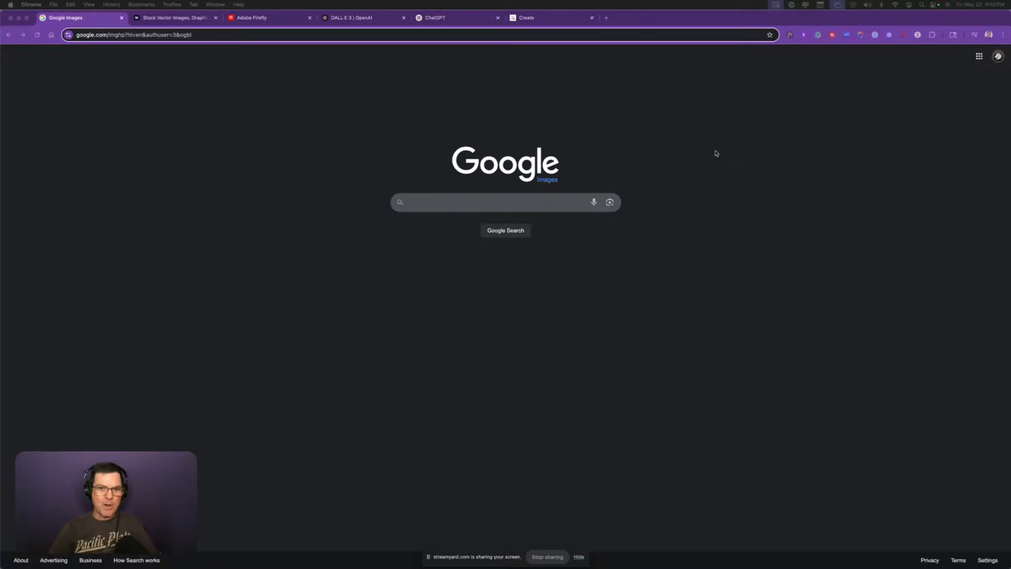
- Search Google Images for "clown" and narrow the results to Fanart with a Pastel style
left_click(454, 201)
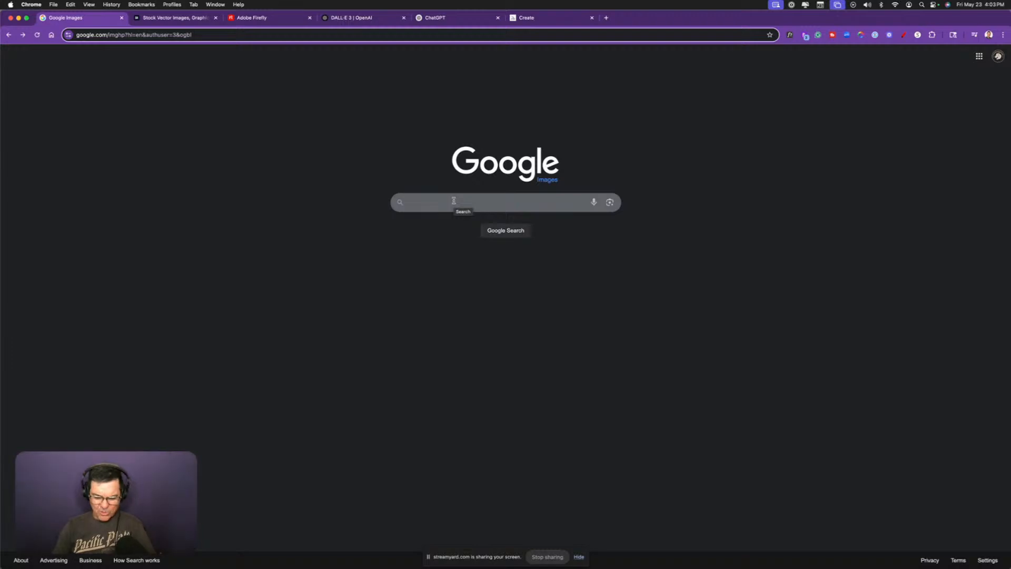
type("clown")
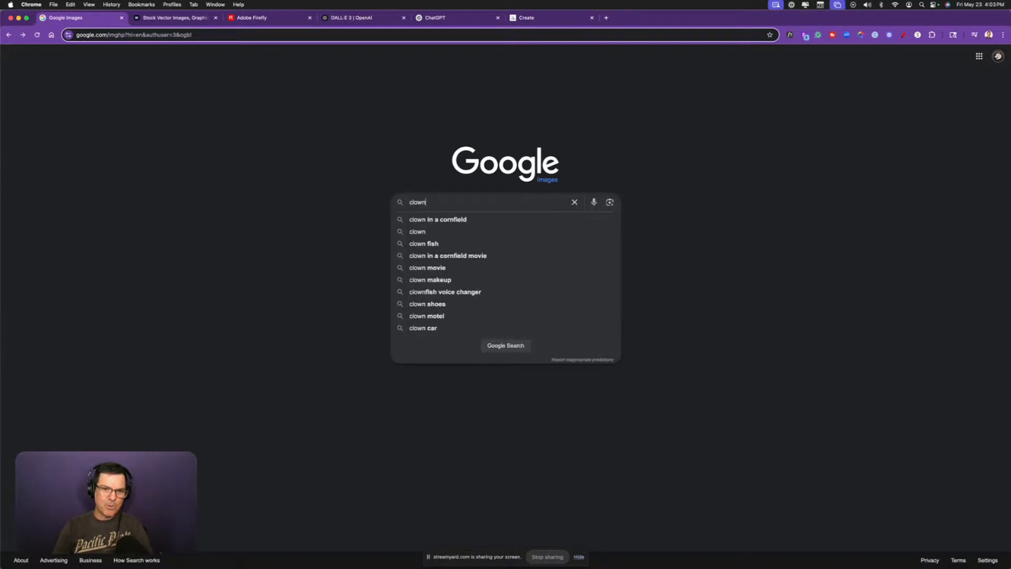
key("Return")
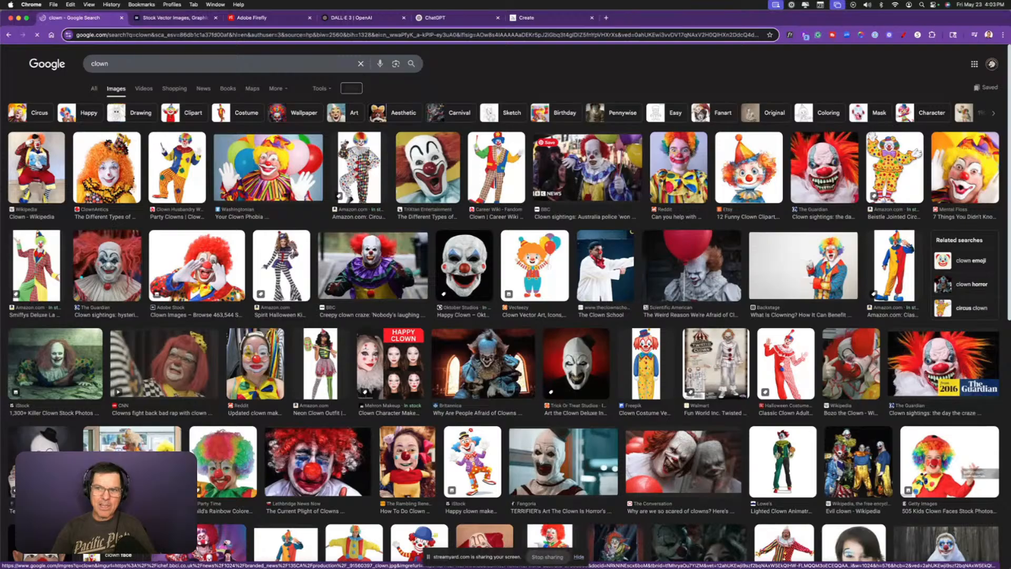
left_click(712, 115)
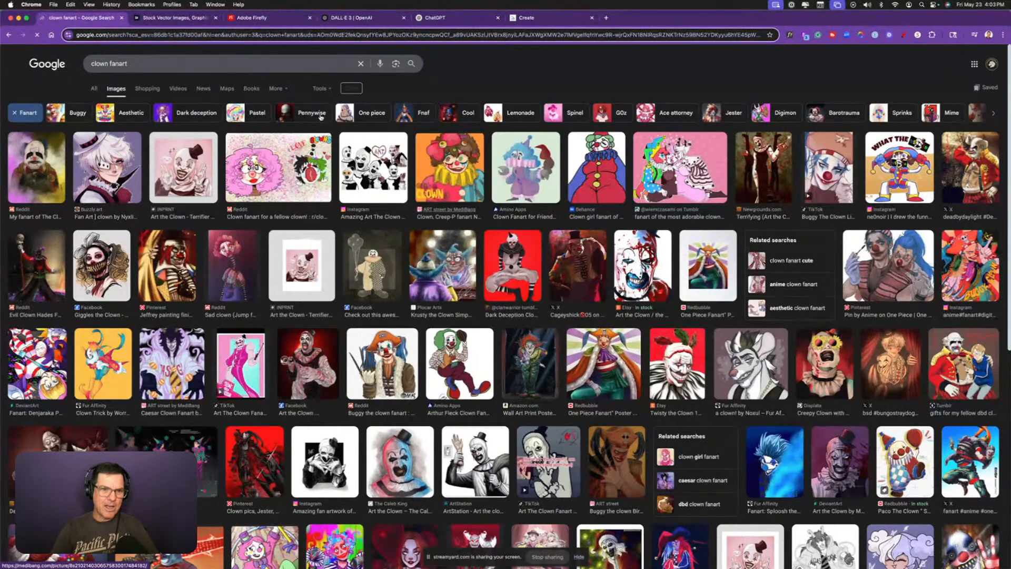
left_click(256, 114)
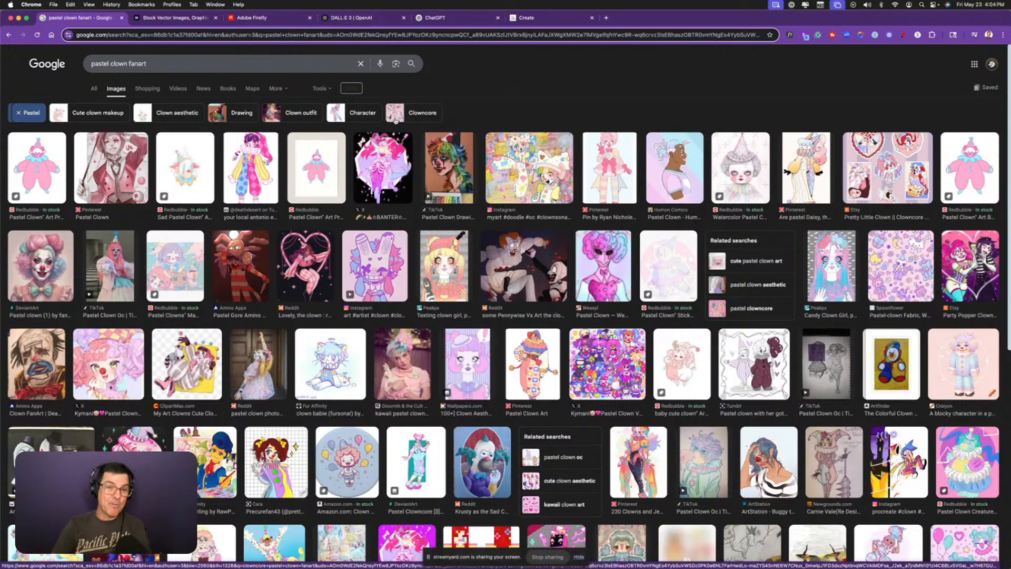
- Filter the pastel clown fanart results to large images only
left_click(320, 90)
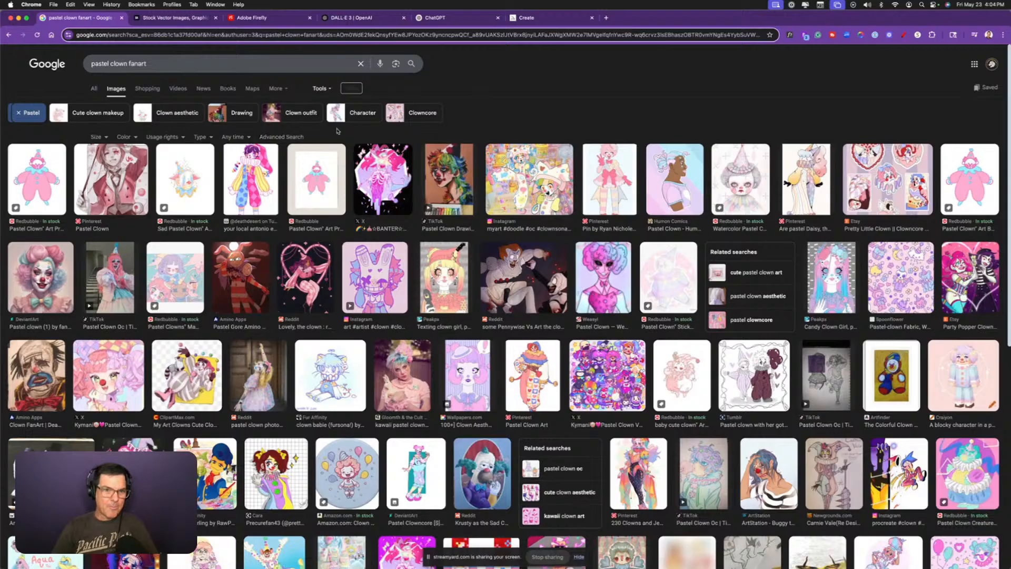
left_click(97, 137)
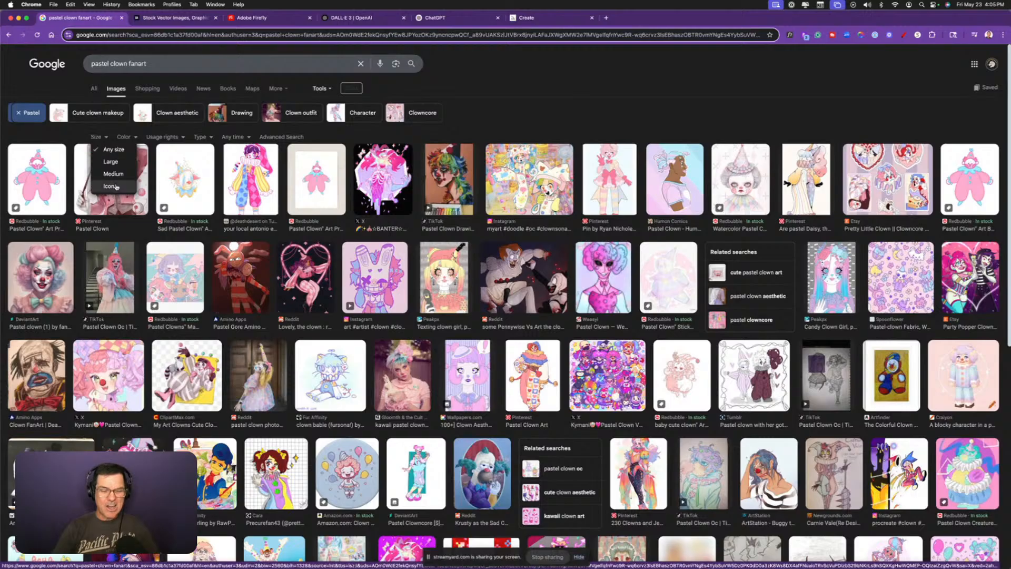
left_click(123, 159)
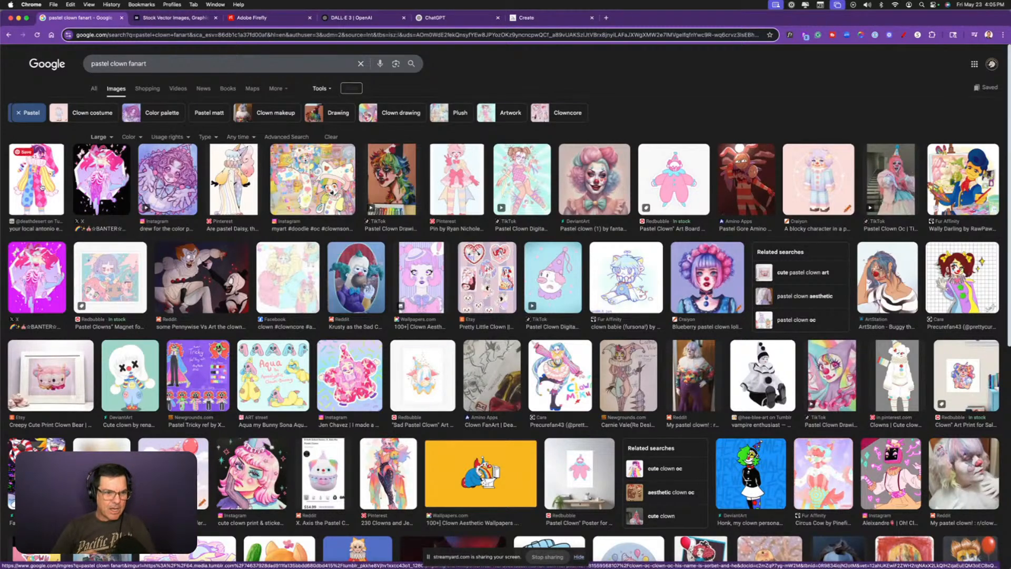
- Preview several clown results, including the X, TikTok, Pinterest, DeviantArt and Reddit artworks, and examine their style and source
left_click(108, 182)
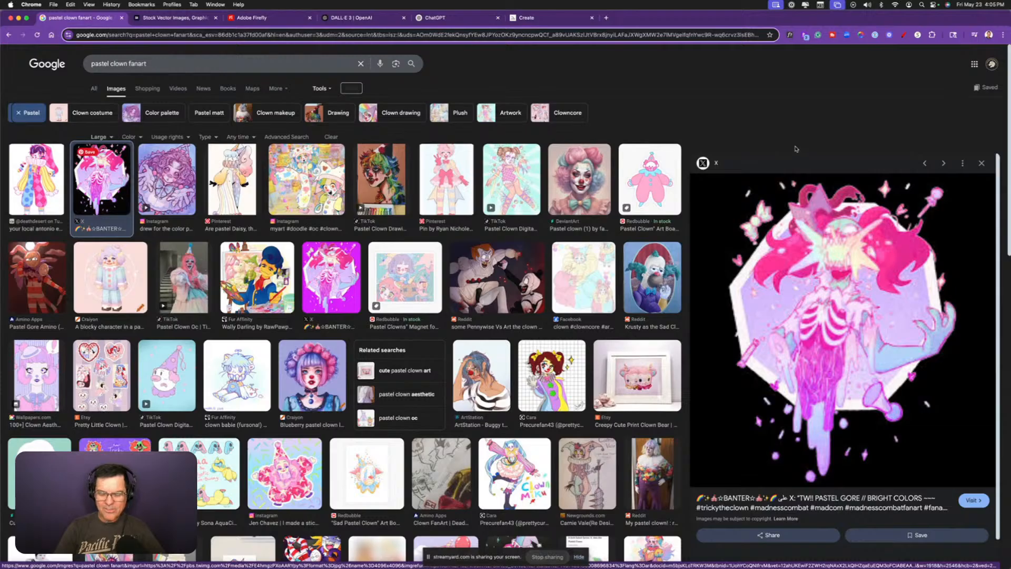
scroll(796, 149, "down", 1)
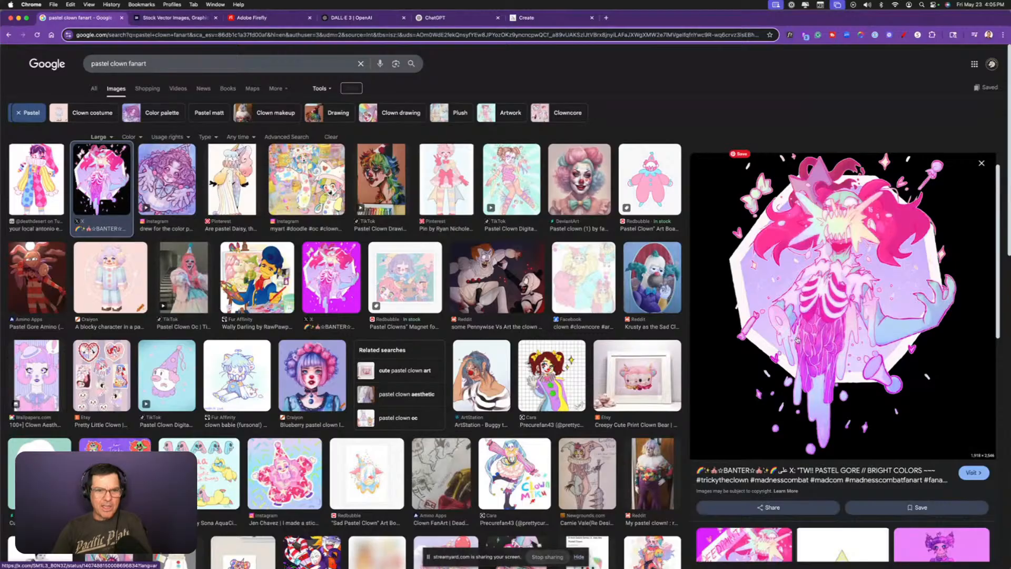
left_click(377, 203)
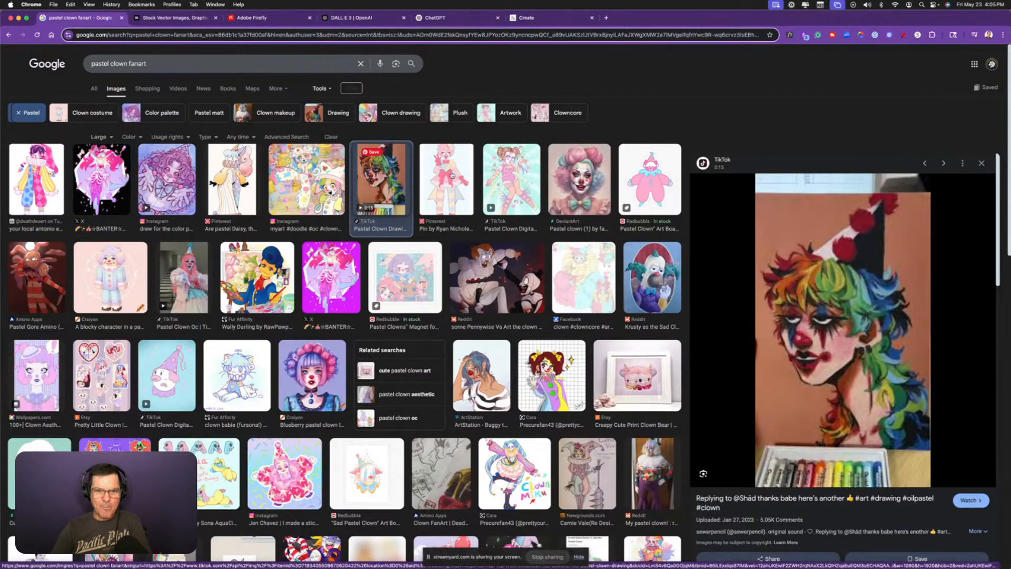
left_click(435, 185)
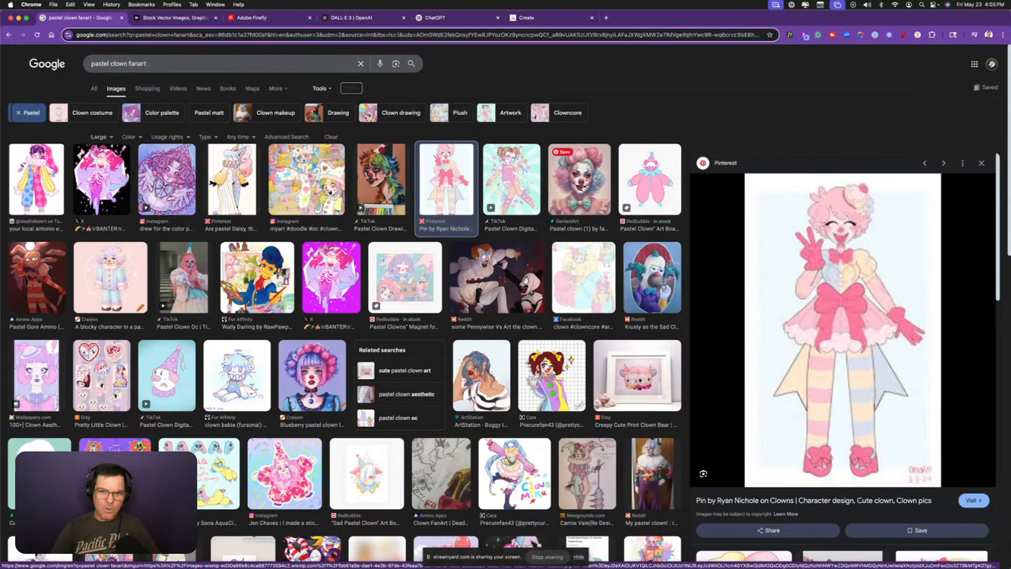
left_click(583, 187)
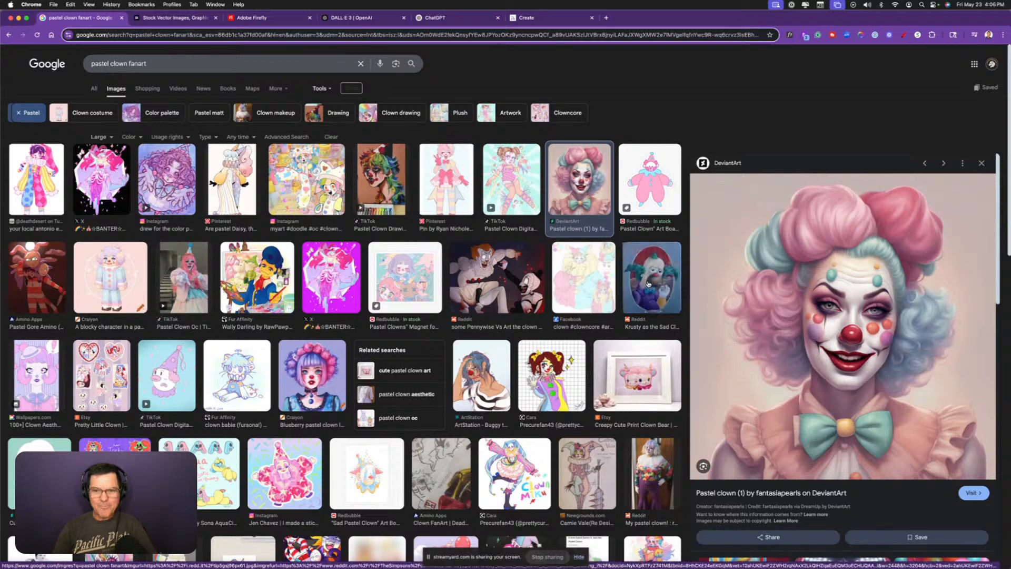
mouse_move(648, 285)
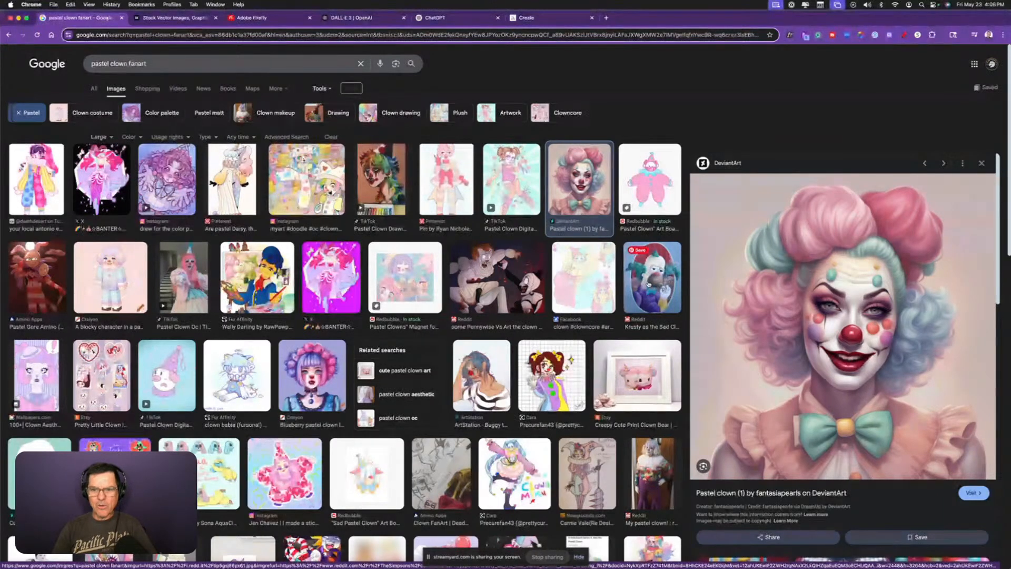
left_click(650, 281)
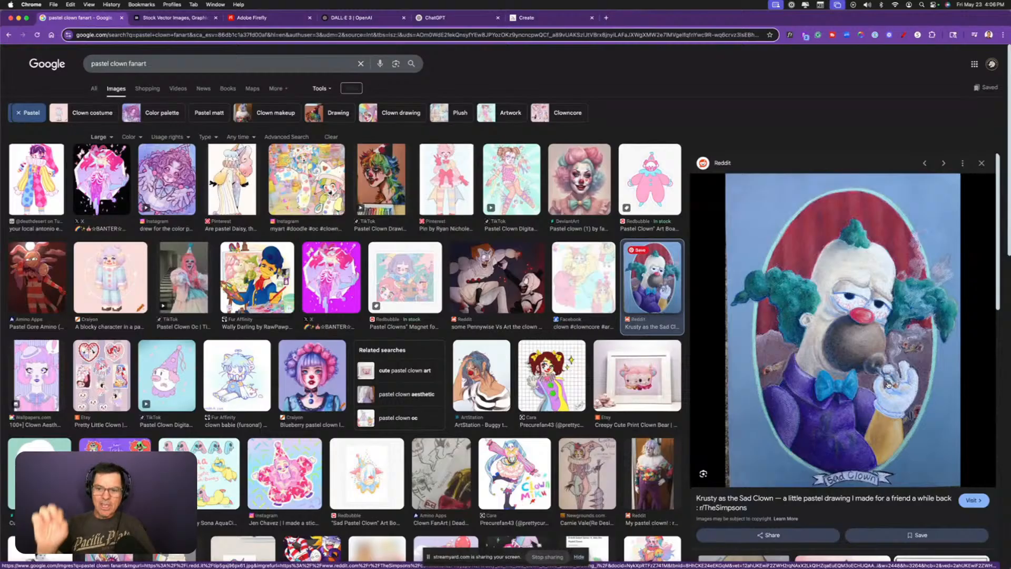
mouse_move(889, 385)
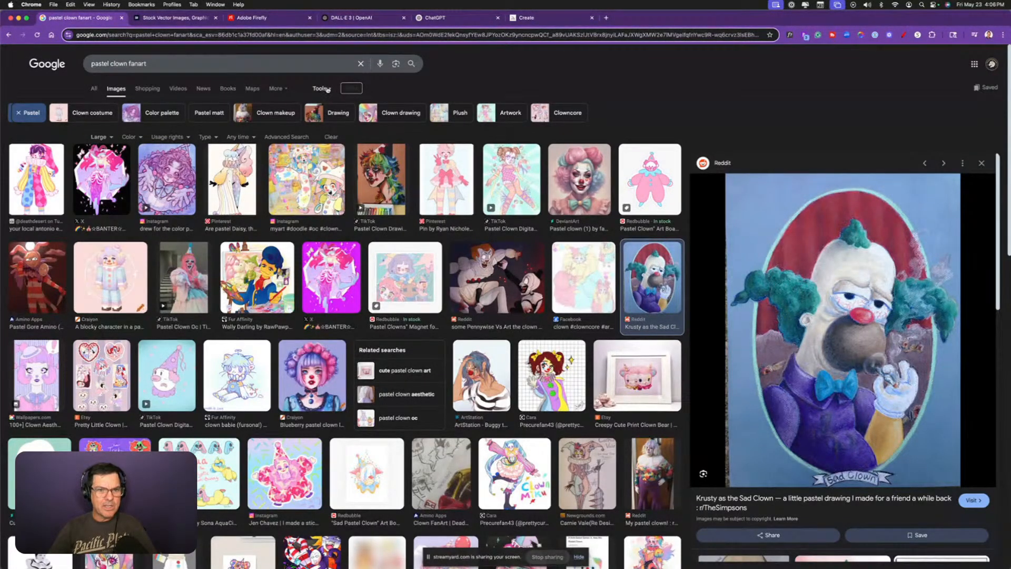
- Check the size and usage rights options, clear the image filters, and preview the colourful Confetti the Clown artwork
left_click(104, 139)
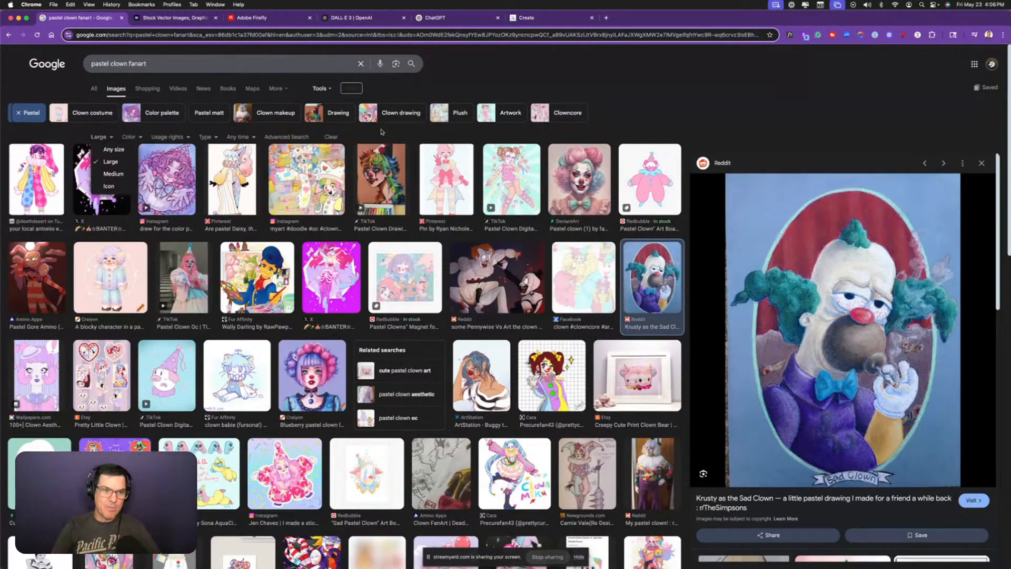
left_click(179, 138)
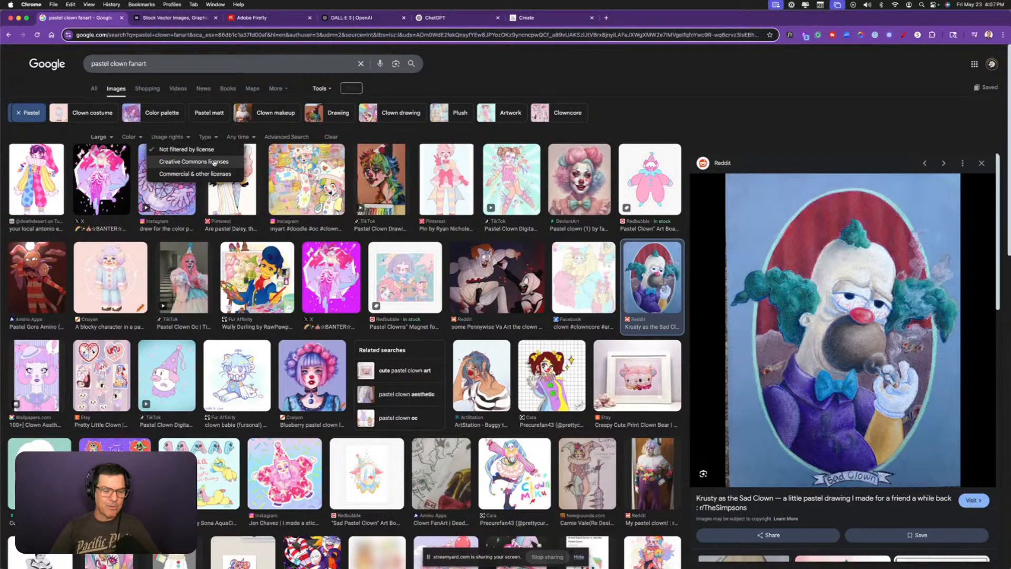
left_click(379, 135)
left_click(332, 137)
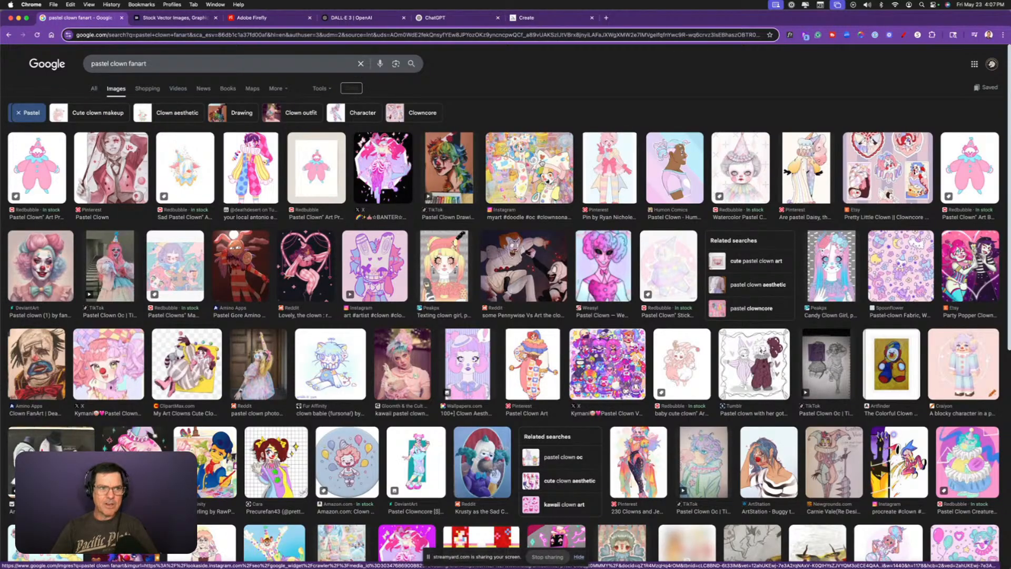
left_click(541, 163)
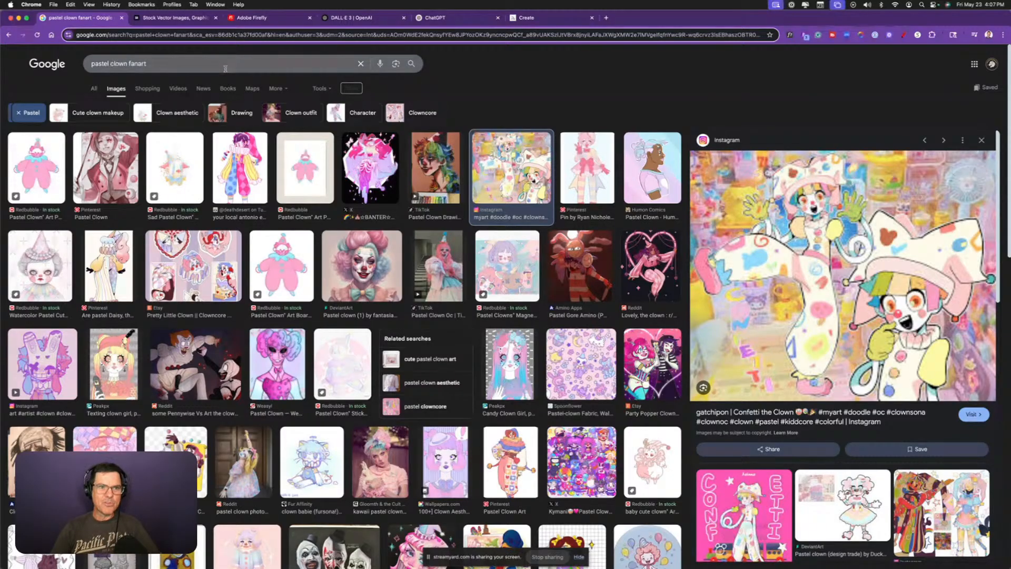
- Switch to Adobe Stock and open its Photos section after a look at Videos
left_click(162, 19)
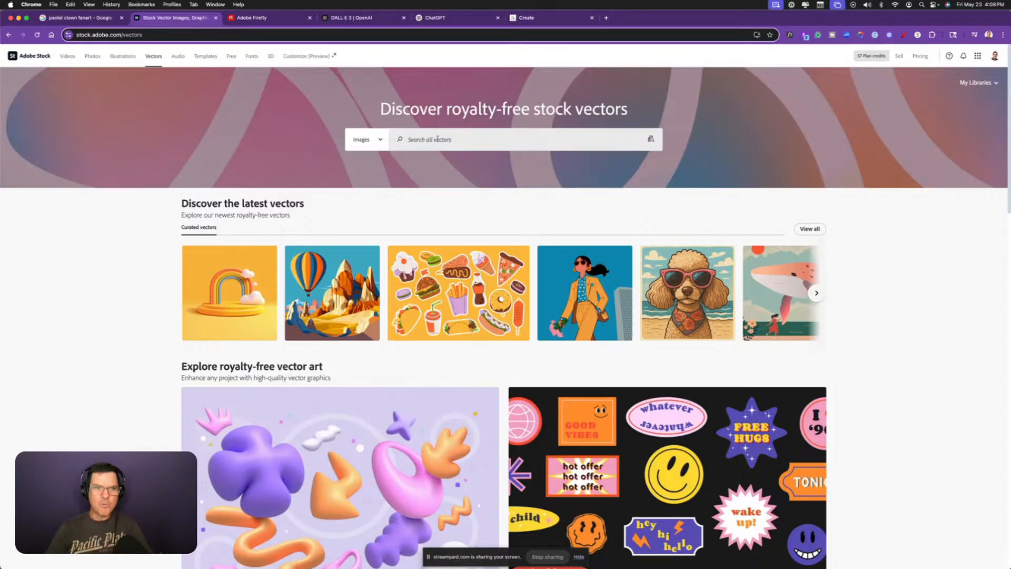
left_click(72, 59)
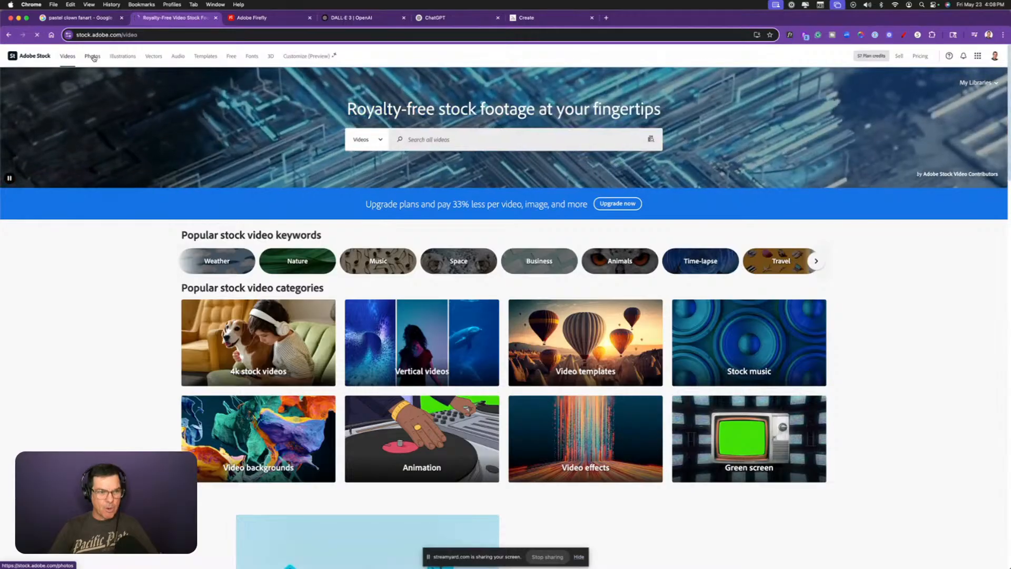
left_click(94, 56)
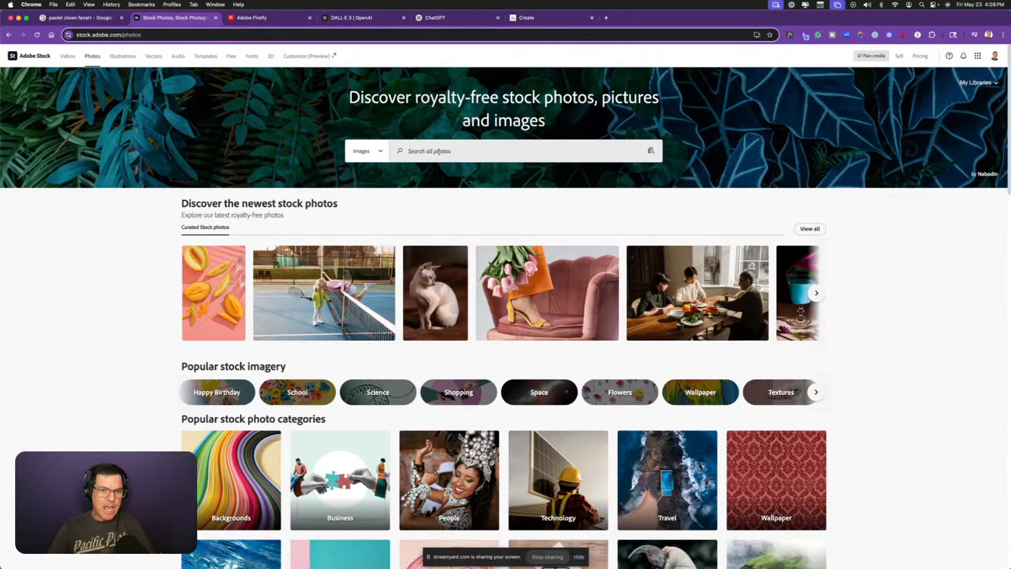
- Check the available asset types, keep Images, and search the stock photos for "clown"
left_click(377, 152)
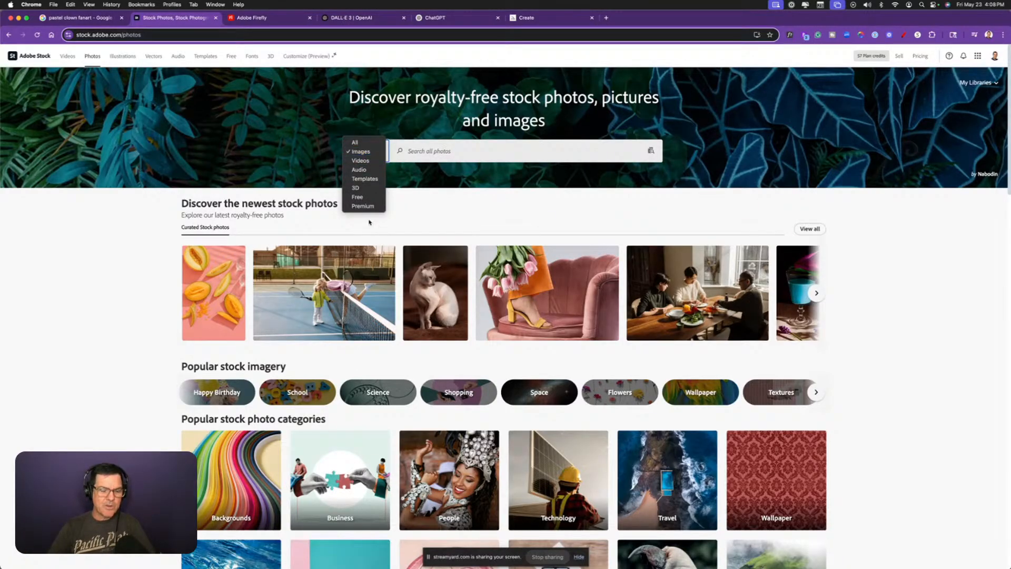
left_click(435, 152)
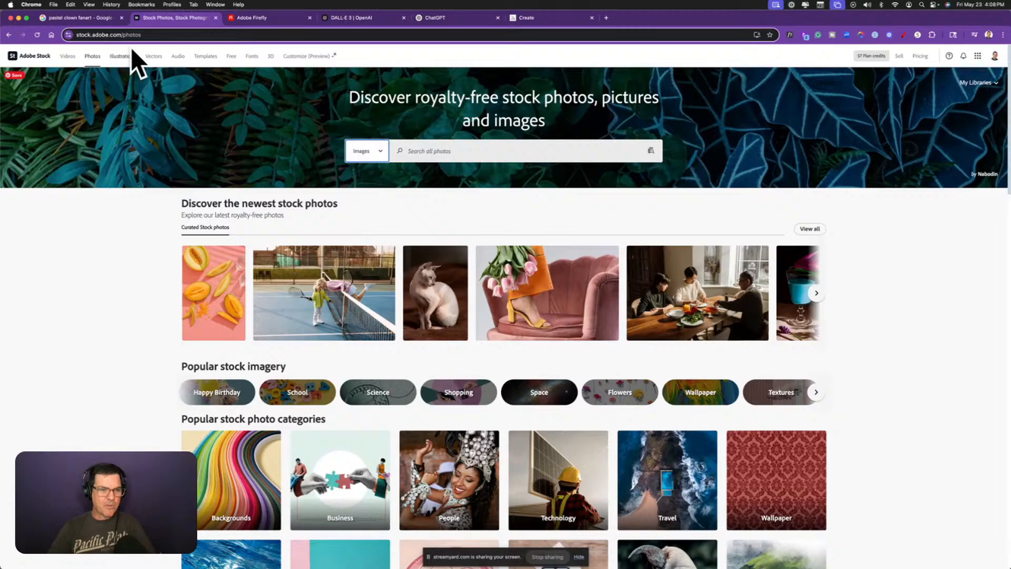
left_click(421, 150)
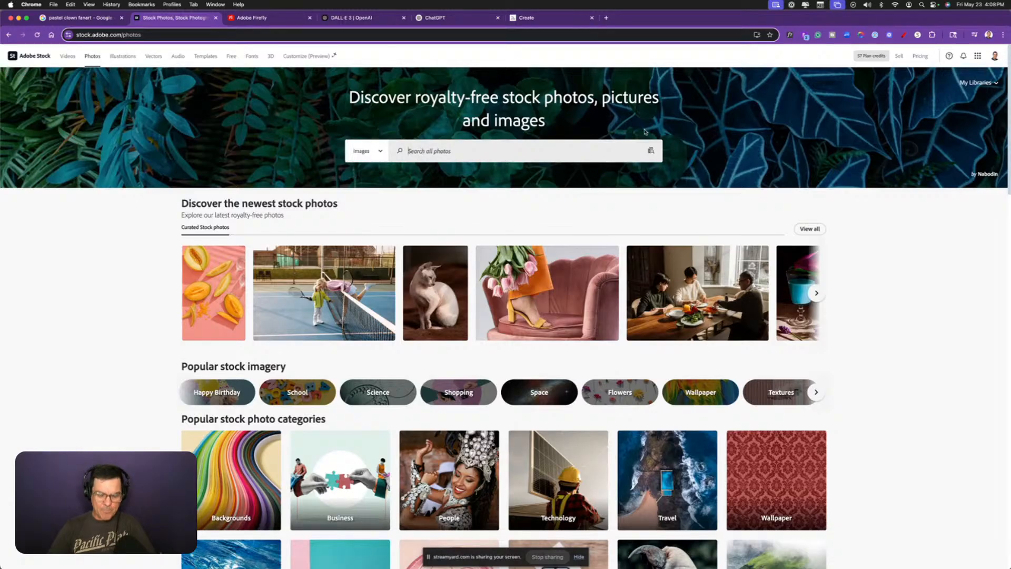
type("clown")
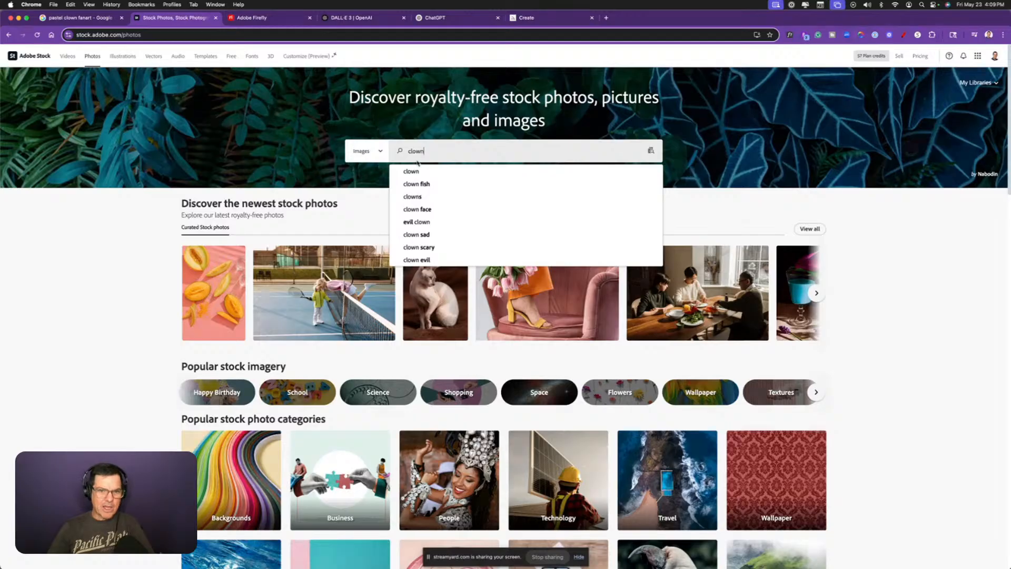
left_click(424, 176)
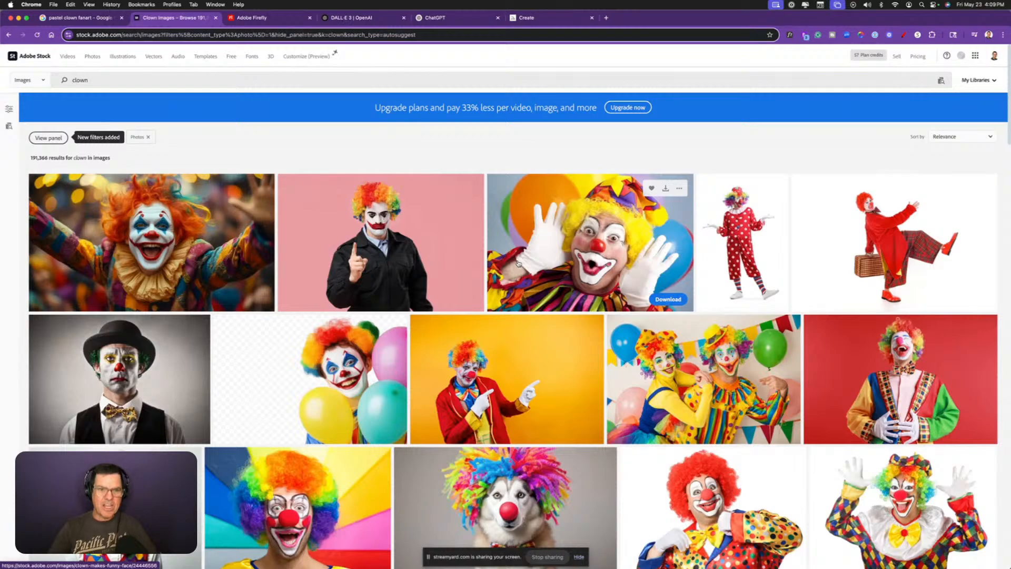
- Browse the clown photos and filter the results to exclude generative AI images
scroll(598, 278, "down", 4)
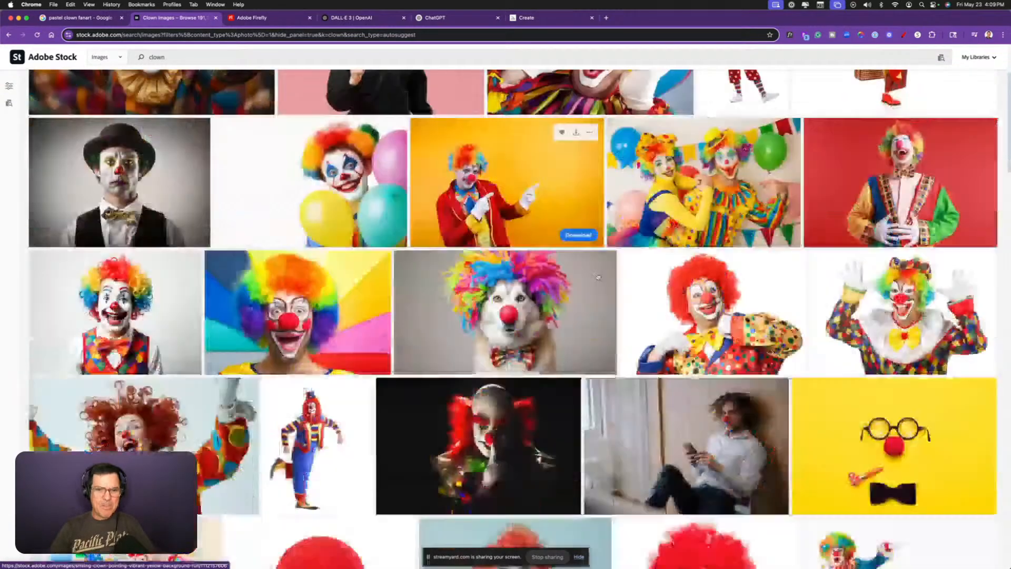
scroll(598, 277, "down", 10)
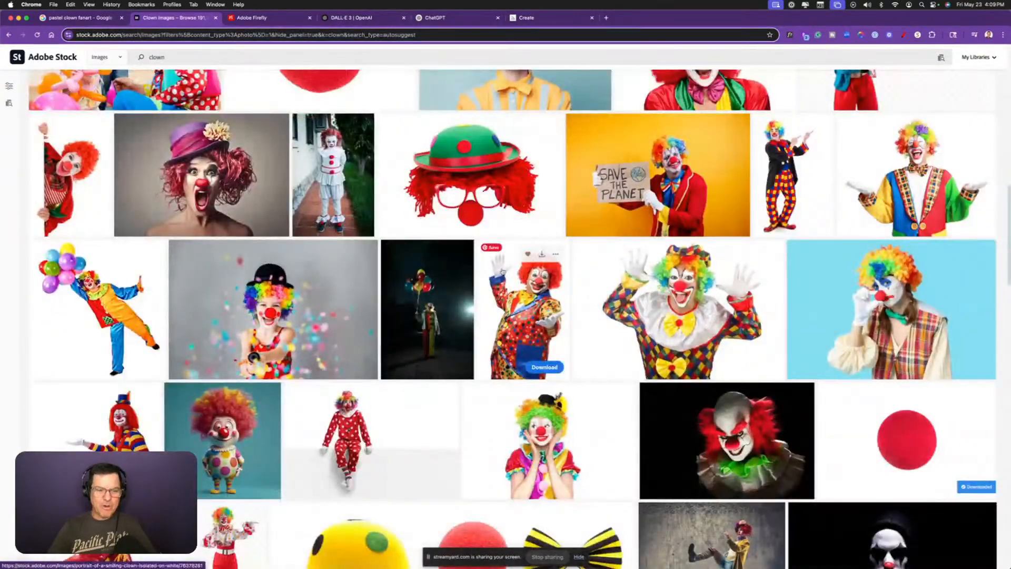
scroll(503, 271, "up", 2)
scroll(673, 300, "down", 3)
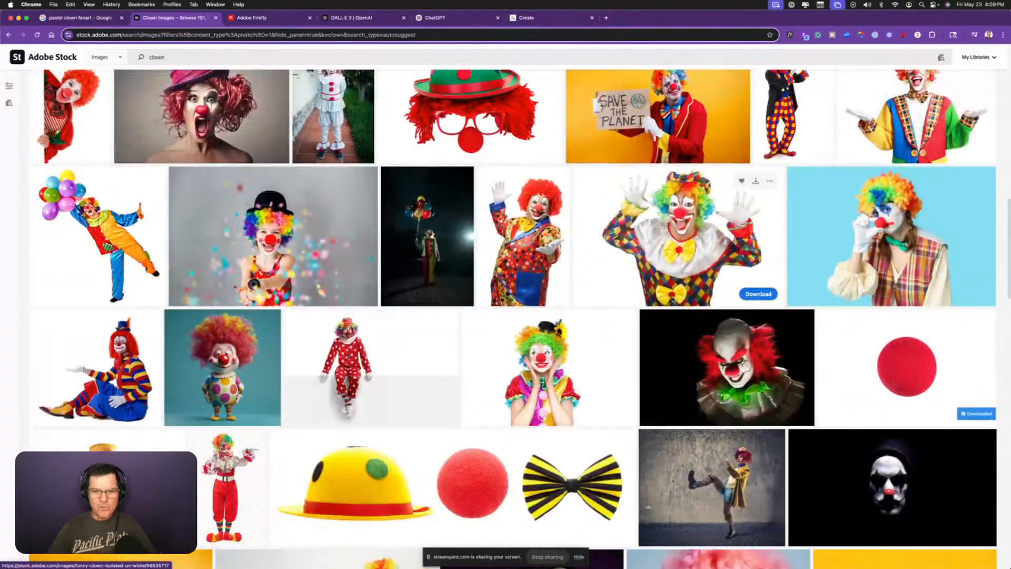
scroll(673, 300, "down", 3)
scroll(527, 316, "up", 13)
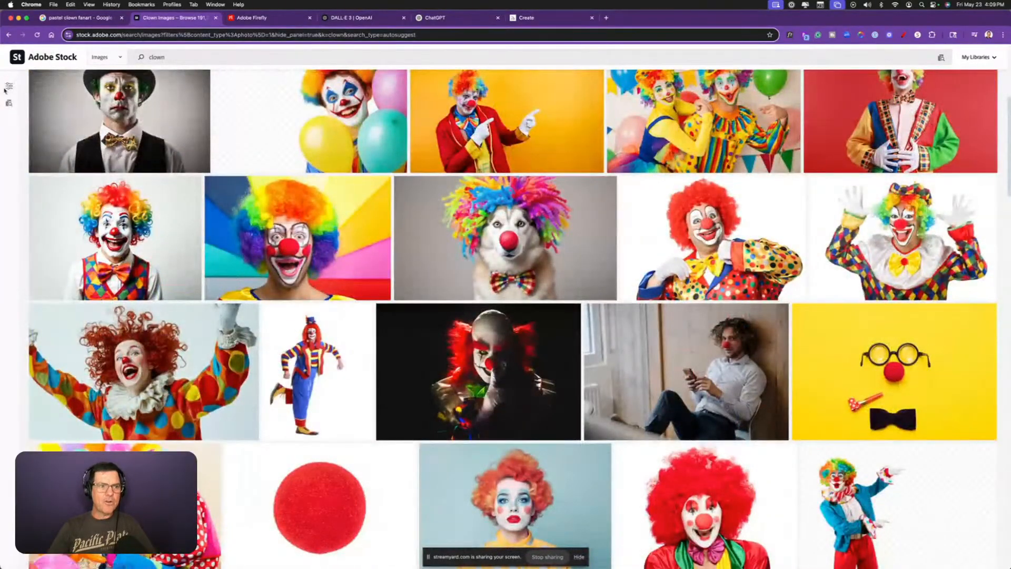
left_click(9, 85)
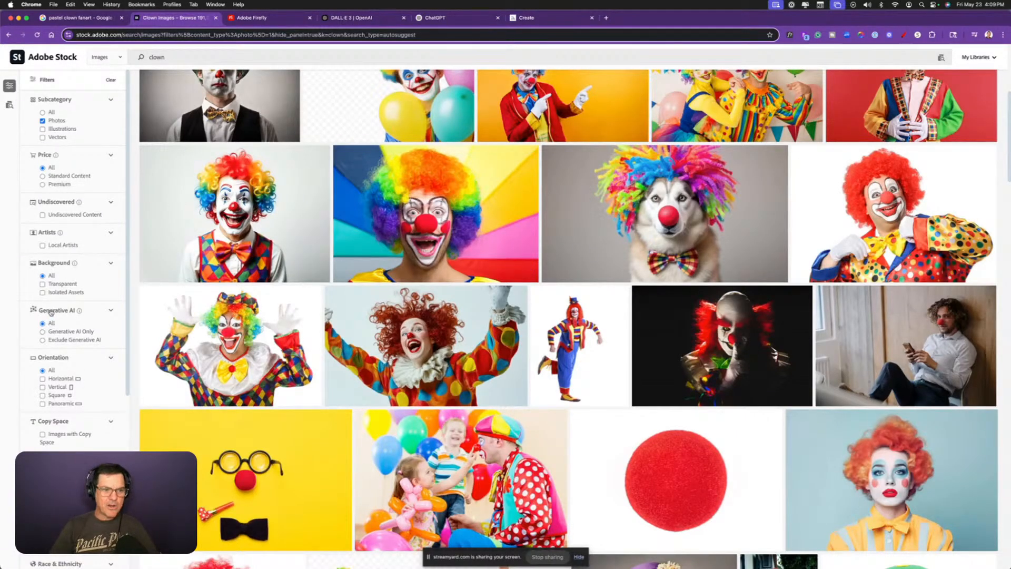
left_click(44, 341)
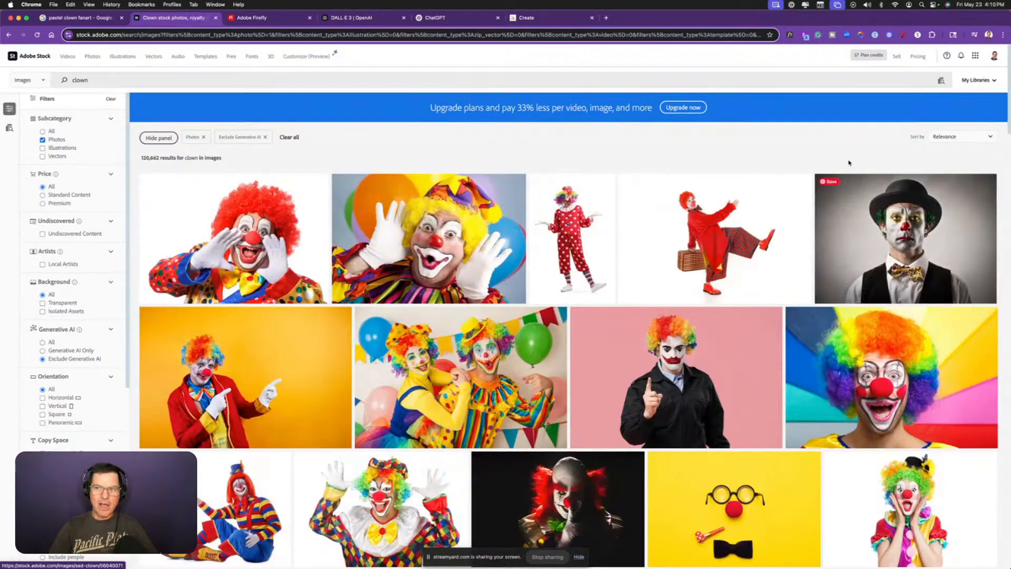
scroll(526, 159, "down", 2)
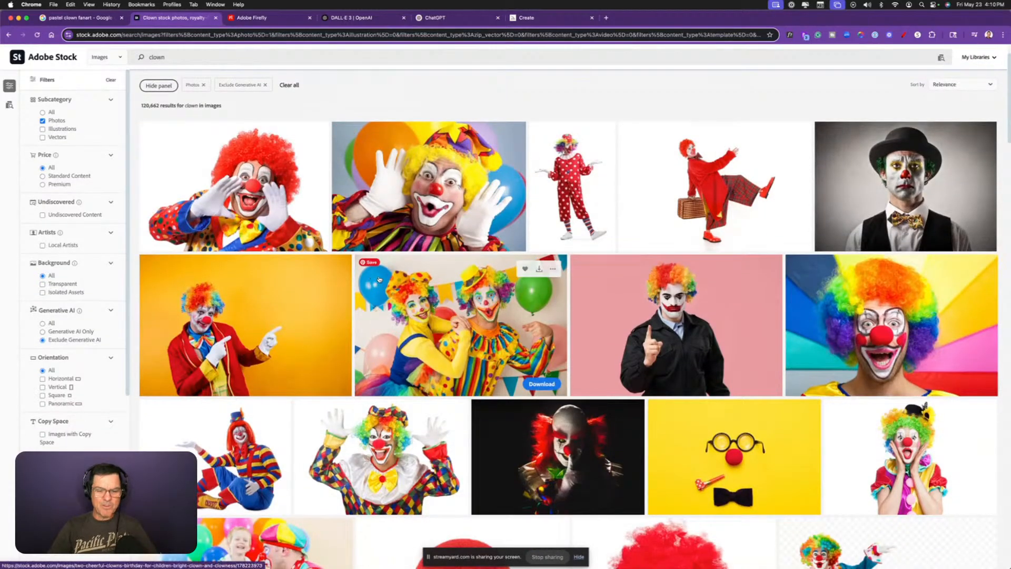
- Review the remaining search filters down to Usage Rights, and restrict the clown results to Illustrations instead of Photos
scroll(64, 381, "down", 1)
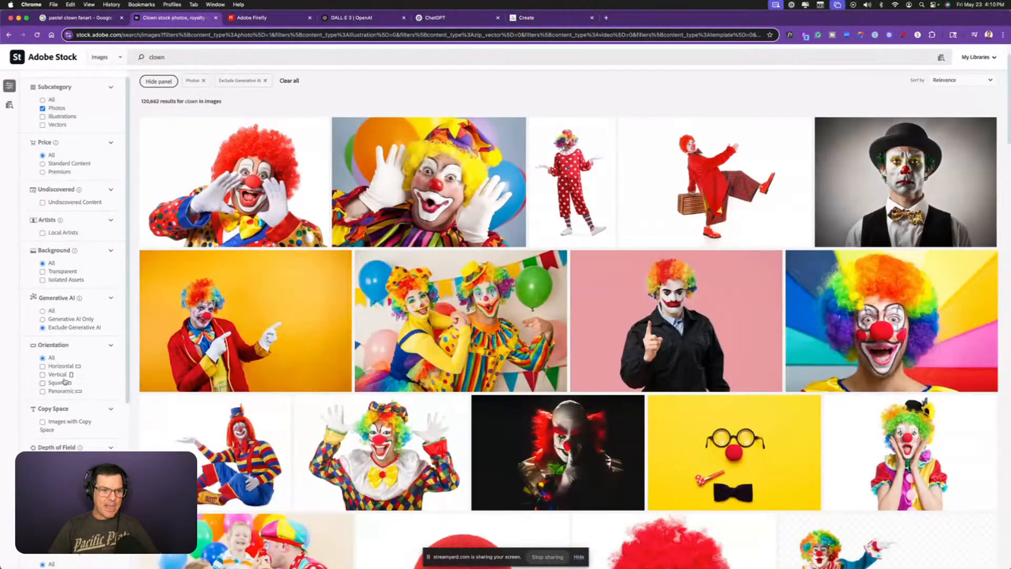
scroll(62, 356, "down", 1)
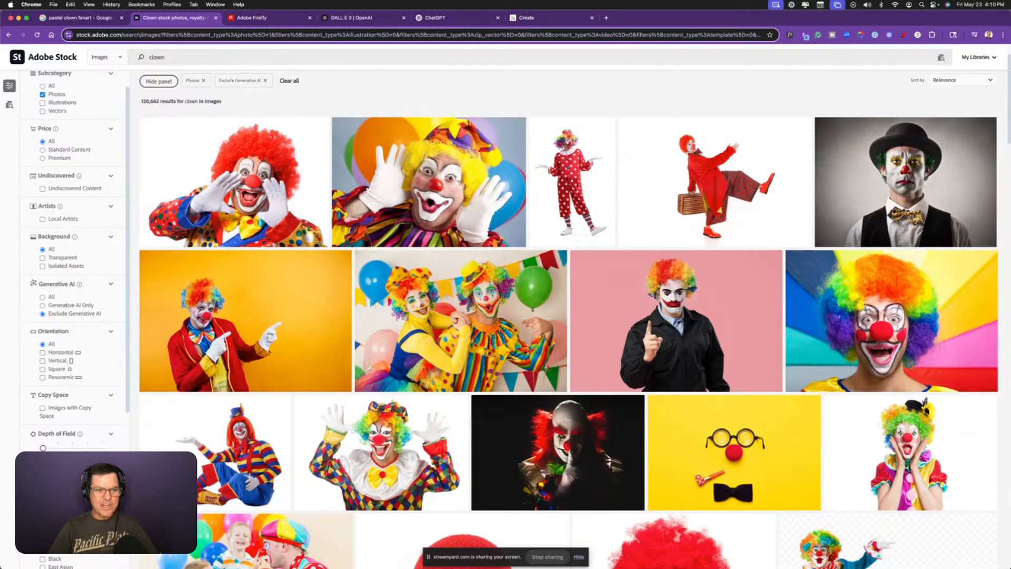
scroll(62, 437, "down", 10)
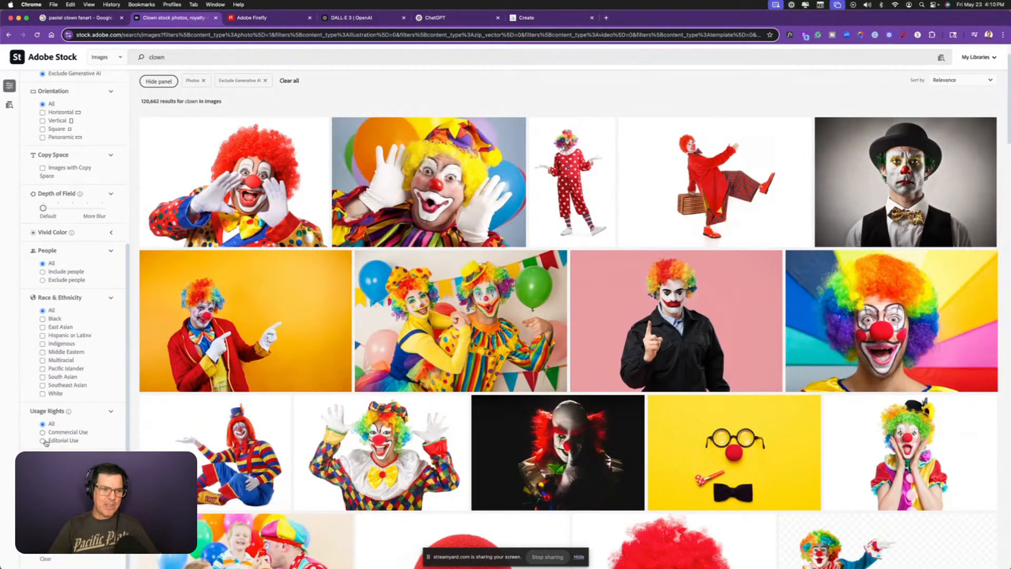
scroll(75, 442, "up", 15)
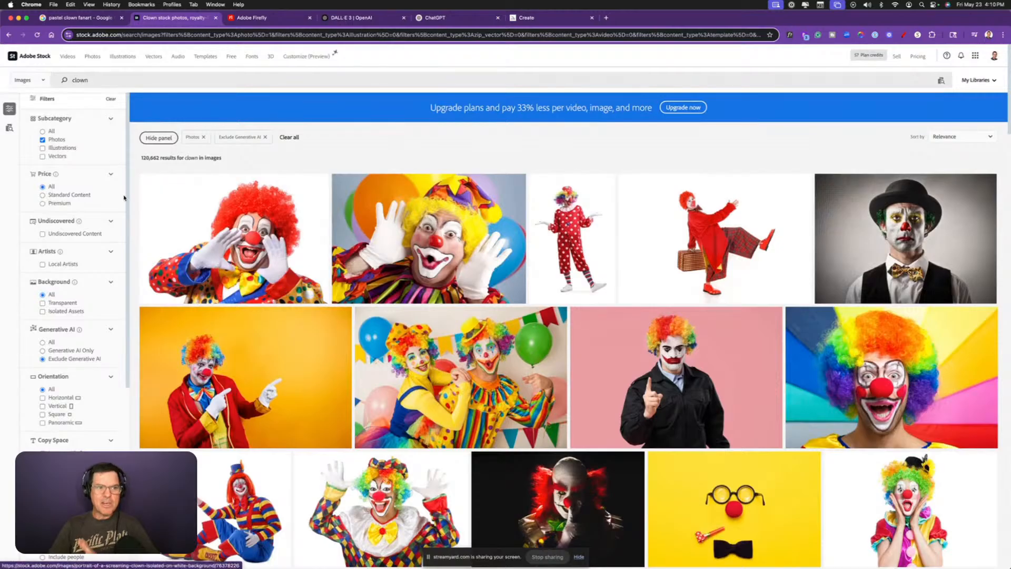
left_click(42, 148)
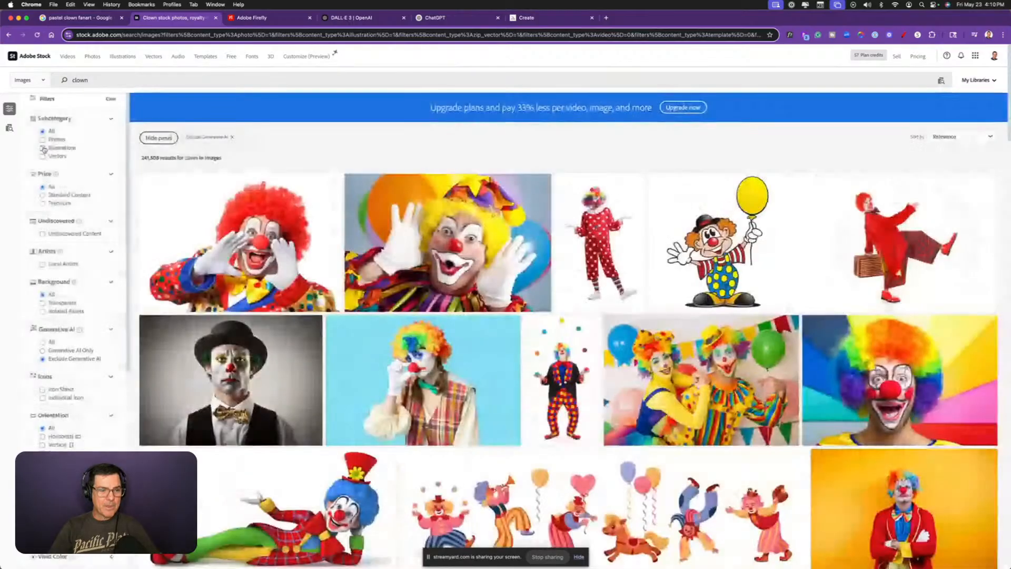
left_click(43, 148)
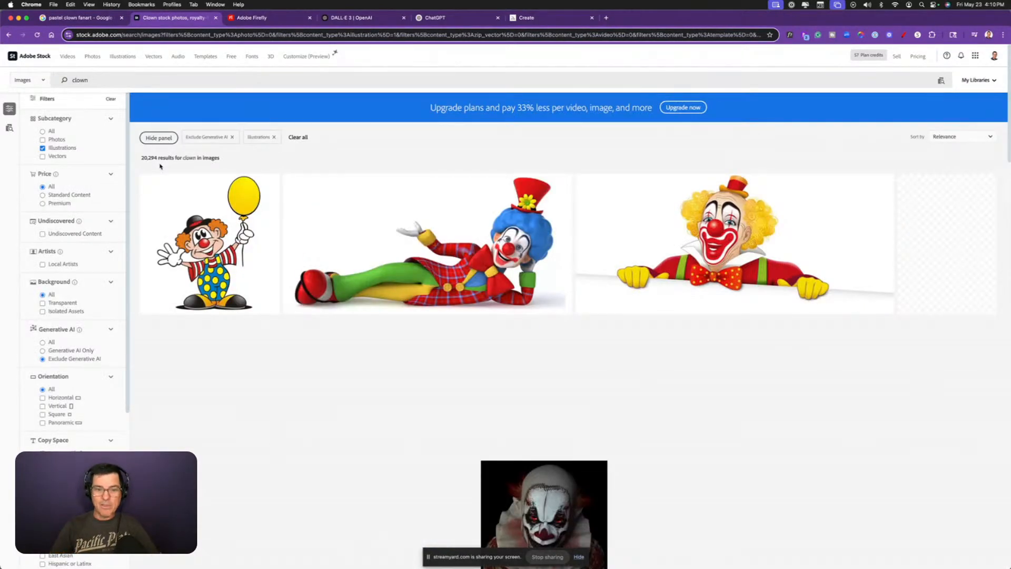
- Browse the clown illustrations and open the pop art crying sad clown with the blue top hat
scroll(524, 262, "down", 1)
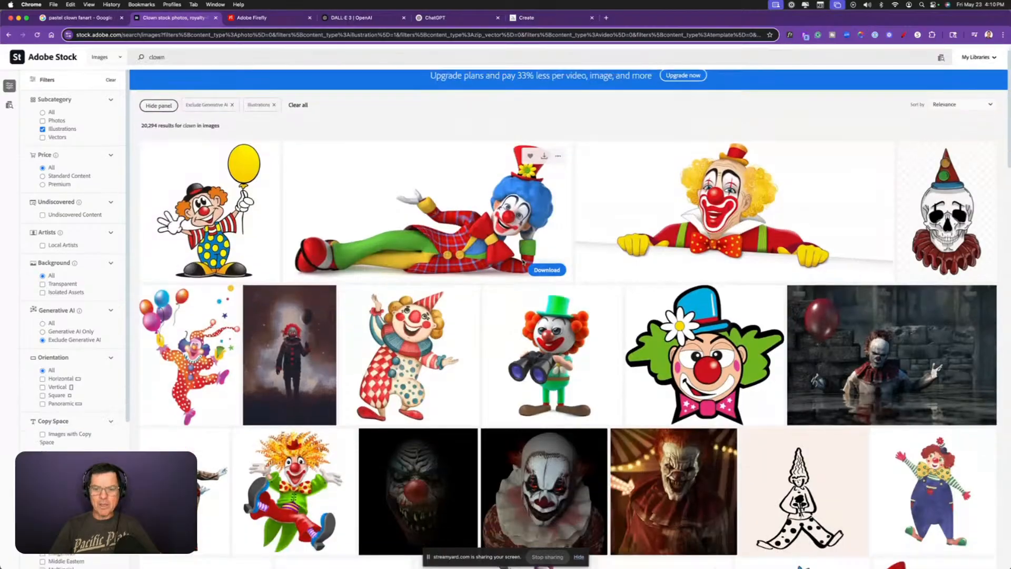
scroll(524, 262, "down", 5)
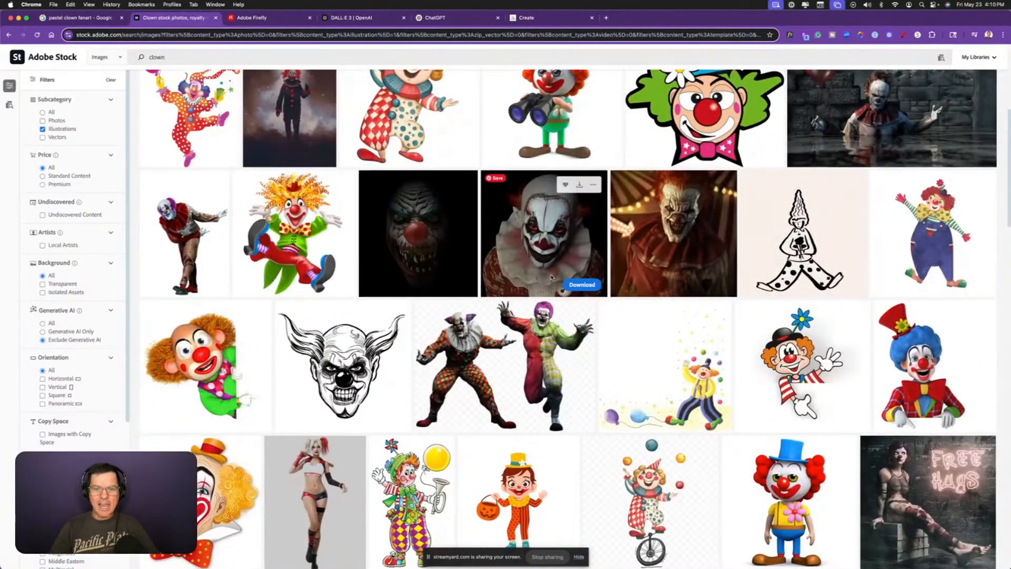
scroll(569, 295, "down", 3)
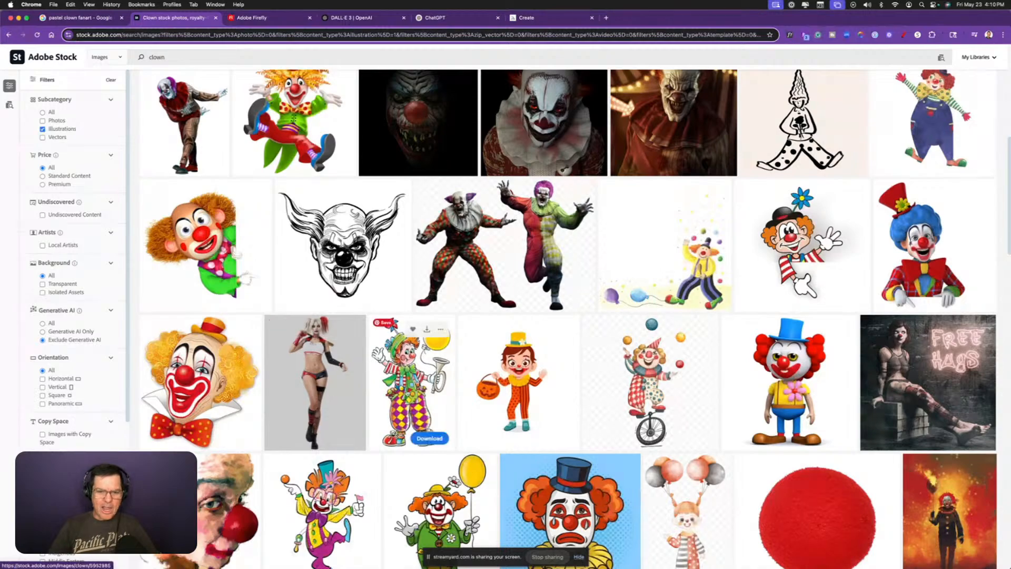
scroll(501, 358, "down", 2)
scroll(602, 363, "down", 3)
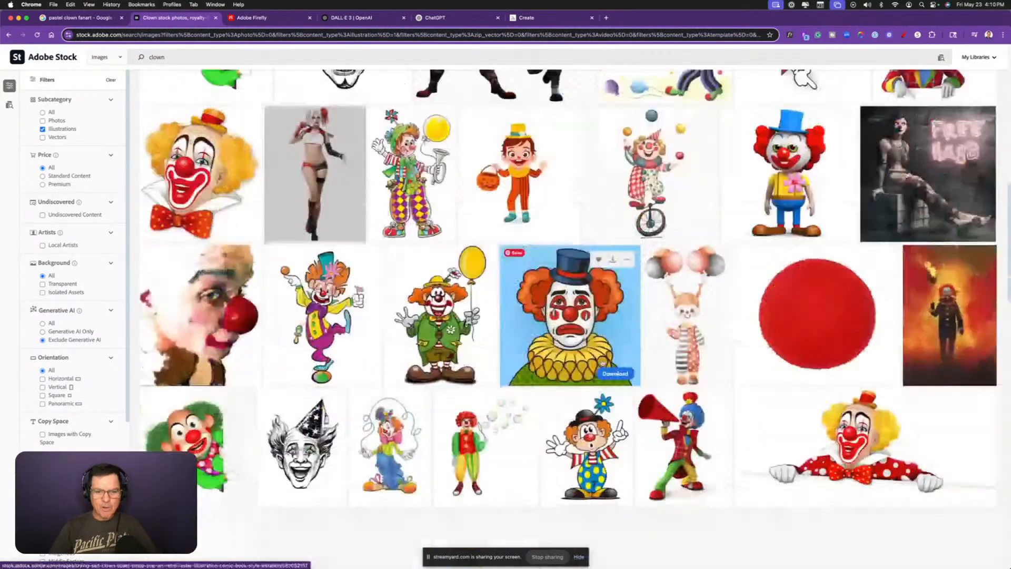
left_click(569, 327)
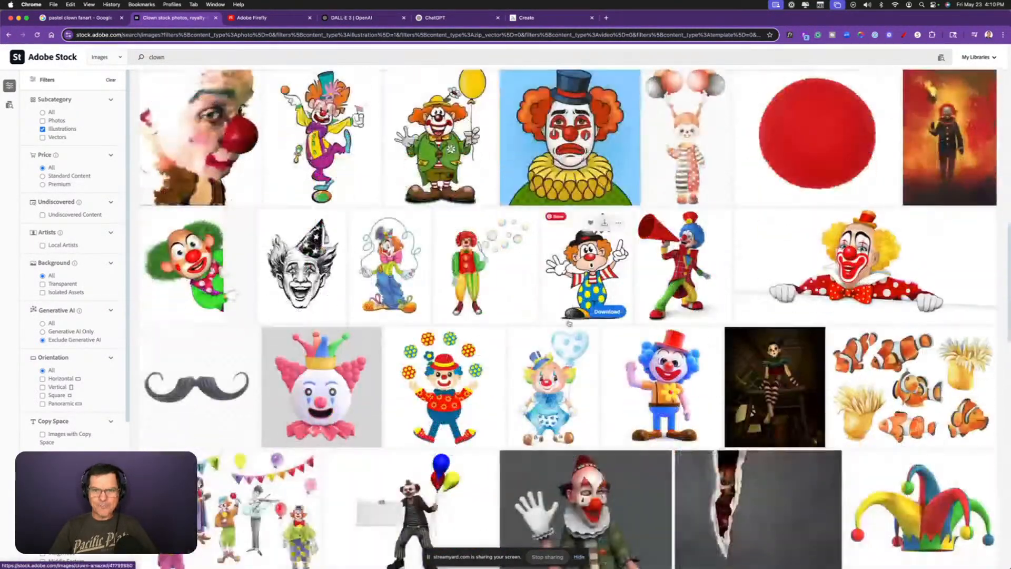
scroll(779, 356, "down", 2)
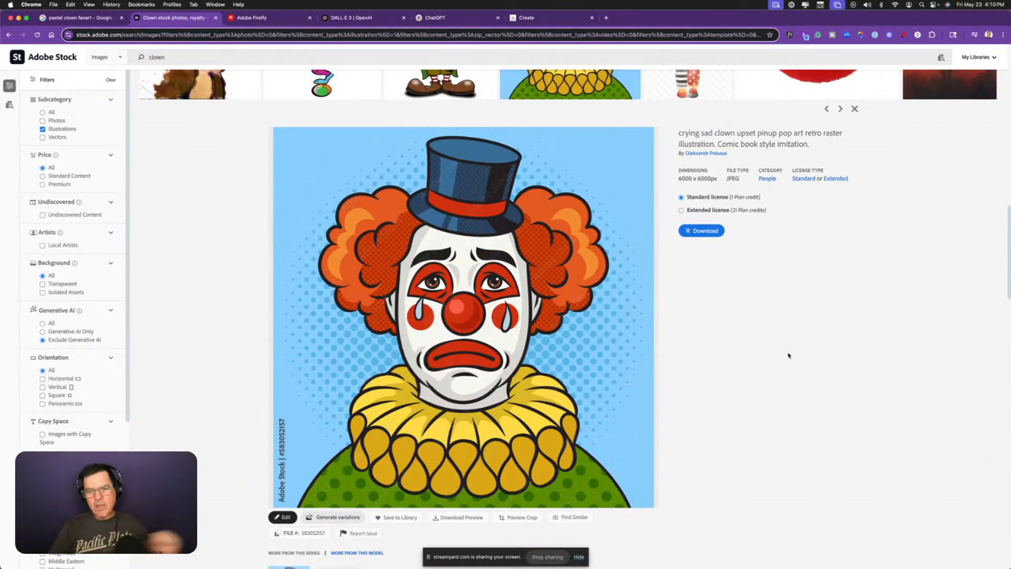
- Check the sad clown's details and the other images in its series, and return to the clown results
scroll(754, 354, "down", 3)
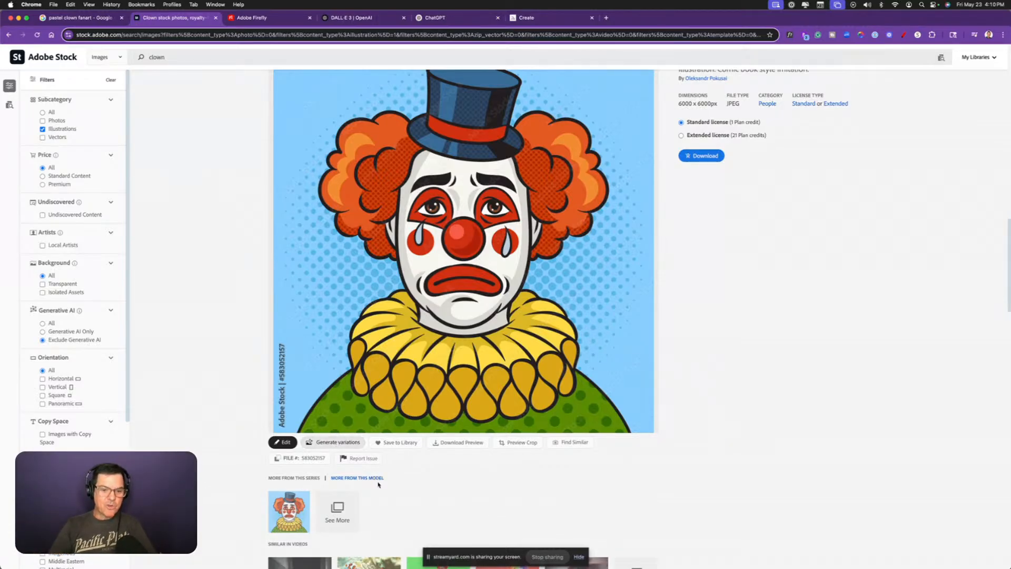
scroll(374, 490, "down", 1)
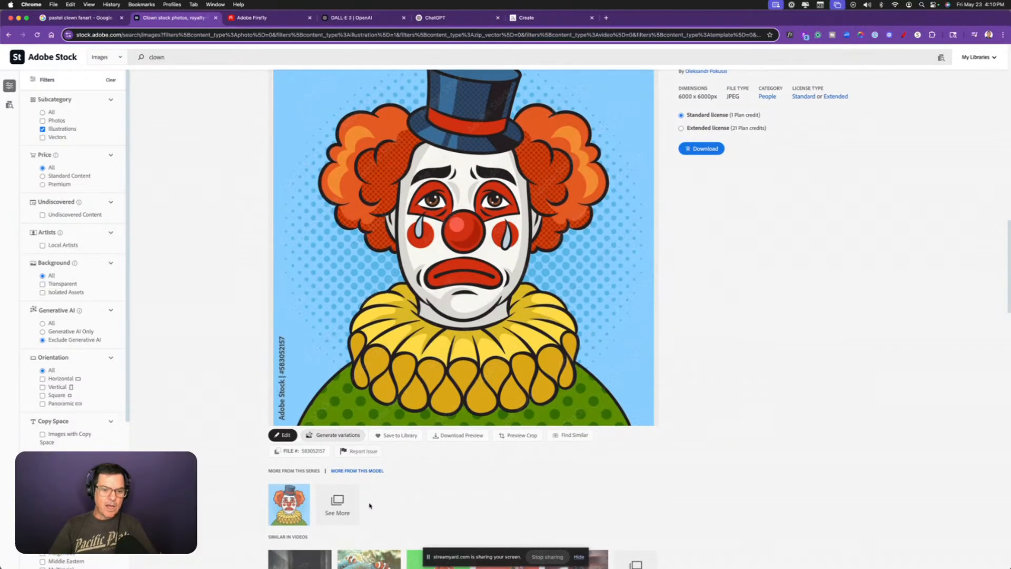
left_click(341, 512)
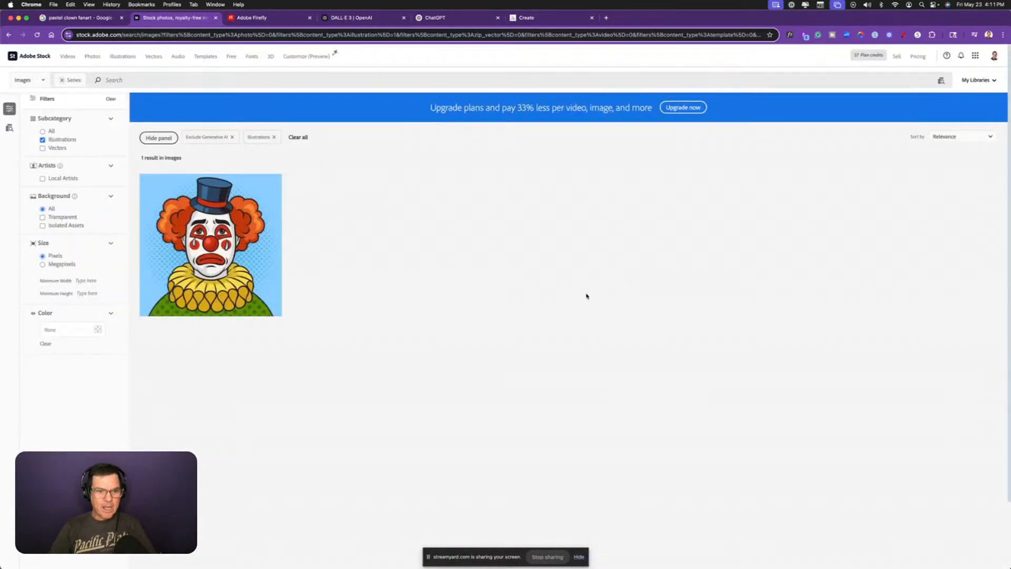
left_click(8, 35)
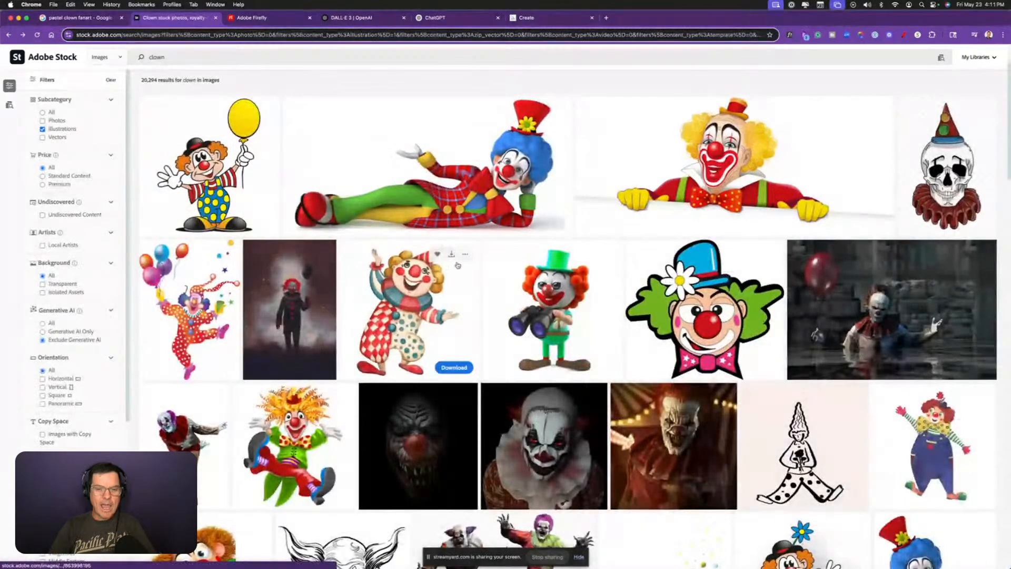
- Look further through the clown illustrations and hide the screen-sharing notice
scroll(476, 303, "down", 3)
scroll(476, 304, "down", 2)
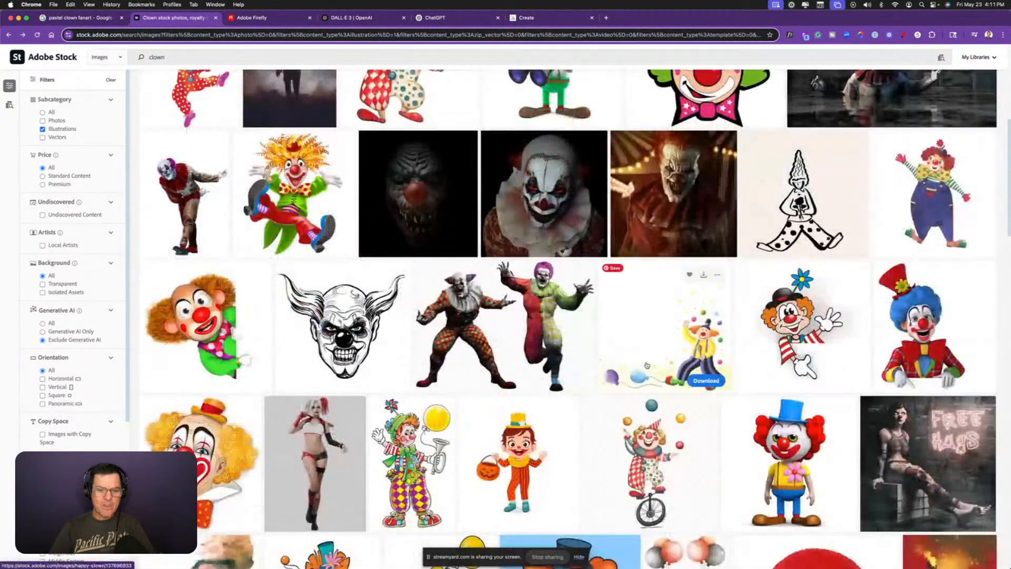
scroll(583, 353, "down", 1)
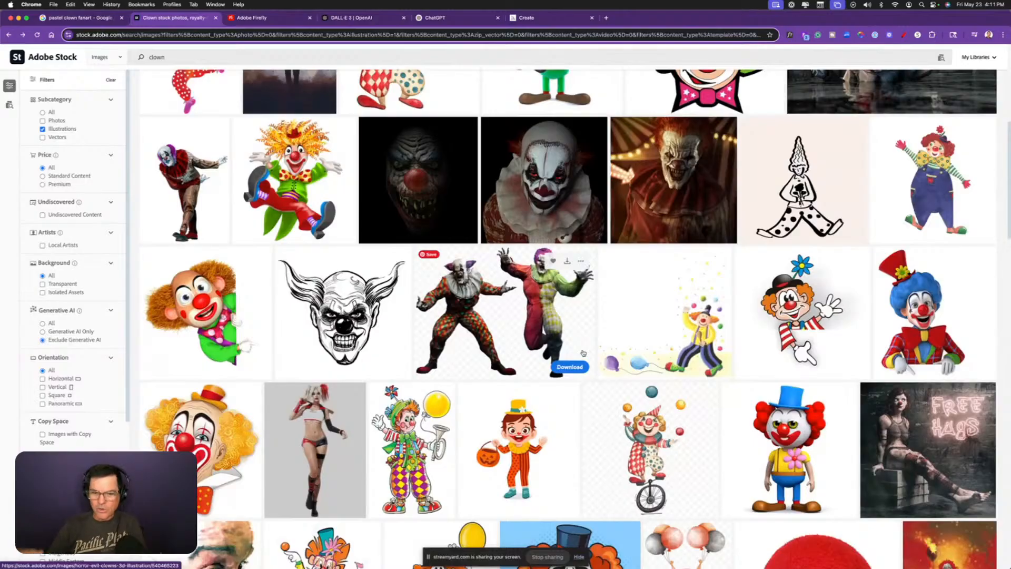
left_click(577, 560)
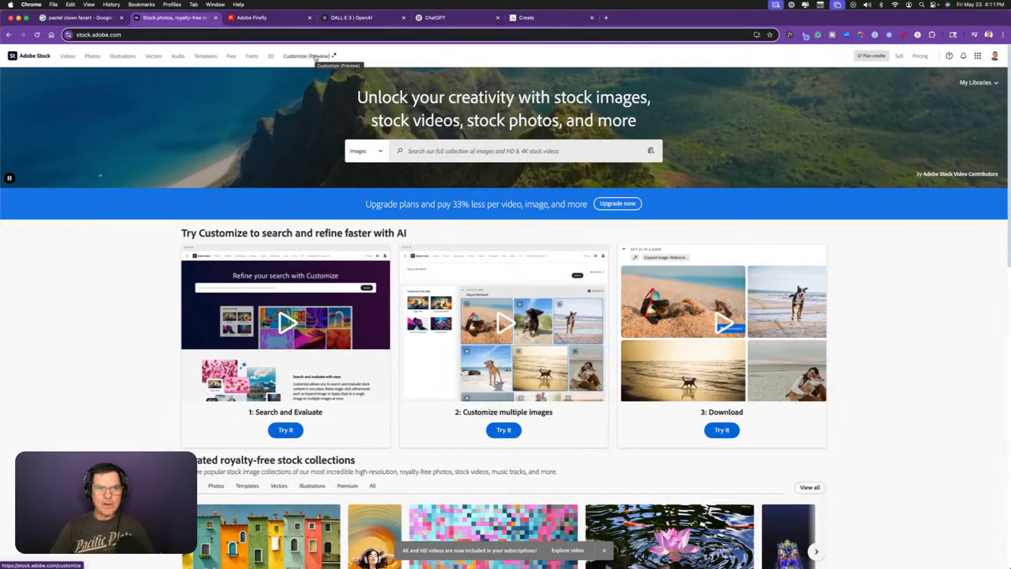
- Open Adobe Stock's Customize (Preview) page, look over its features, and search there for "clown"
left_click(308, 56)
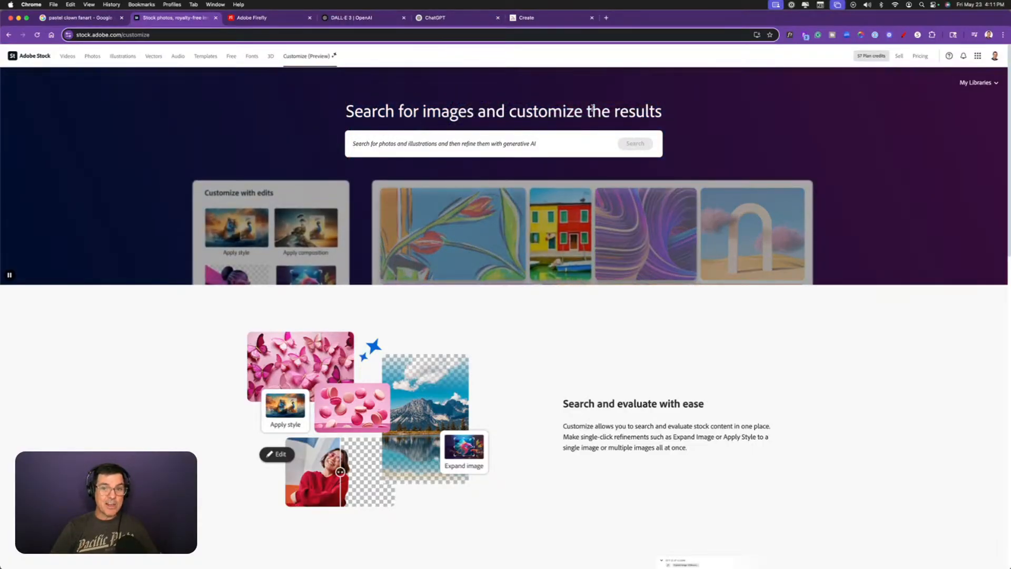
scroll(568, 427, "down", 2)
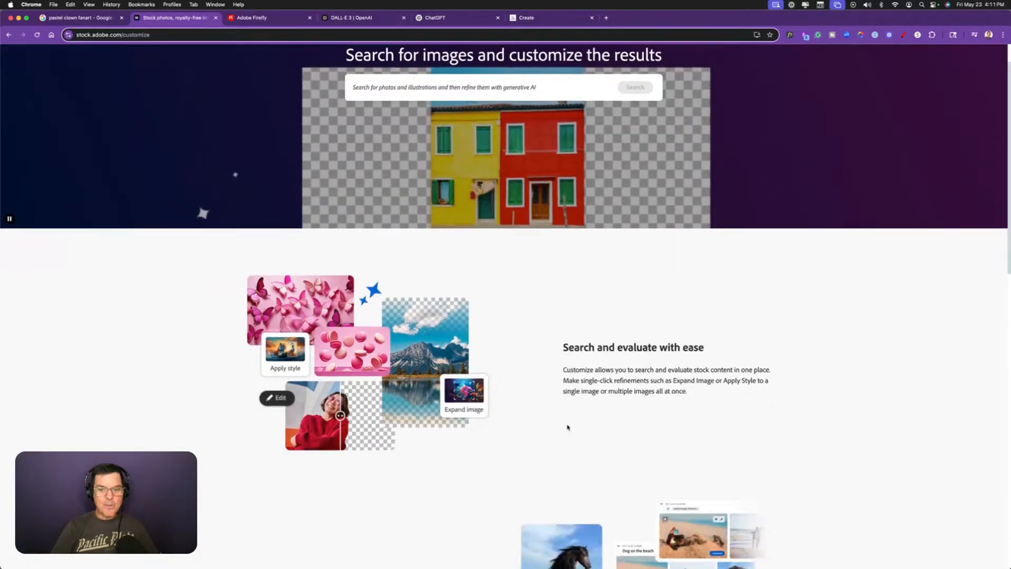
scroll(568, 425, "down", 6)
scroll(541, 384, "up", 8)
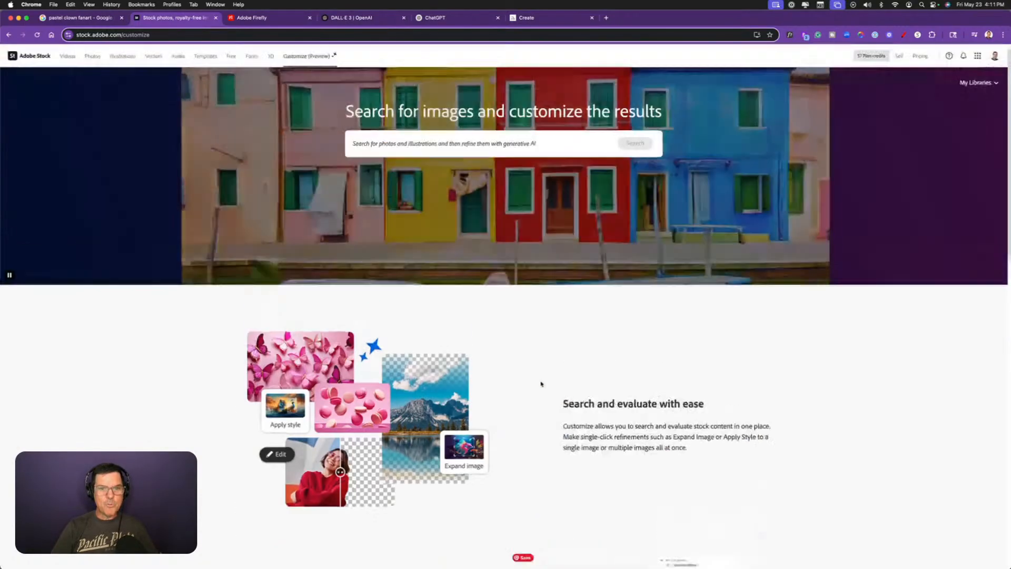
left_click(391, 141)
type("dlown")
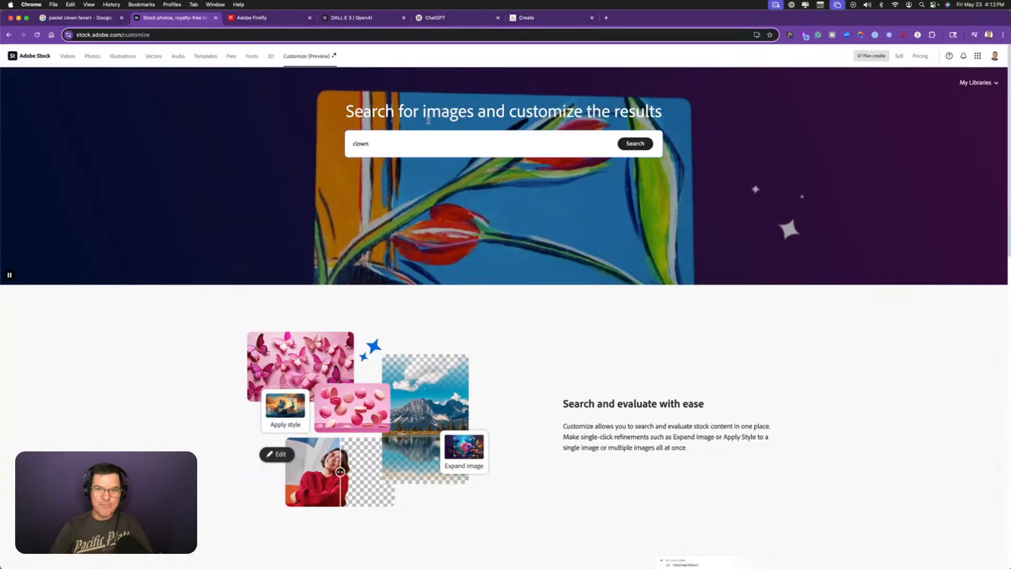
left_click(630, 147)
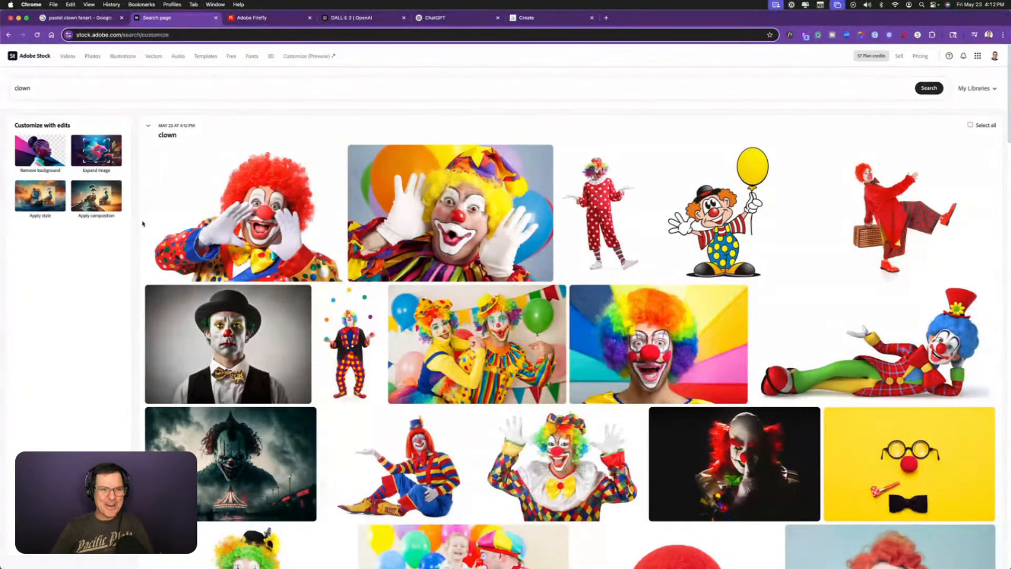
- Preview the "Clown Makes Funny Face" photo and close it, and check the size choices for Expand image
scroll(527, 342, "down", 2)
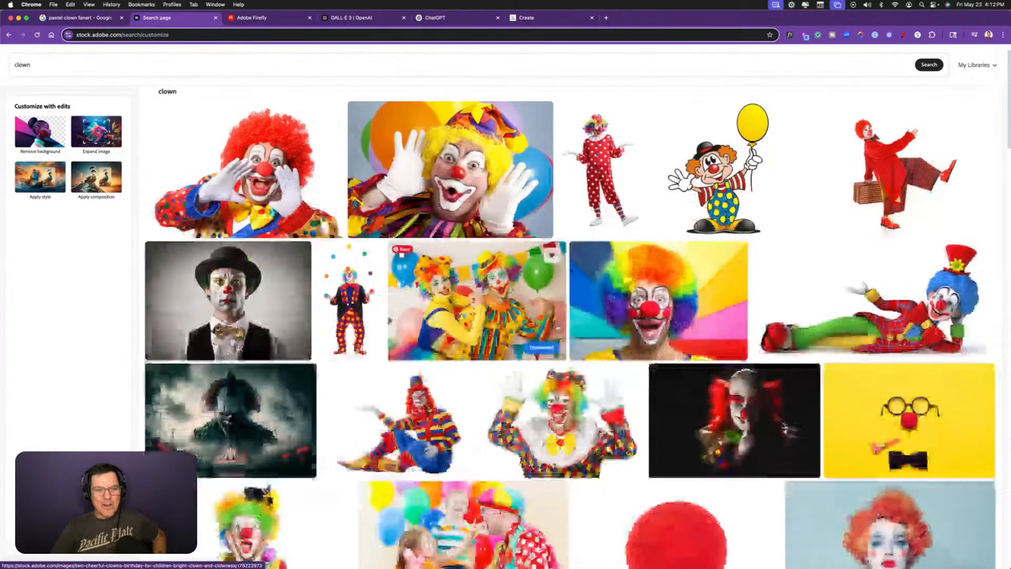
scroll(237, 263, "up", 2)
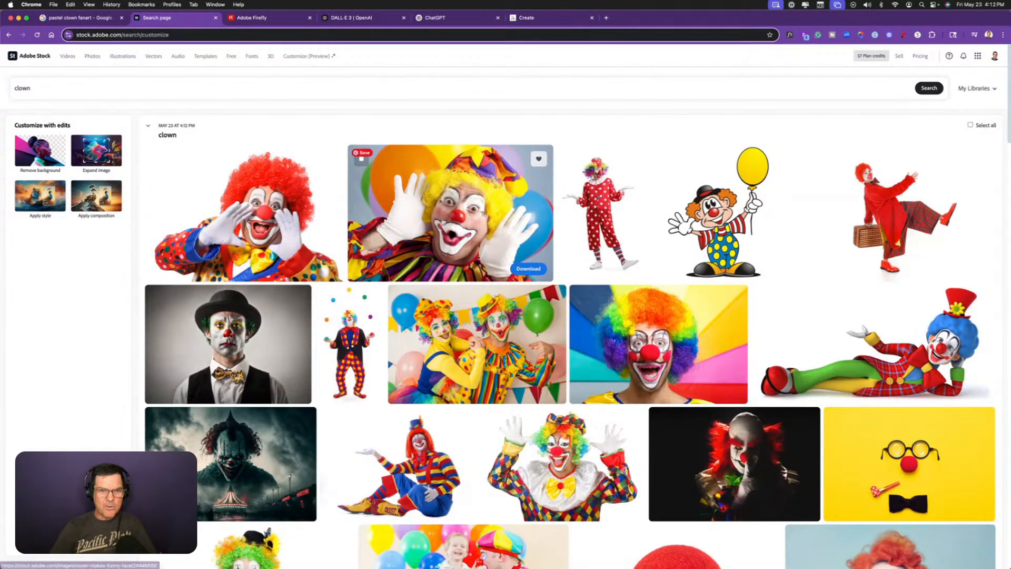
left_click(448, 207)
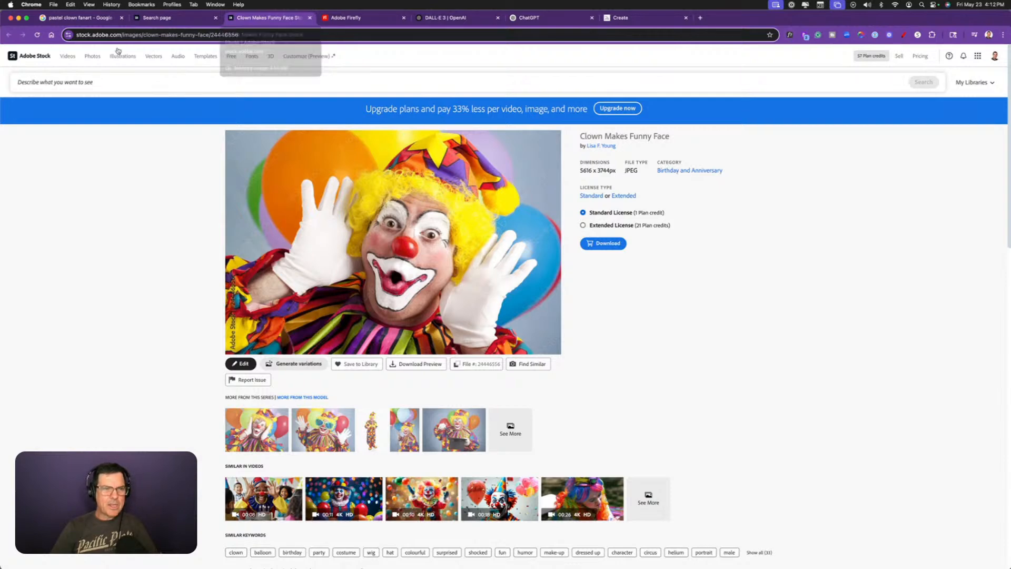
left_click(309, 18)
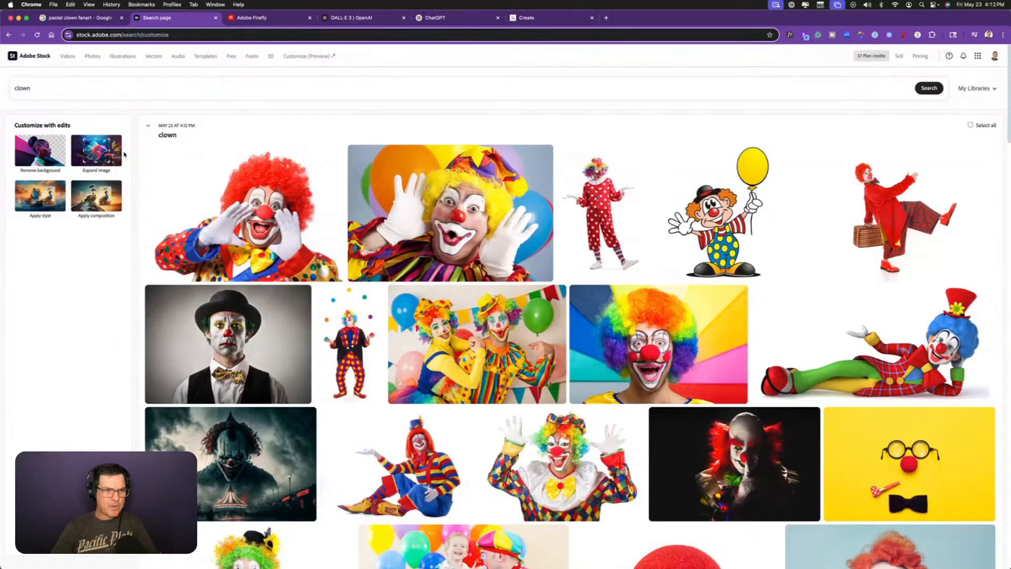
left_click(98, 155)
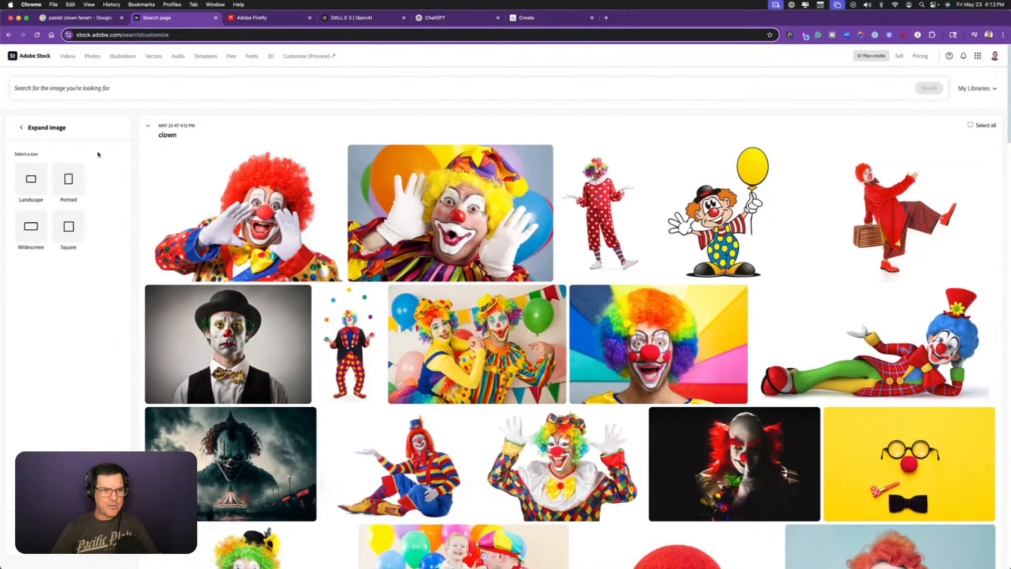
left_click(21, 128)
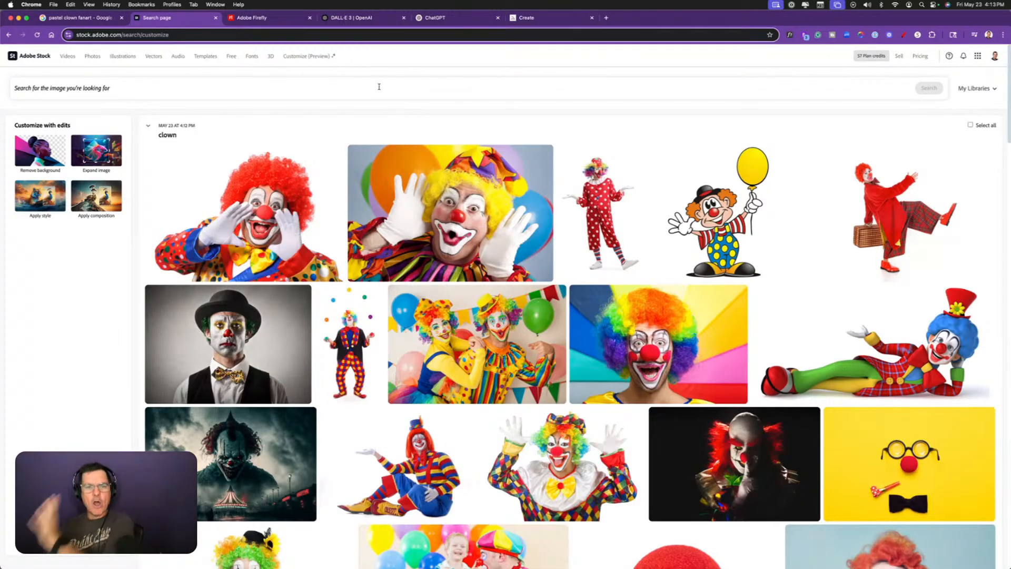
- Switch to Adobe Firefly and look over the generation tools and information on its home page
left_click(265, 20)
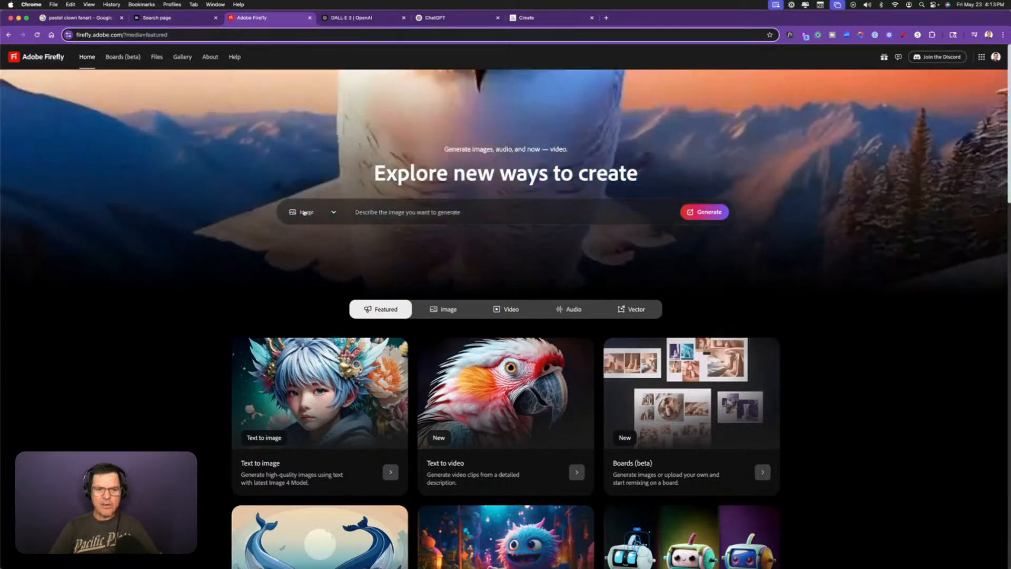
left_click(462, 211)
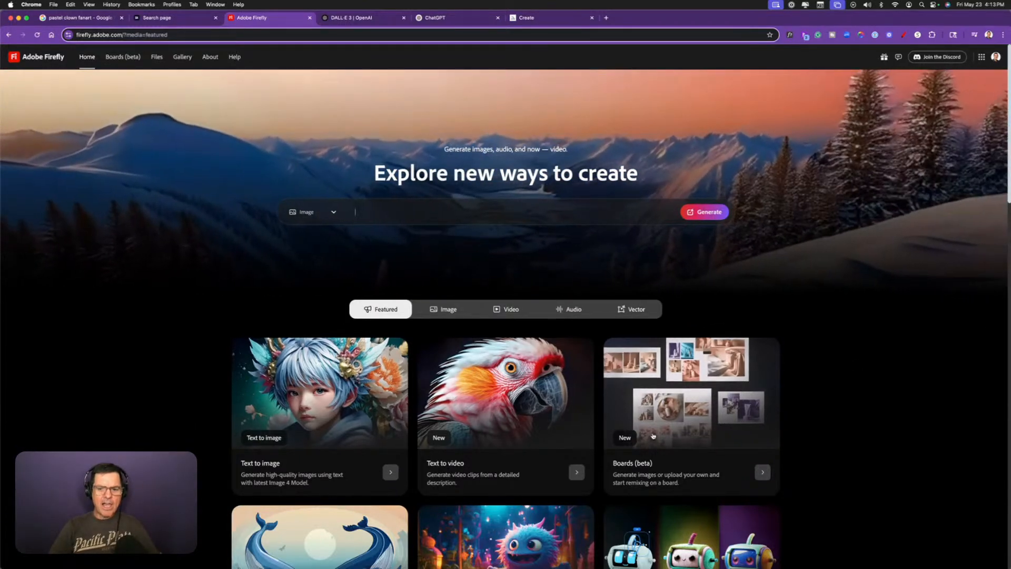
scroll(784, 373, "down", 4)
scroll(784, 373, "down", 1)
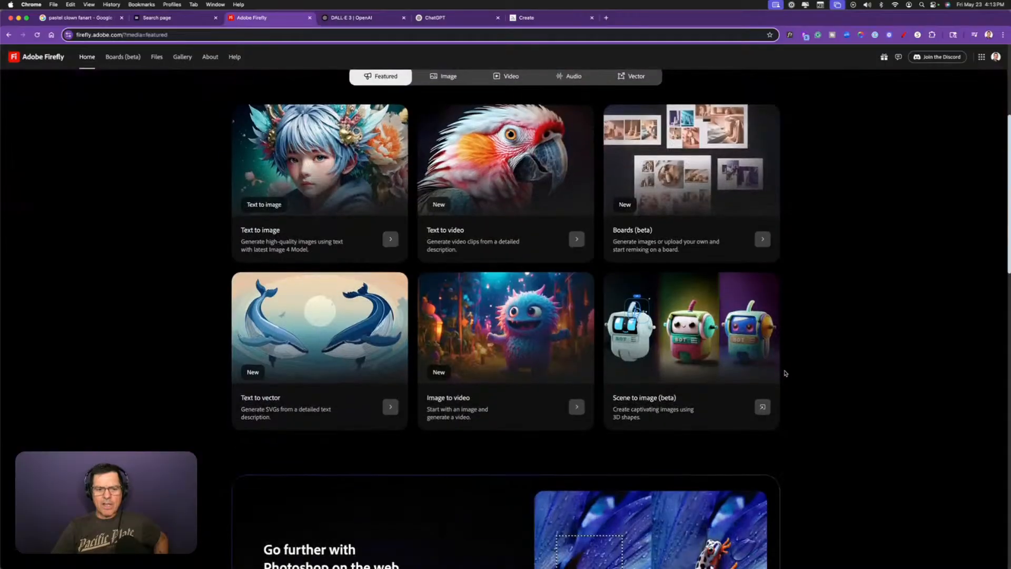
scroll(812, 378, "down", 2)
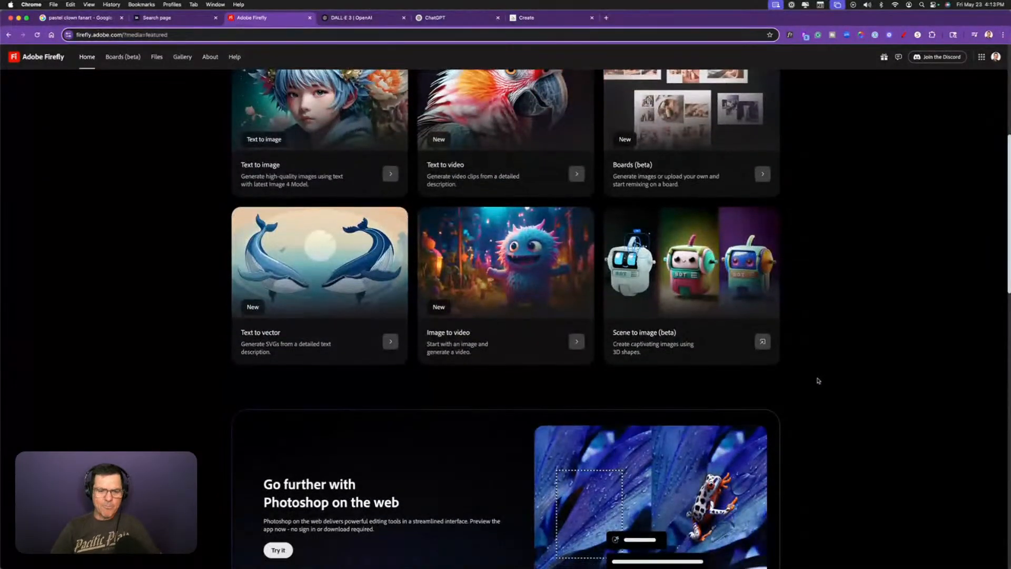
scroll(816, 380, "down", 1)
scroll(795, 373, "down", 4)
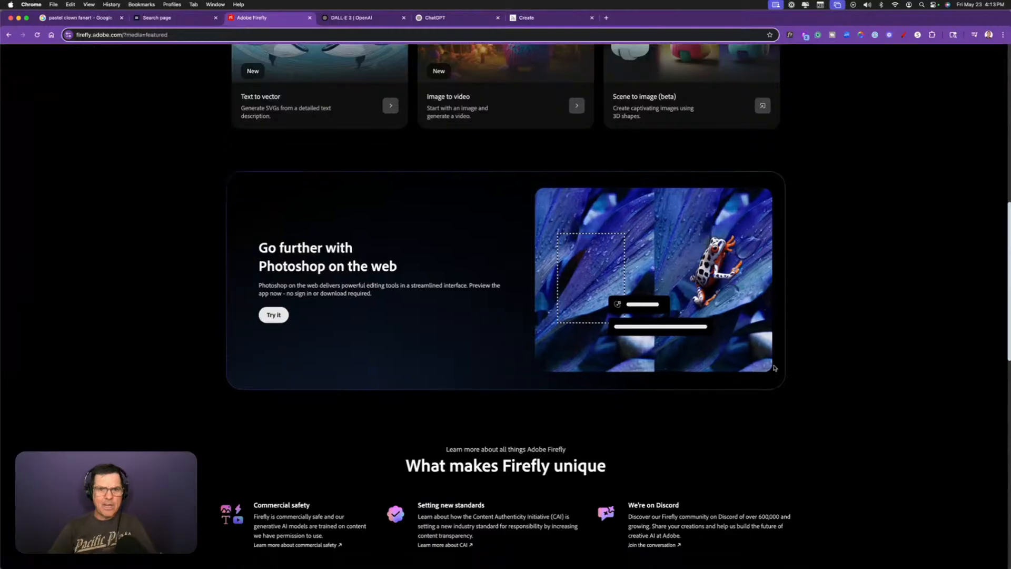
- Look over Firefly's featured tools, open the Text to video page, and return to the home page
scroll(774, 365, "up", 7)
scroll(766, 361, "down", 3)
scroll(765, 361, "up", 3)
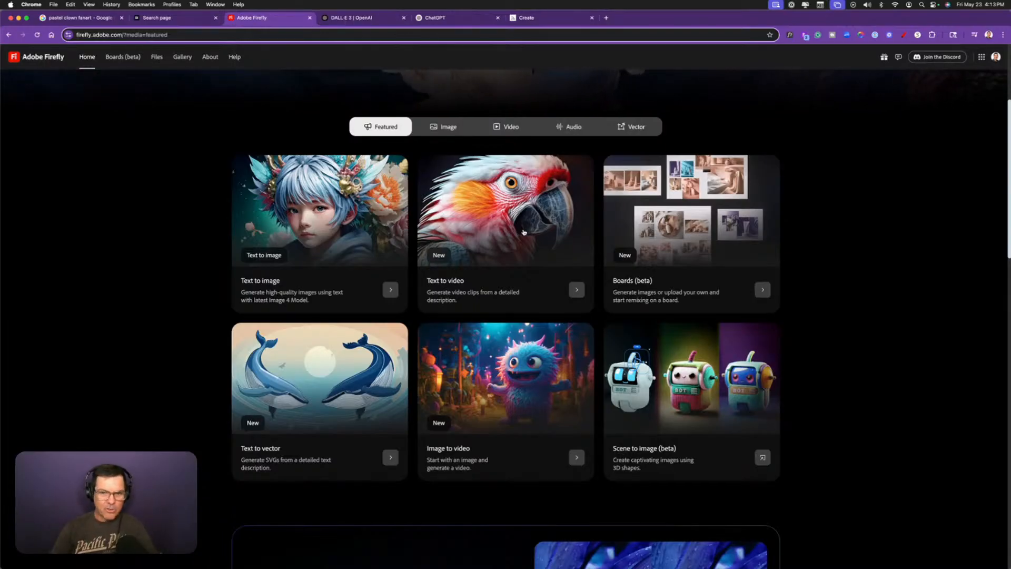
left_click(509, 215)
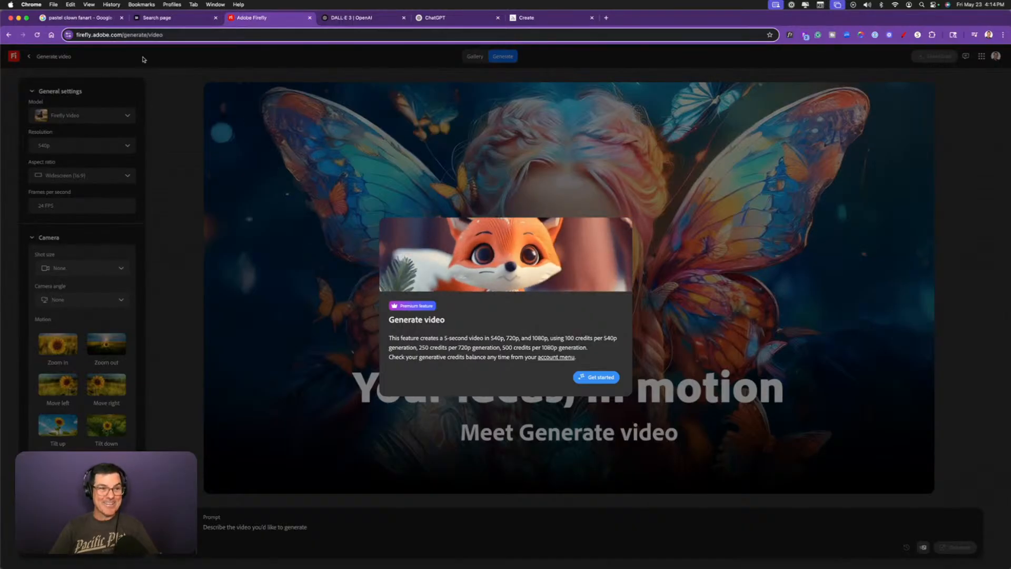
left_click(10, 35)
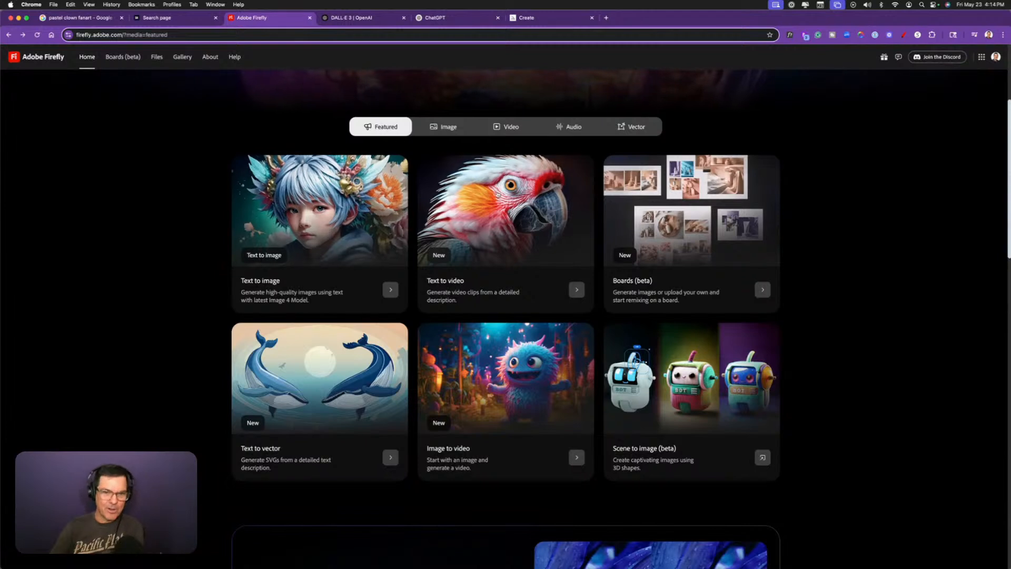
- Open Firefly's Text to image tool and generate images from the prompt "A dog at the beach"
scroll(267, 429, "down", 1)
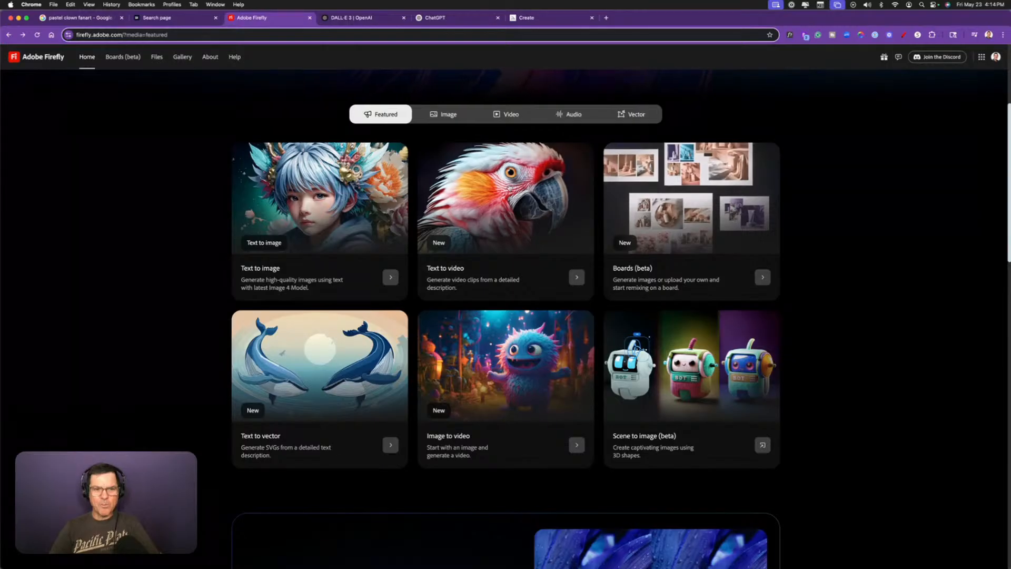
left_click(313, 228)
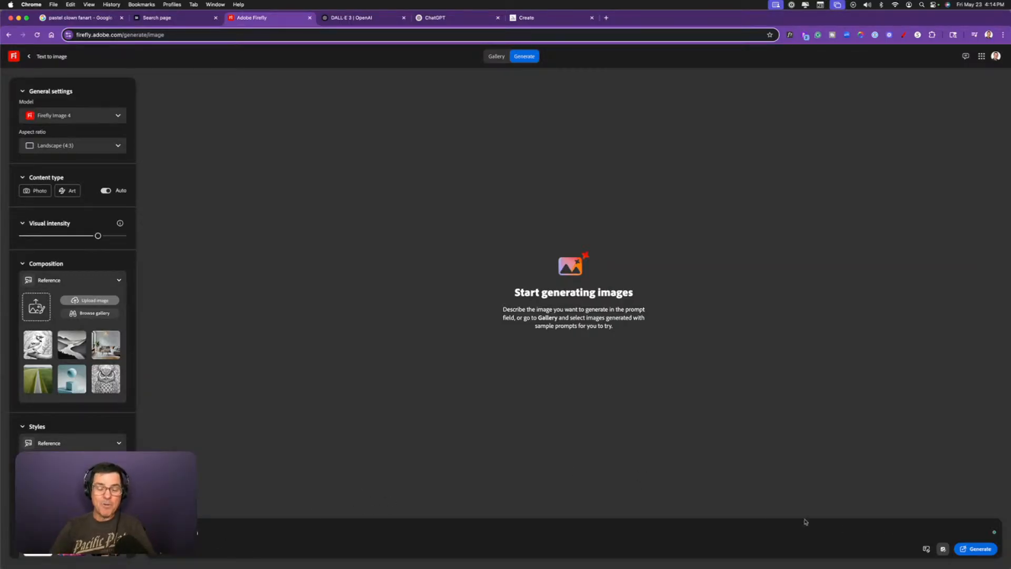
left_click(980, 550)
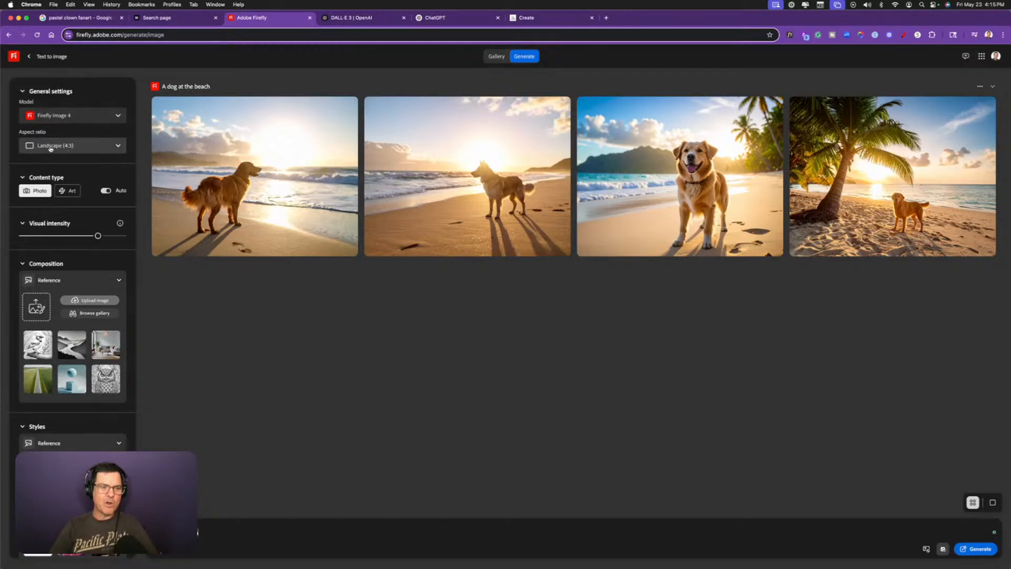
- Check the available aspect ratios and image models for Text to image without changing them
left_click(62, 147)
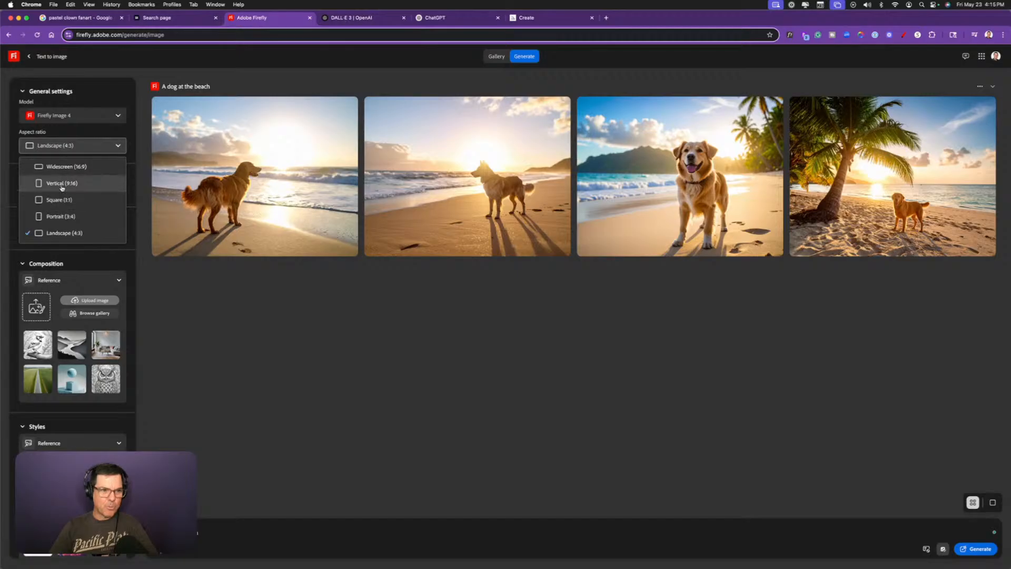
left_click(369, 316)
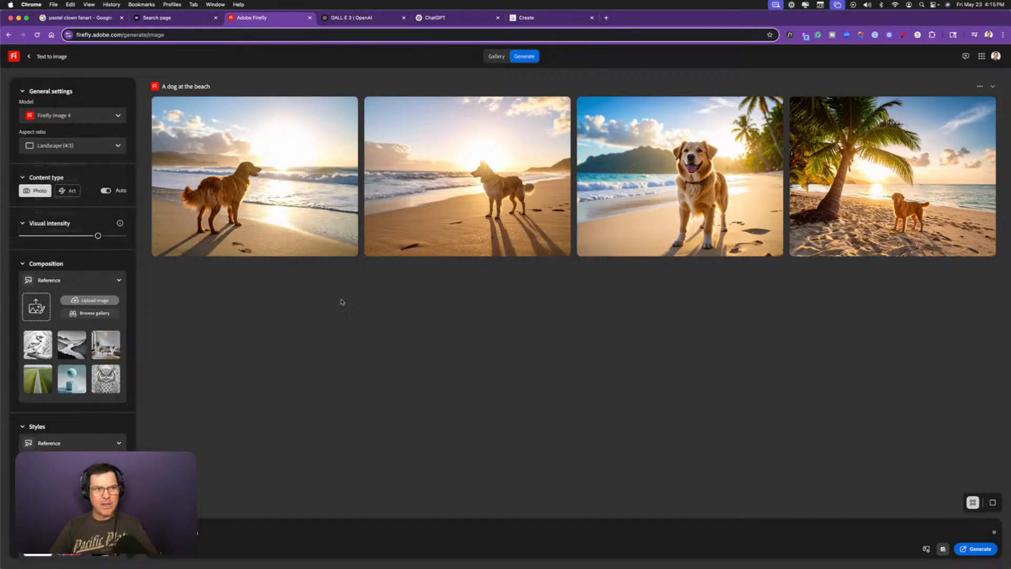
left_click(74, 118)
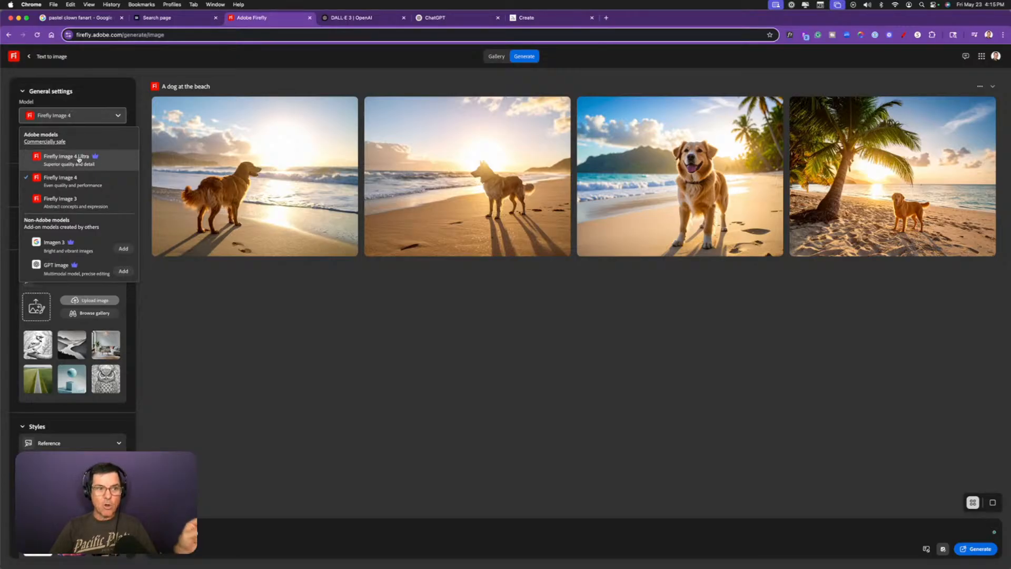
left_click(425, 370)
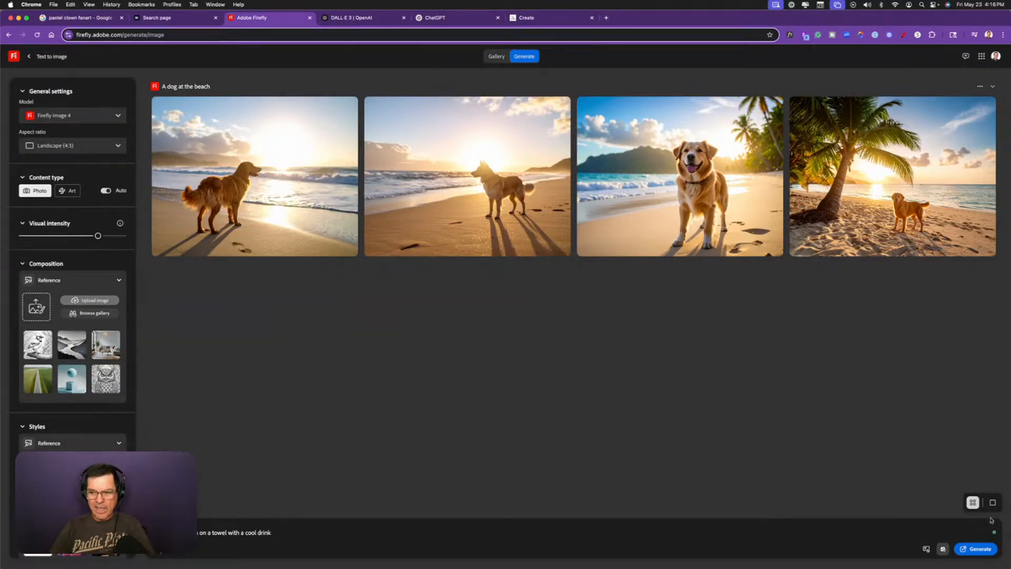
- Generate images of "A dog at the beach on a towel with a cool drink" and preview the fourth result enlarged
left_click(978, 550)
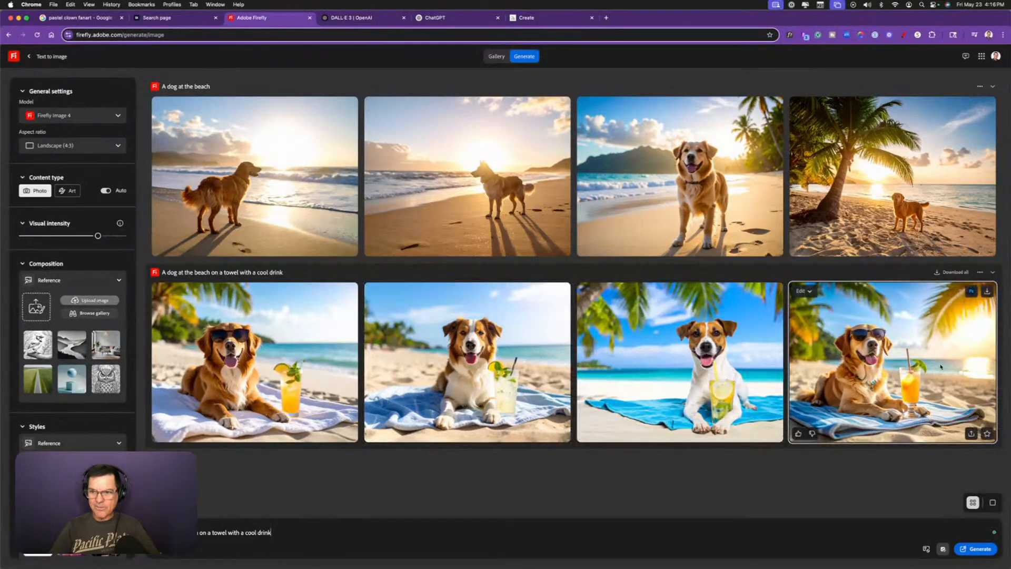
left_click(911, 355)
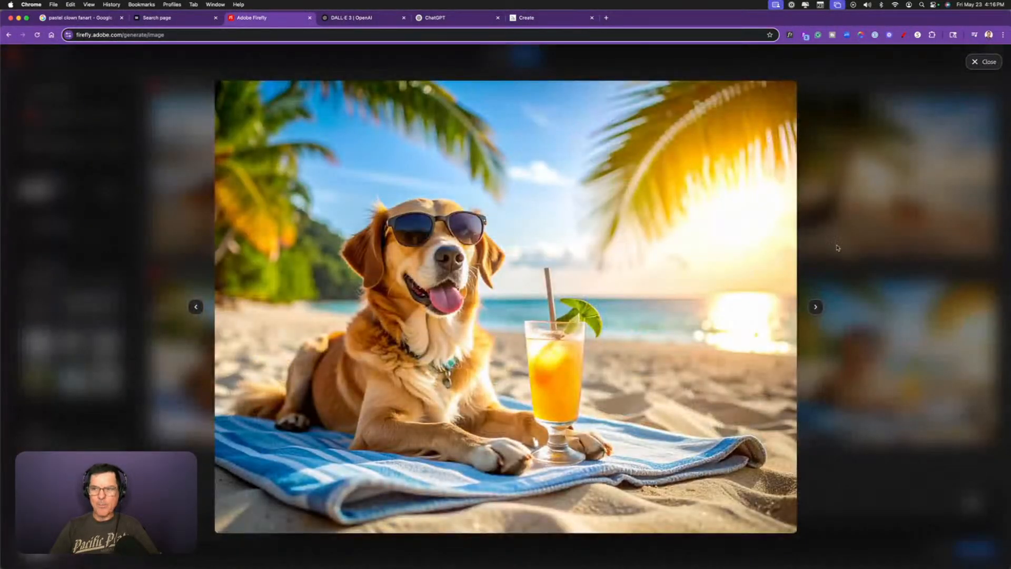
left_click(989, 62)
- Generate similar images from the fourth picture of the dog on a towel with a drink
mouse_move(857, 432)
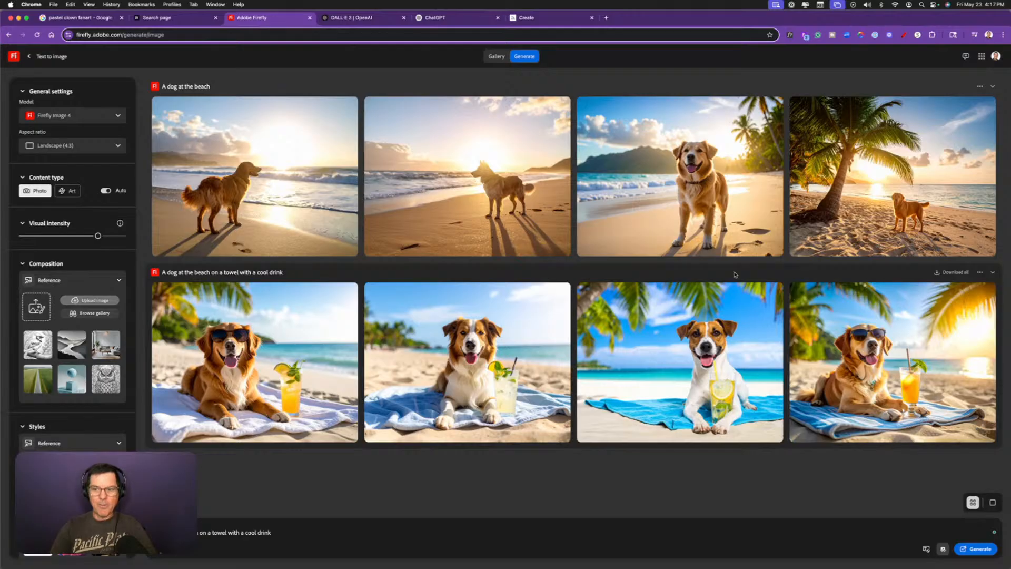
left_click(804, 291)
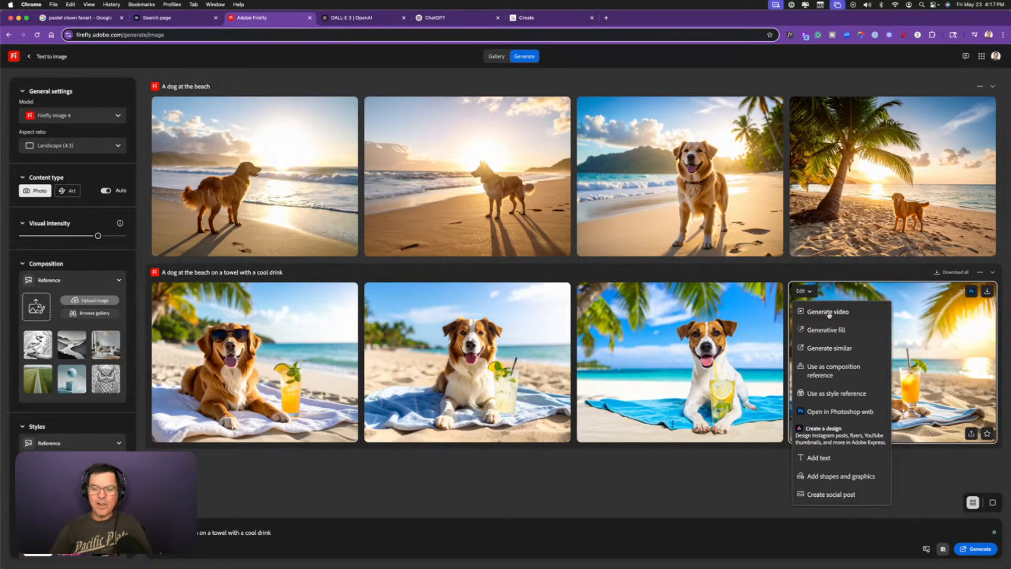
left_click(828, 348)
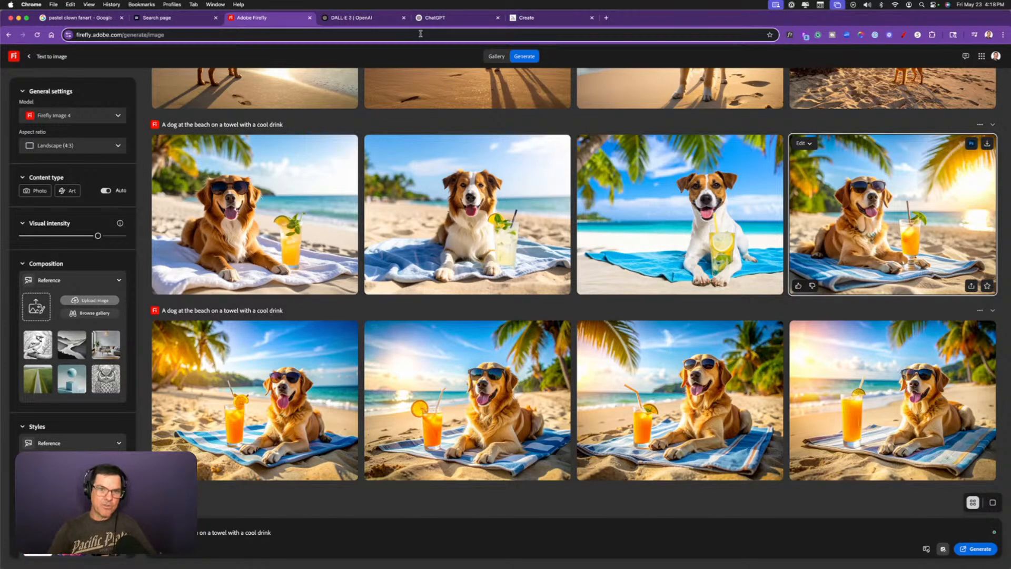
- Switch to OpenAI's DALL·E 3 page and examine its introduction, the DALL·E 2 comparison and the sample images with their prompts
left_click(358, 17)
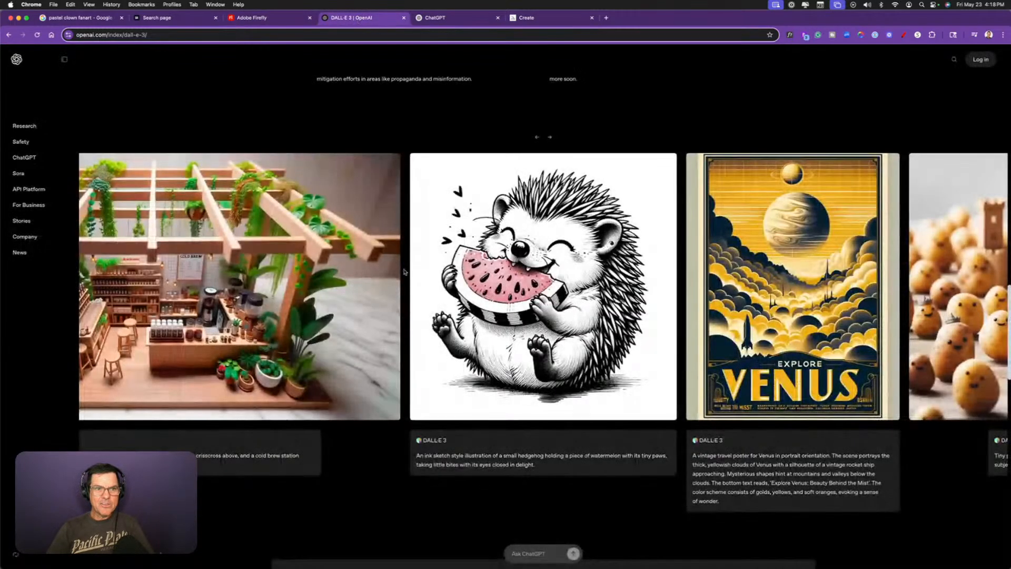
scroll(543, 317, "up", 15)
scroll(794, 299, "up", 8)
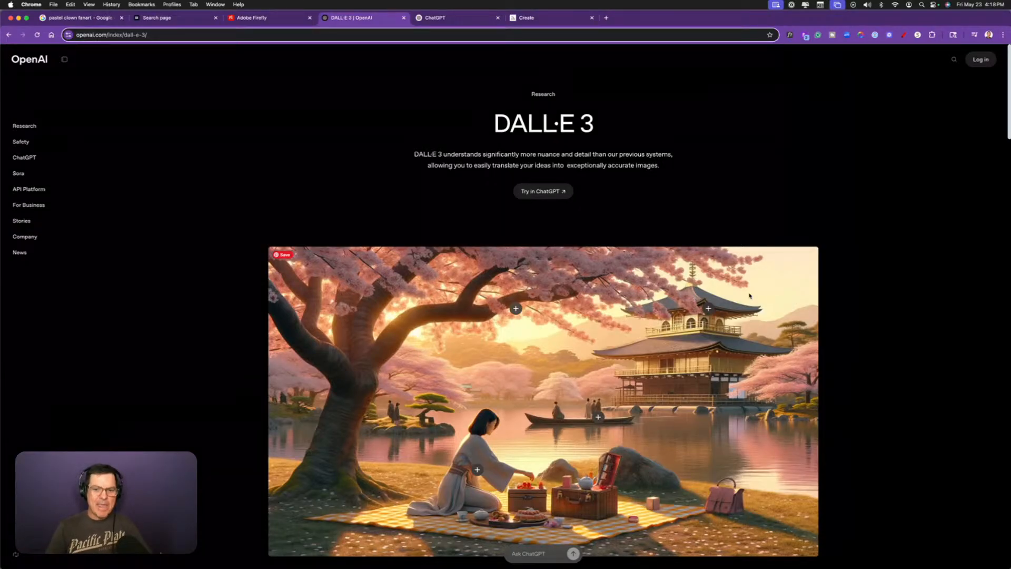
scroll(566, 397, "down", 2)
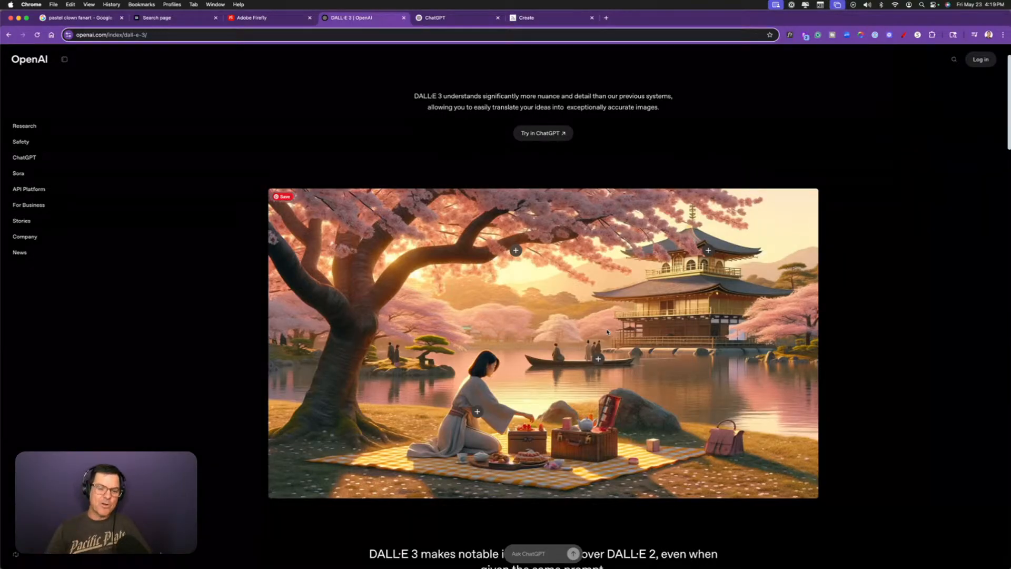
scroll(472, 349, "down", 2)
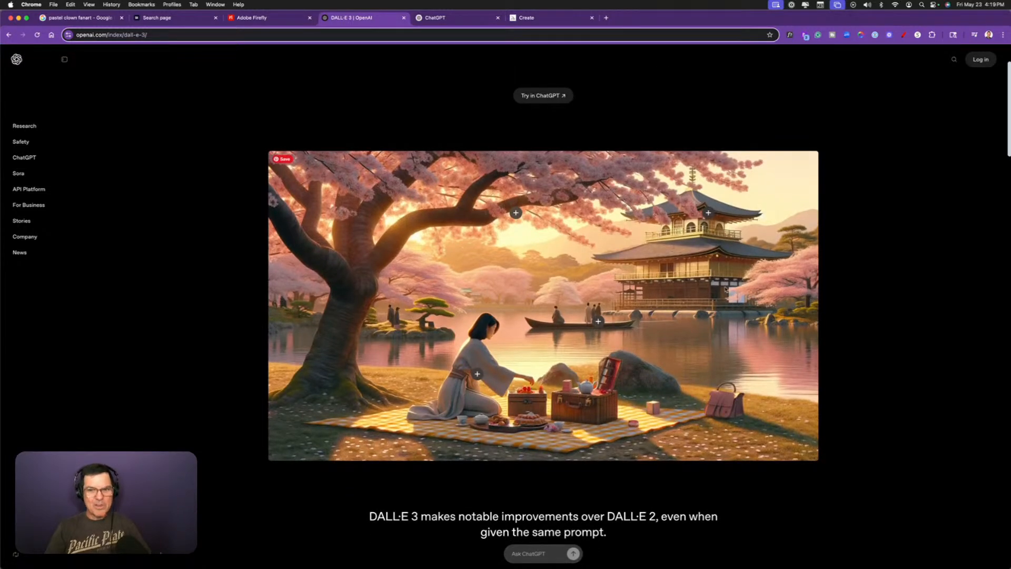
scroll(727, 290, "down", 5)
scroll(833, 327, "down", 6)
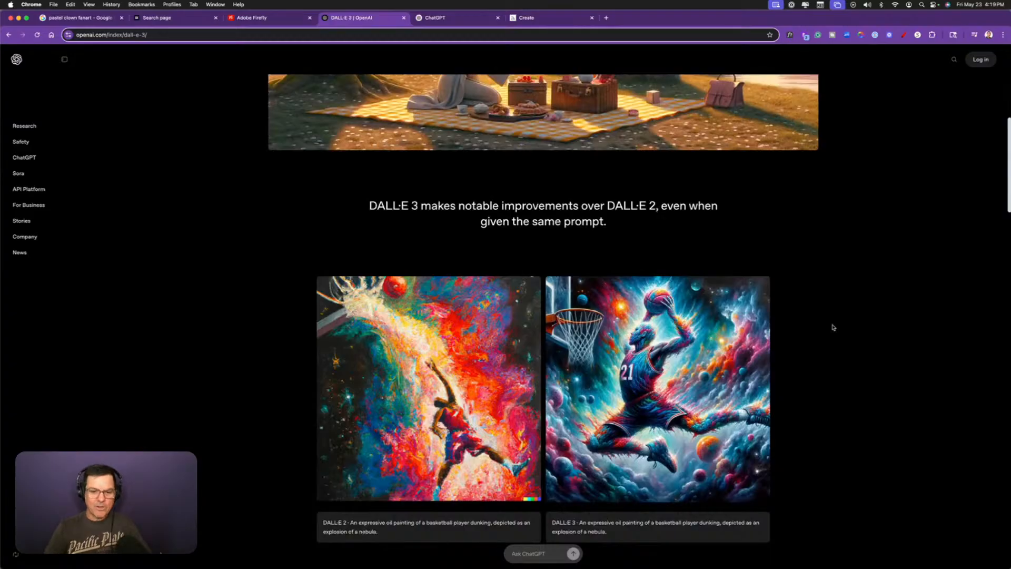
scroll(637, 511, "down", 4)
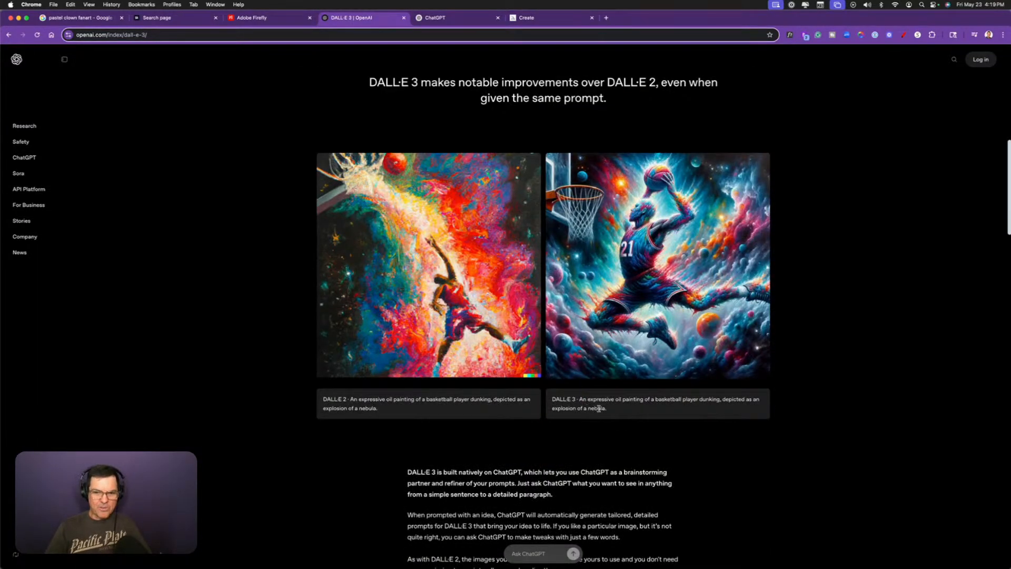
scroll(756, 449, "down", 13)
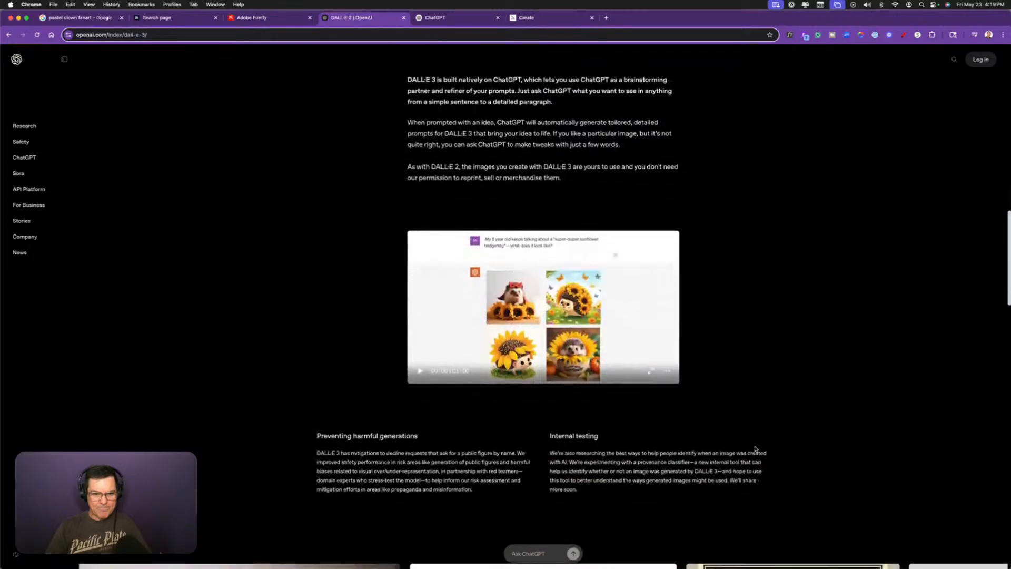
scroll(756, 448, "down", 12)
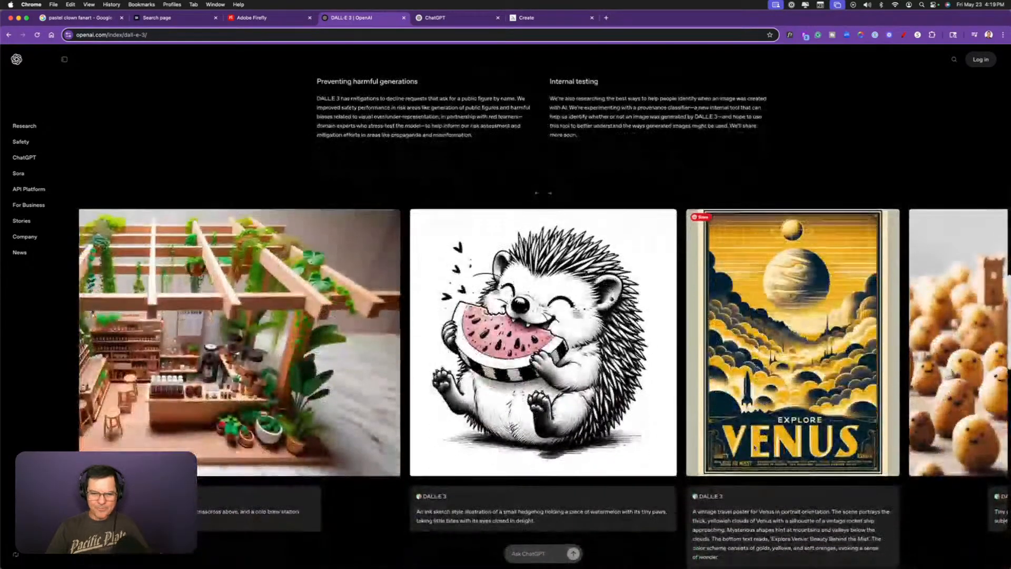
scroll(755, 448, "down", 2)
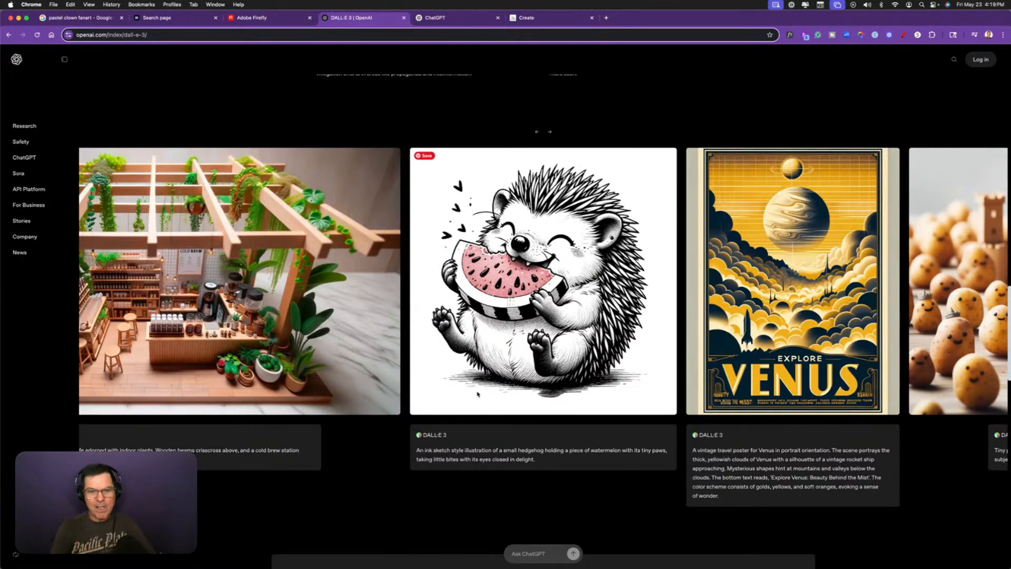
- Copy the full sample prompt below the ink sketch of the hedgehog eating watermelon
left_click_drag(535, 459, 470, 449)
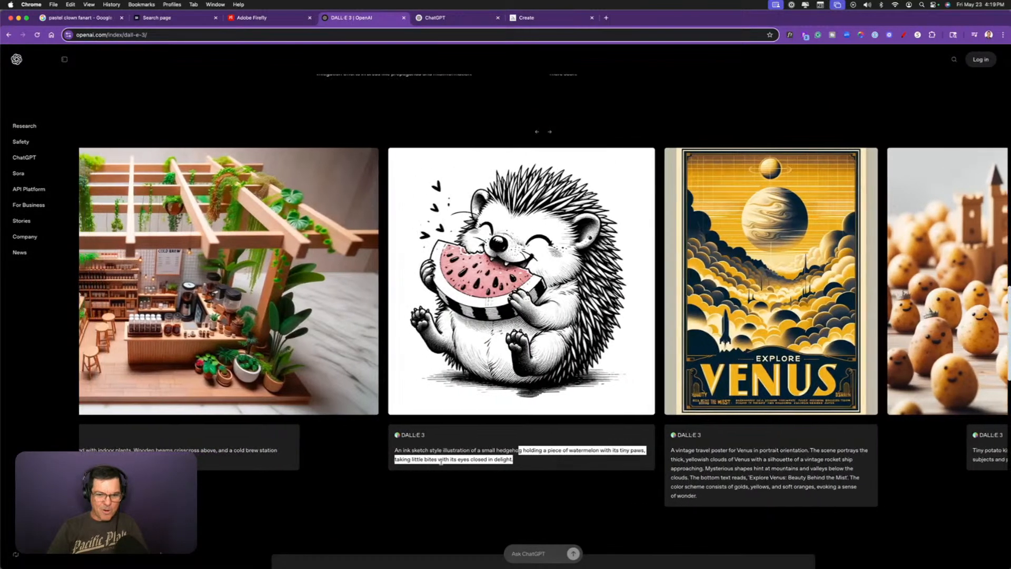
triple_click(445, 457)
left_click(466, 464)
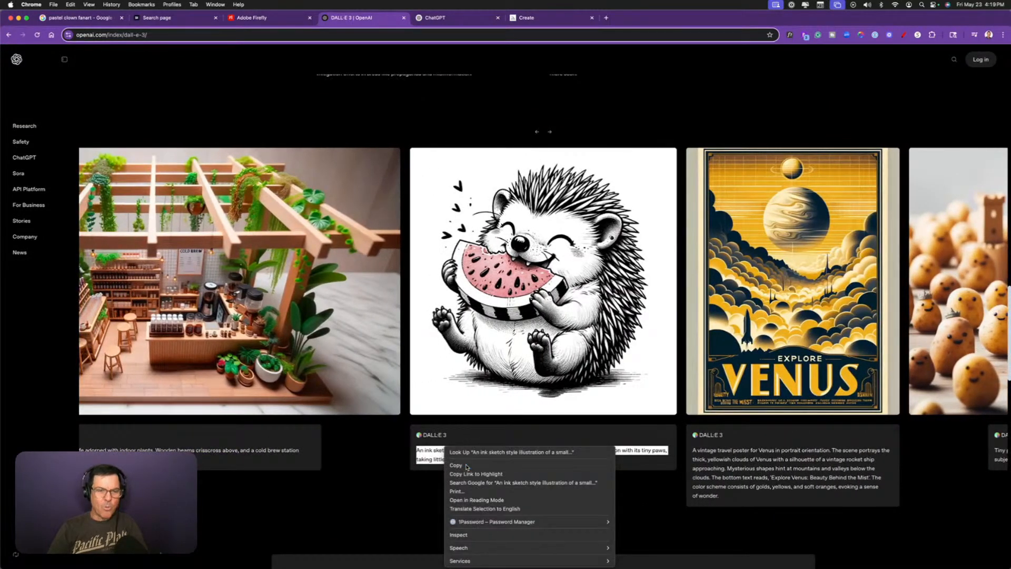
- Switch to Adobe Firefly, replace the prompt with the copied hedgehog description, and generate images from it
left_click(267, 17)
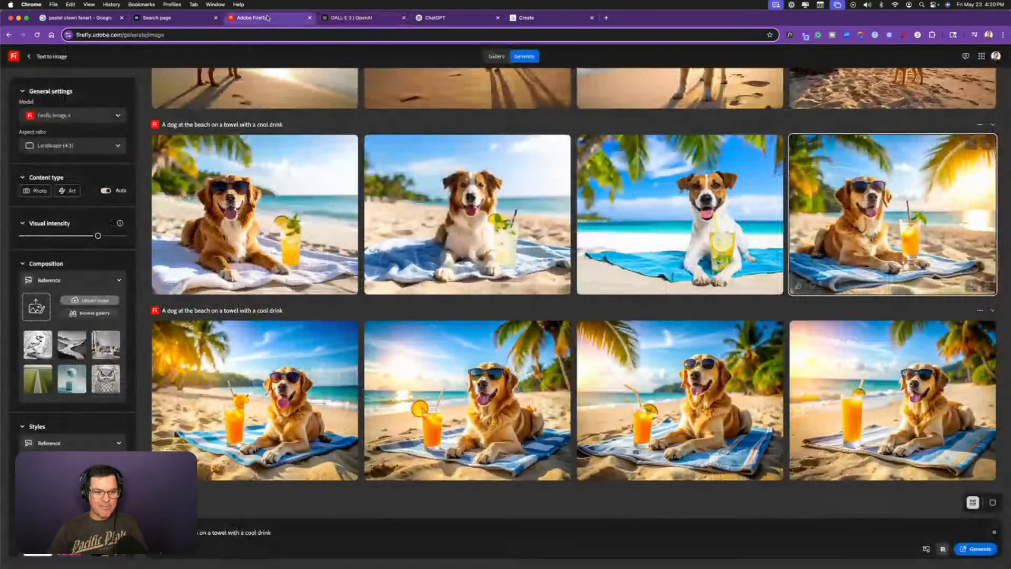
key("super+a")
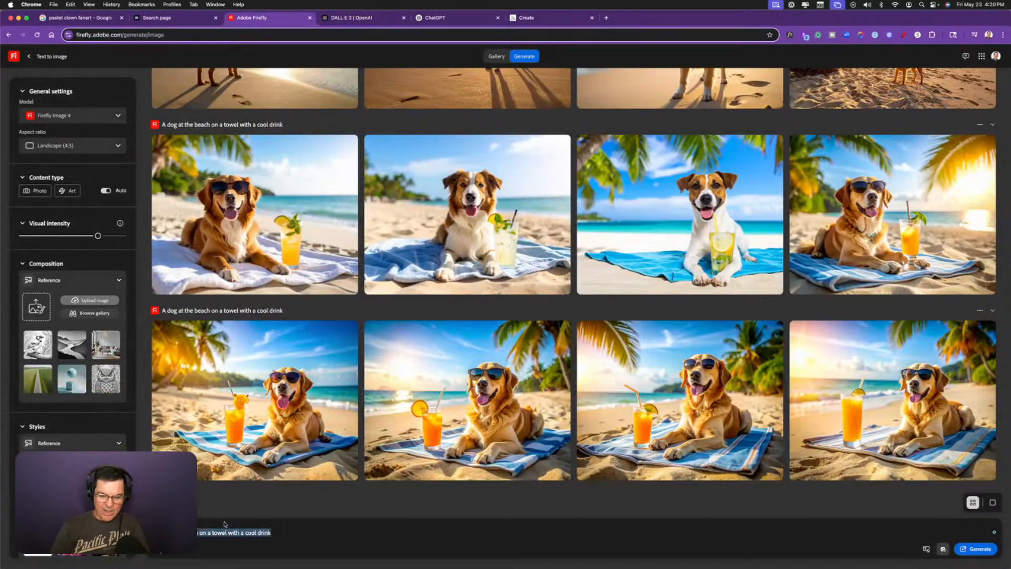
key("BackSpace")
key("super+v")
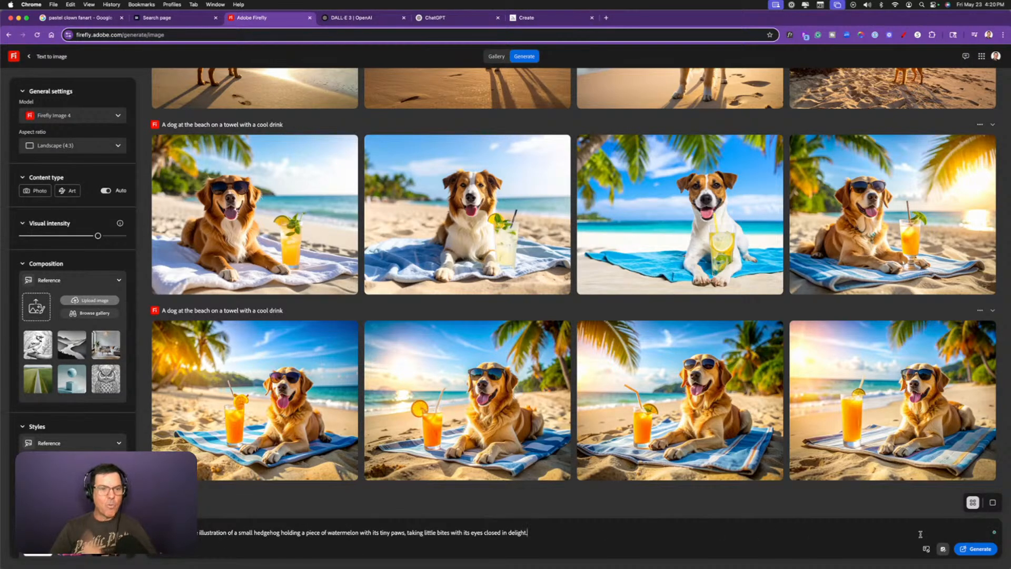
left_click(978, 549)
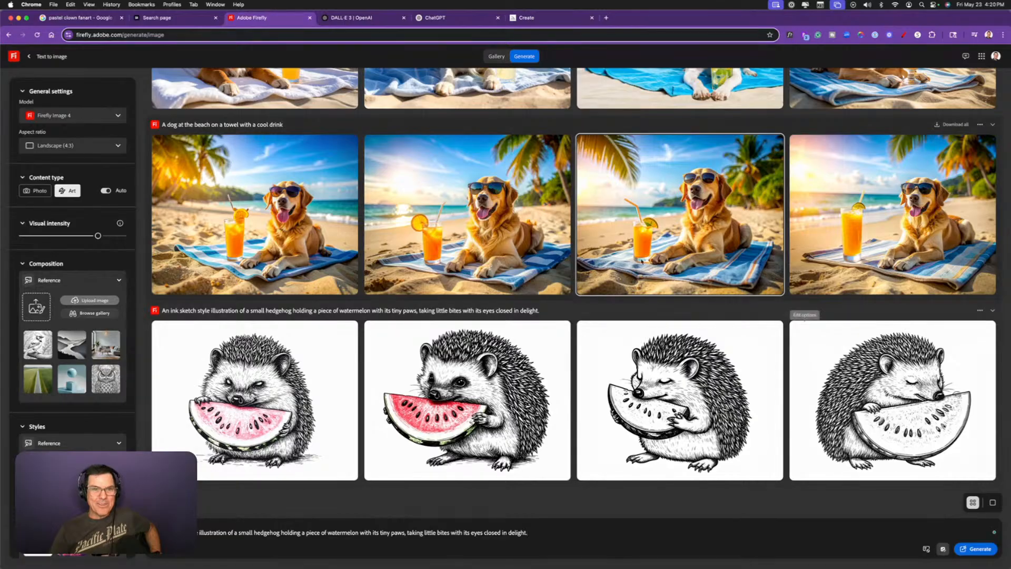
- Compare the DALL·E 3 hedgehog sample with Firefly's hedgehog images made from the same prompt
left_click(352, 18)
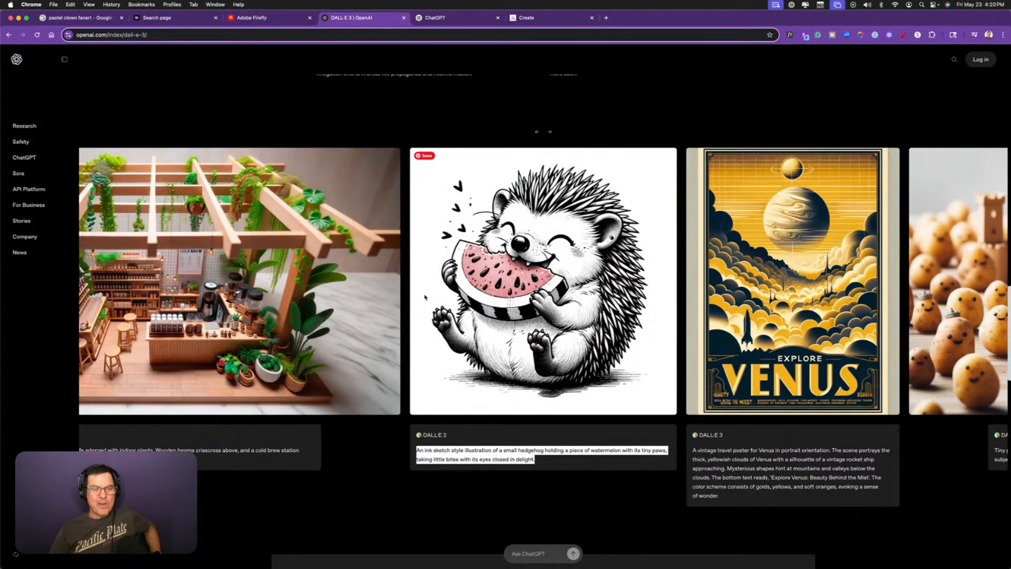
left_click(274, 20)
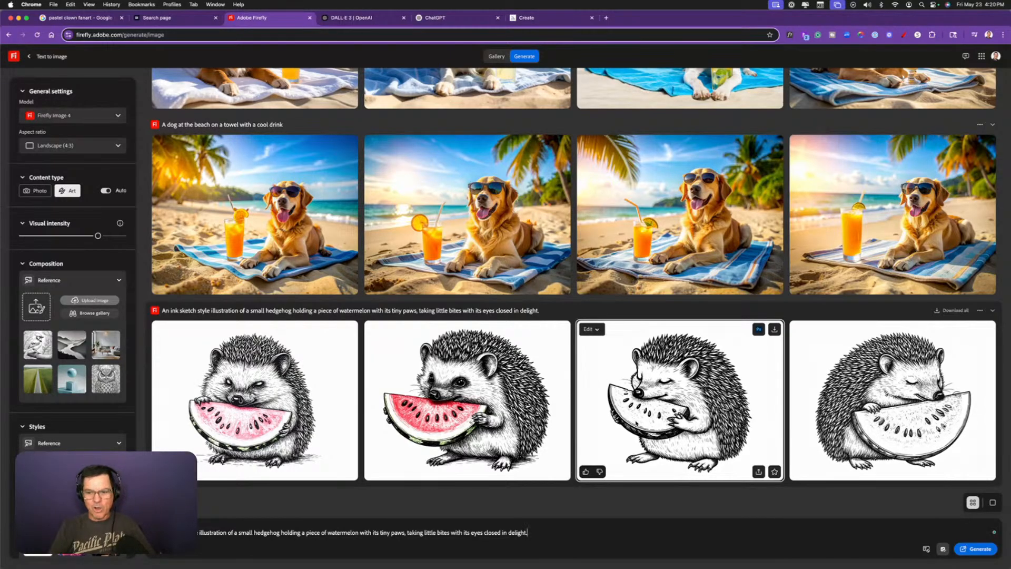
left_click(351, 18)
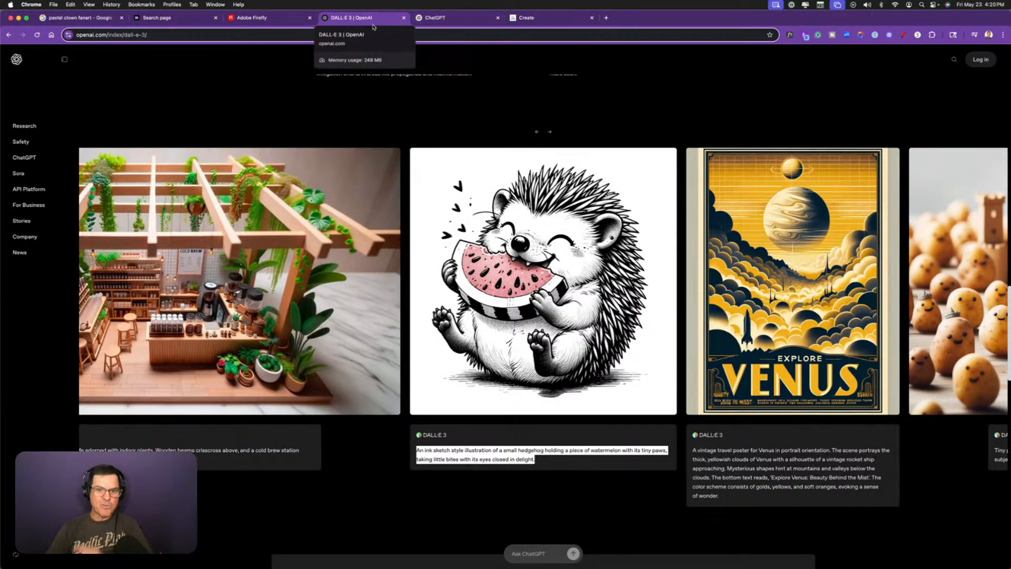
- Switch to ChatGPT and check the add options of its message box, closing them without choosing any
left_click(453, 18)
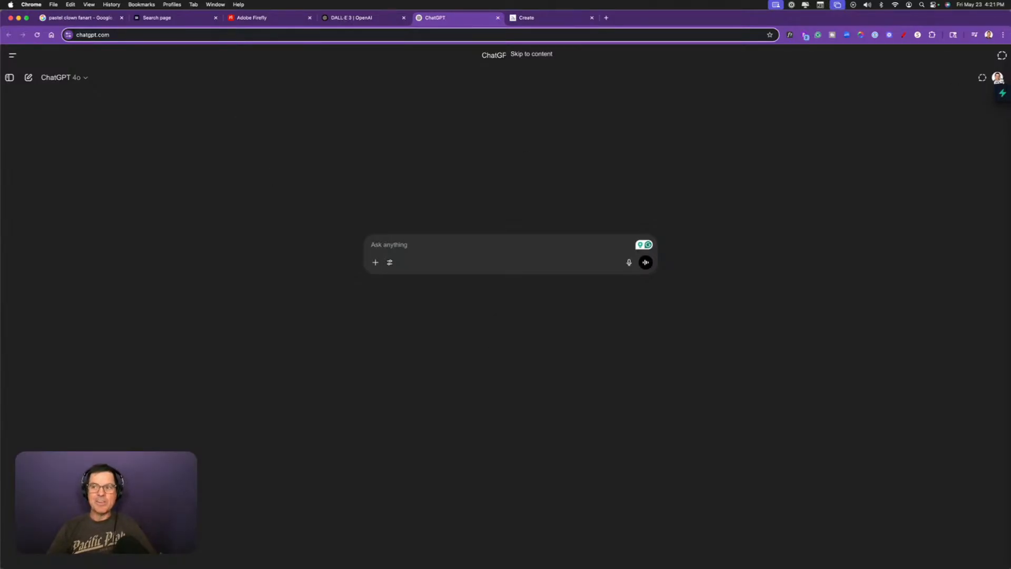
left_click(377, 263)
left_click(627, 365)
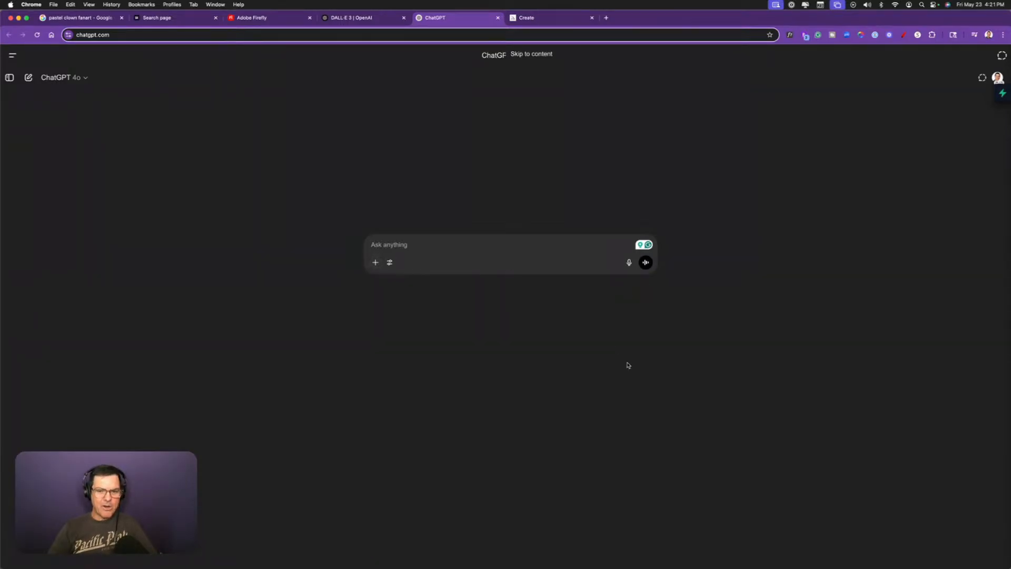
- Turn on image creation for the ChatGPT message, paste in the copied hedgehog-and-watermelon prompt without trailing blank lines, and submit it
left_click(393, 265)
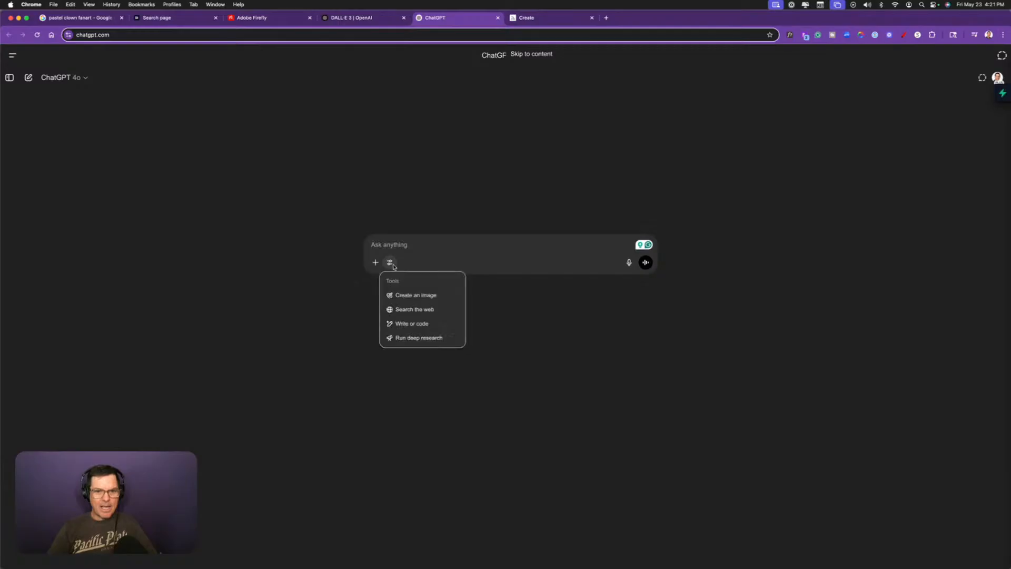
left_click(392, 267)
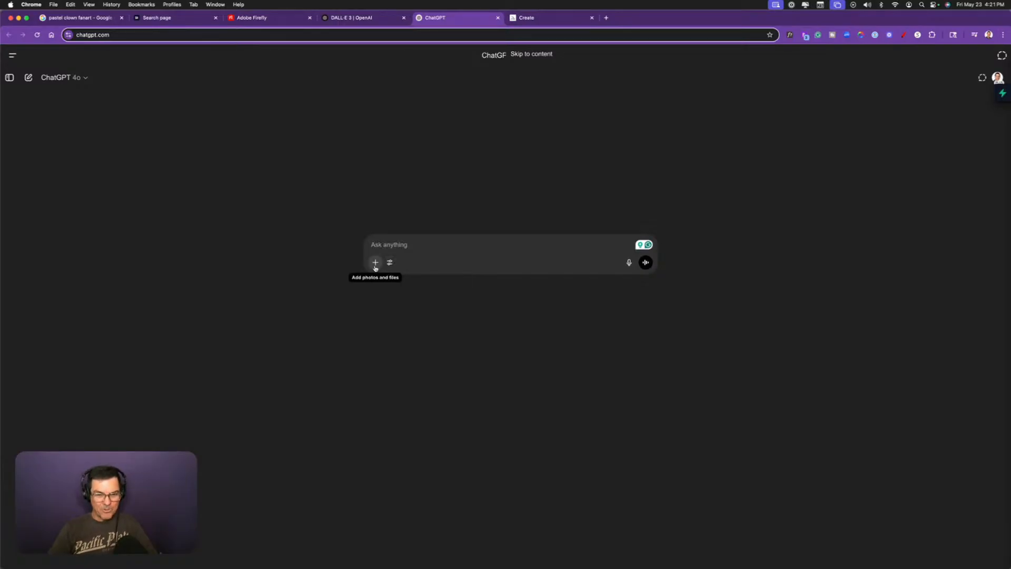
left_click(390, 264)
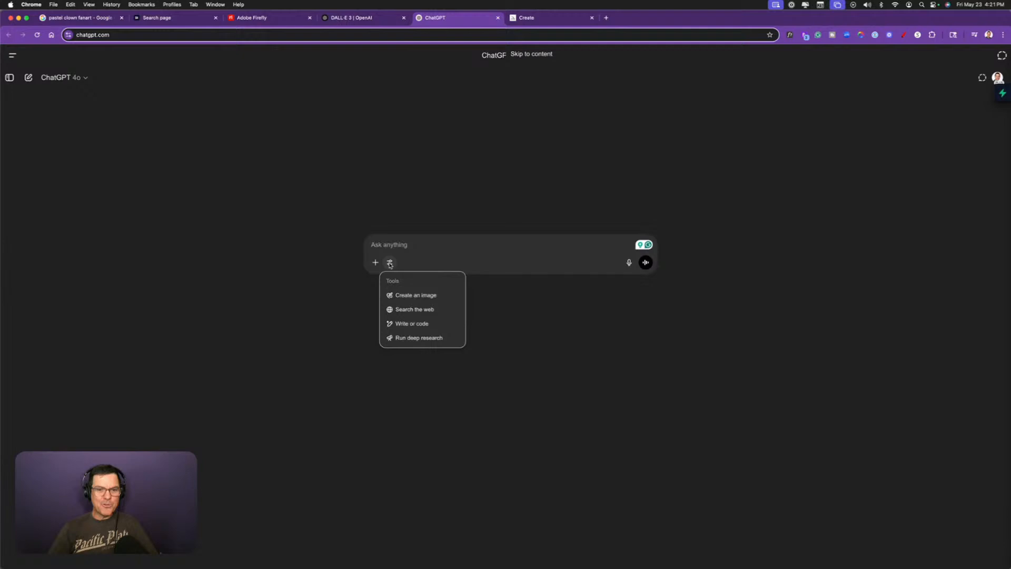
left_click(416, 296)
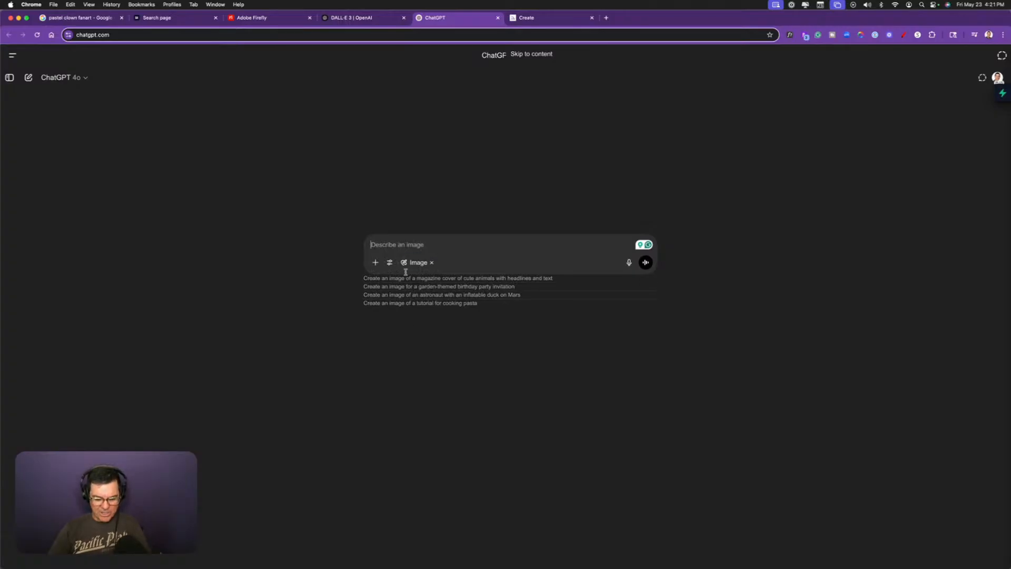
key("super+v")
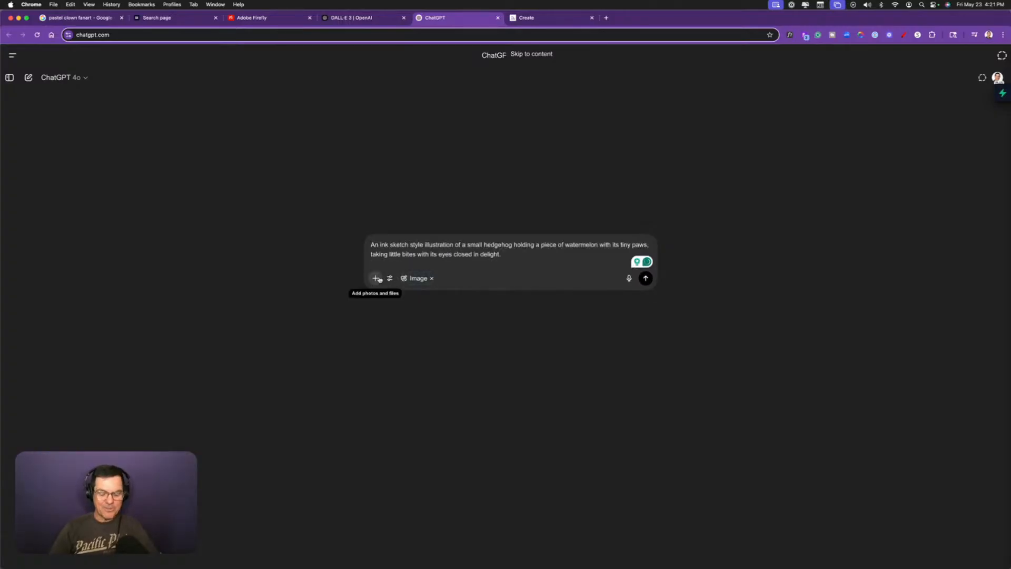
key("BackSpace")
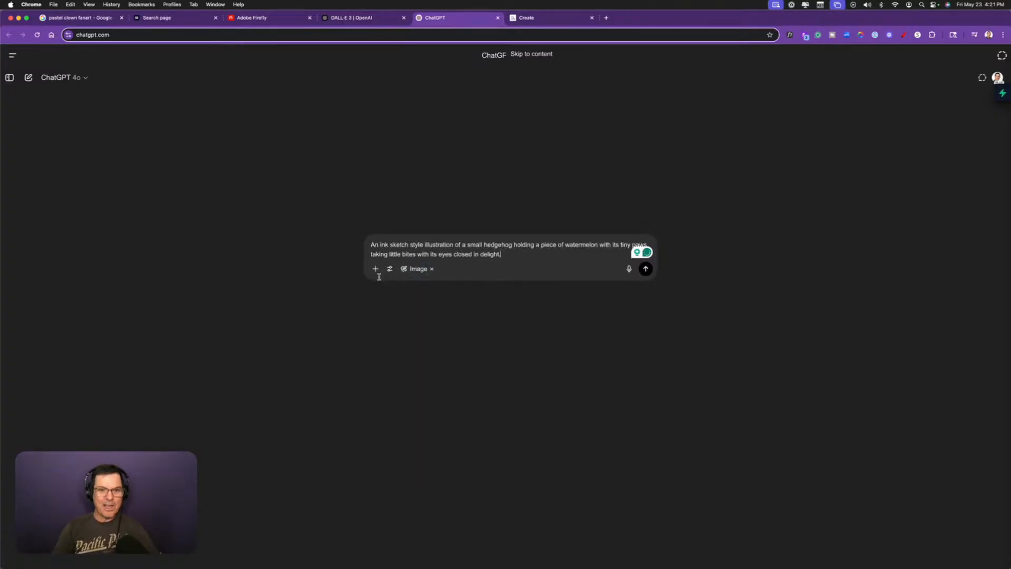
left_click(646, 270)
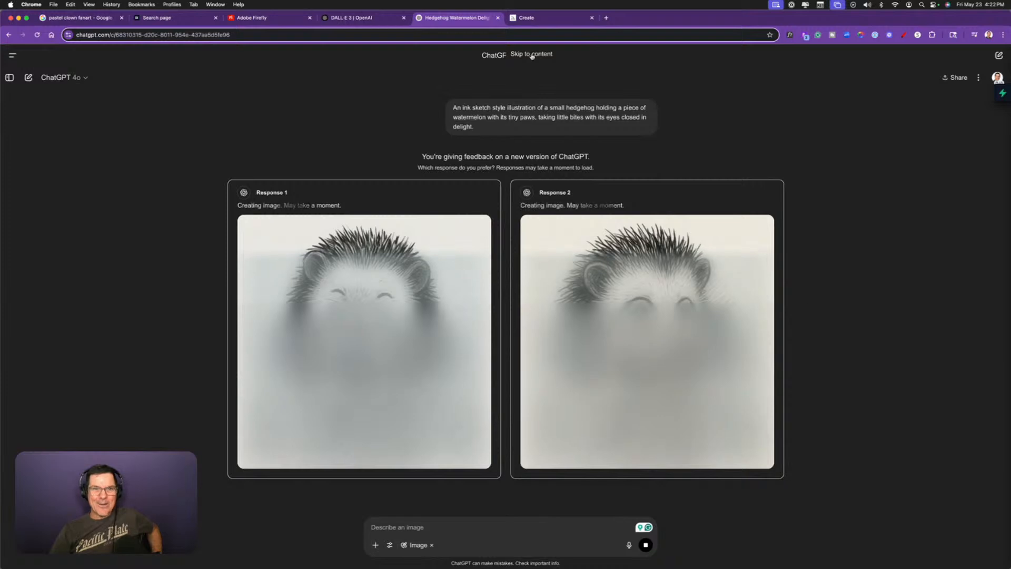
- Compare the DALL·E 3 hedgehog sample with the two hedgehog images ChatGPT generates from the same prompt
left_click(364, 19)
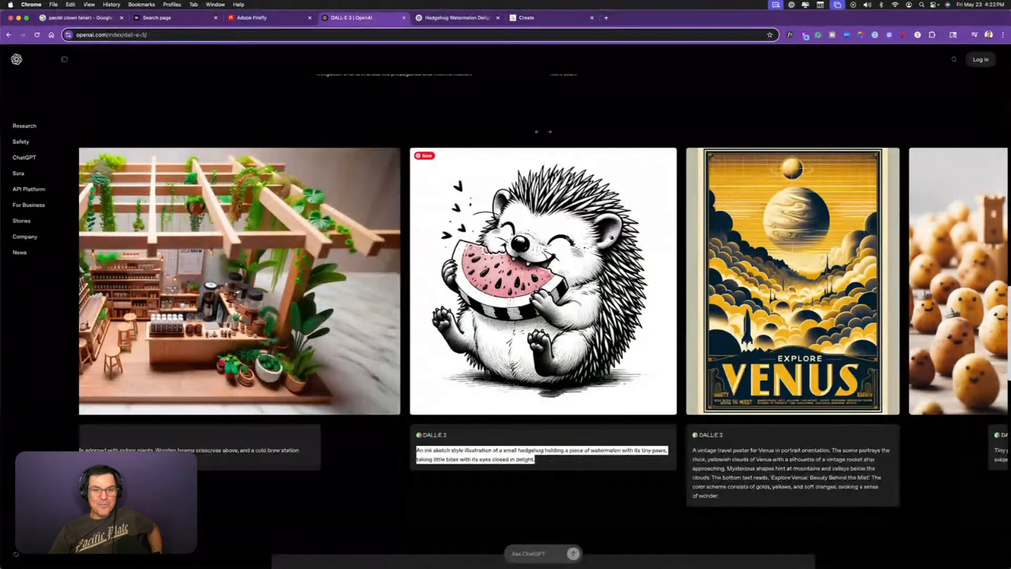
left_click(477, 512)
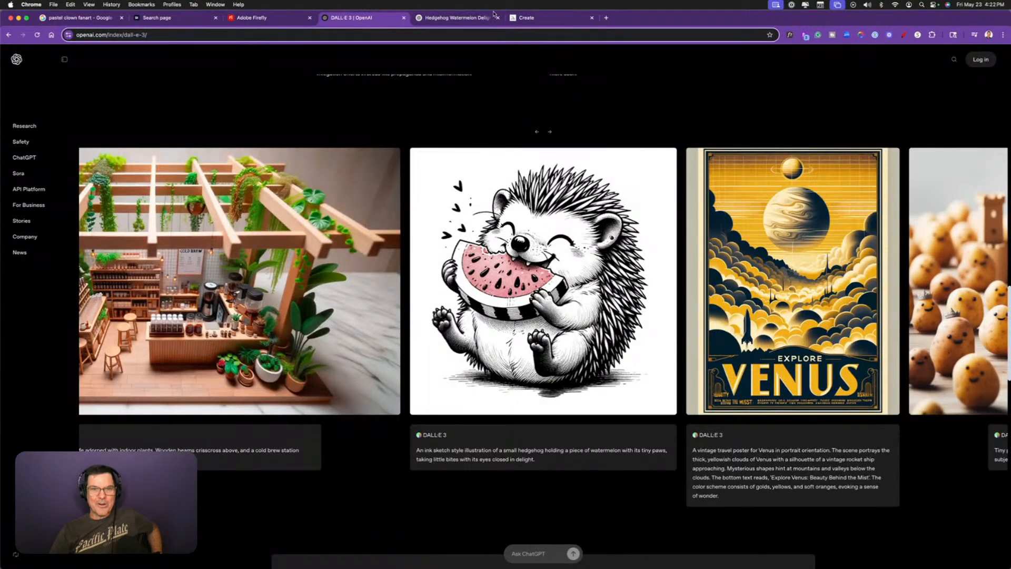
left_click(465, 18)
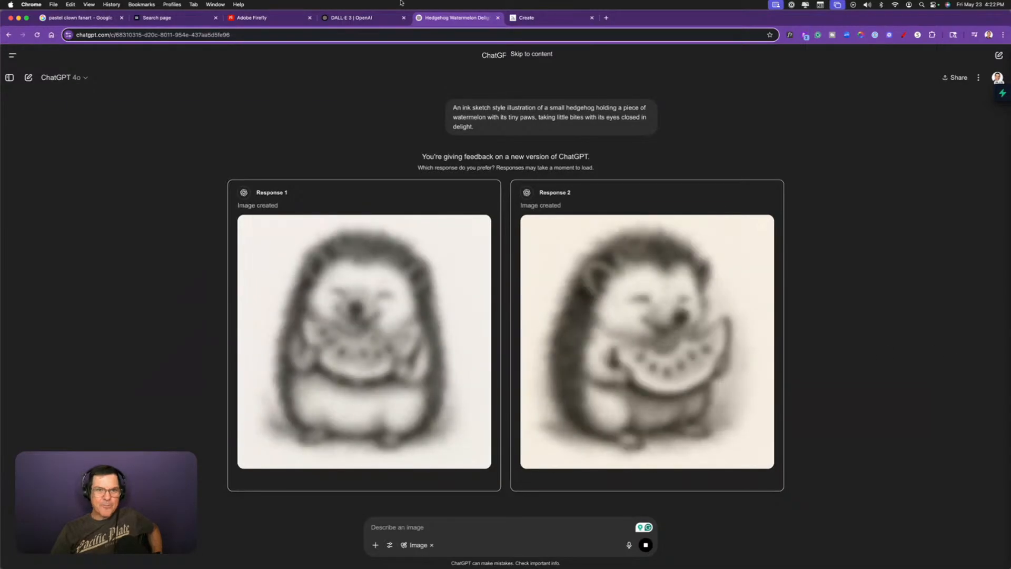
key("ctrl+shift+Tab")
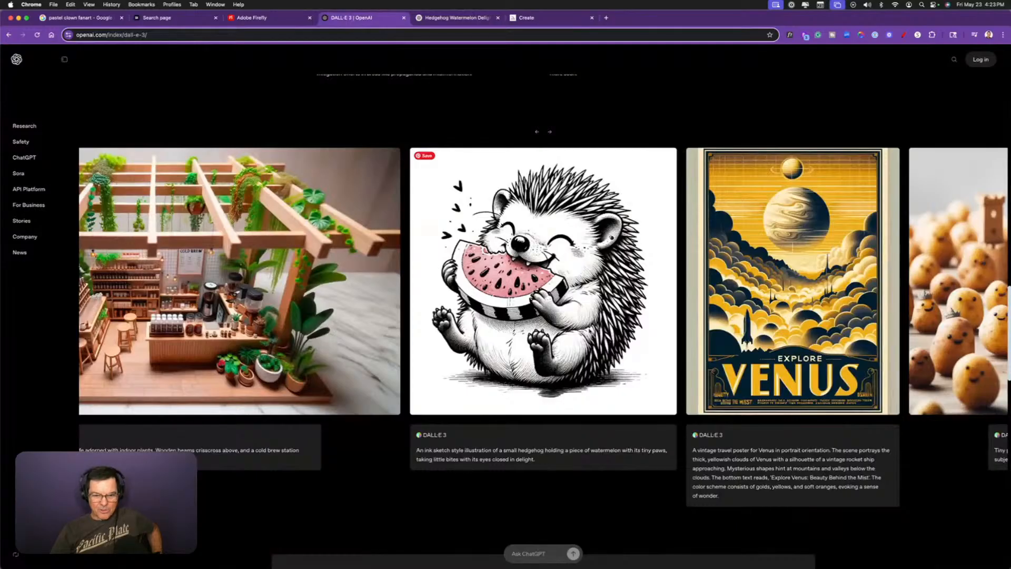
left_click(474, 18)
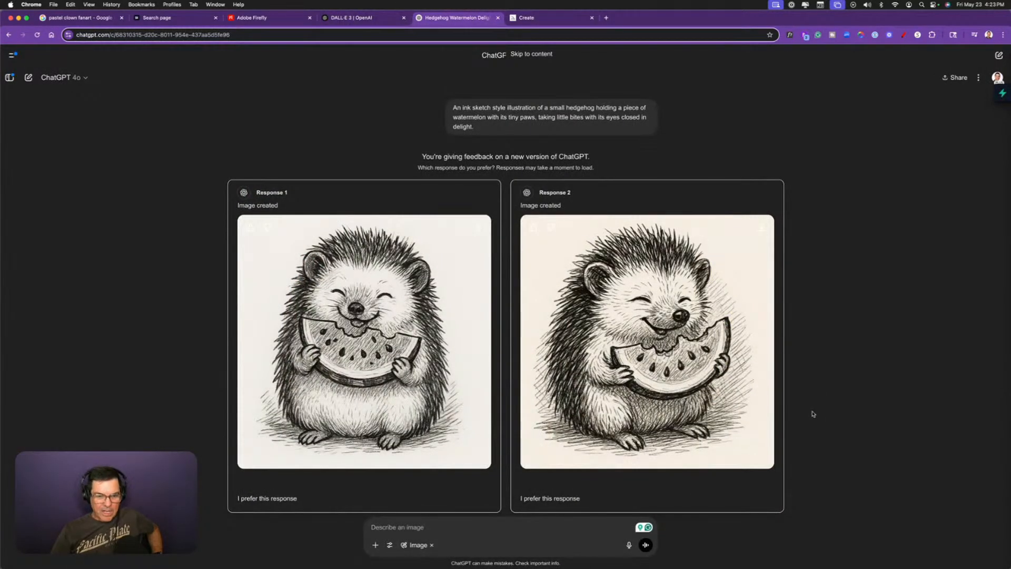
- Pick Response 1 as the preferred hedgehog image, view it enlarged, and close the enlarged view
left_click(263, 499)
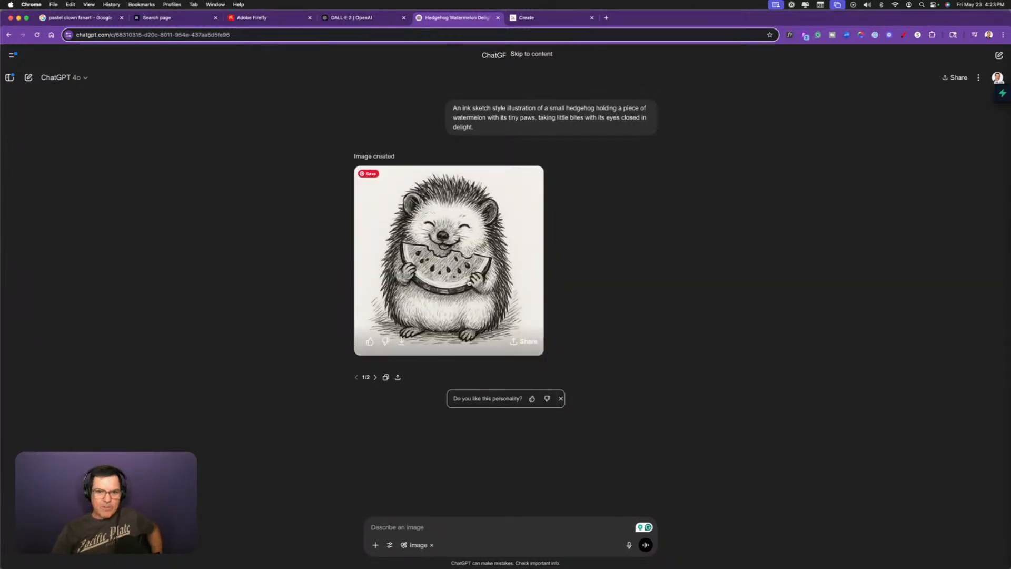
left_click(468, 281)
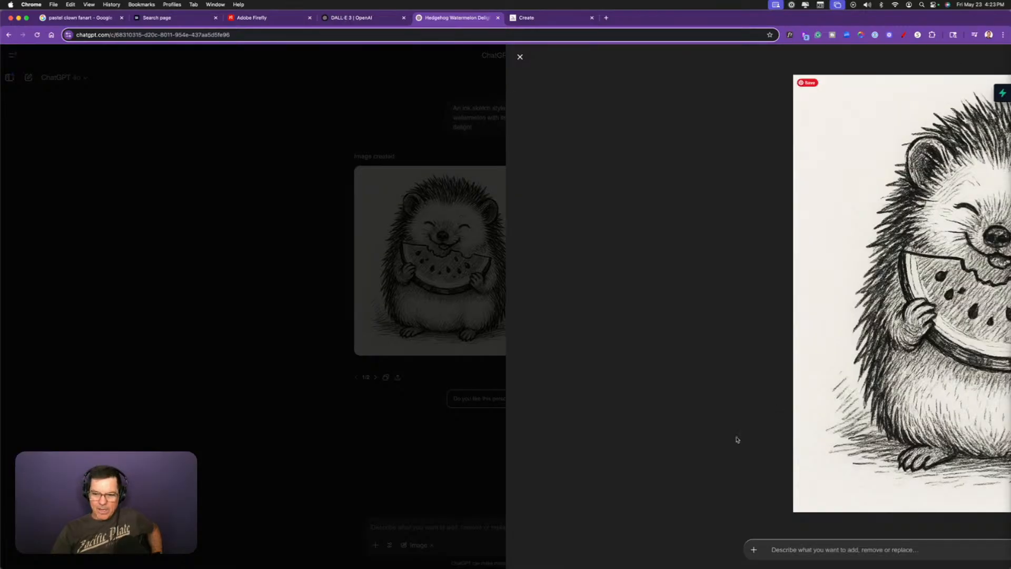
left_click(521, 56)
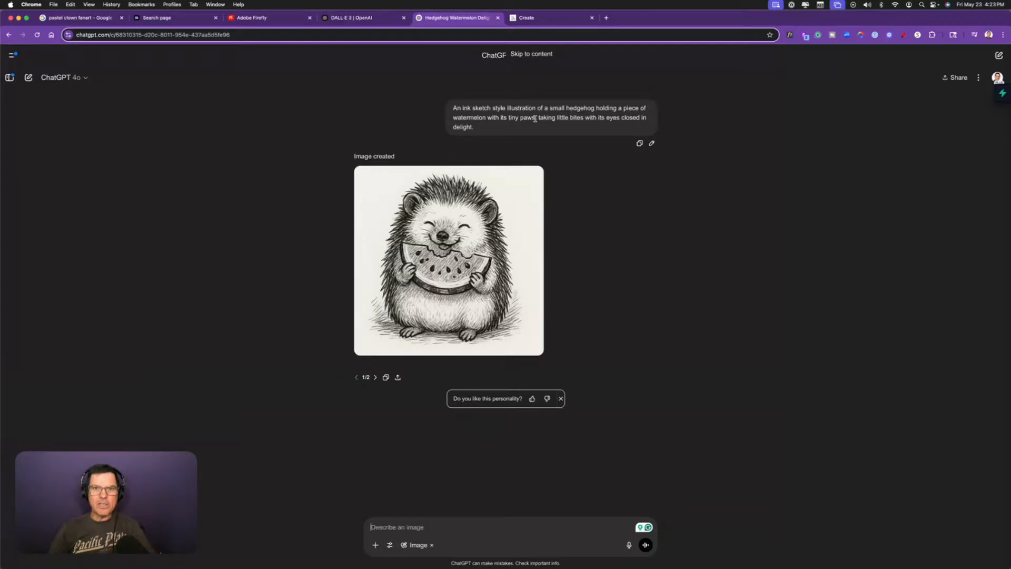
- Switch to Midjourney and look through the April 2023 creations, including the painted canvas backgrounds, line-drawn flames and rats with pizza
left_click(551, 21)
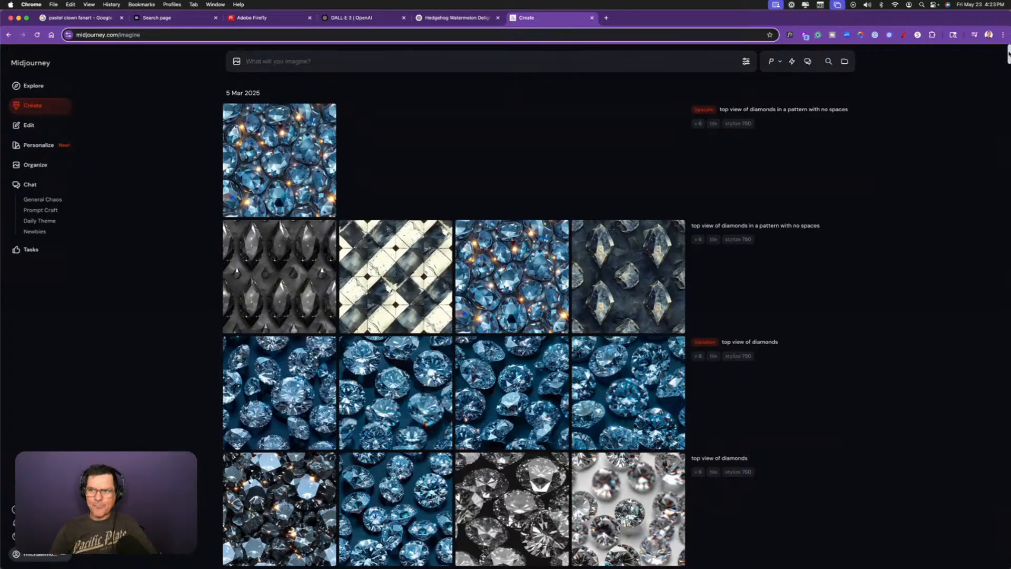
mouse_move(1009, 53)
left_mouse_down()
mouse_move(989, 566)
mouse_move(987, 527)
left_mouse_up()
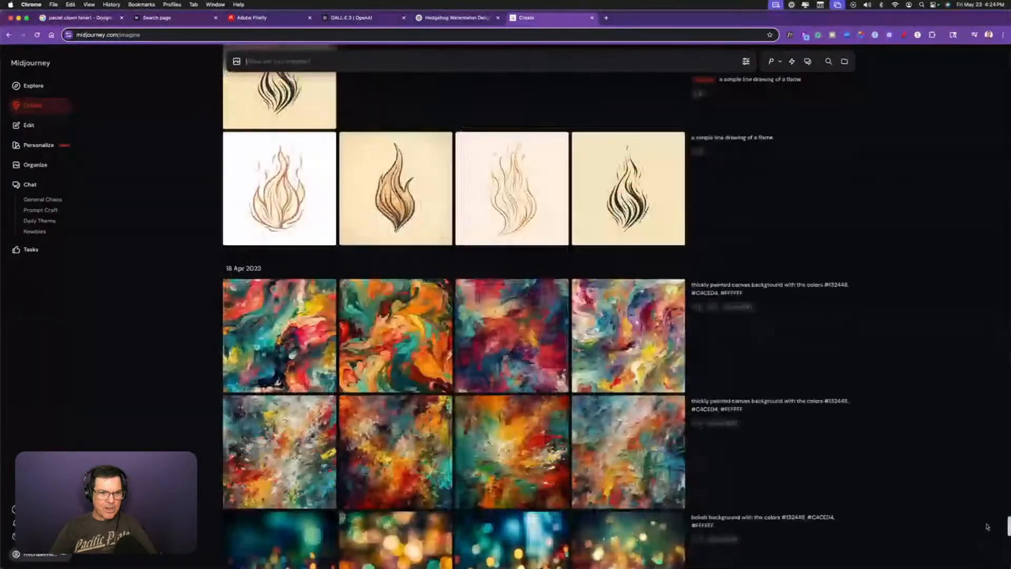
scroll(987, 527, "down", 1)
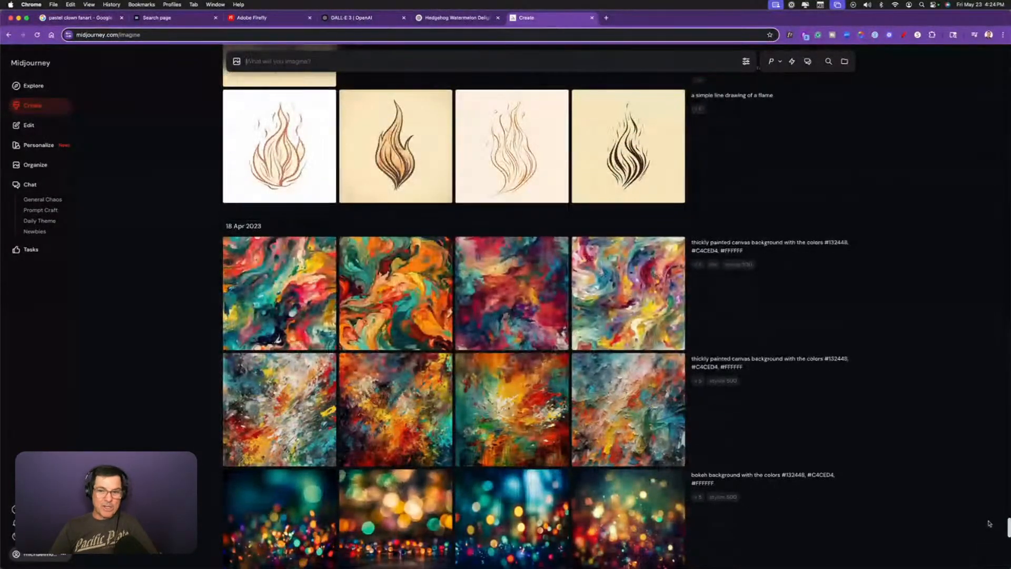
mouse_move(656, 256)
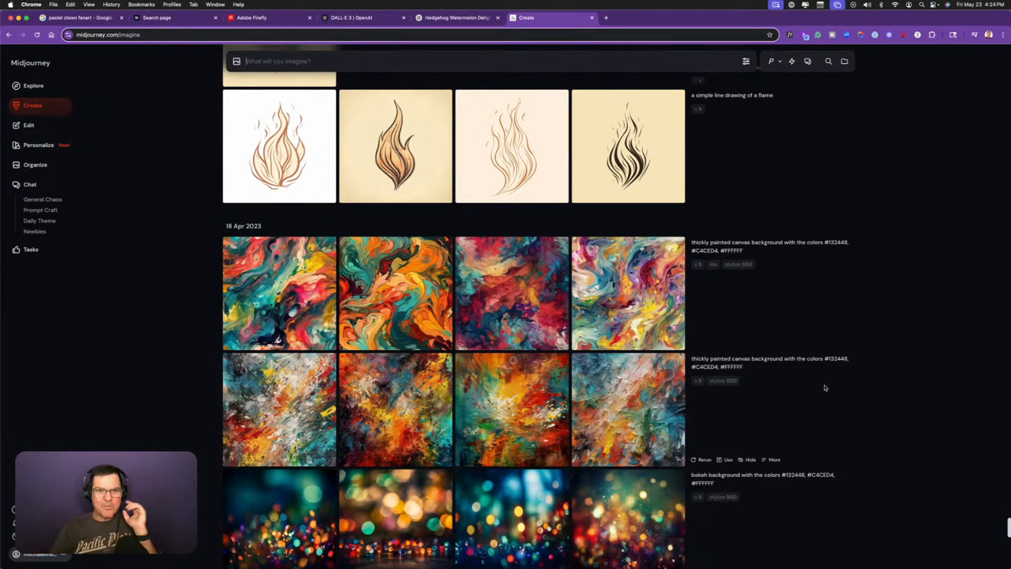
scroll(797, 381, "up", 5)
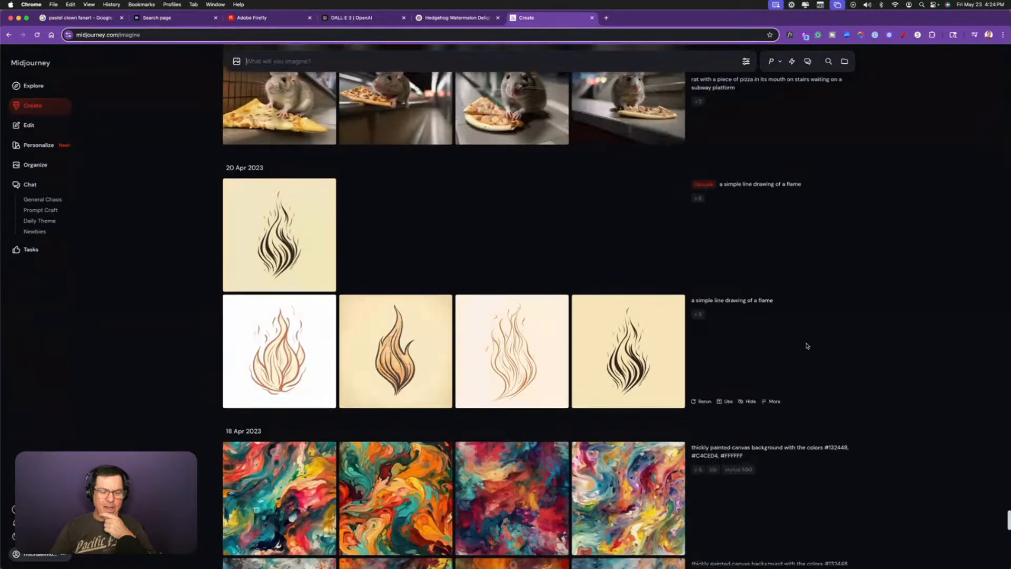
scroll(801, 349, "up", 7)
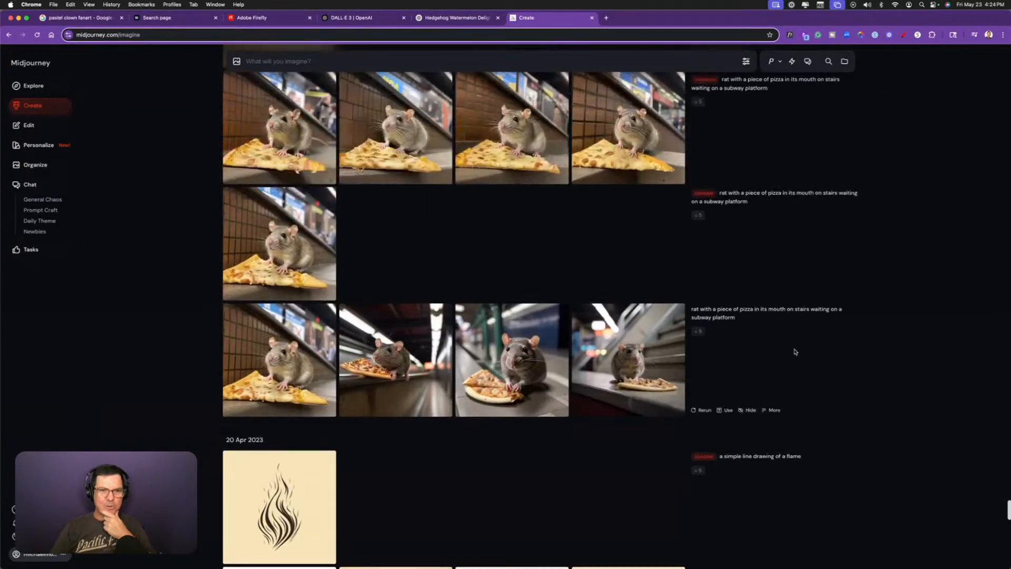
scroll(797, 353, "up", 2)
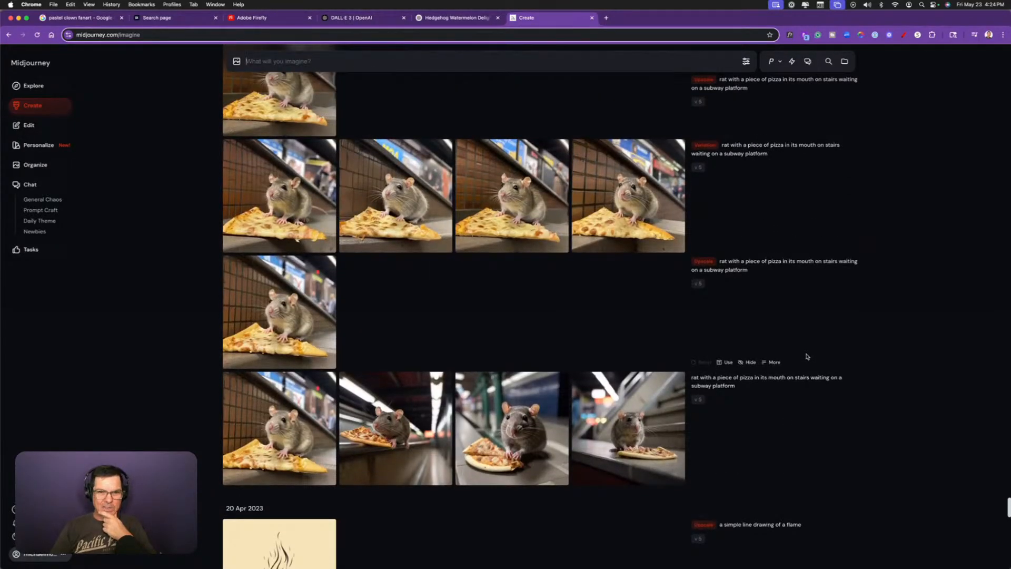
scroll(801, 353, "up", 4)
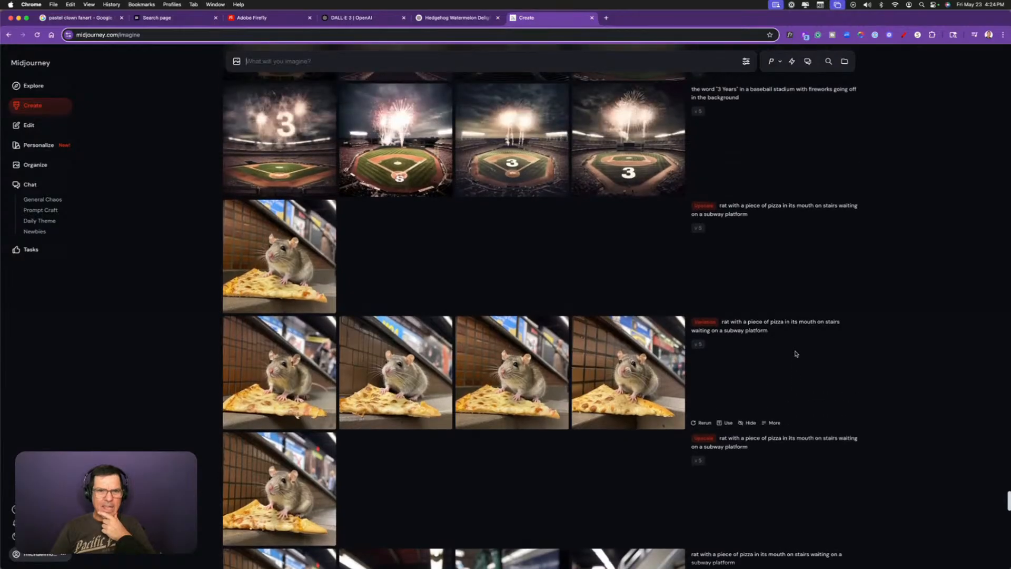
- Examine how the "3 Years" baseball images render text, viewing the second stadium scoreboard result enlarged and closing it
scroll(797, 354, "up", 5)
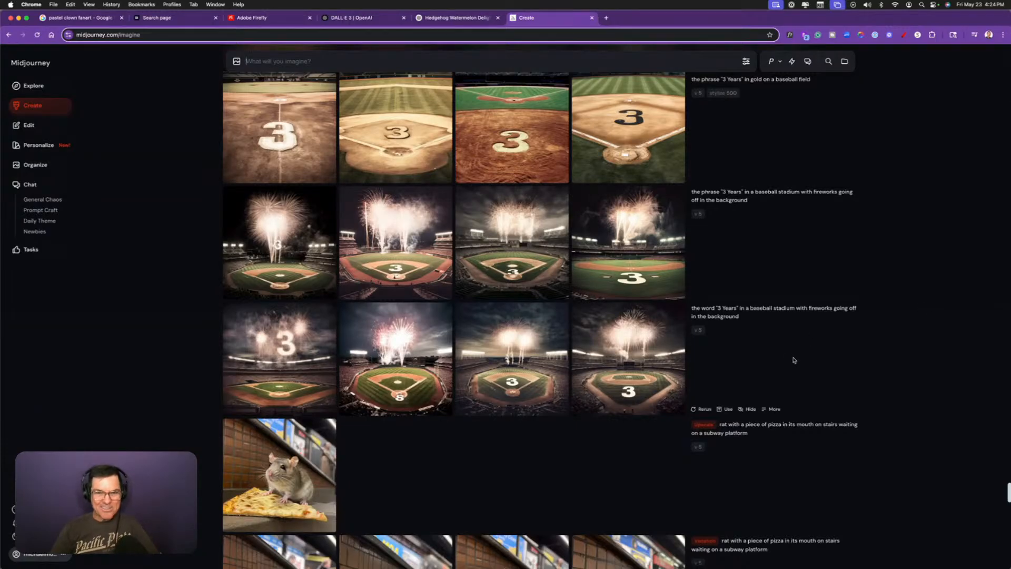
scroll(920, 405, "up", 3)
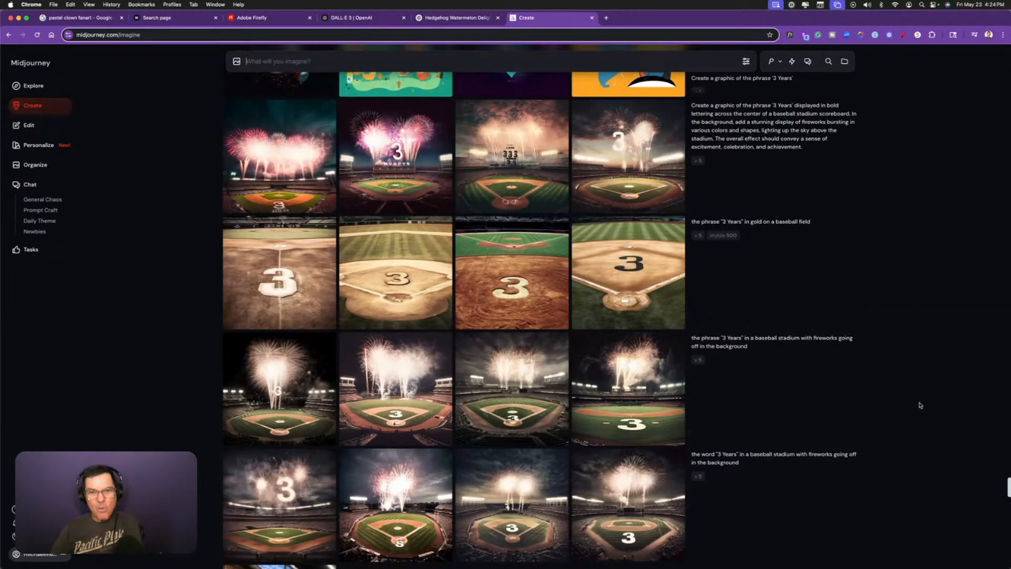
scroll(839, 363, "up", 2)
scroll(839, 364, "up", 4)
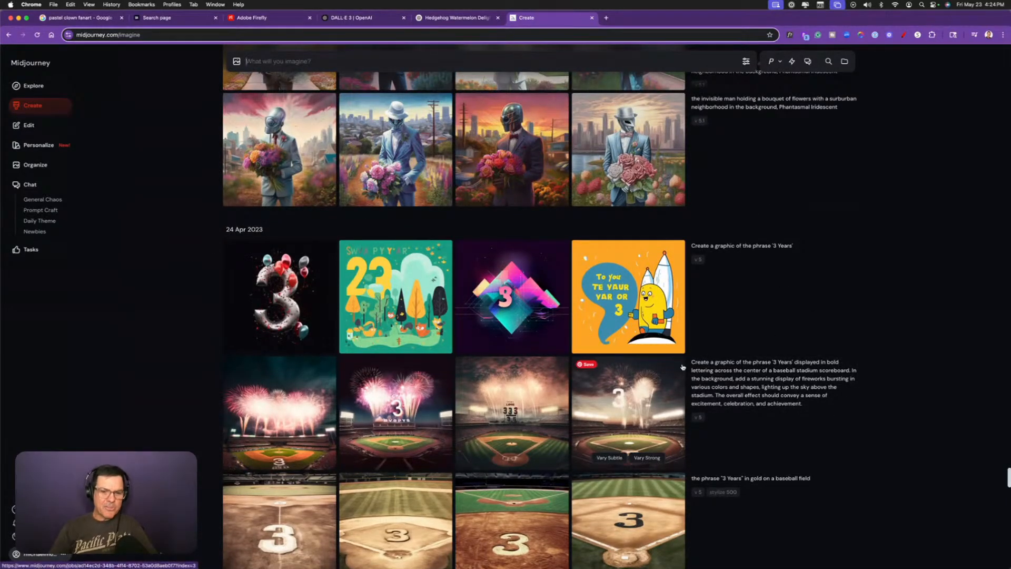
left_click(392, 380)
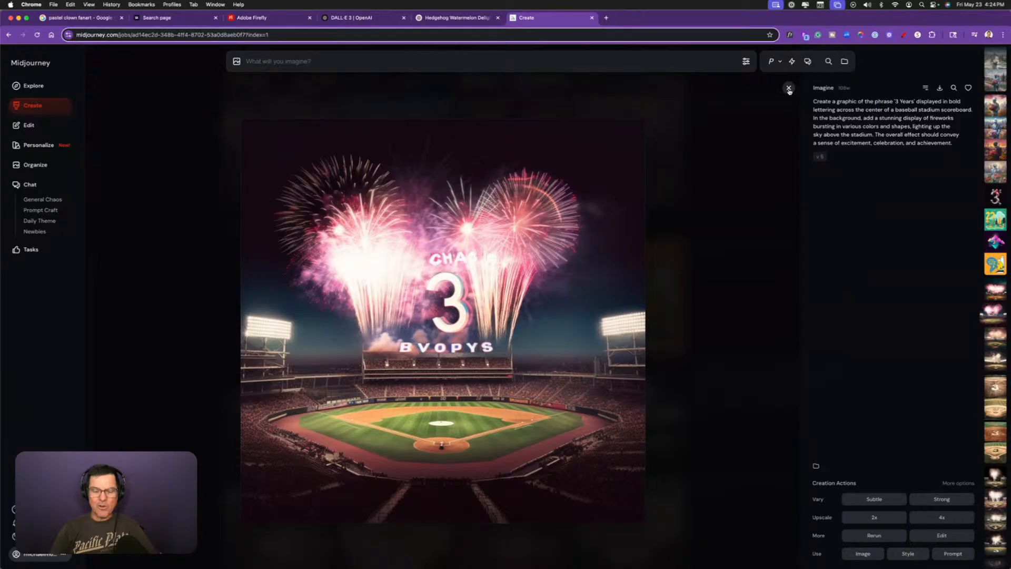
left_click(789, 87)
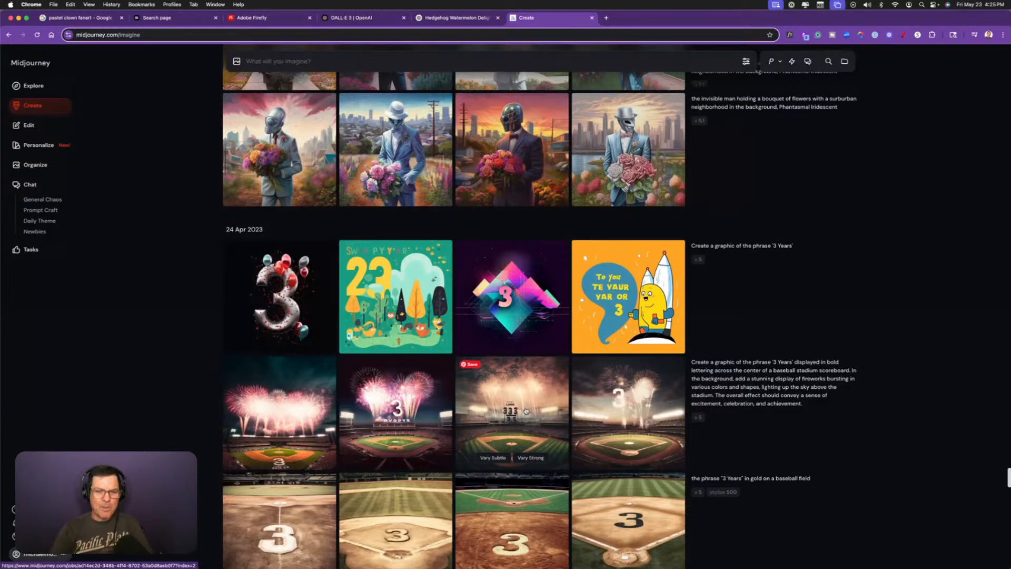
- Look through the May 2023 Midjourney creations, from the invisible man with flowers up to the smiling underwater fish
scroll(525, 411, "up", 5)
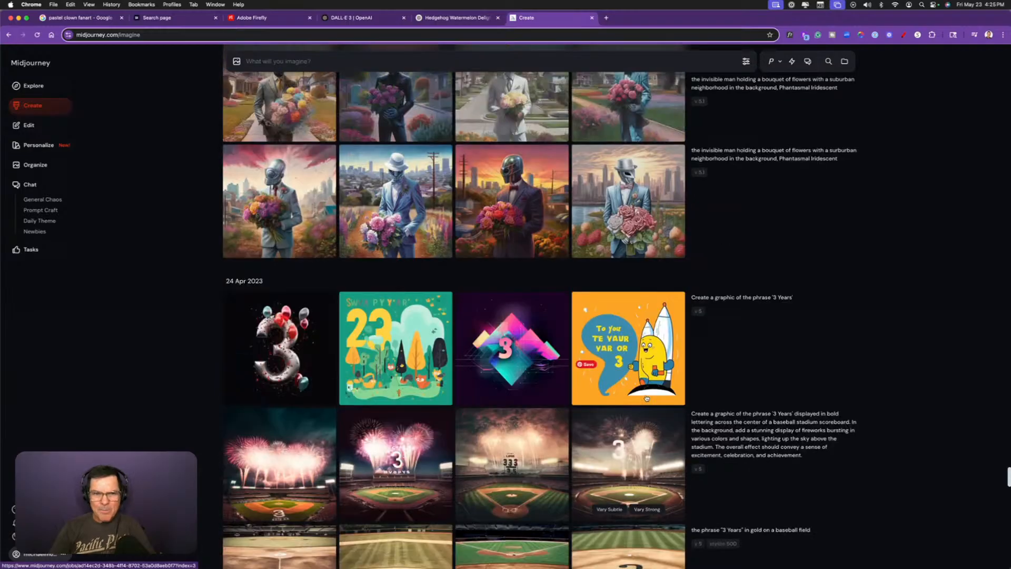
scroll(716, 312, "up", 10)
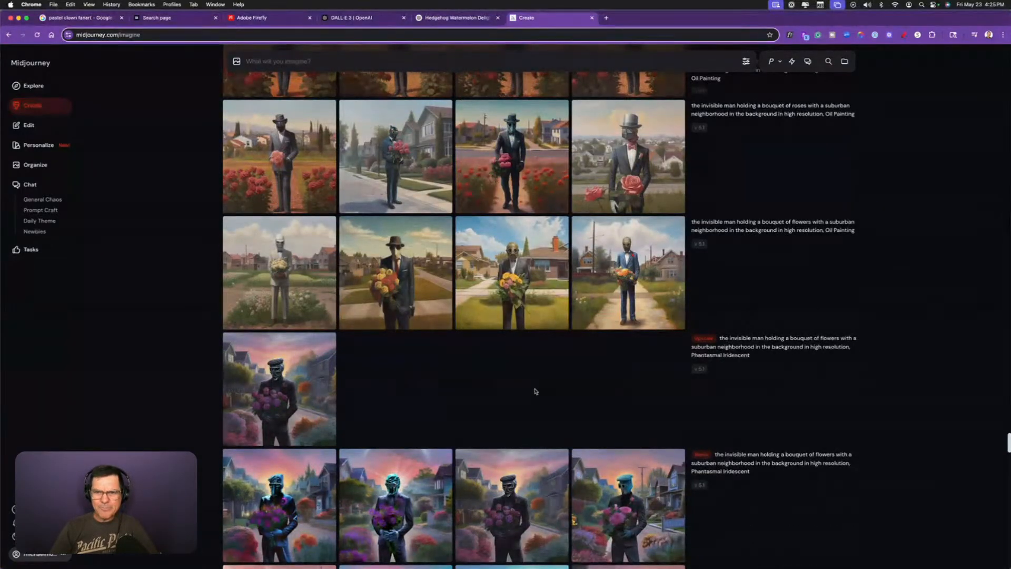
scroll(548, 375, "up", 3)
scroll(577, 366, "up", 8)
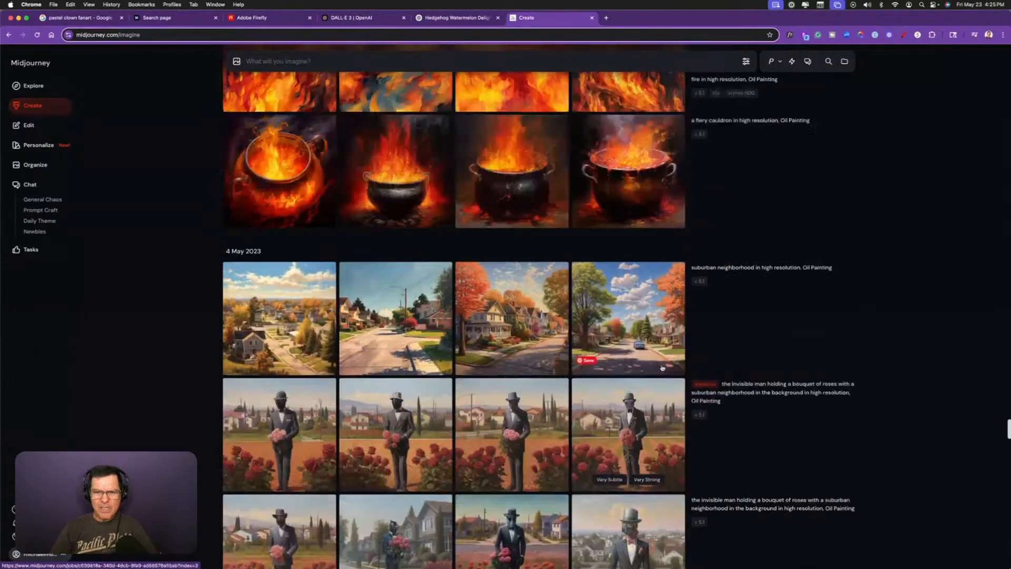
scroll(721, 383, "up", 18)
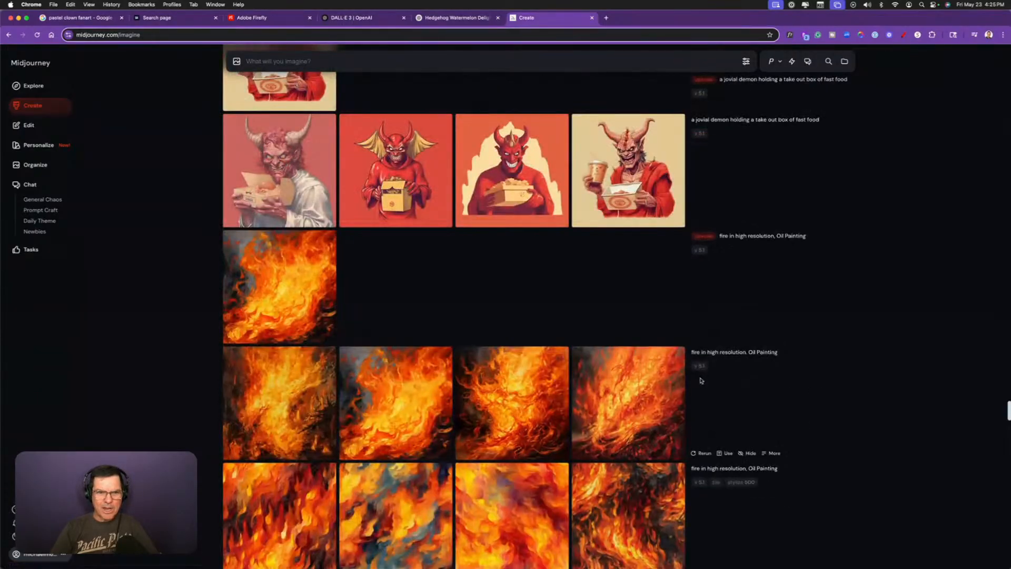
scroll(684, 381, "up", 20)
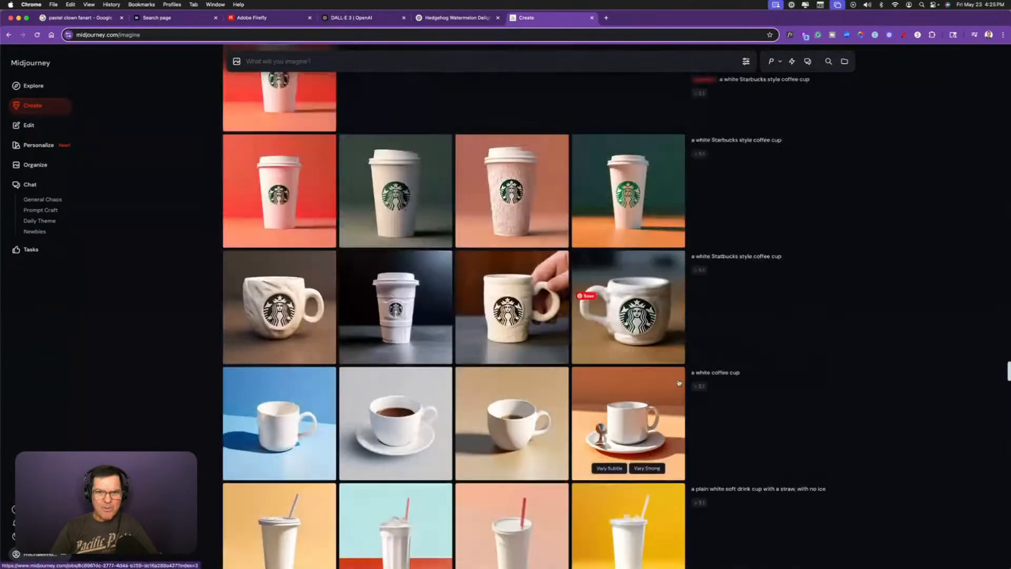
scroll(679, 383, "up", 9)
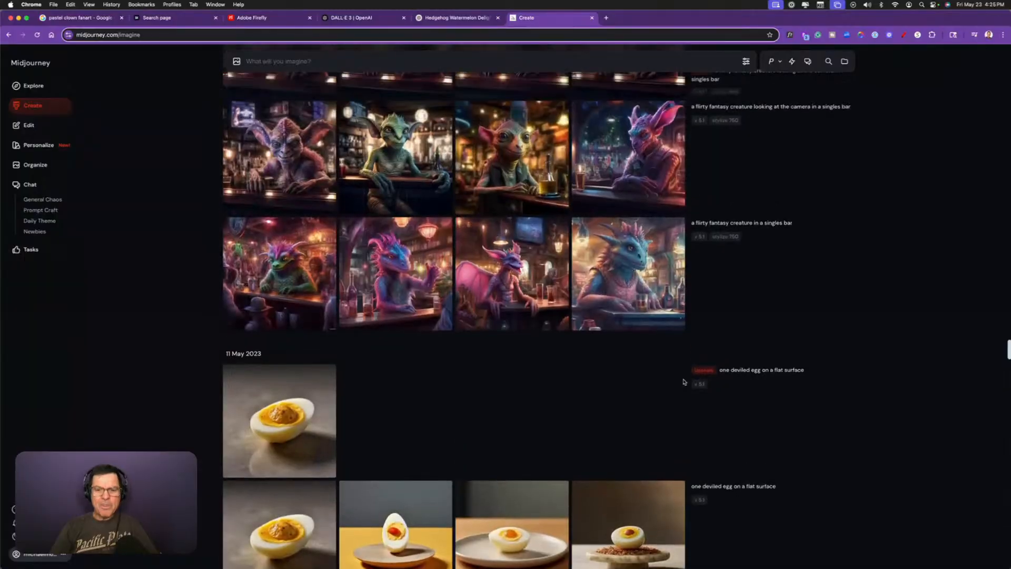
scroll(677, 388, "up", 15)
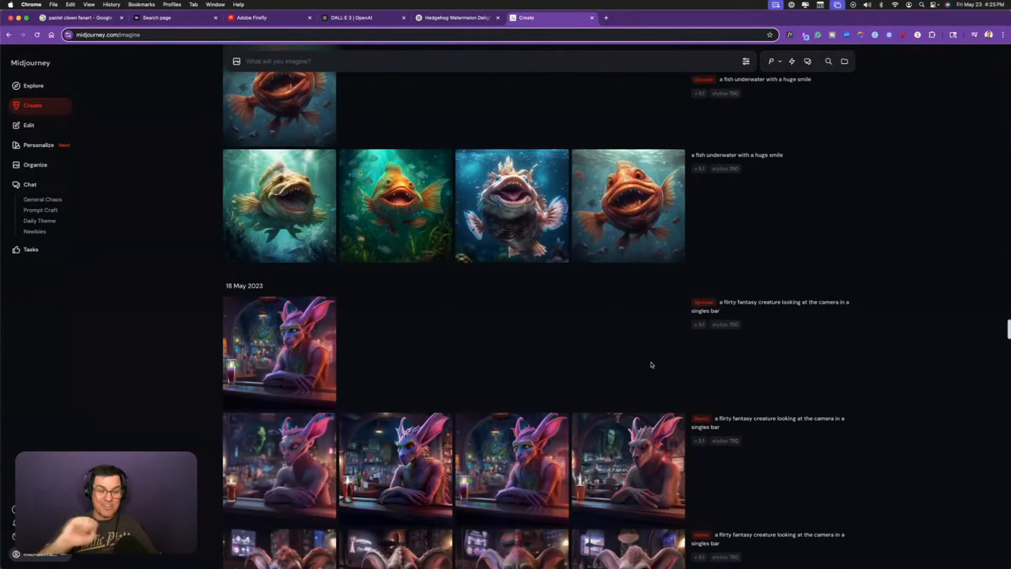
- Look through the June 2023 creations up to the pizza-eating goblins, viewing the fourth goblin image enlarged and closing it
scroll(551, 356, "up", 10)
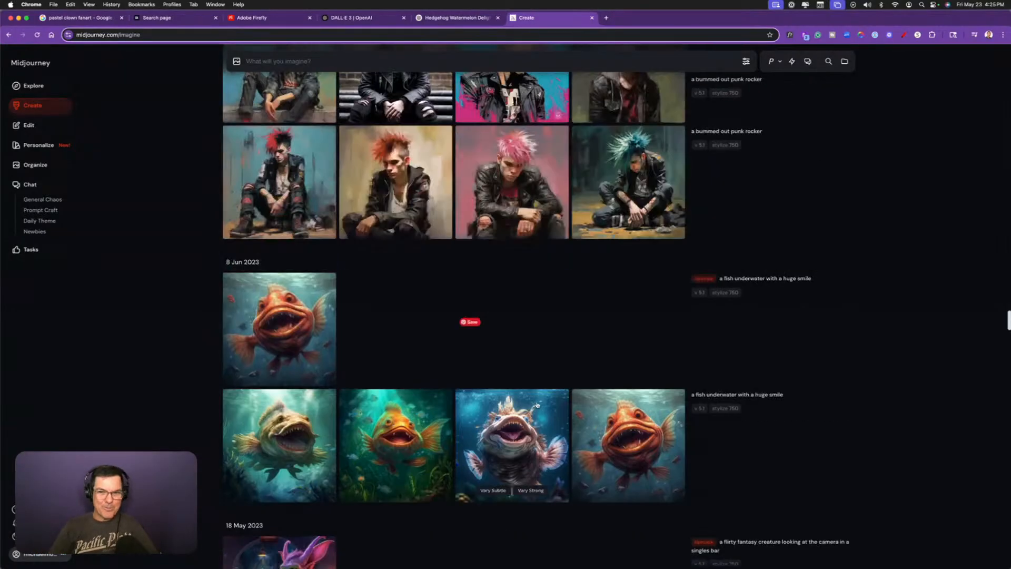
scroll(617, 394, "up", 3)
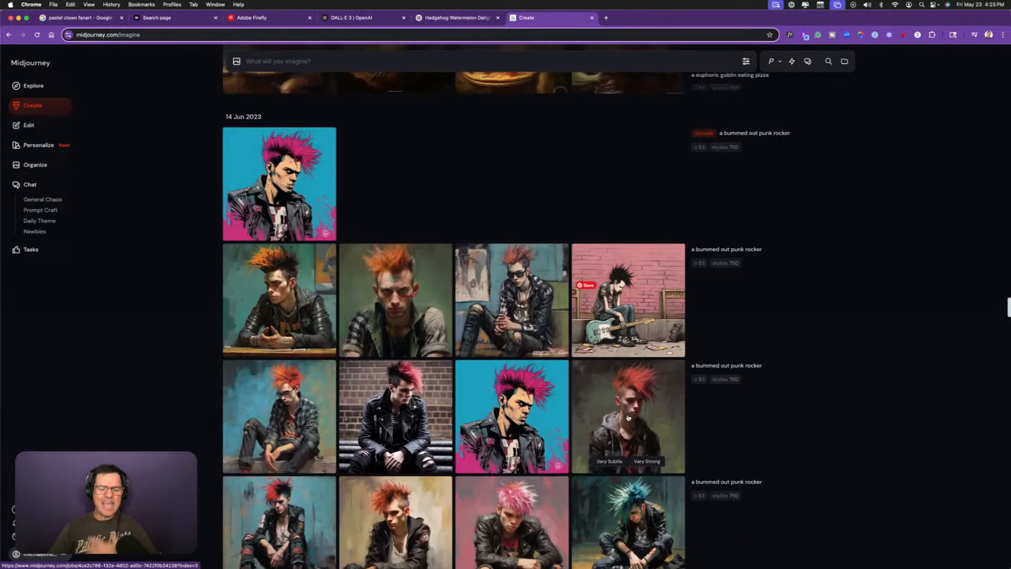
scroll(611, 406, "up", 5)
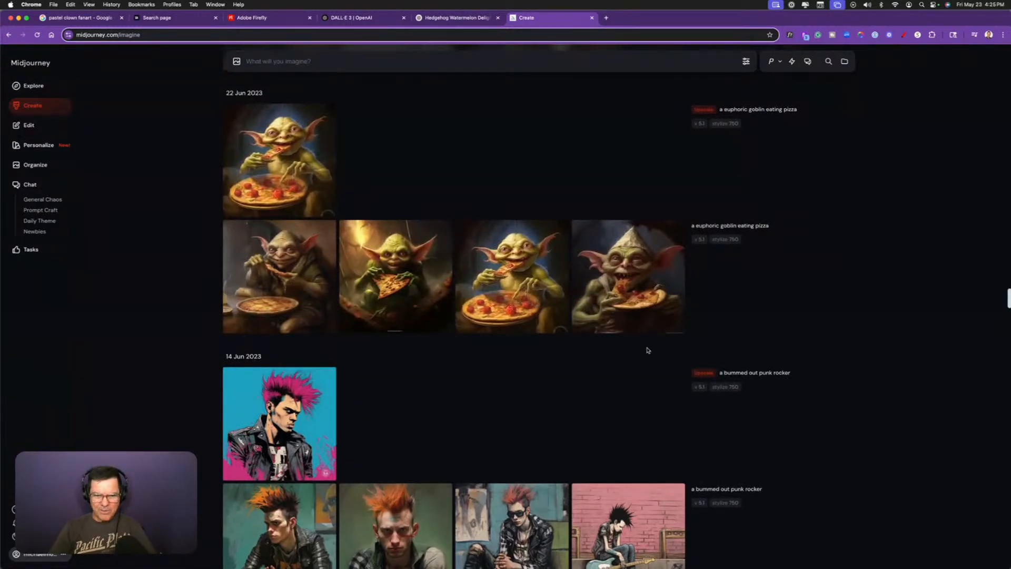
mouse_move(621, 259)
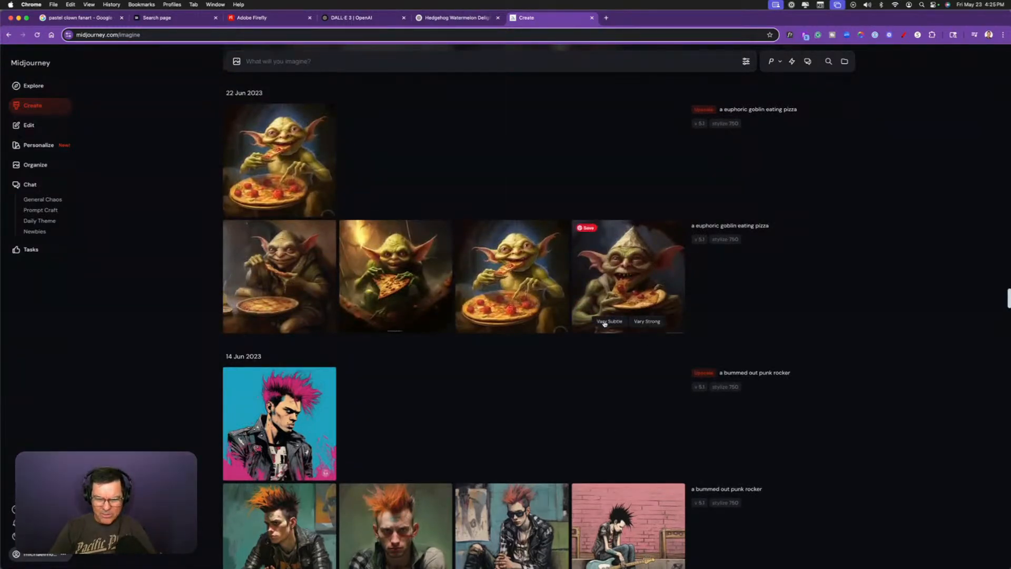
left_click(618, 272)
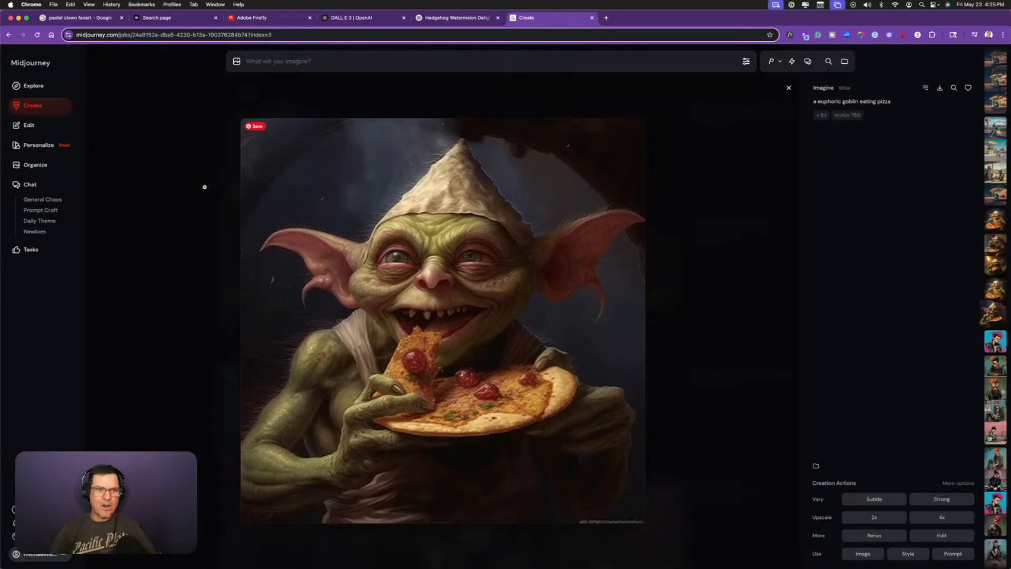
left_click(789, 89)
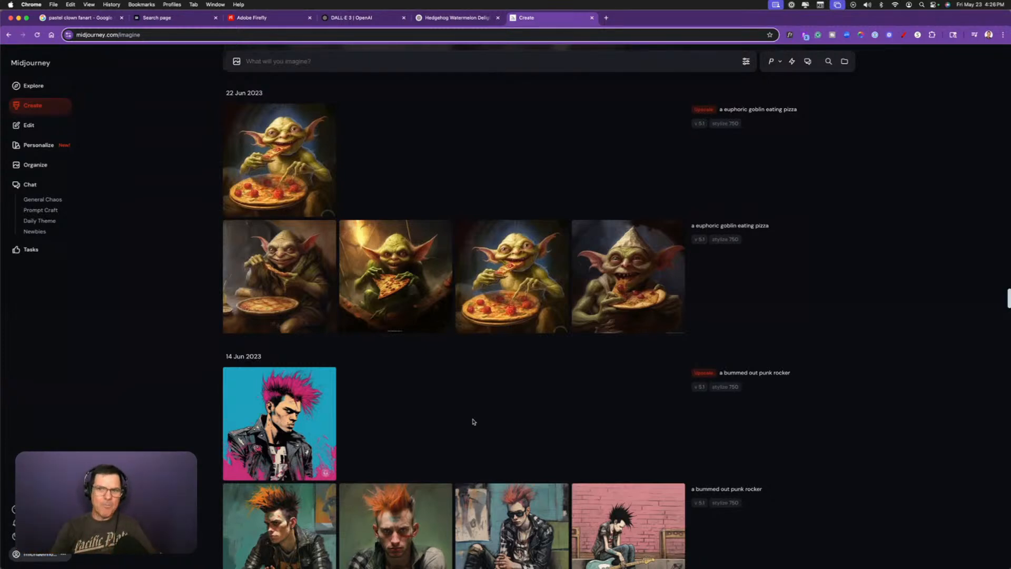
- Look through the exhausted alien creations at the truckstop and bus station, and return to the newest creations
scroll(751, 349, "up", 1)
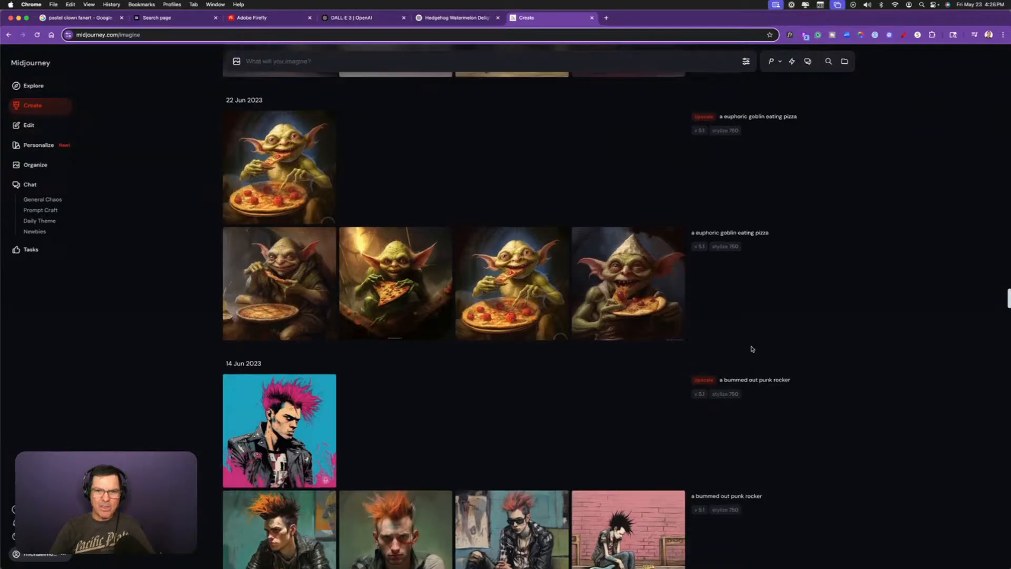
scroll(751, 349, "up", 10)
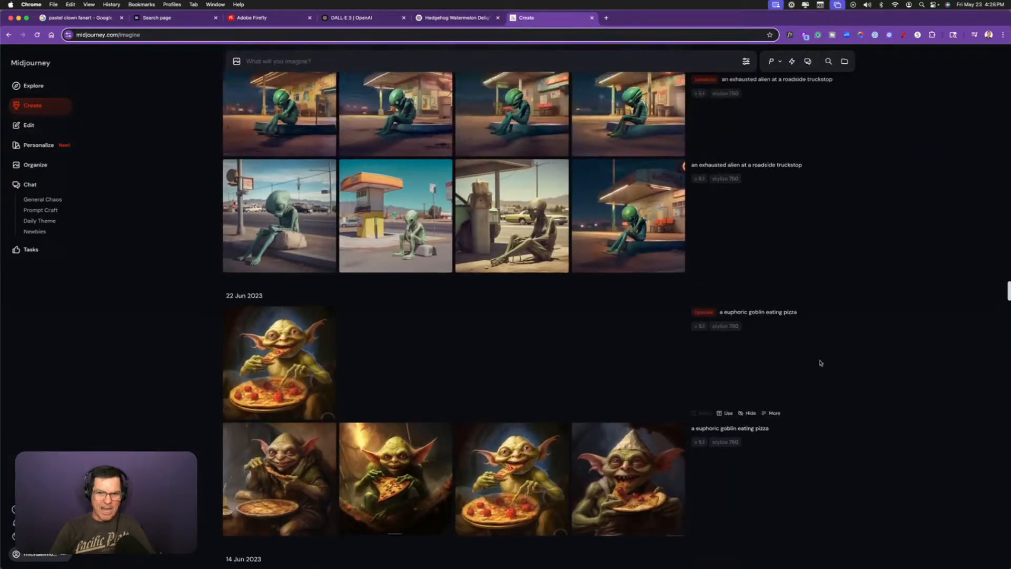
scroll(849, 347, "up", 15)
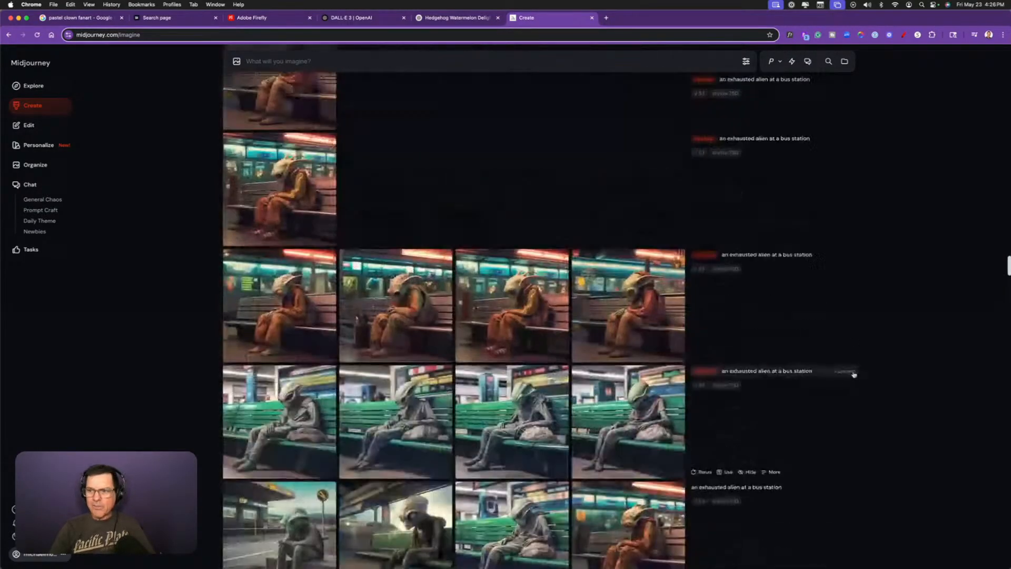
left_click_drag(1009, 266, 1008, 53)
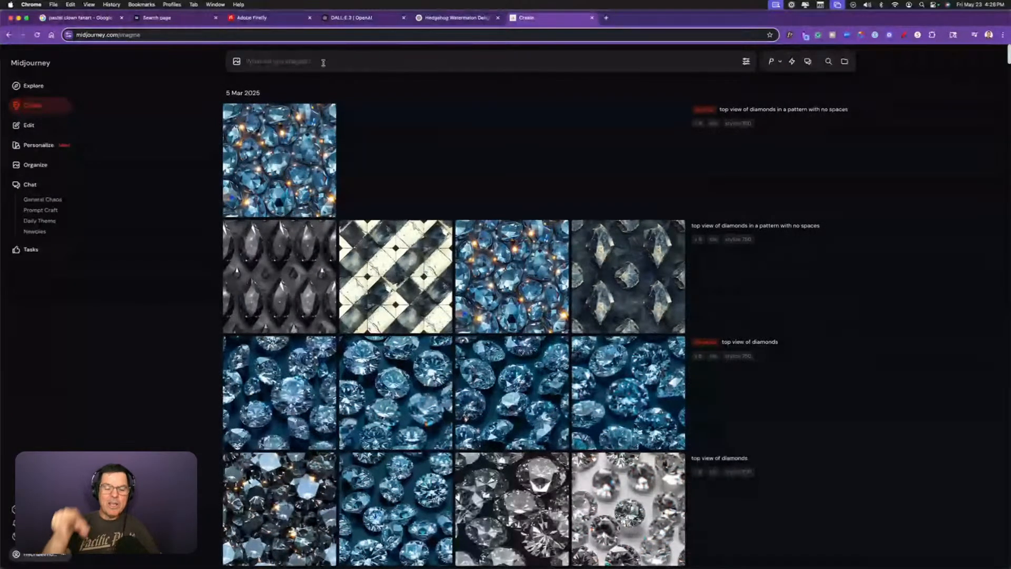
left_click(323, 62)
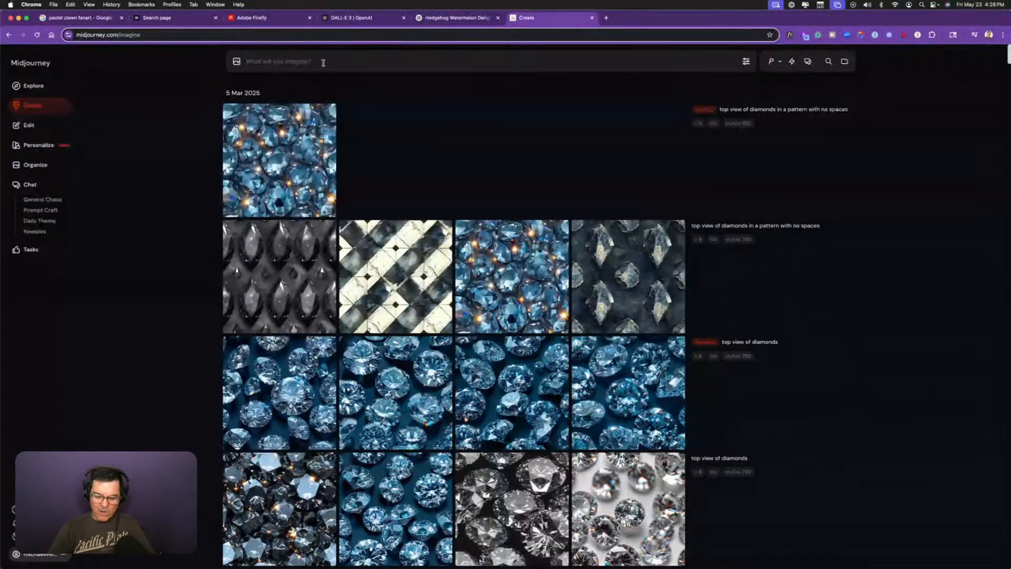
type("/")
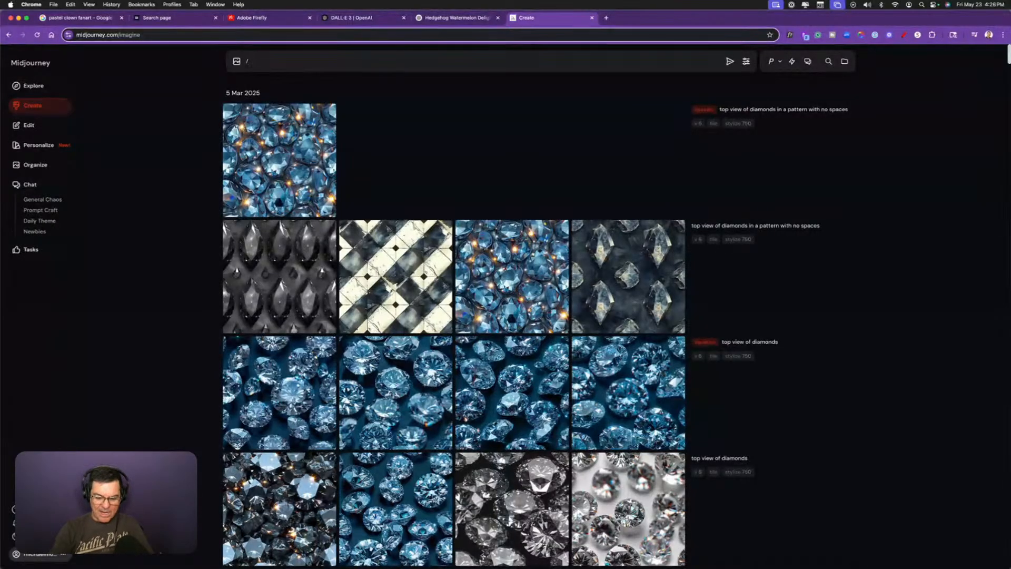
type("imag")
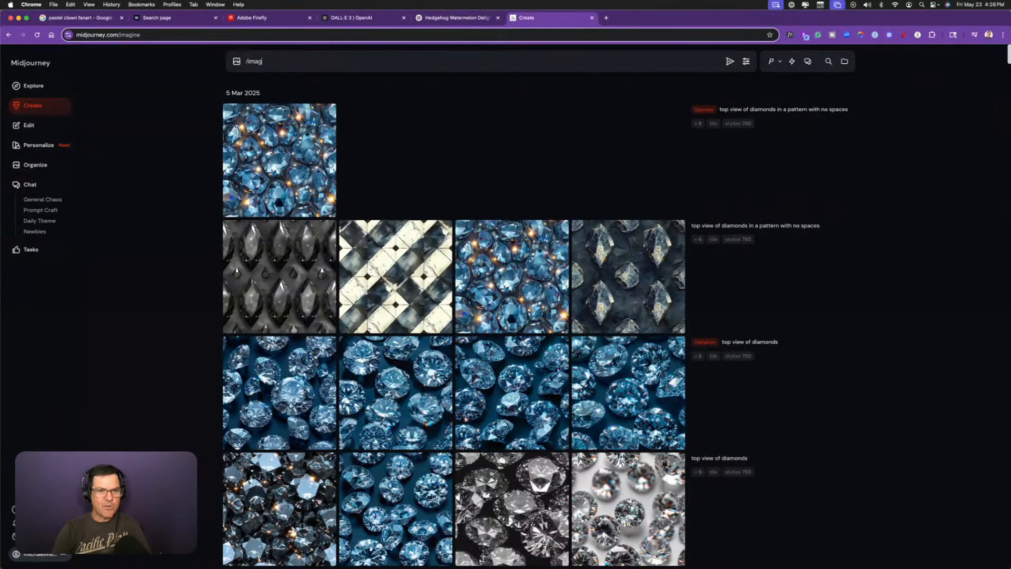
key("BackSpace")
key("BackSpace")
type("ima")
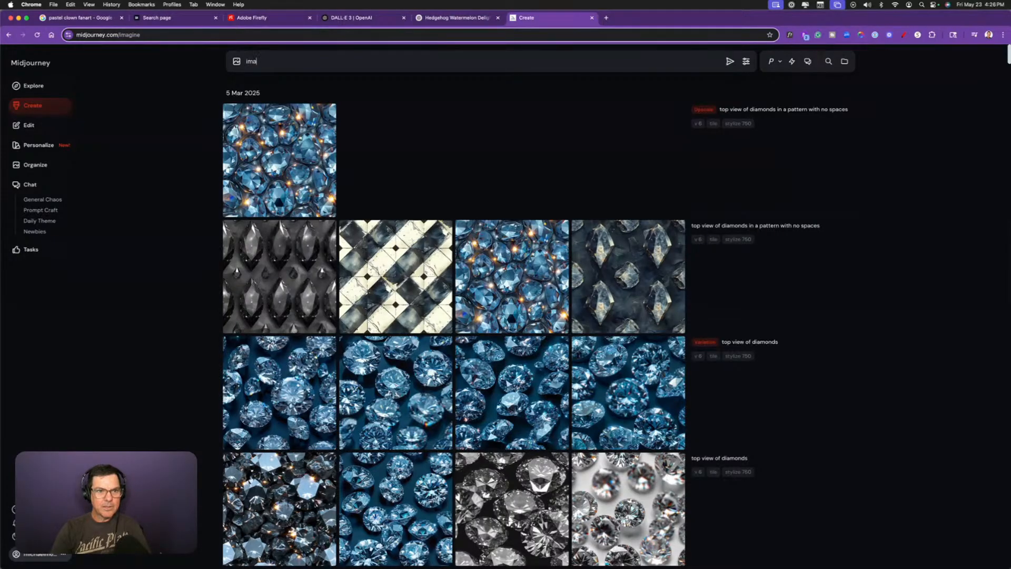
type("gegine")
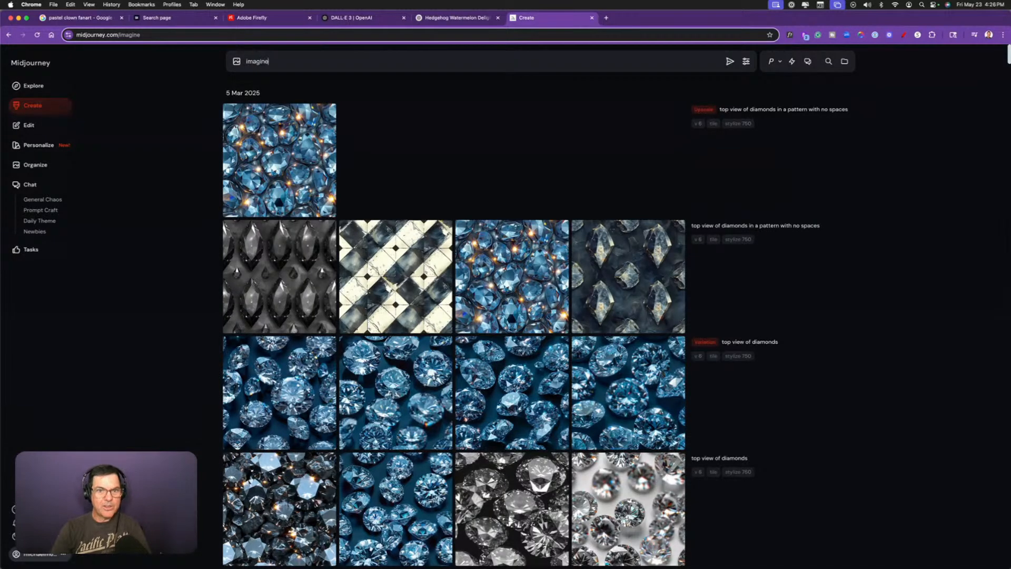
left_click(246, 61)
type("/")
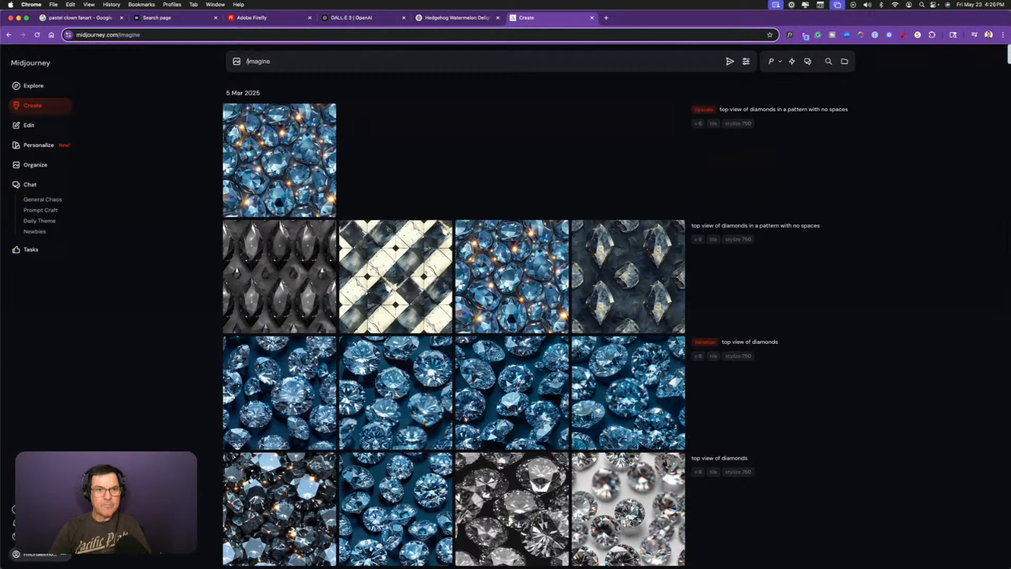
key("BackSpace")
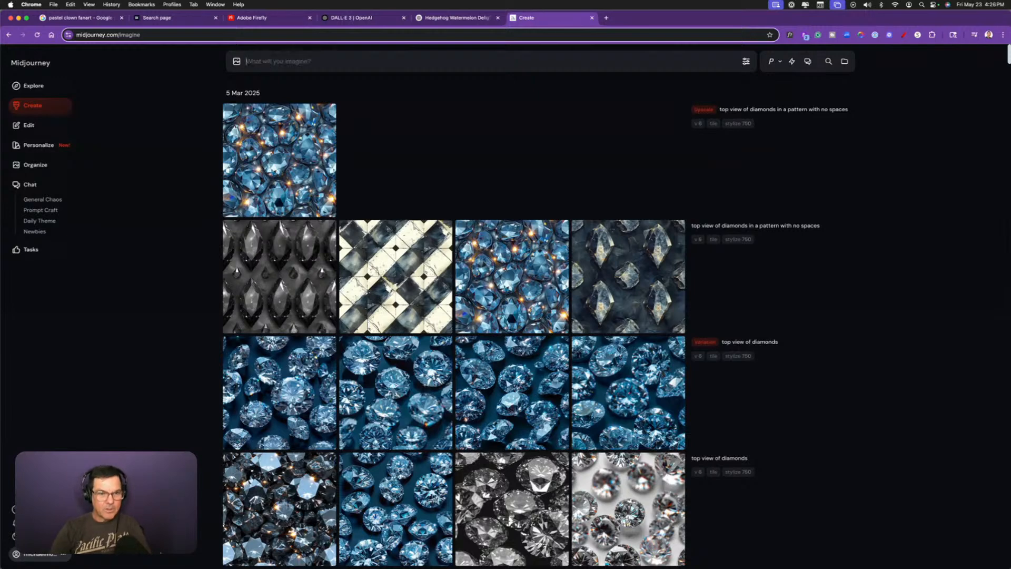
- Generate images from the DALL·E 3 ink sketch prompt of a small hedgehog biting watermelon with its eyes closed, and postpone the personalization offer
type("An ink sketch style illustration of a small hedgehog holding a piece of watermelon with its tiny paws, taking little bites with its eyes closed in delight.")
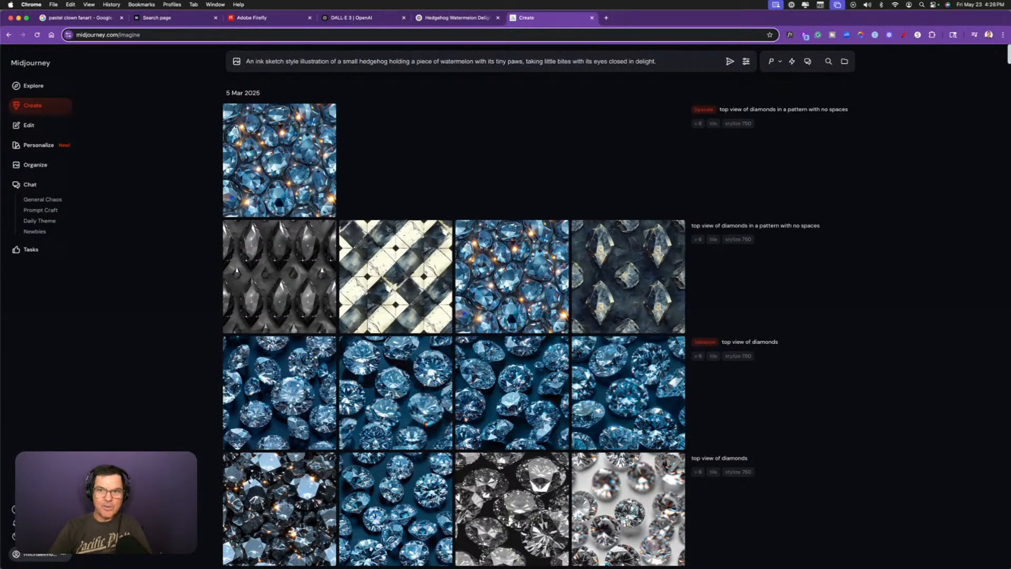
key("Return")
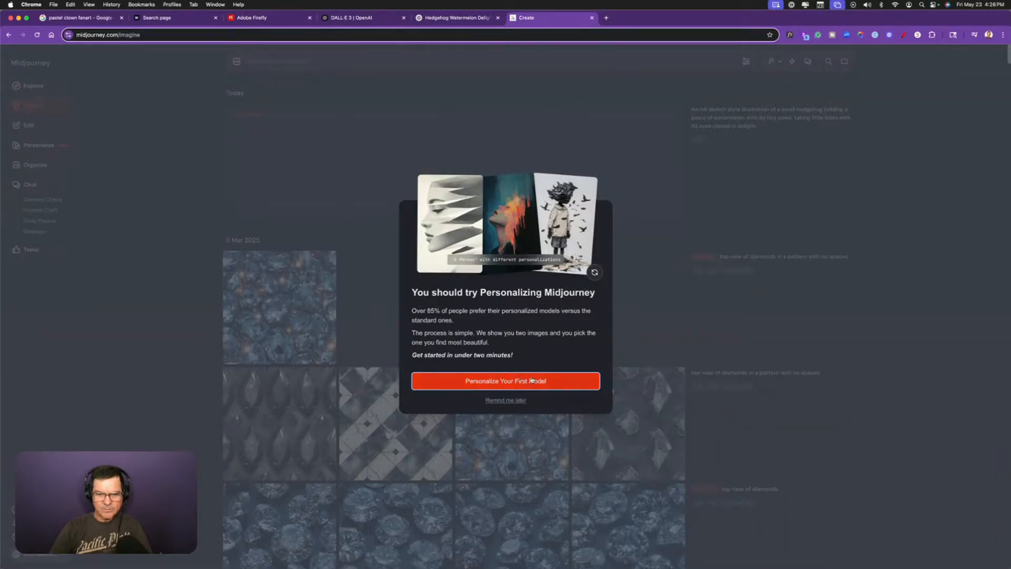
left_click(505, 401)
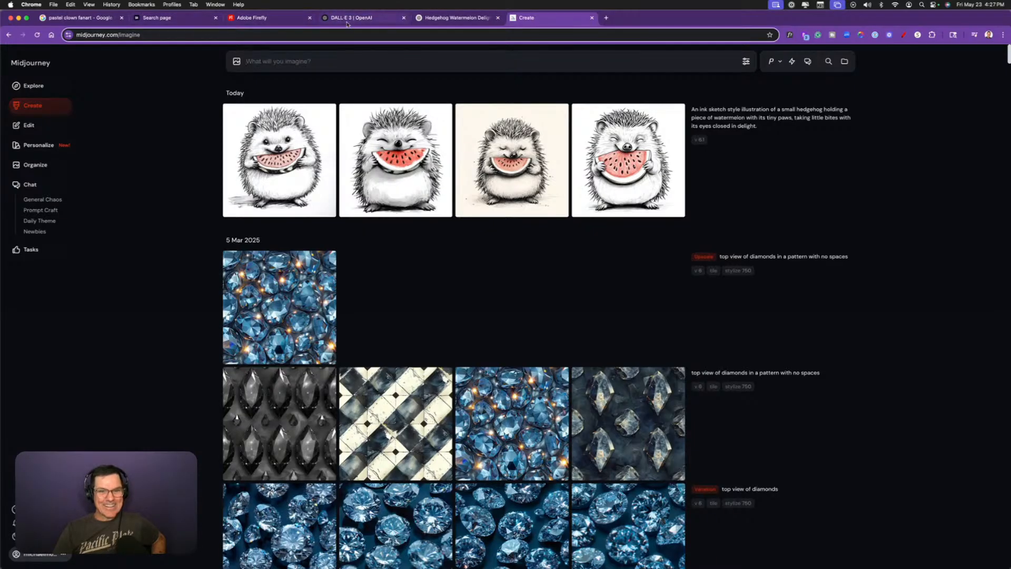
- Compare the hedgehog images with the DALL·E 3 and ChatGPT versions, viewing Midjourney's first hedgehog enlarged and closing it
left_click(363, 18)
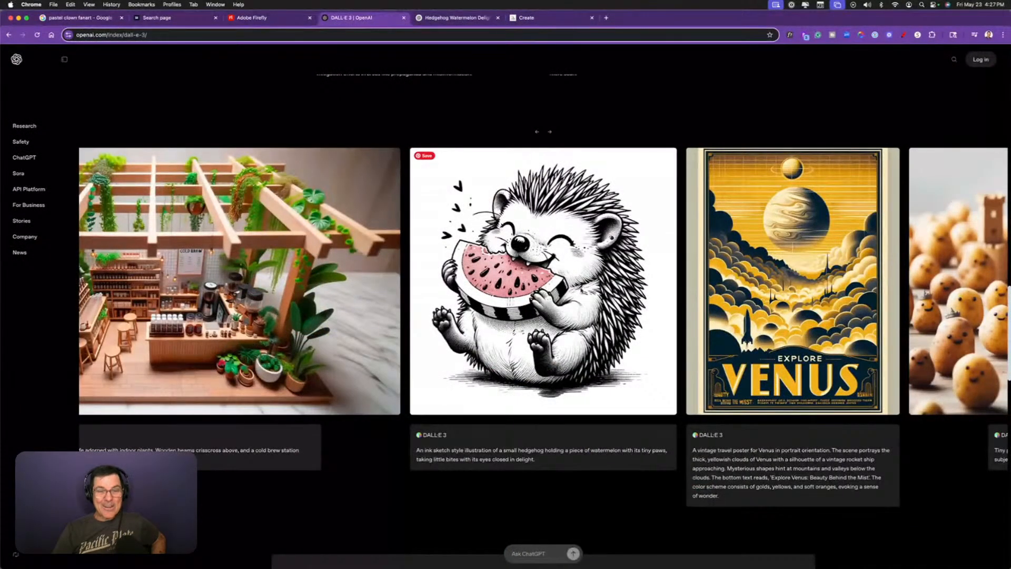
left_click(454, 18)
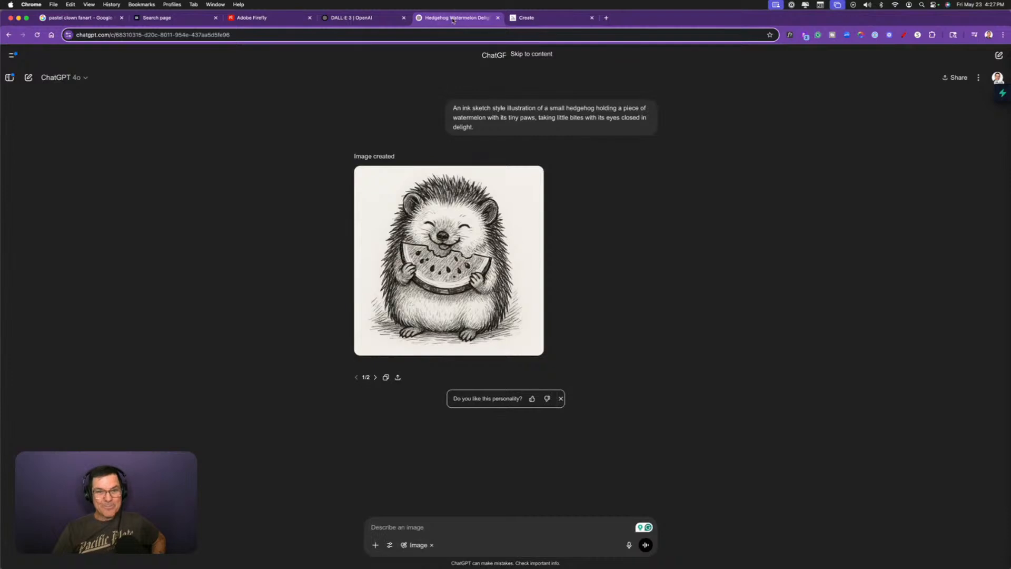
left_click(543, 18)
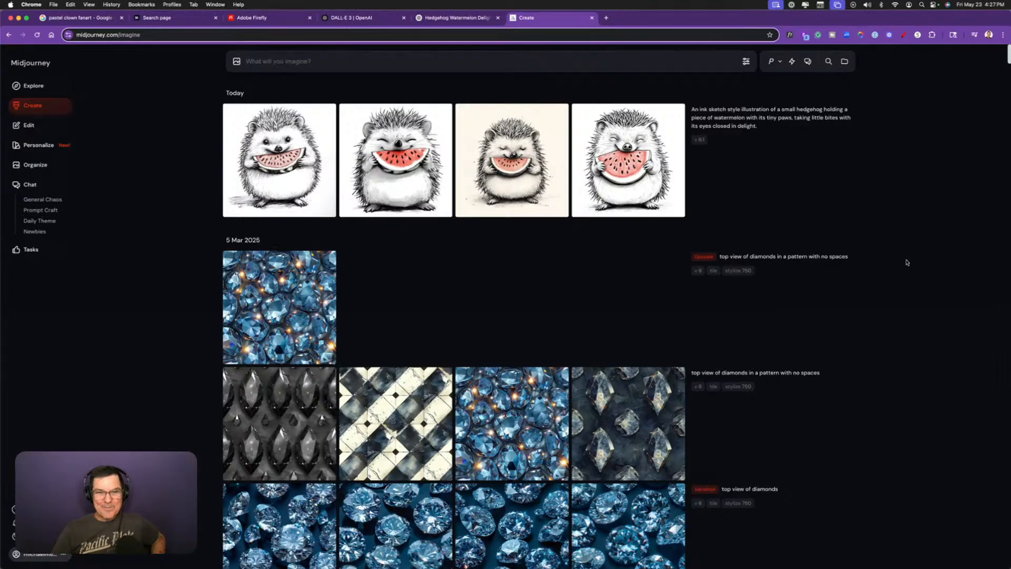
mouse_move(587, 214)
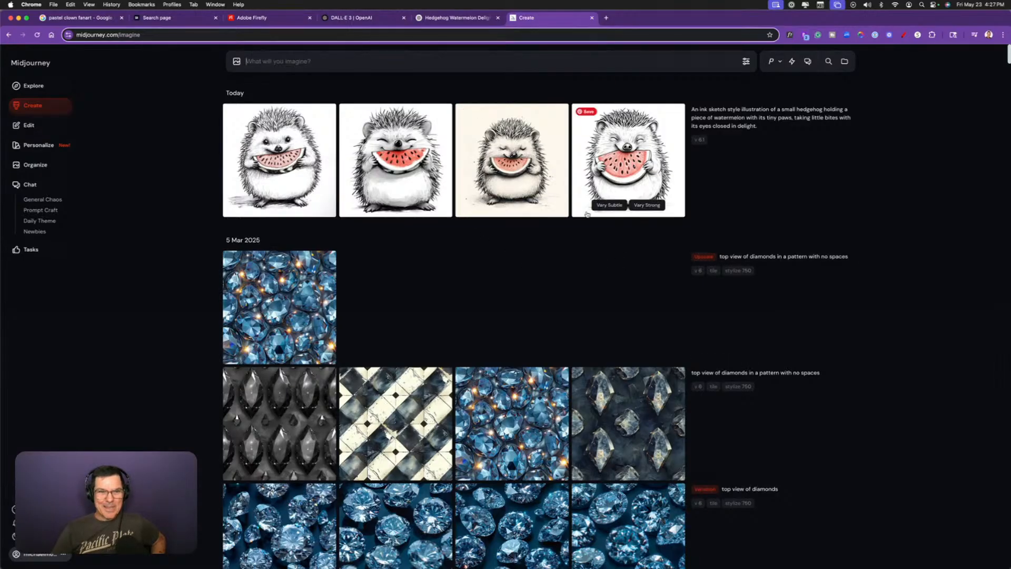
left_click(275, 130)
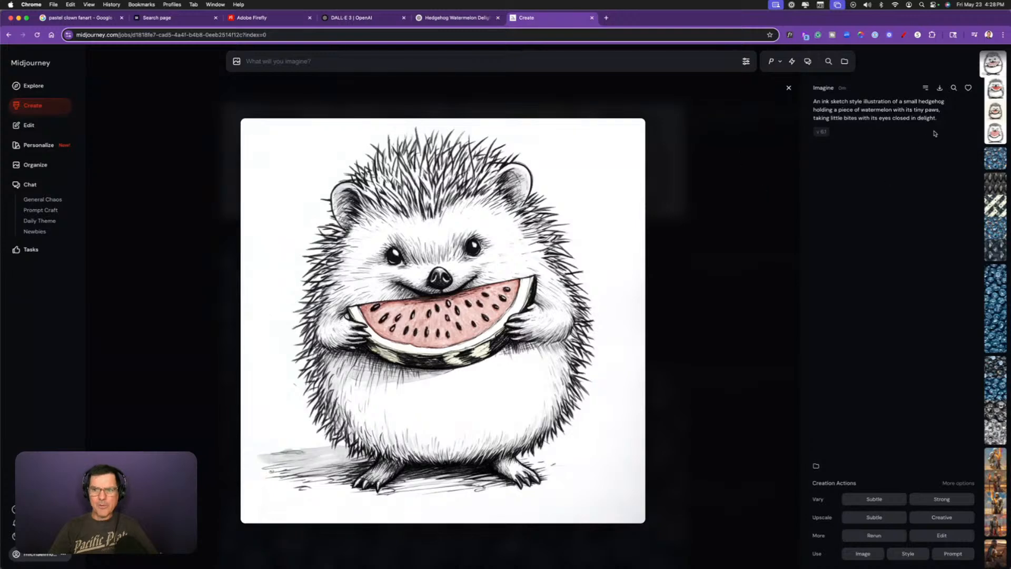
left_click(789, 88)
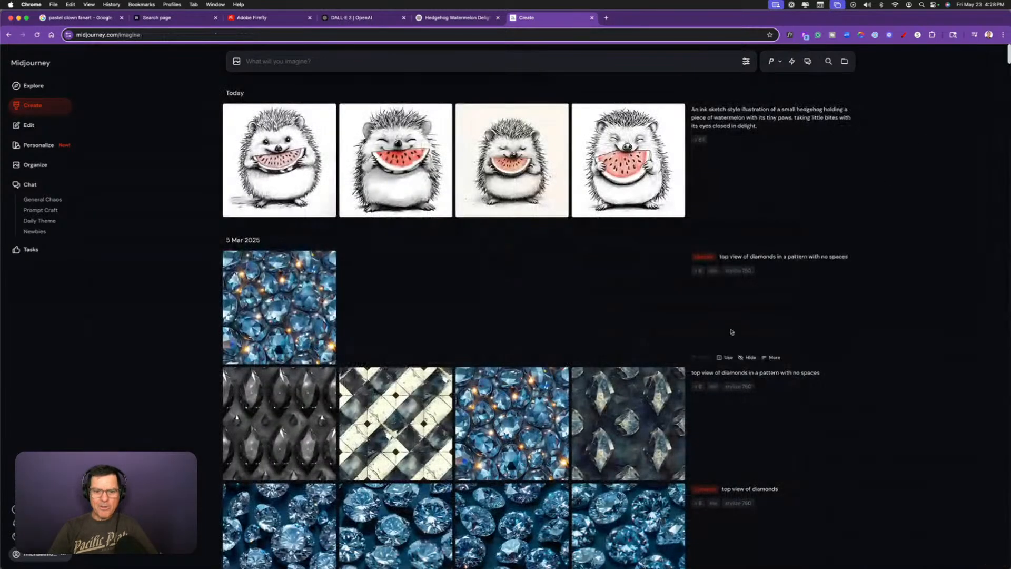
- Look through the older creations down to 25 September 2023, examining the pink giraffe images and the Los Angeles magazine covers
scroll(732, 331, "down", 15)
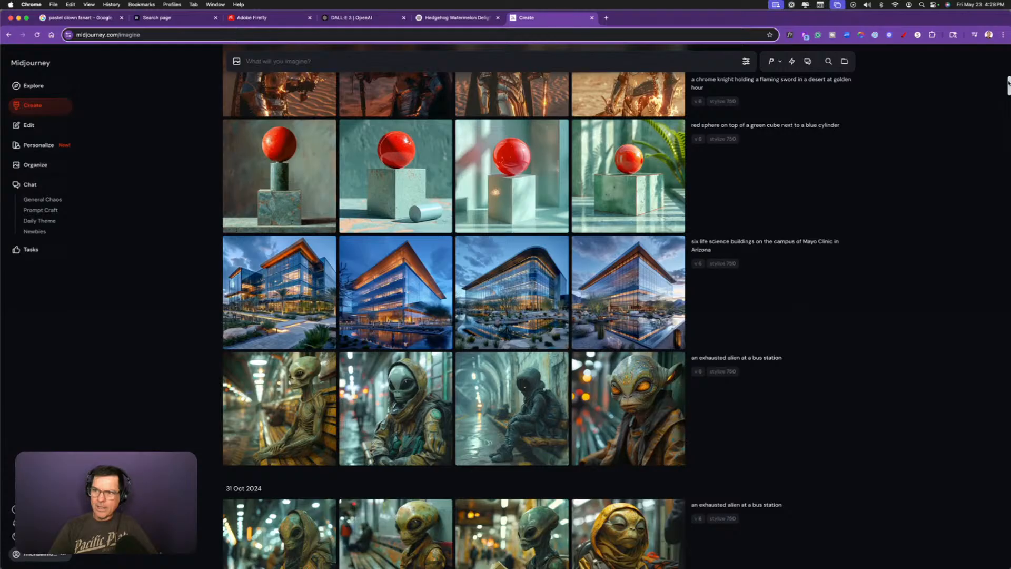
left_click_drag(1008, 84, 1006, 226)
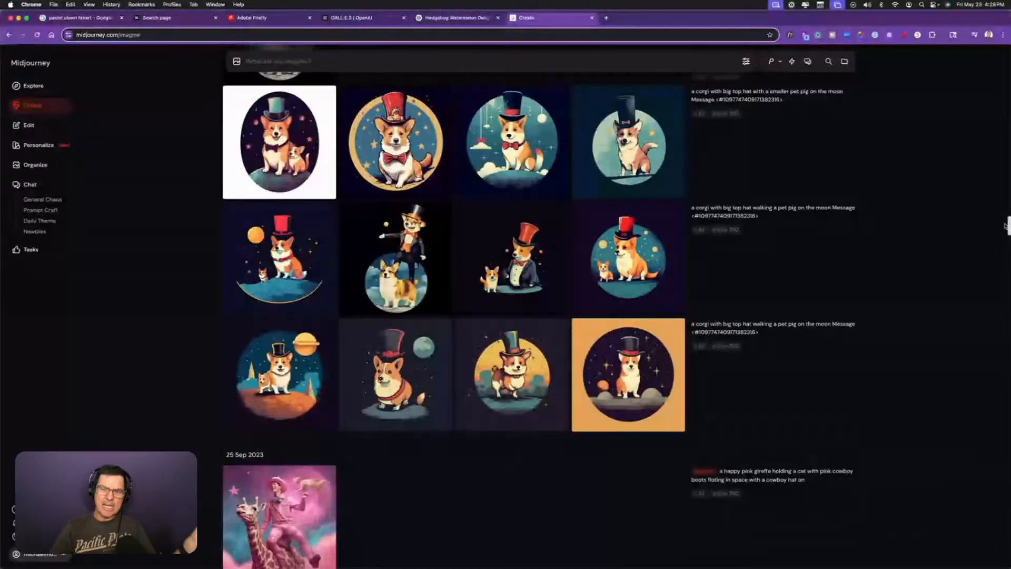
left_click_drag(1006, 227, 1007, 239)
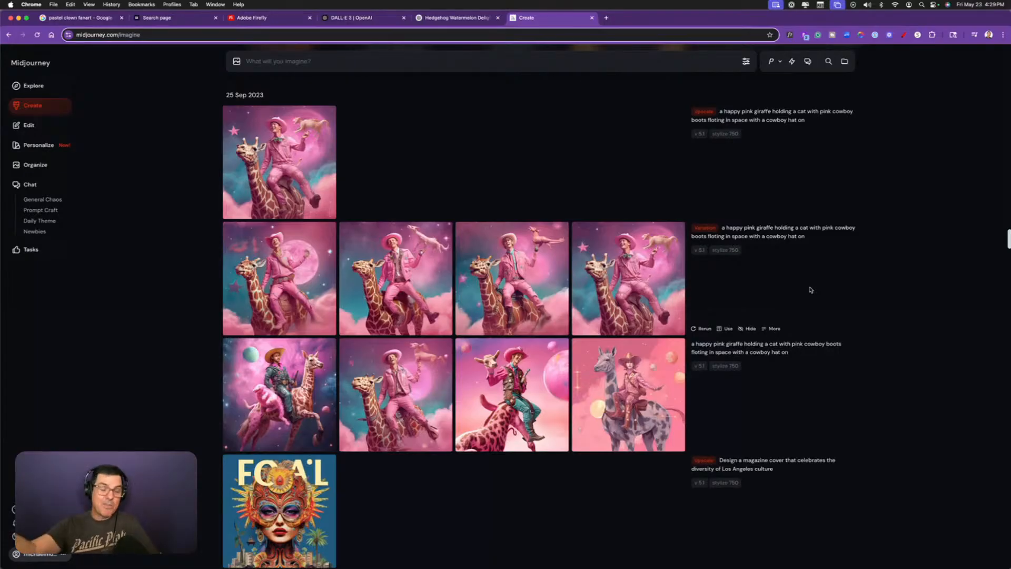
mouse_move(559, 331)
scroll(558, 331, "down", 1)
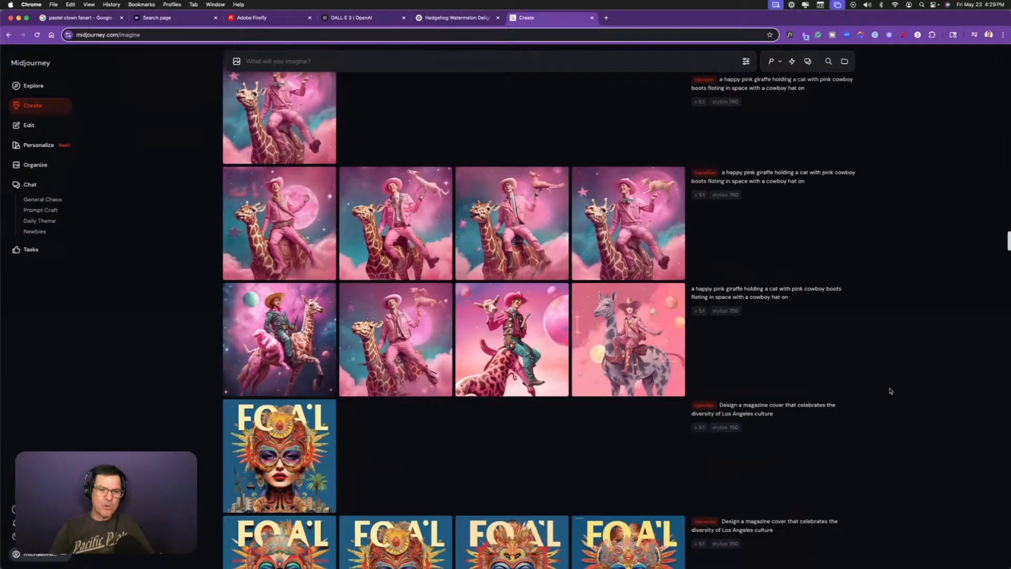
scroll(769, 316, "down", 2)
mouse_move(580, 404)
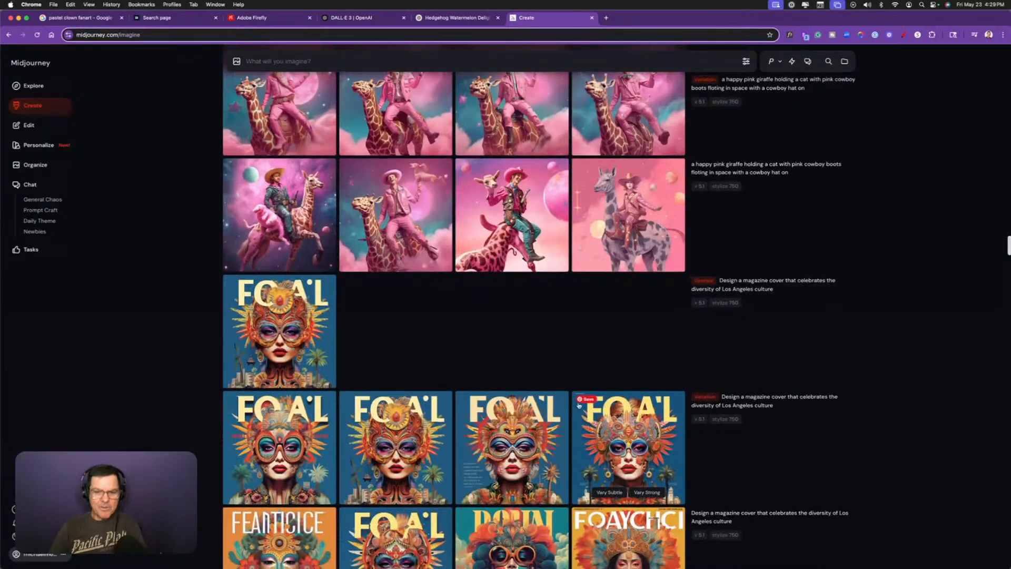
scroll(580, 404, "down", 1)
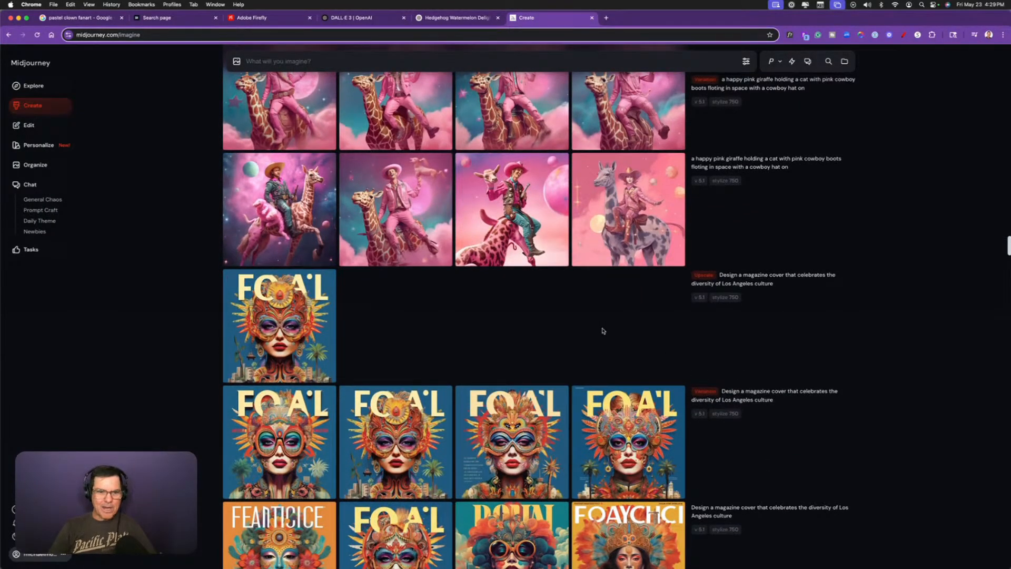
scroll(580, 330, "up", 5)
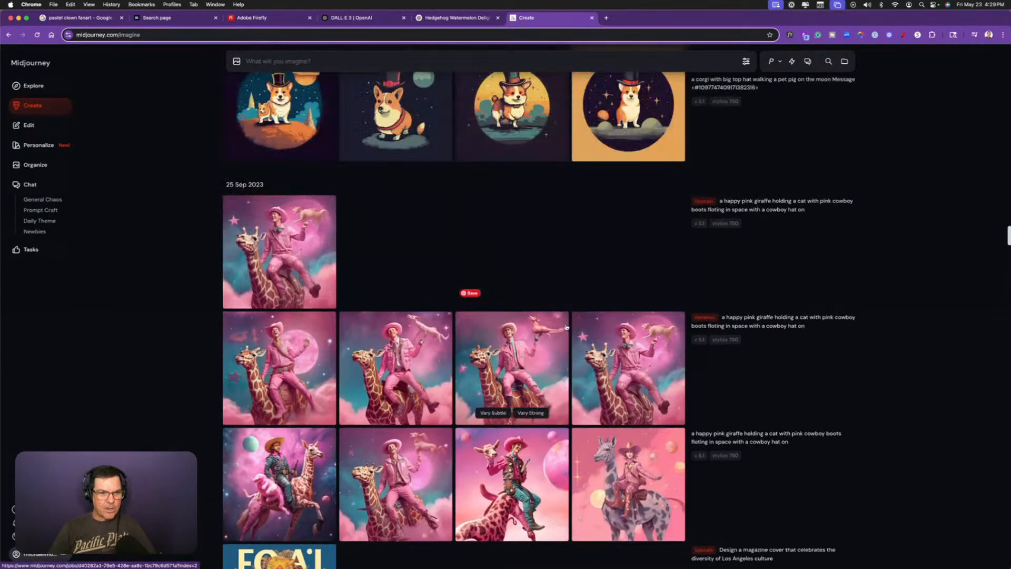
mouse_move(265, 219)
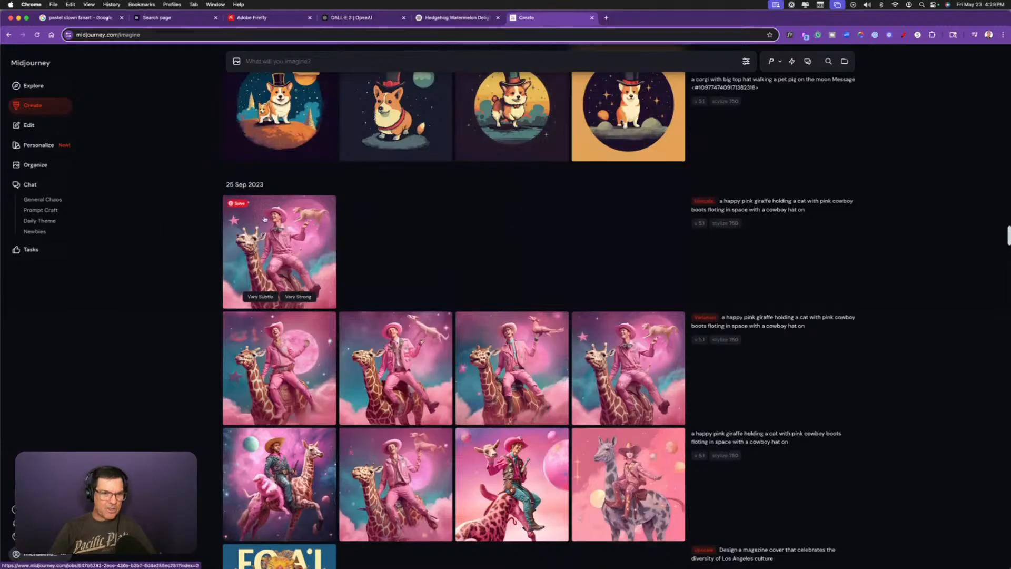
scroll(524, 316, "down", 5)
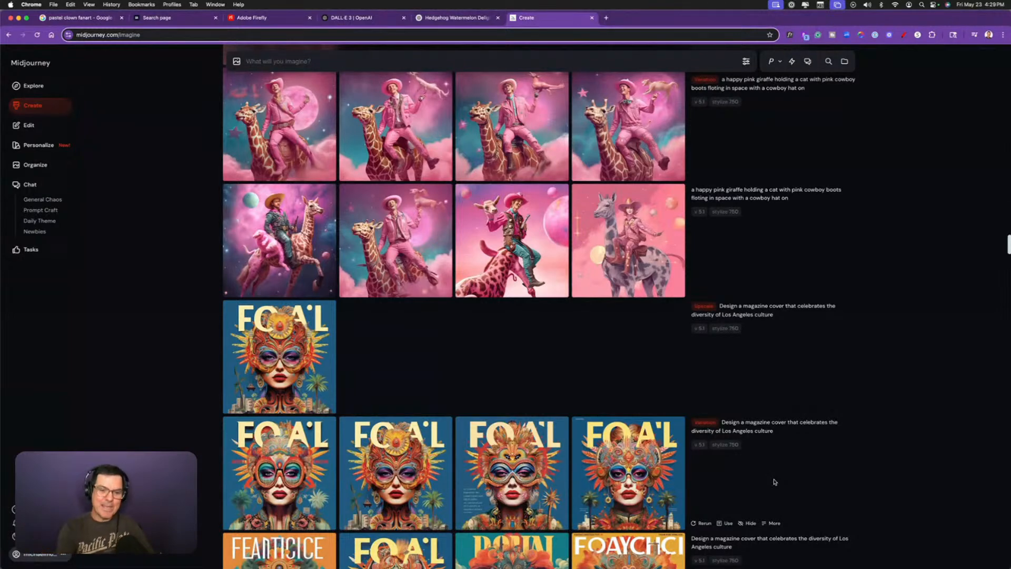
- Look through the older creations down to 4 May 2023, and return to the pink giraffe images from 25 September 2023
scroll(737, 358, "down", 2)
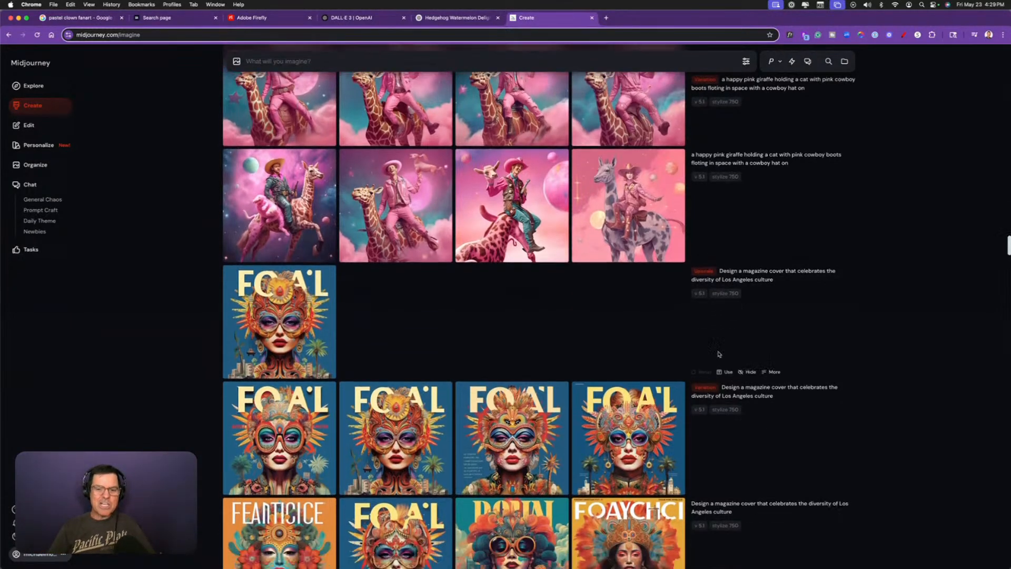
scroll(798, 367, "down", 5)
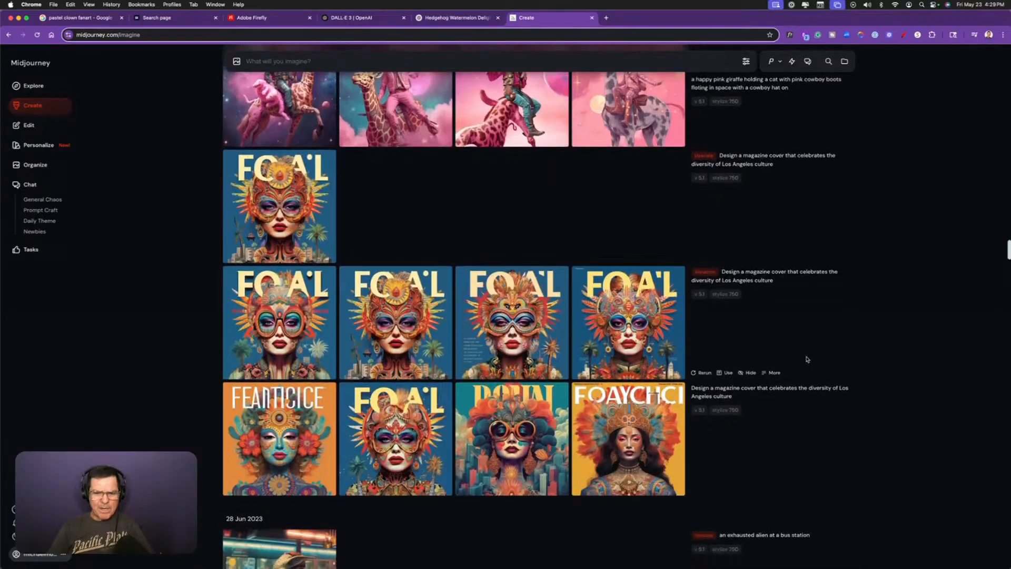
scroll(823, 384, "down", 20)
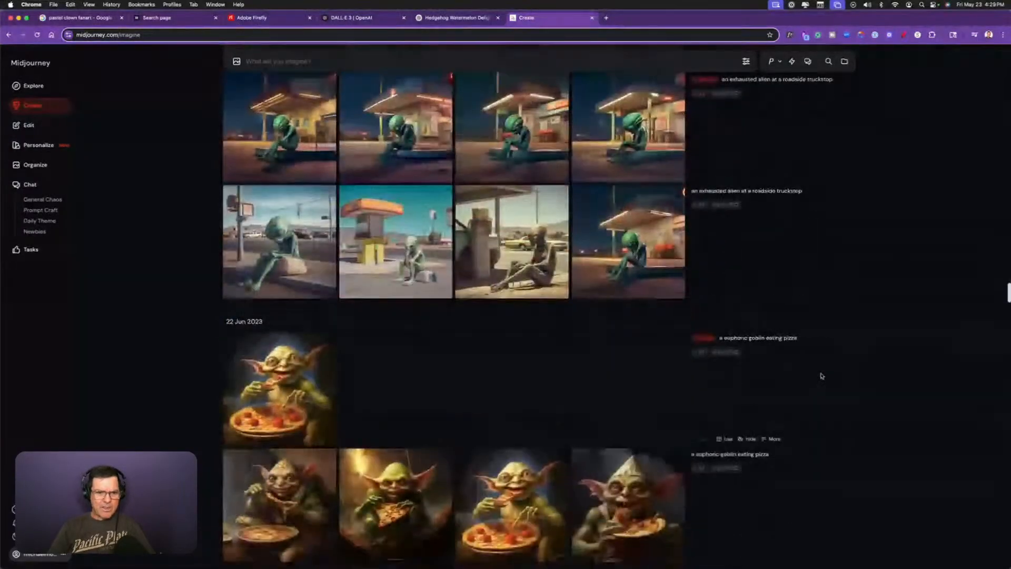
scroll(820, 376, "down", 20)
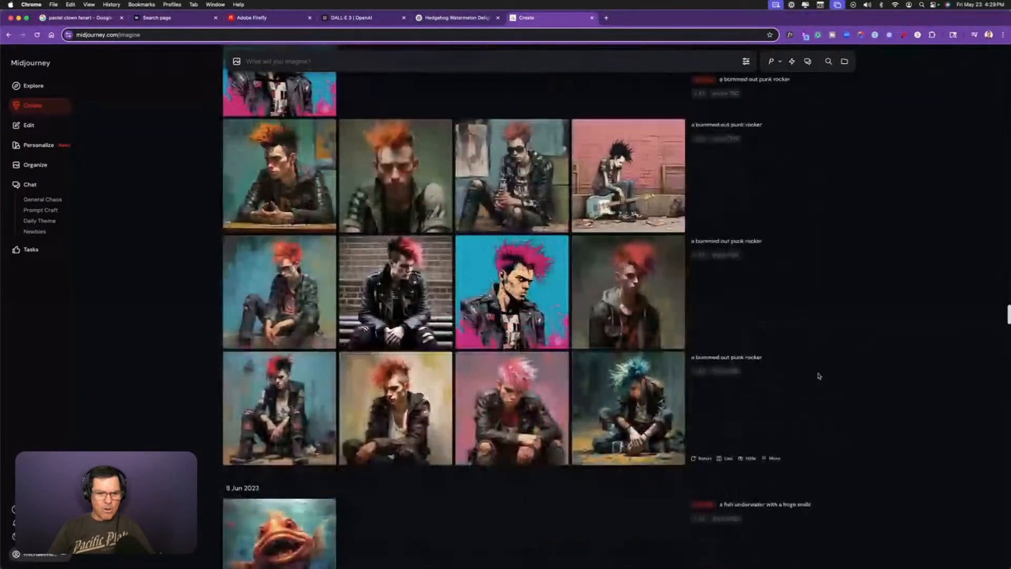
scroll(817, 375, "down", 20)
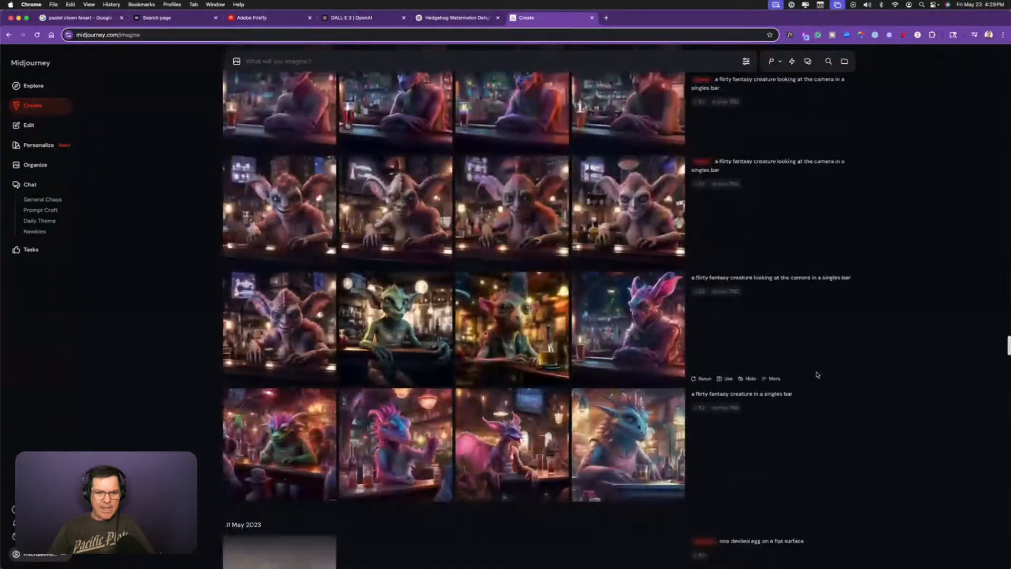
scroll(818, 375, "down", 20)
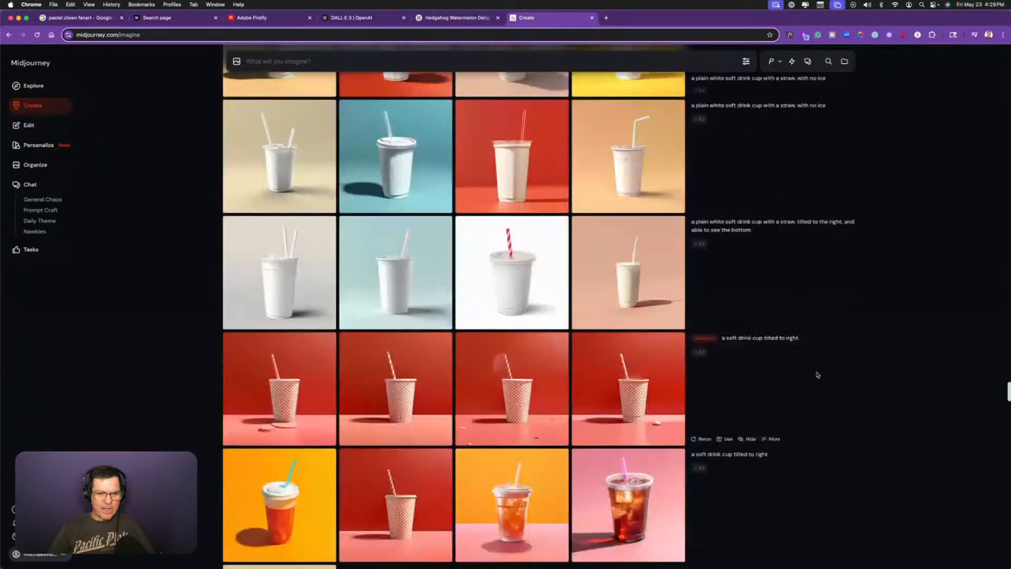
scroll(817, 375, "down", 8)
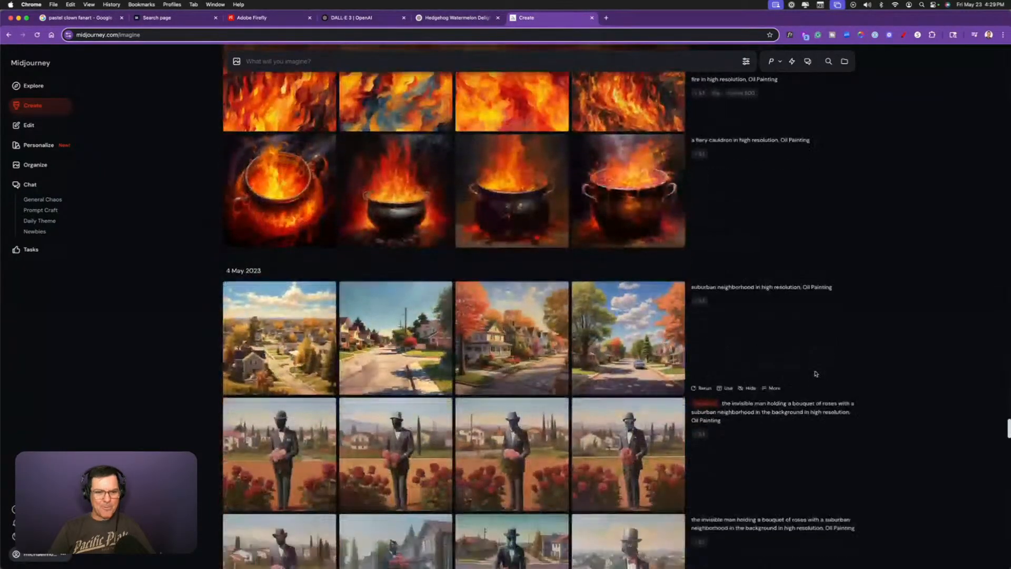
scroll(816, 370, "up", 15)
scroll(760, 325, "up", 20)
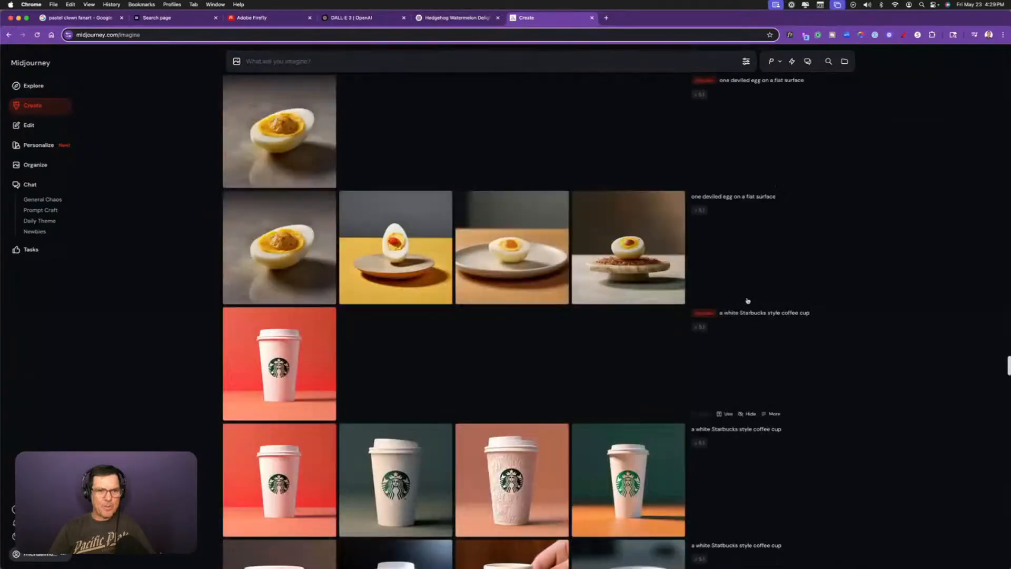
scroll(756, 316, "up", 20)
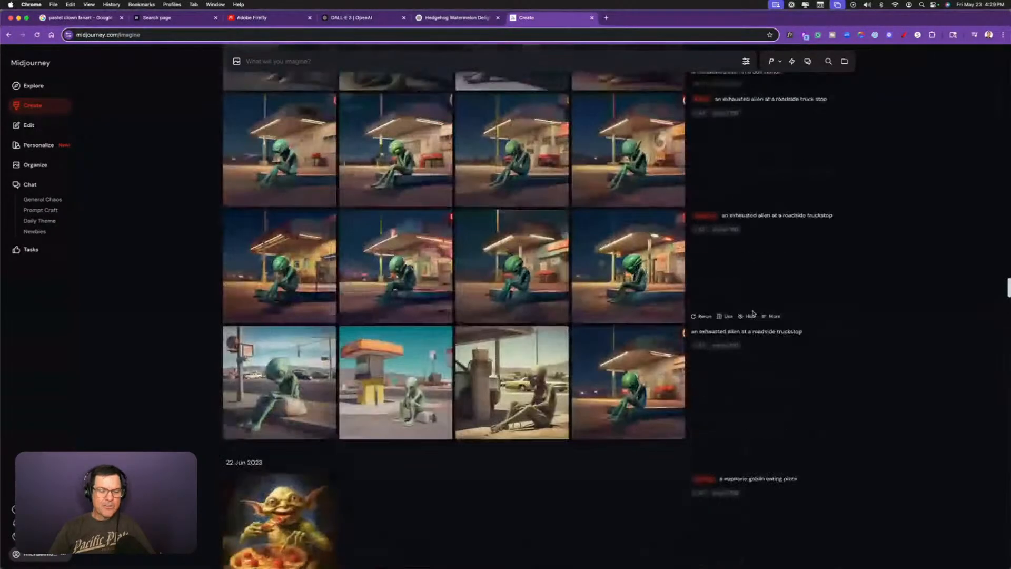
scroll(757, 322, "up", 6)
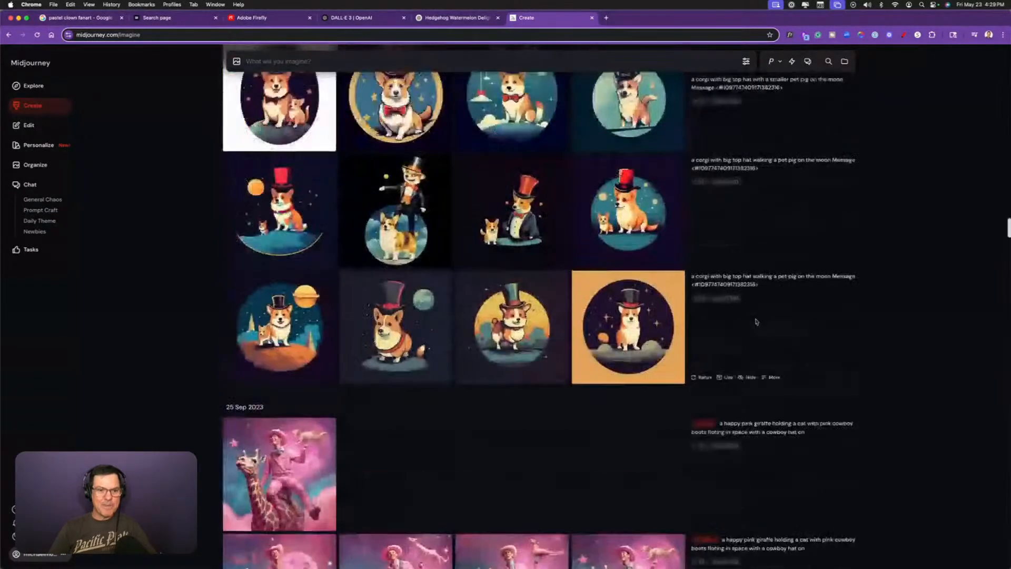
- Copy the prompt text of the upscaled pink giraffe image from 25 September 2023
scroll(761, 322, "down", 3)
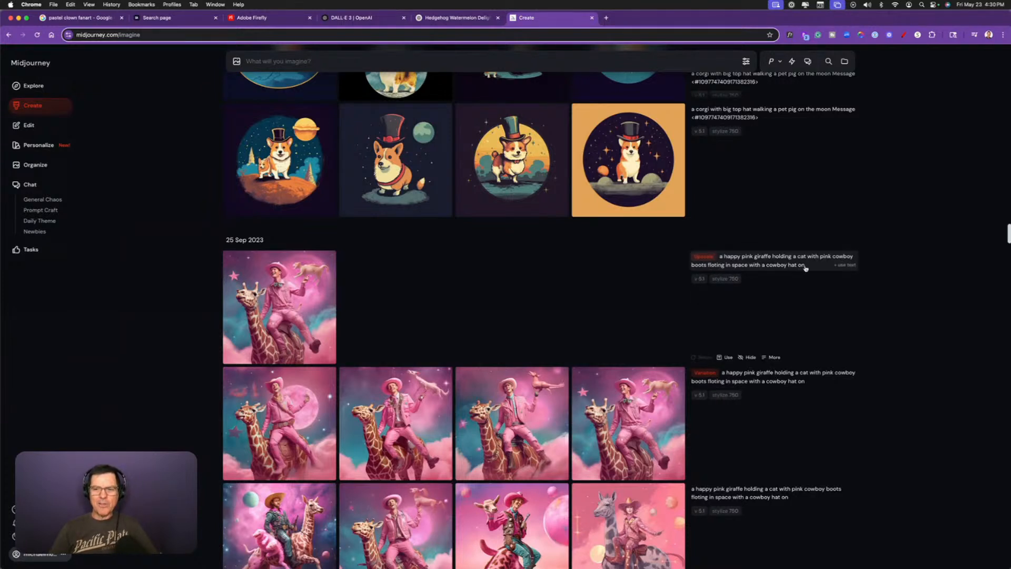
left_click_drag(806, 266, 720, 261)
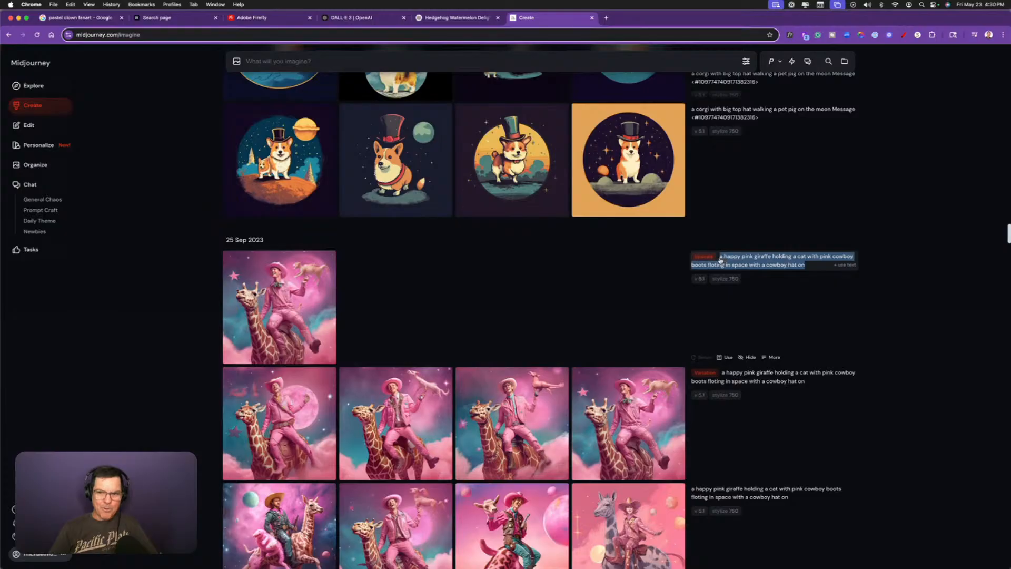
right_click(732, 267)
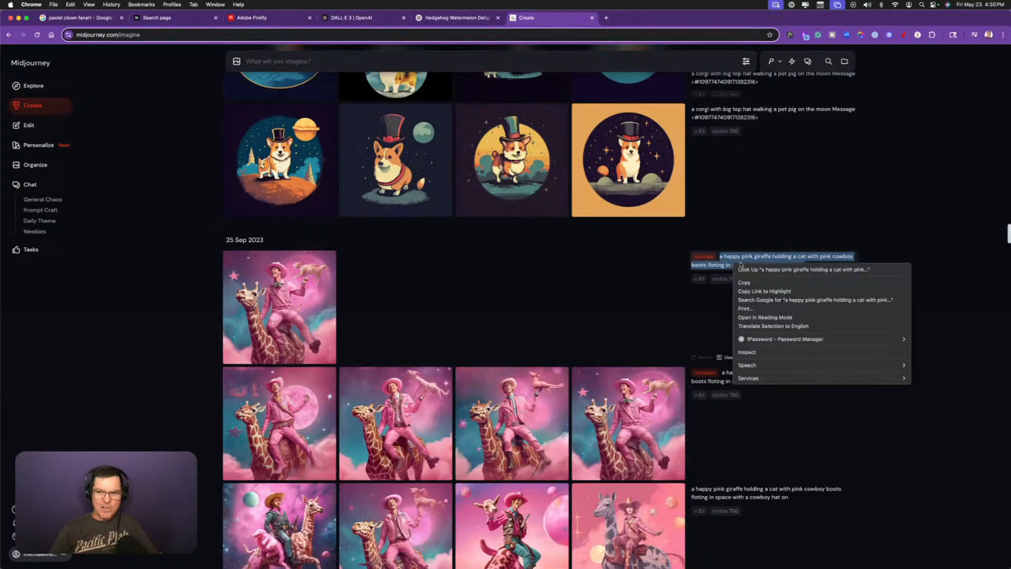
left_click(771, 282)
- Generate new images from the copied prompt "a happy pink giraffe holding a cat with pink cowboy boots floting in space with a cowboy hat on"
scroll(773, 286, "up", 15)
scroll(761, 253, "up", 20)
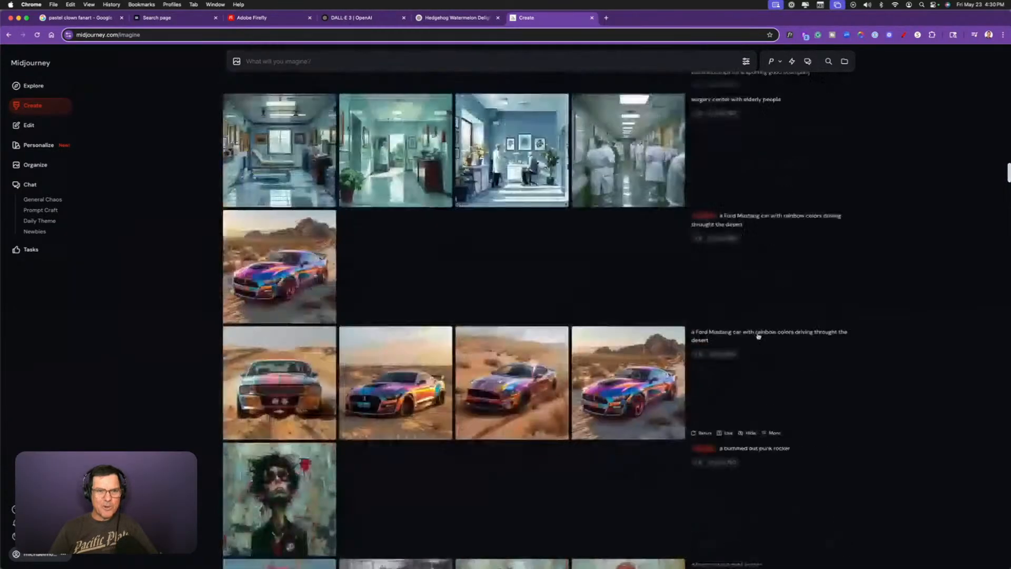
scroll(730, 317, "up", 20)
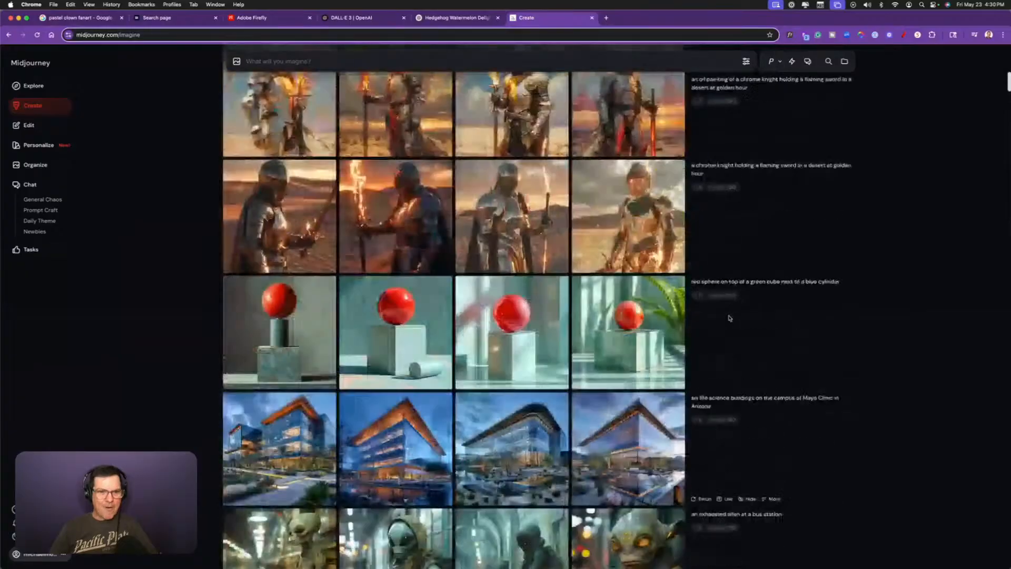
scroll(706, 342, "down", 6)
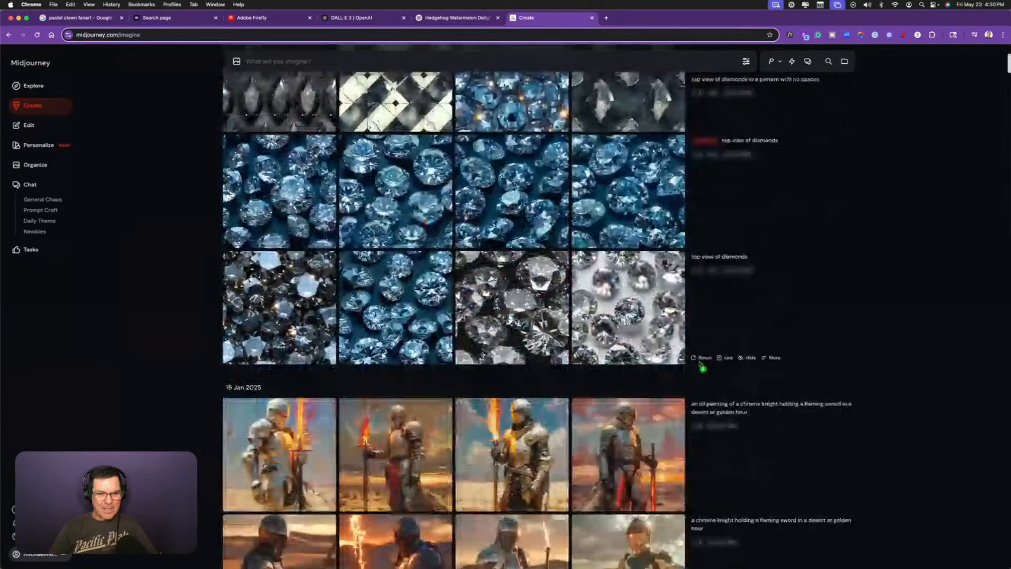
scroll(701, 363, "up", 5)
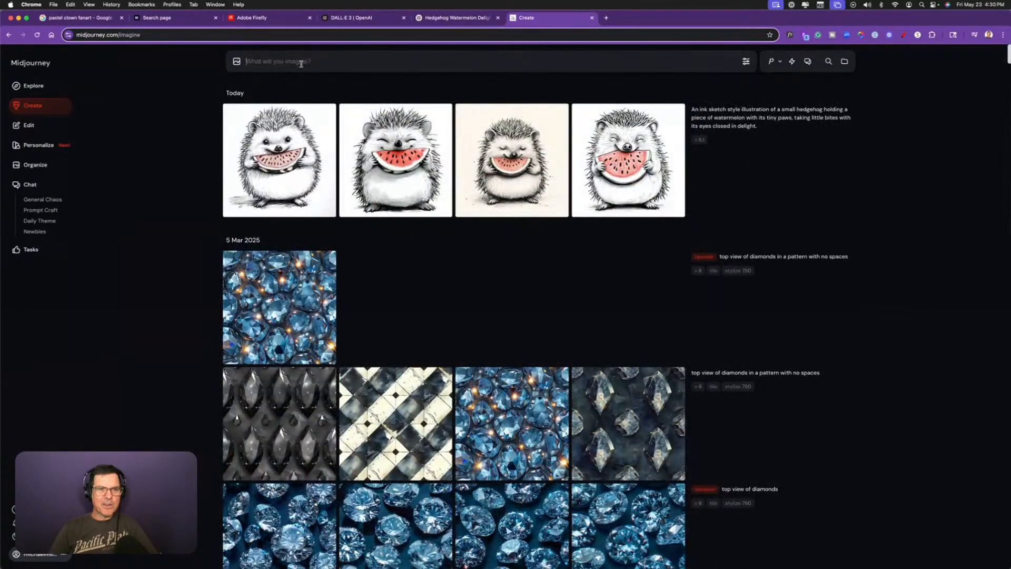
left_click(329, 58)
key("super+v")
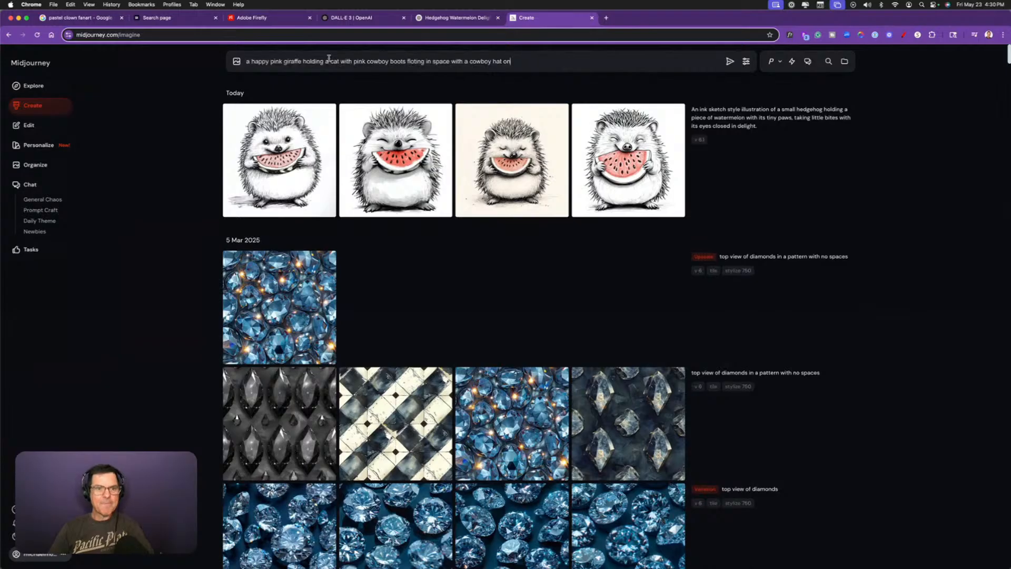
key("Return")
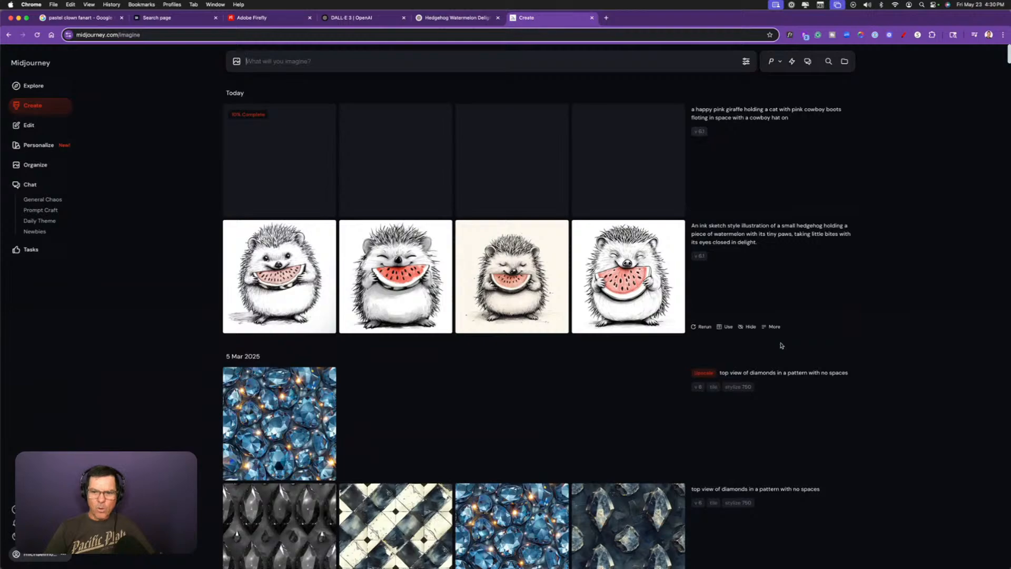
- Revisit the pink giraffe images from 25 September 2023 for comparison, and return to the newest creations
scroll(782, 345, "down", 20)
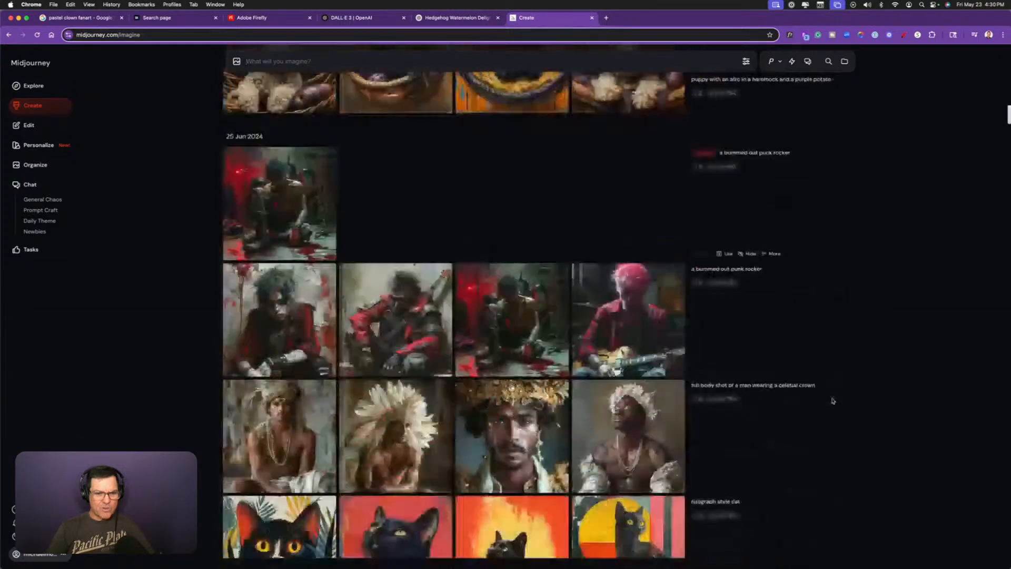
scroll(833, 401, "down", 20)
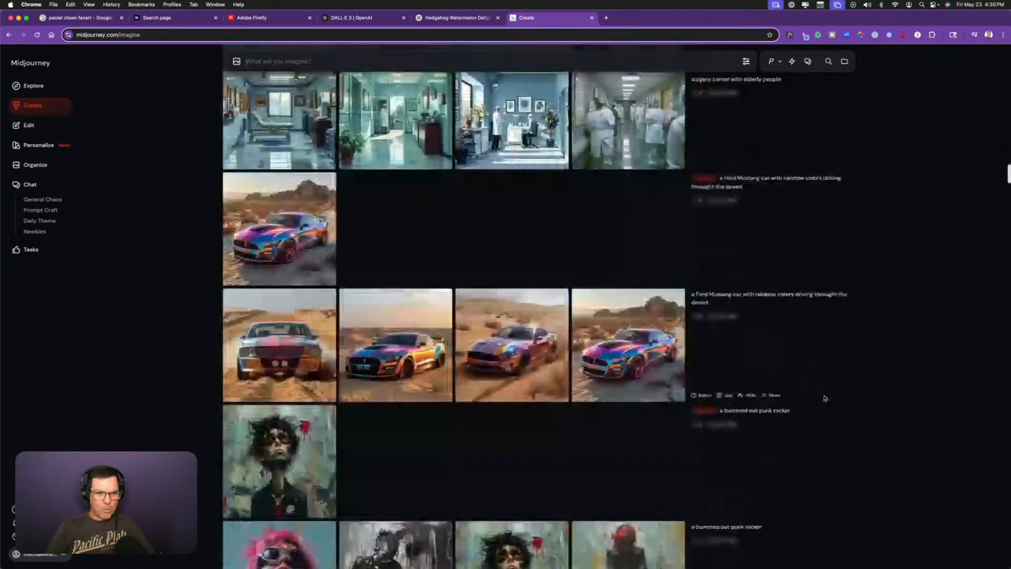
scroll(826, 398, "down", 20)
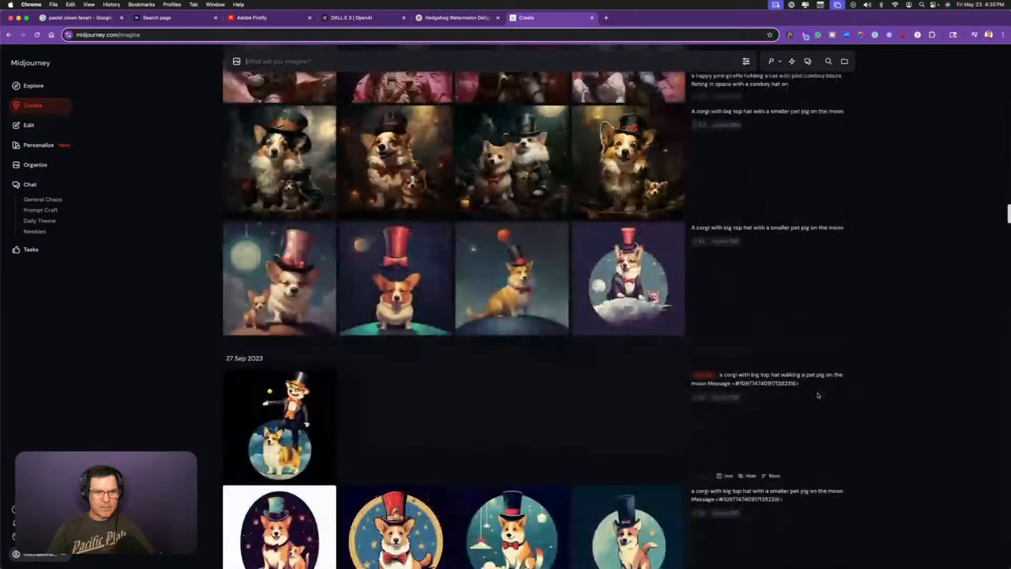
scroll(818, 395, "down", 20)
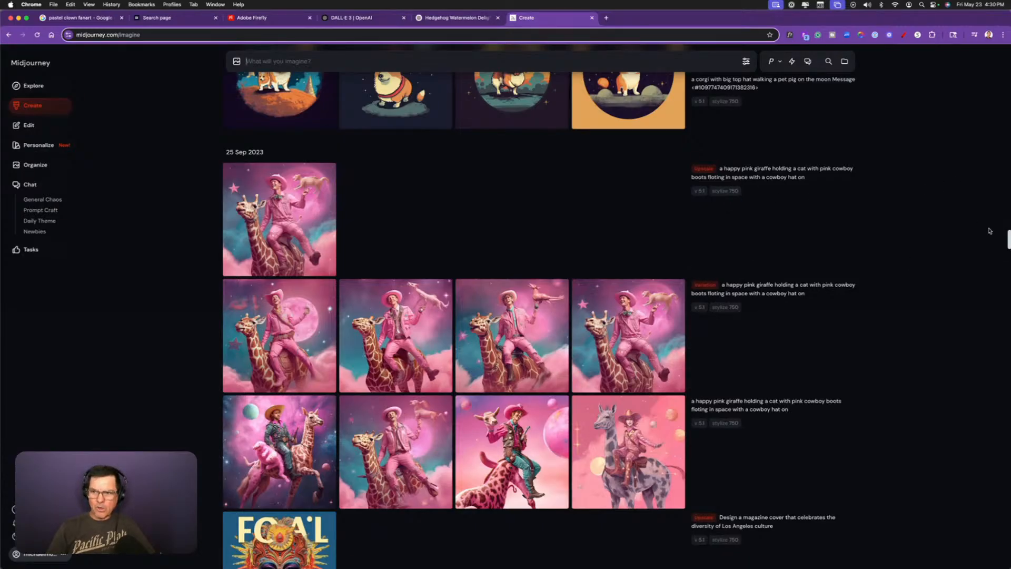
left_click_drag(1007, 239, 995, 4)
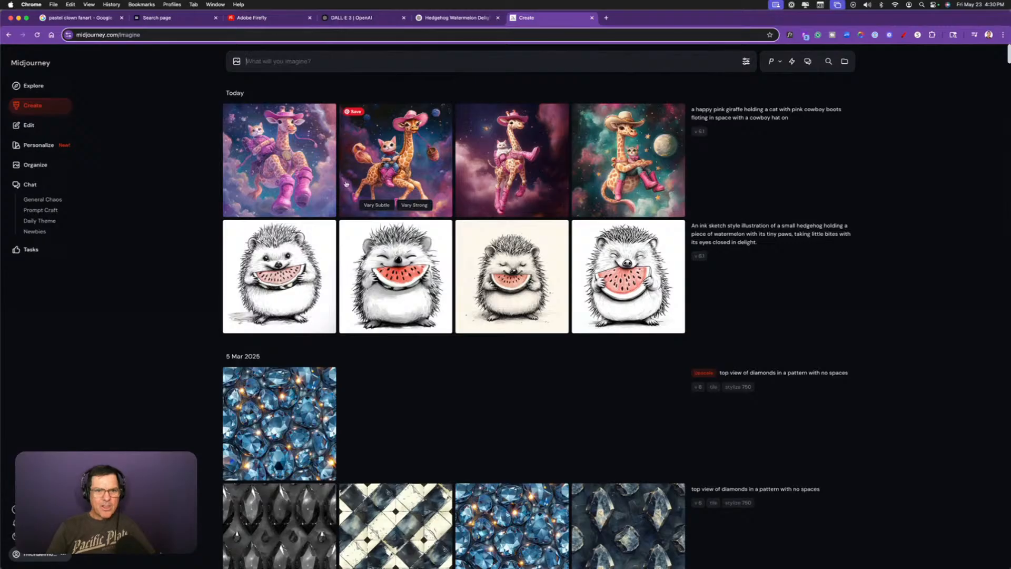
- View the first three newly generated giraffe images enlarged, one after another
left_click(284, 152)
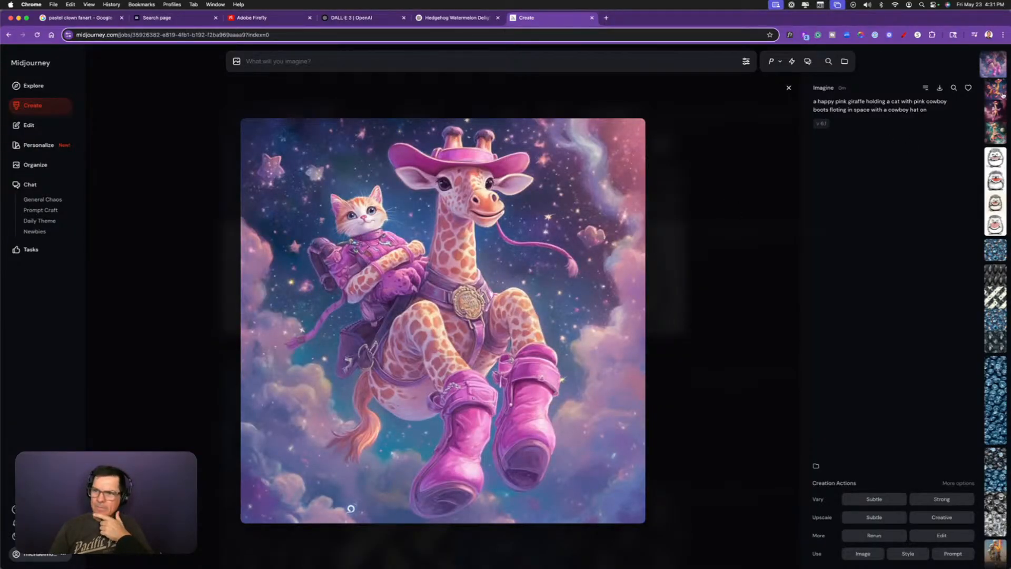
left_click(998, 94)
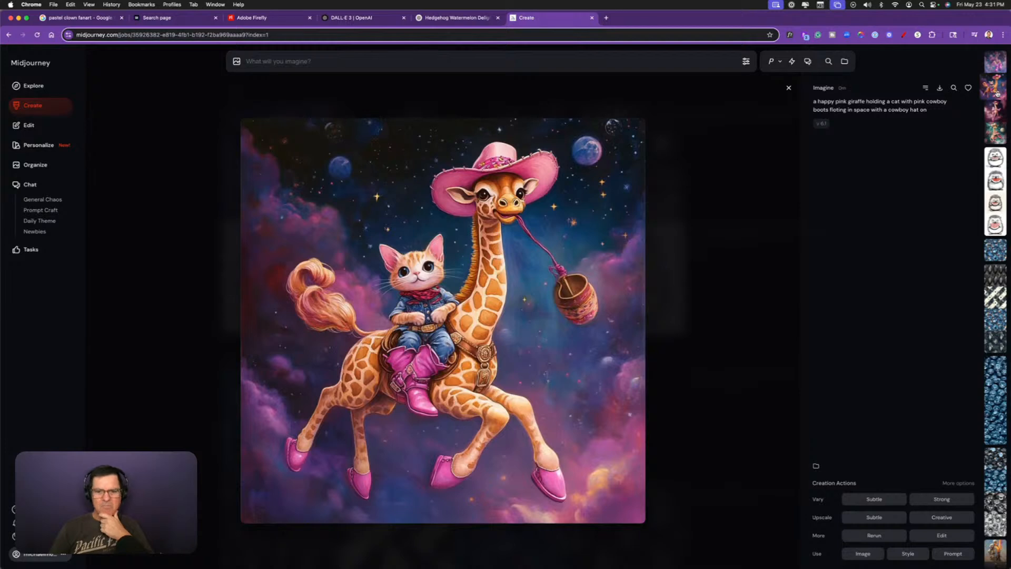
left_click(996, 109)
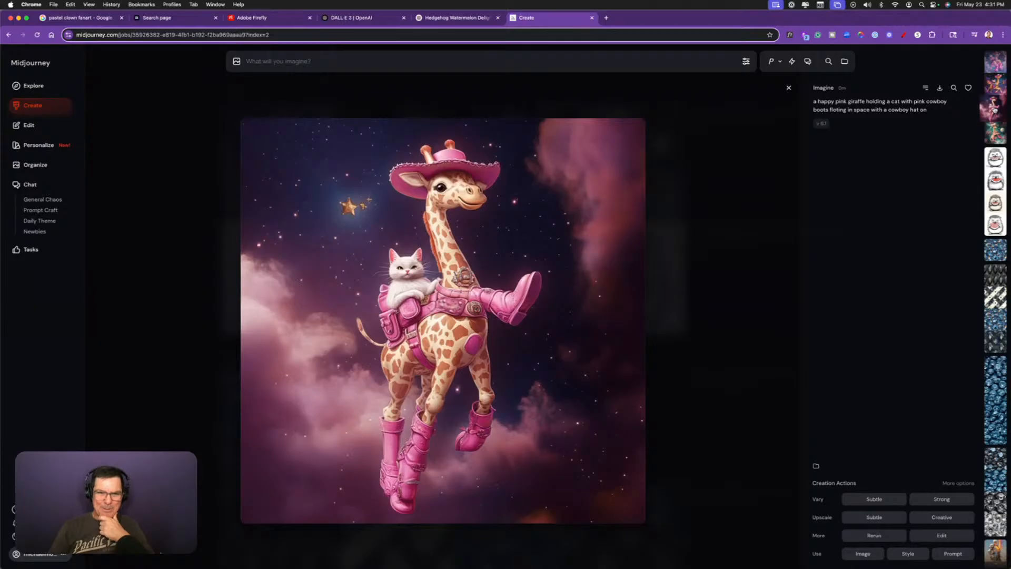
- View the fourth and first pink giraffe images enlarged, and return to the gallery of creations
left_click(990, 132)
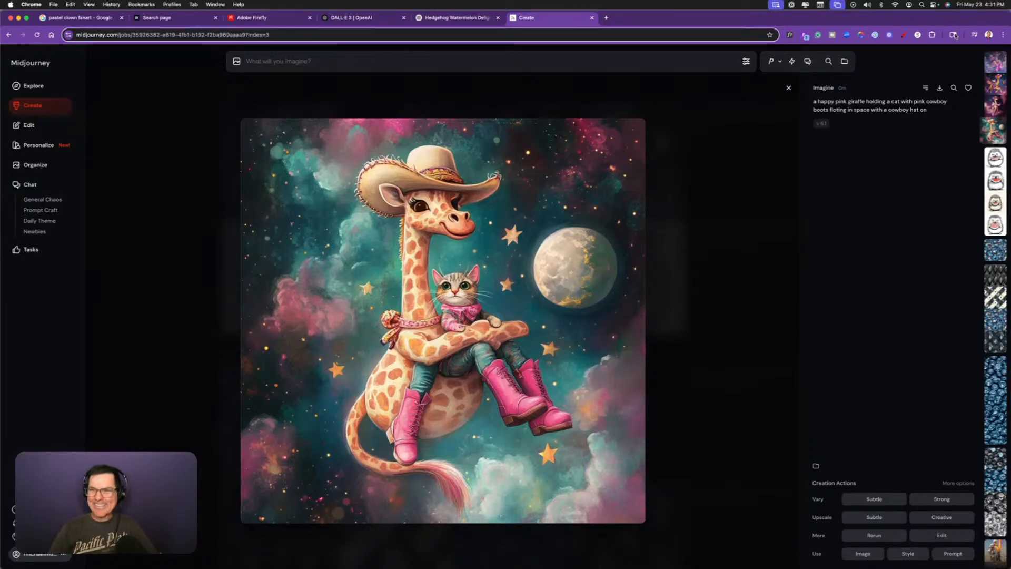
left_click(991, 60)
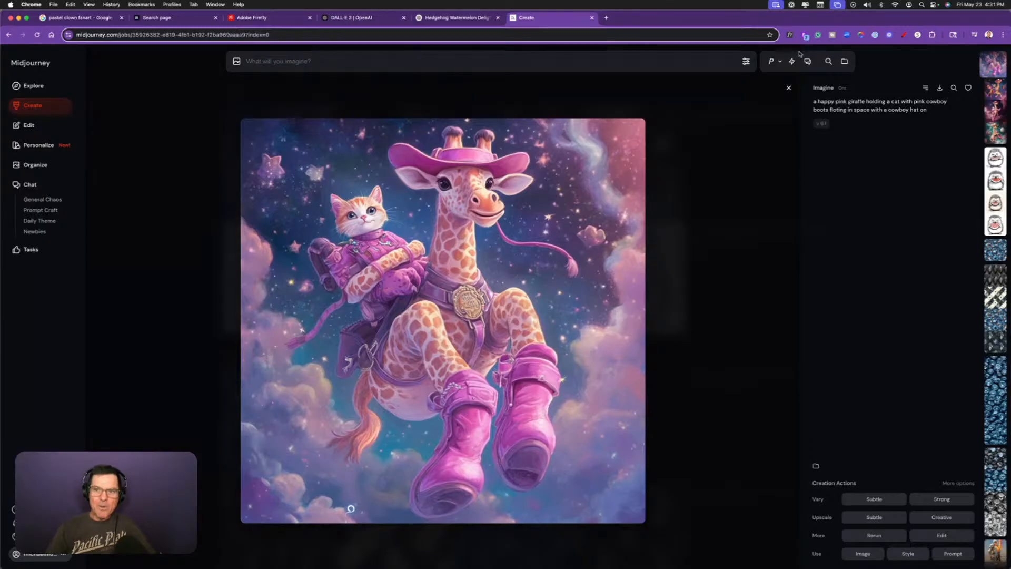
left_click(788, 88)
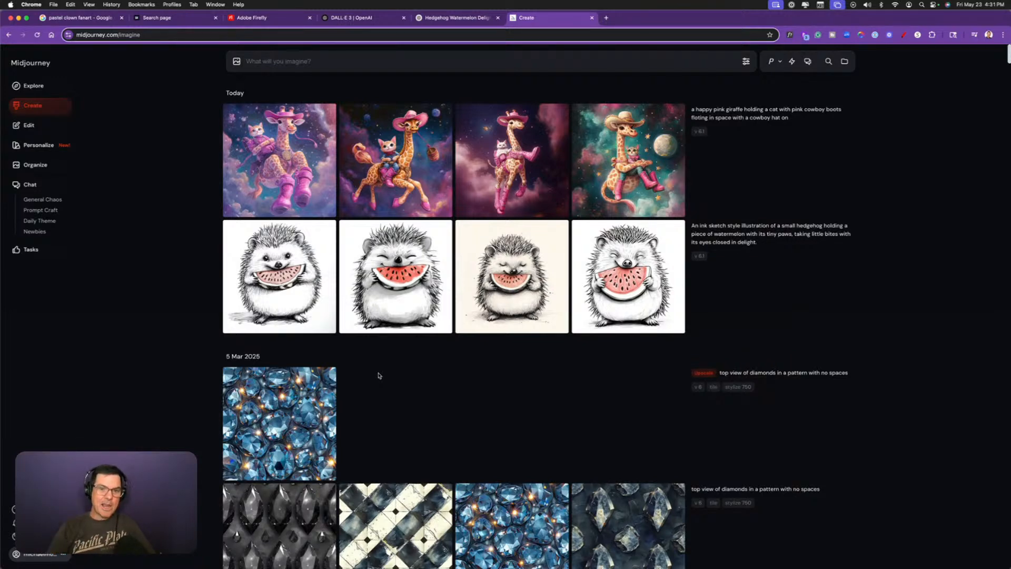
- Find the 16 Jan 2025 set "a chrome knight holding a flaming sword in a desert at golden hour" and open its third image
scroll(397, 425, "down", 3)
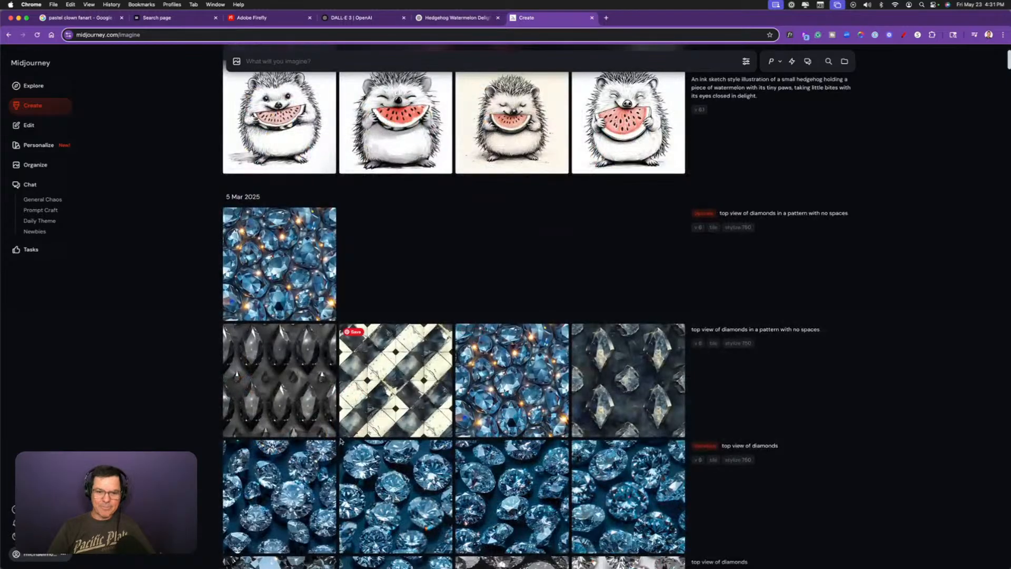
scroll(342, 442, "down", 9)
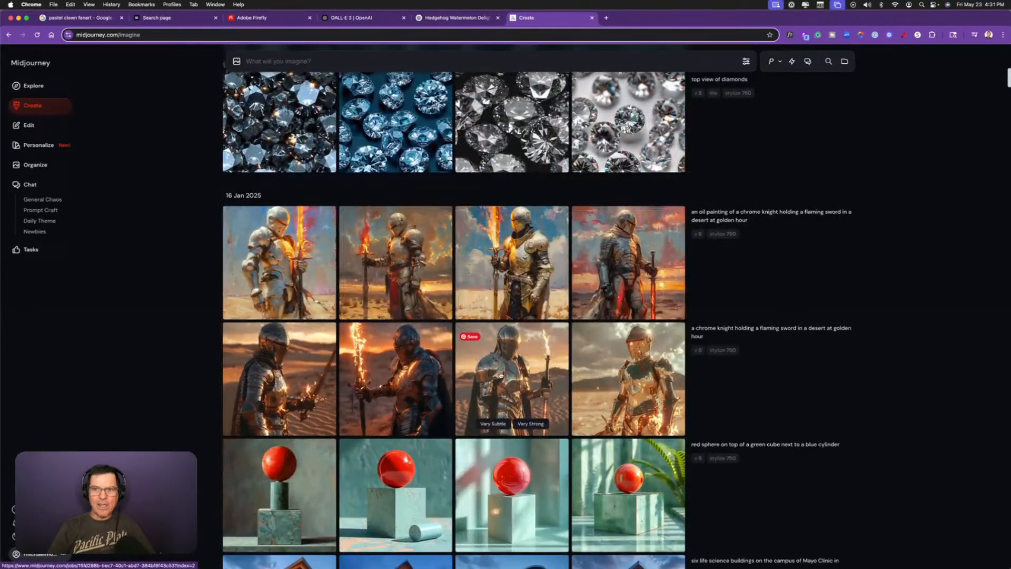
scroll(759, 233, "down", 3)
scroll(756, 289, "up", 3)
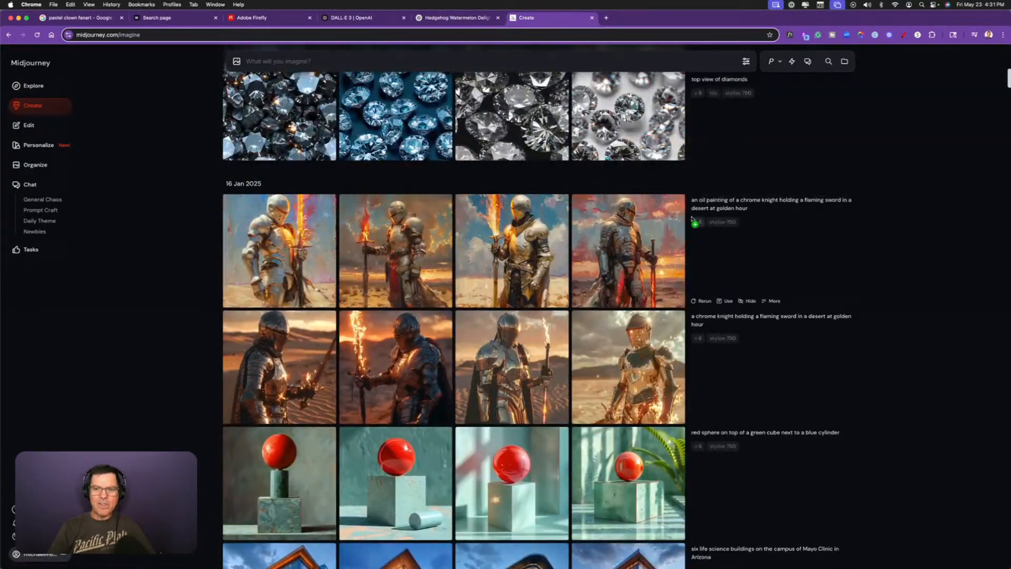
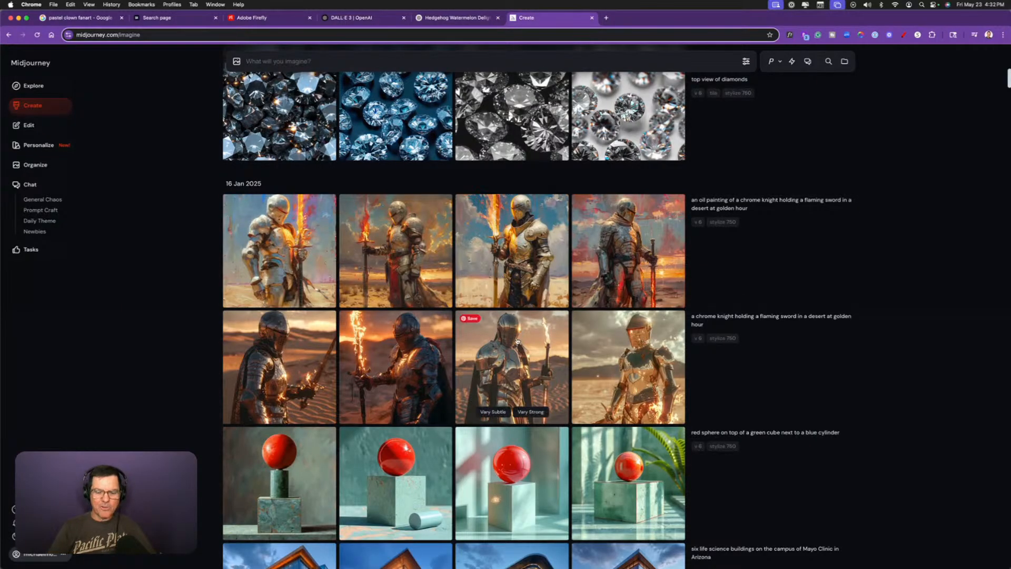
left_click(518, 333)
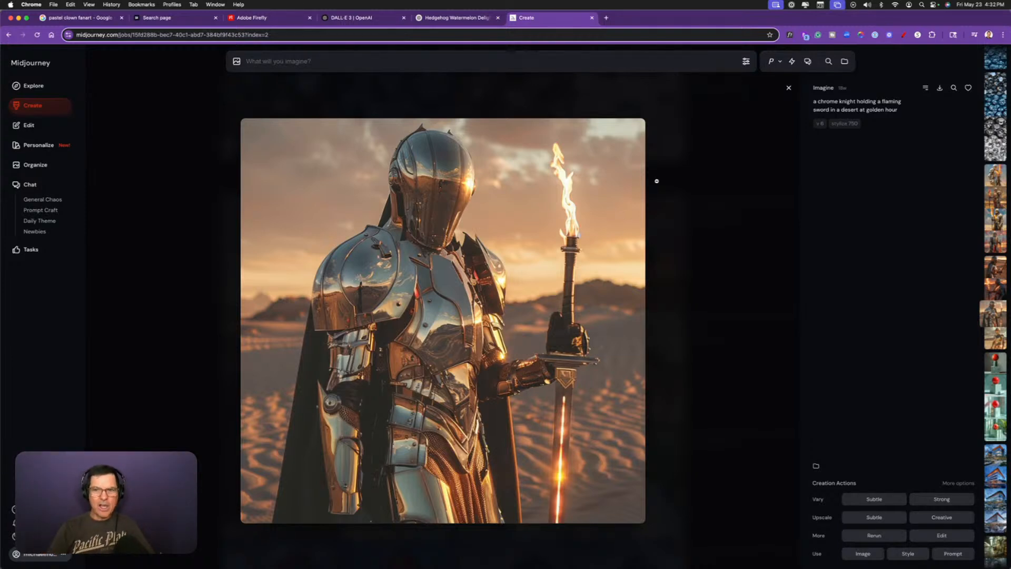
- Copy the prompt text of the opened chrome knight image and return to the gallery of creations
left_click(843, 107)
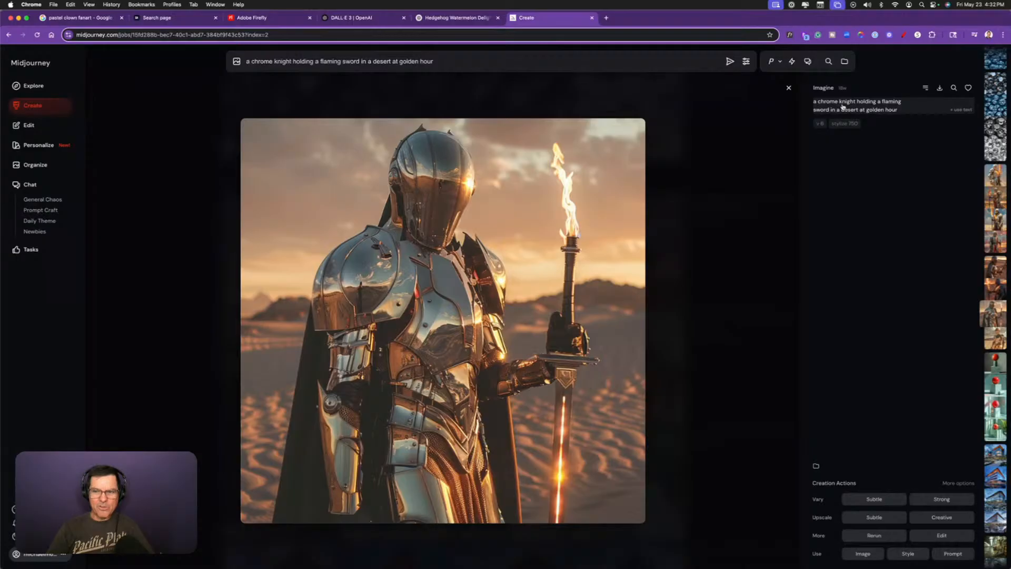
triple_click(843, 106)
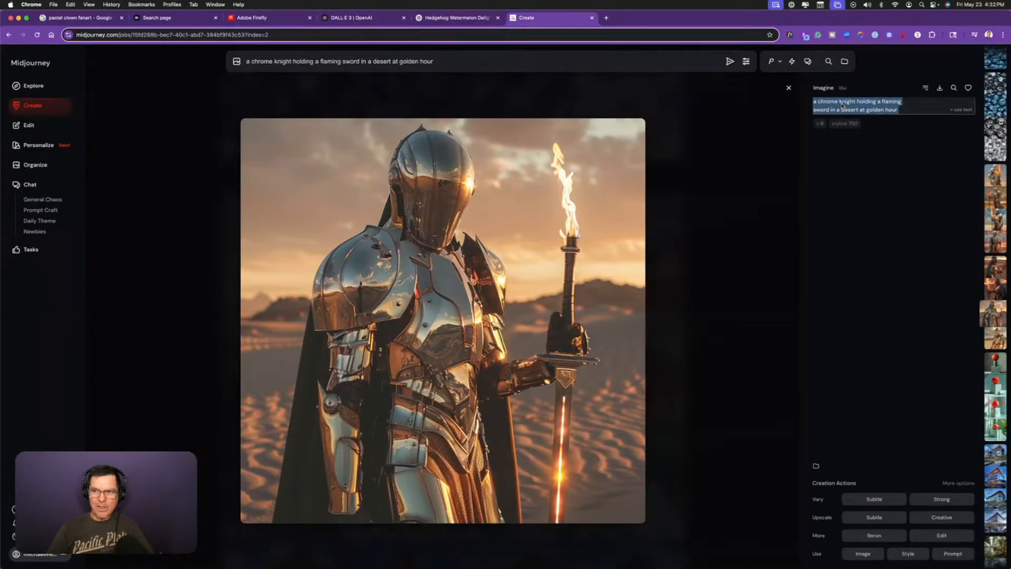
right_click(844, 107)
left_click(737, 121)
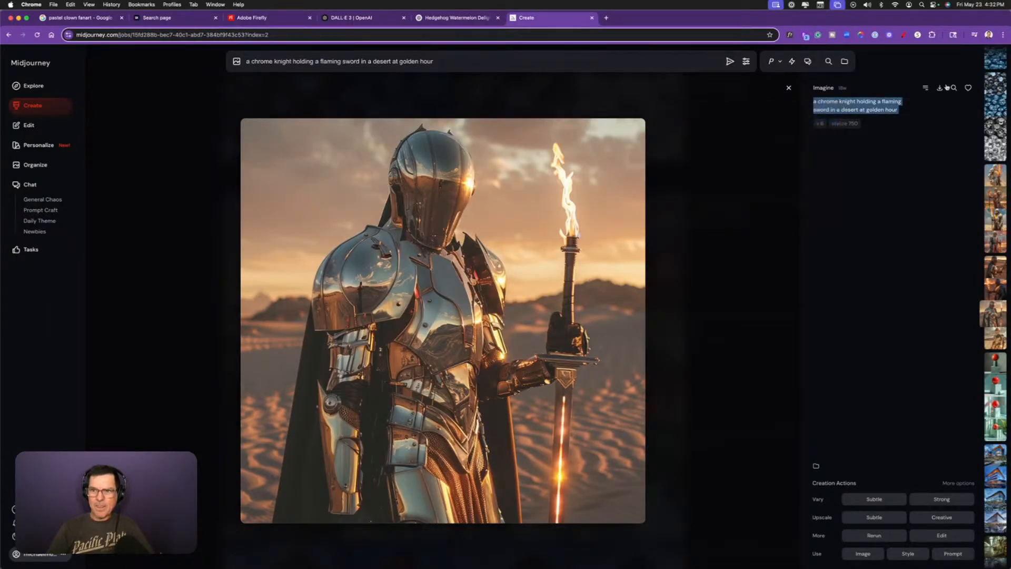
left_click(789, 88)
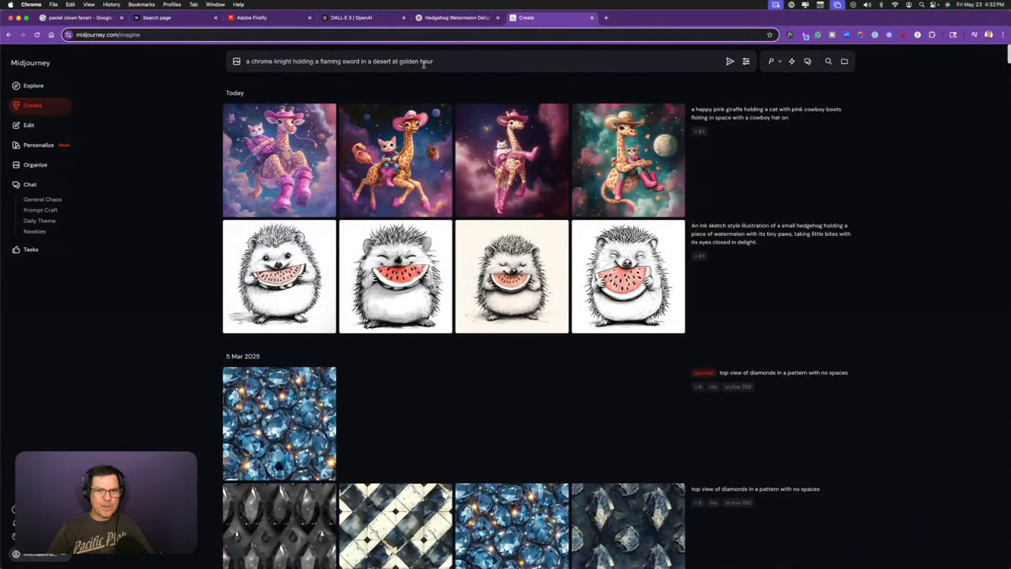
- Replace the prompt with the copied "a chrome knight holding a flaming sword in a desert at golden hour" and generate new images
triple_click(424, 63)
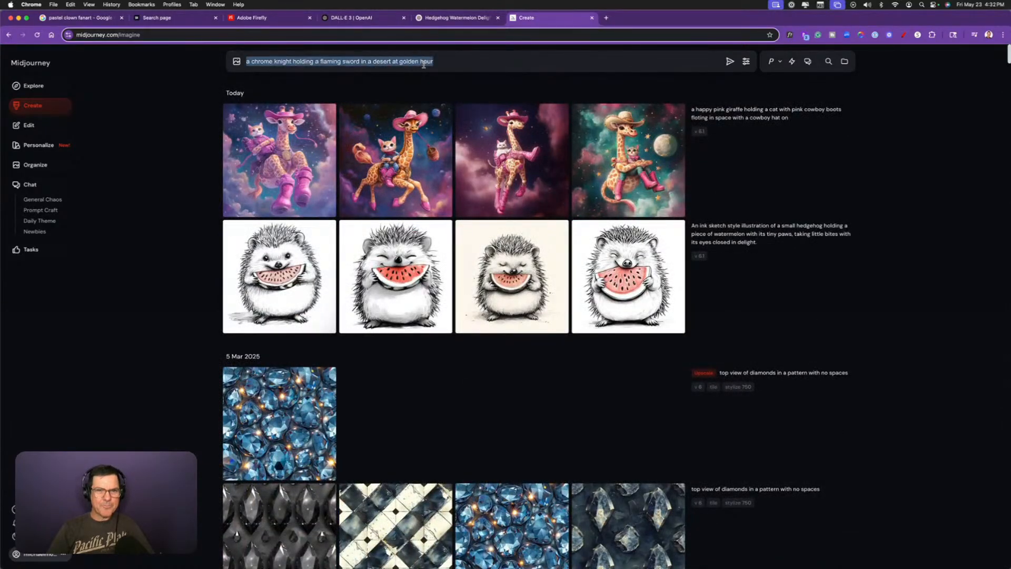
key("BackSpace")
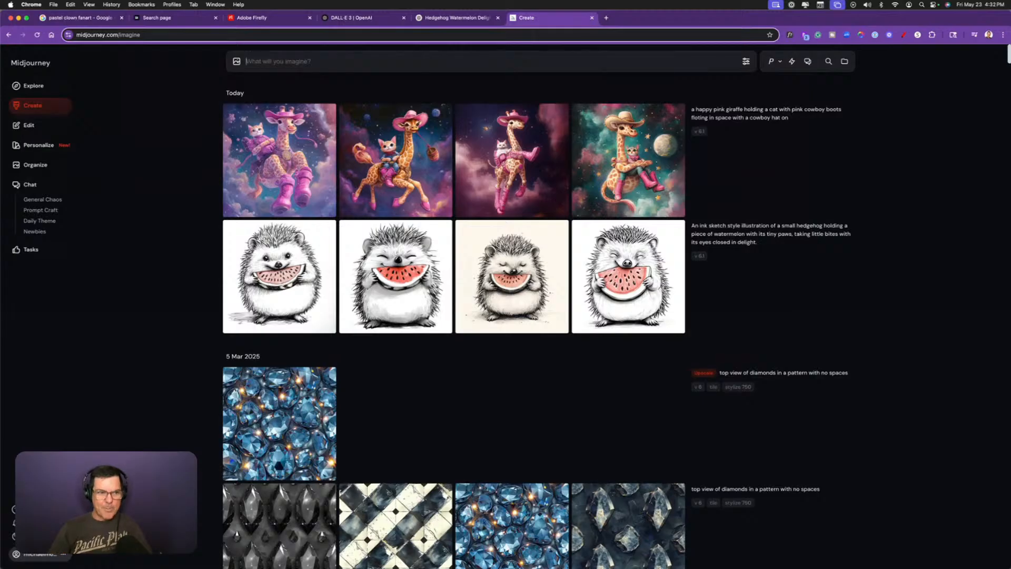
key("super+v")
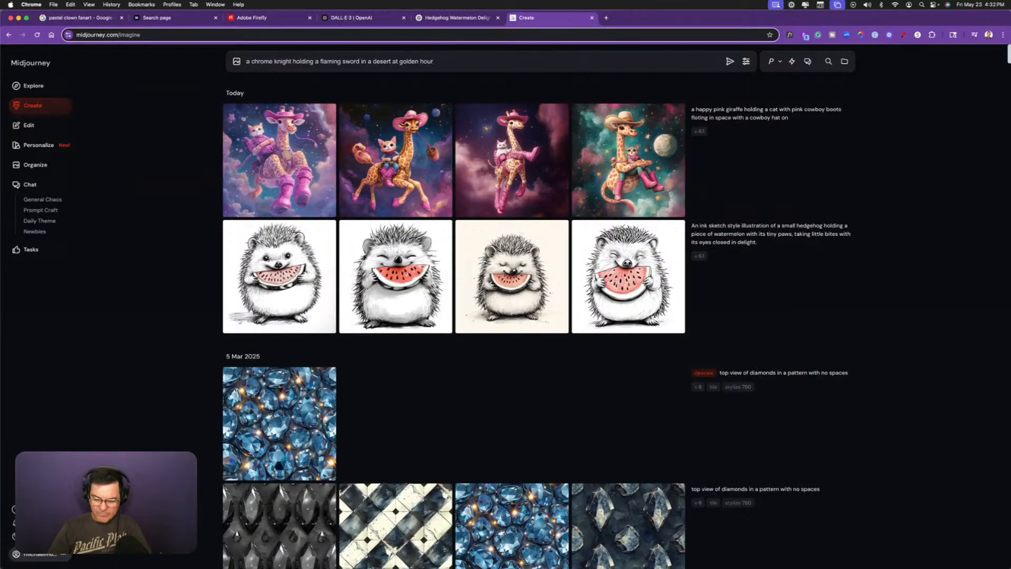
key("Return")
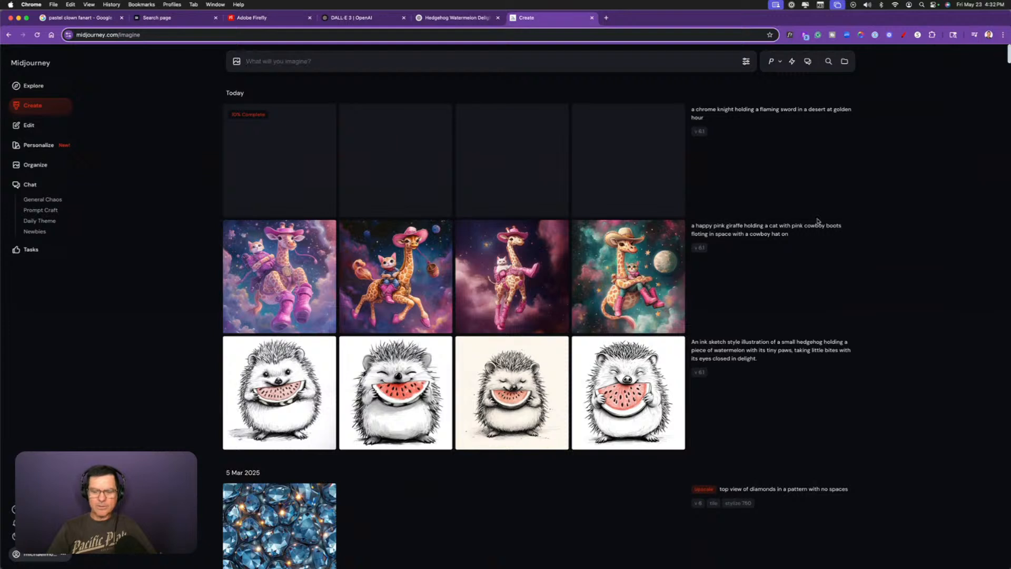
- View each of the four newly generated chrome knight images enlarged, ending on the second one
mouse_move(849, 236)
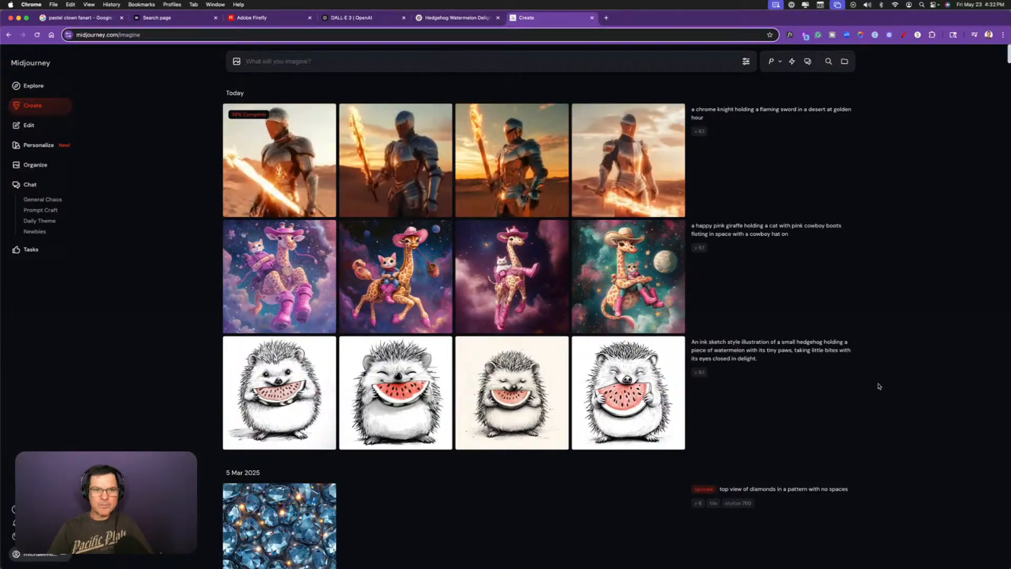
left_click(291, 153)
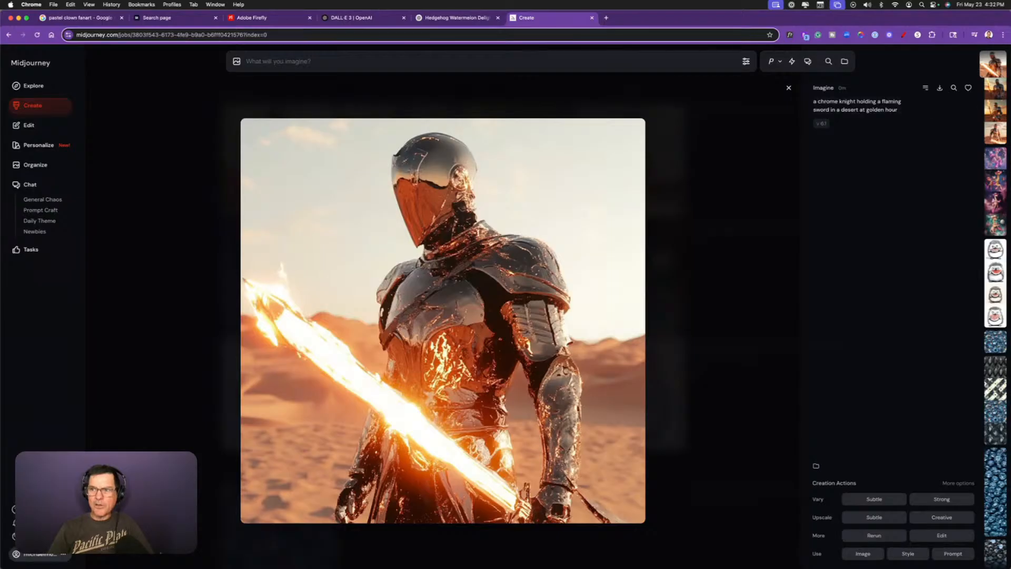
left_click(996, 90)
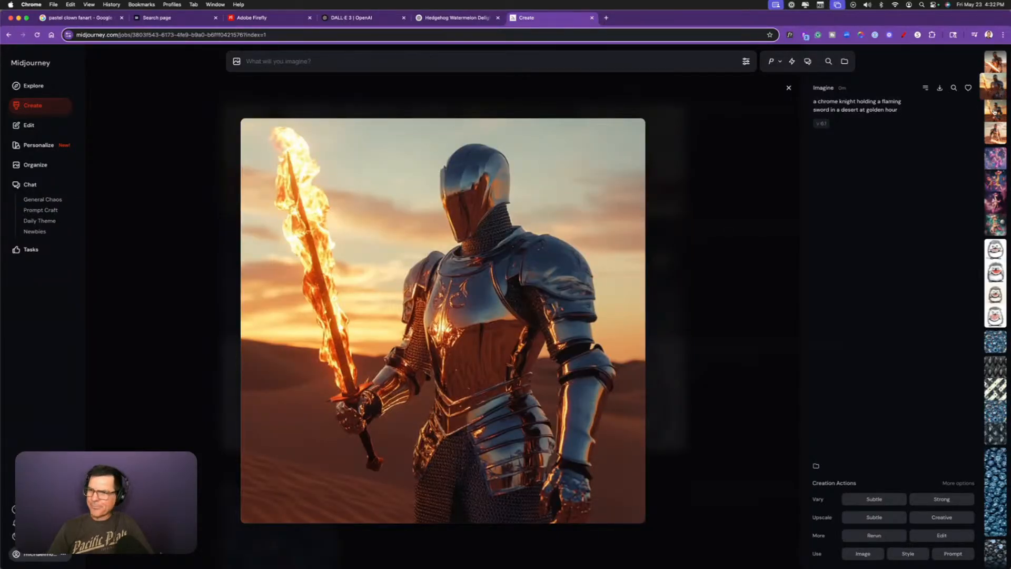
left_click(995, 111)
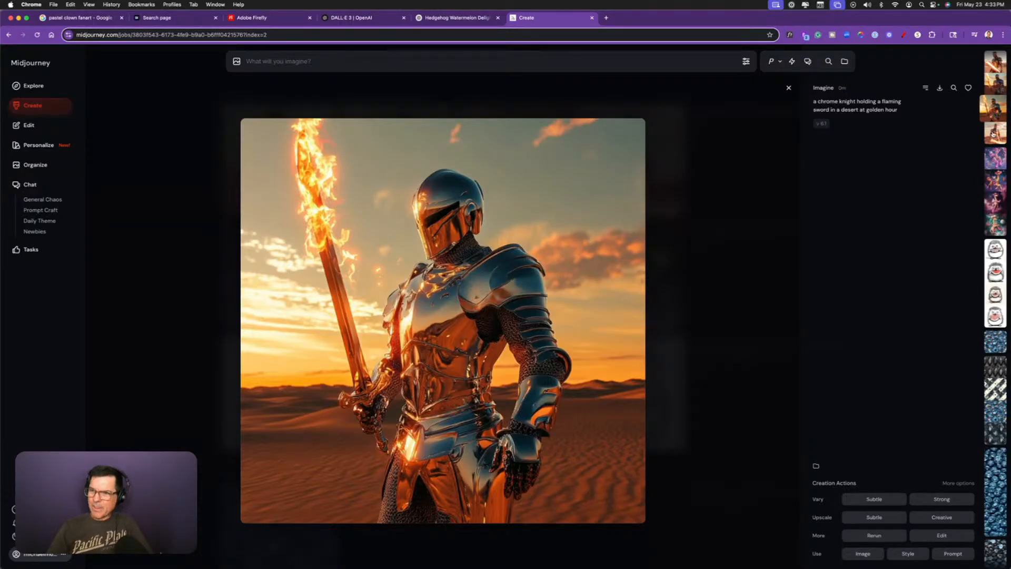
left_click(993, 134)
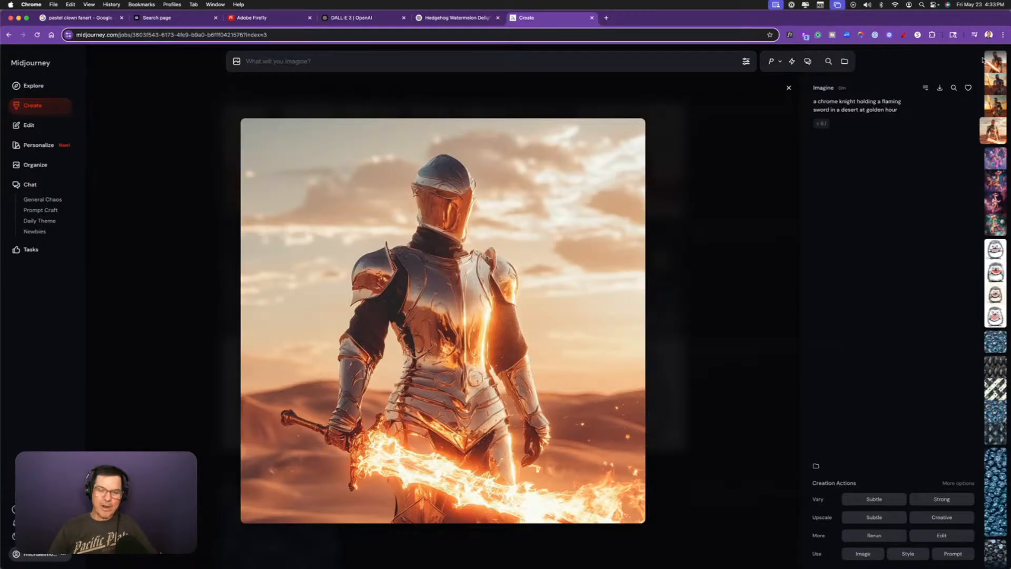
left_click(996, 68)
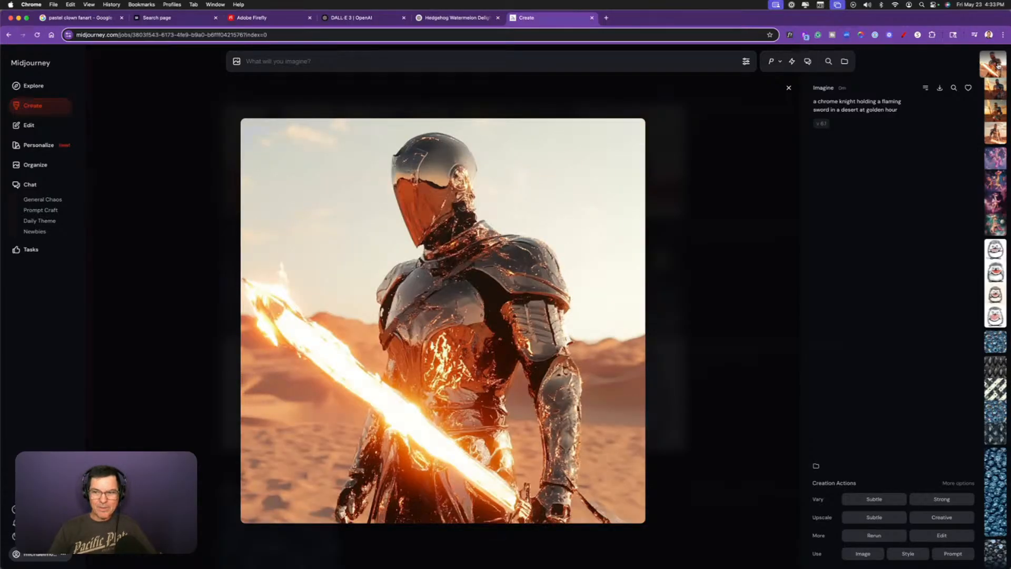
left_click(997, 94)
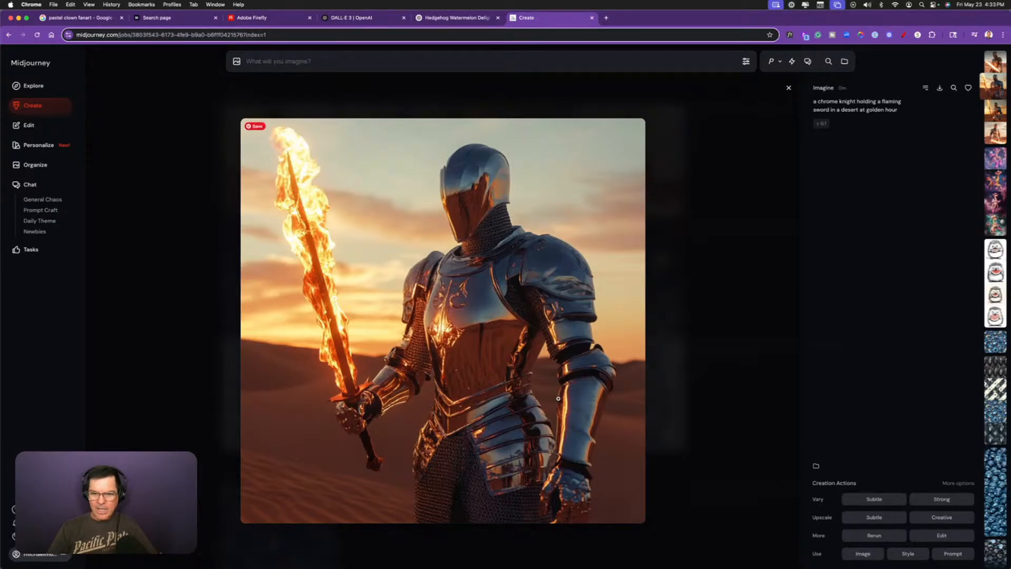
- Copy the second chrome knight image, with the raised flaming sword, to the clipboard
left_click(460, 340)
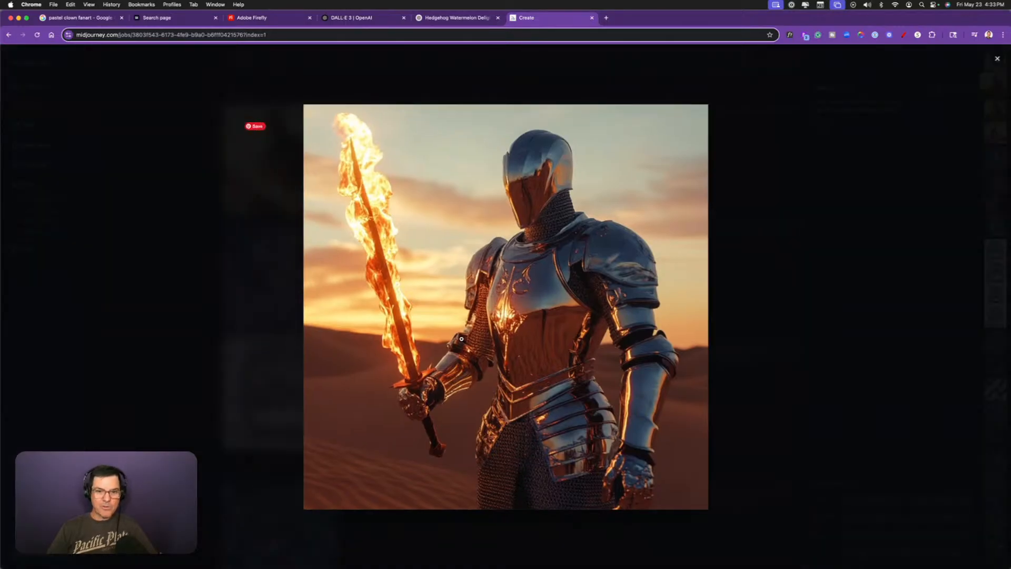
right_click(504, 202)
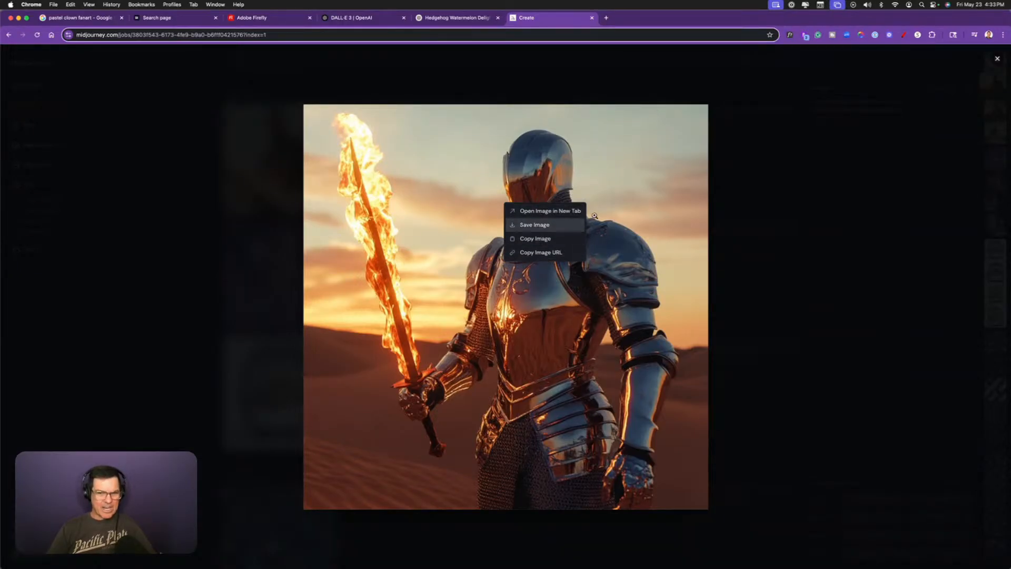
left_click(829, 209)
right_click(529, 187)
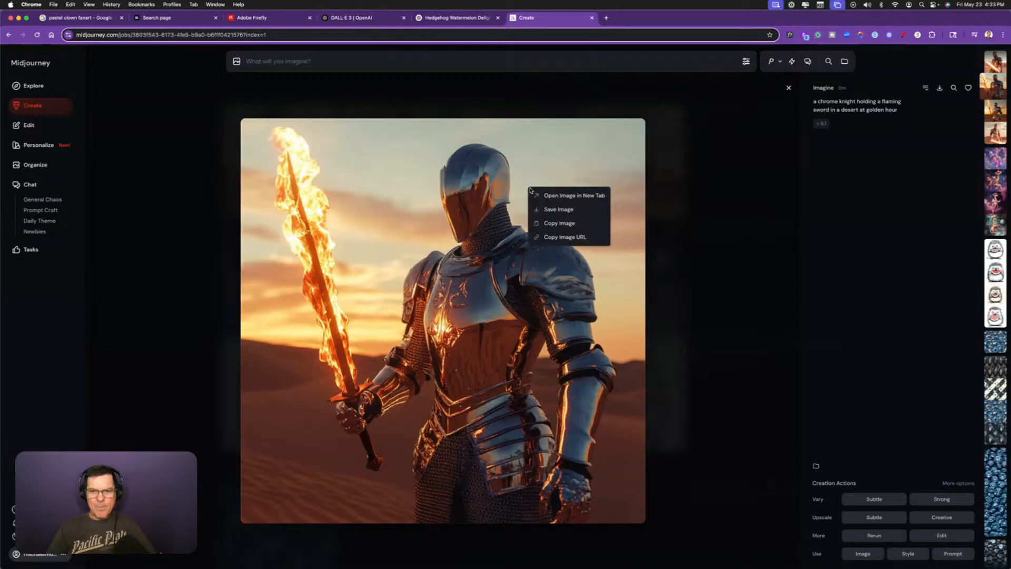
left_click(574, 224)
- Switch to Photoshop (Beta) and create a new 1024 × 1024 px document at 72 pixels/inch with a white background
mouse_move(569, 564)
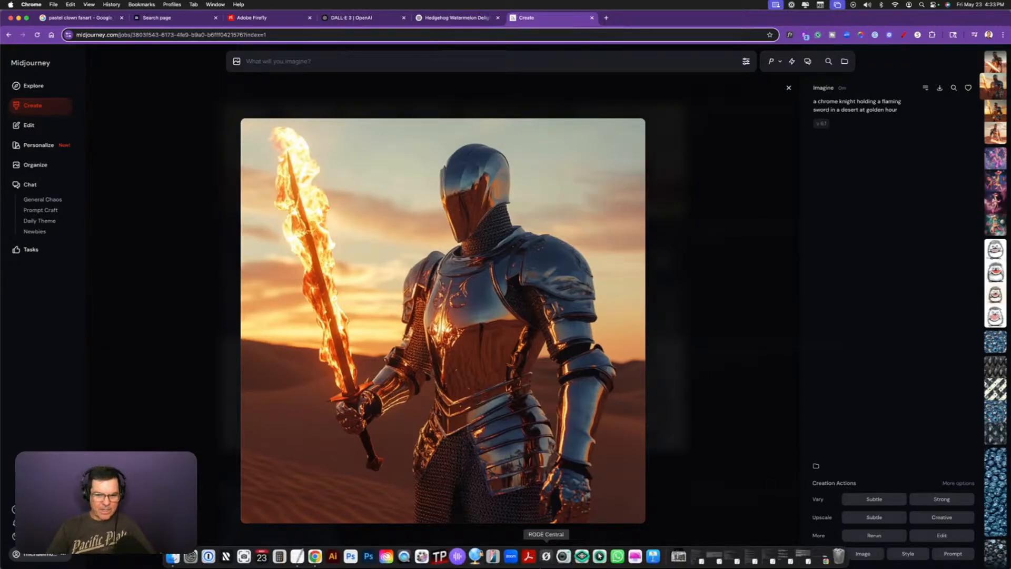
left_click(352, 563)
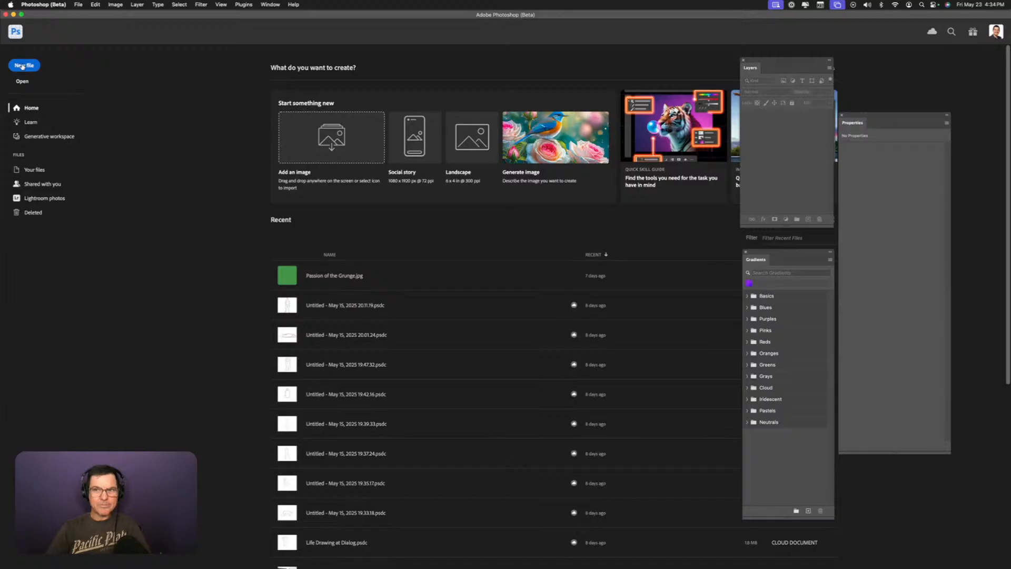
left_click(23, 66)
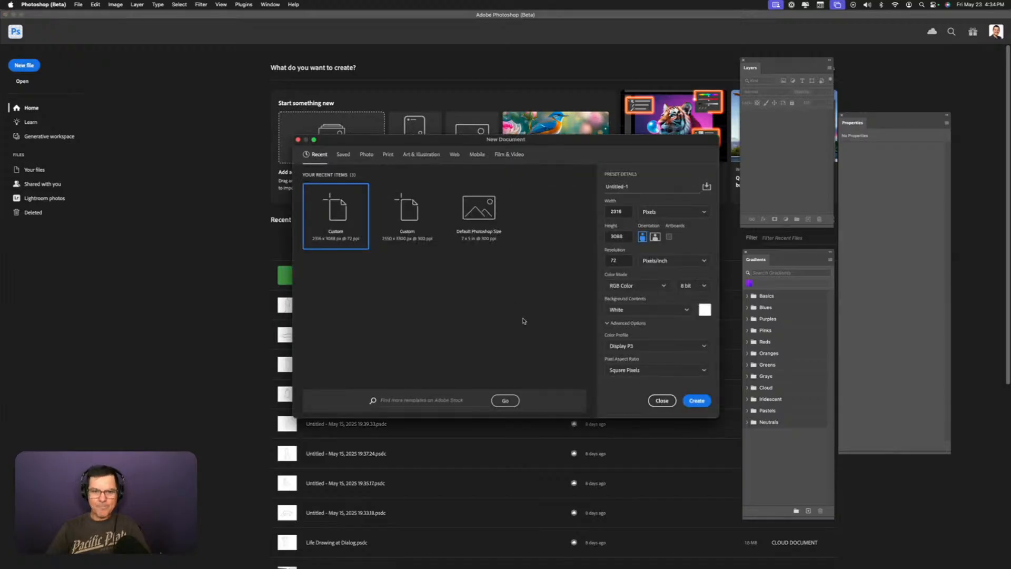
left_click(697, 401)
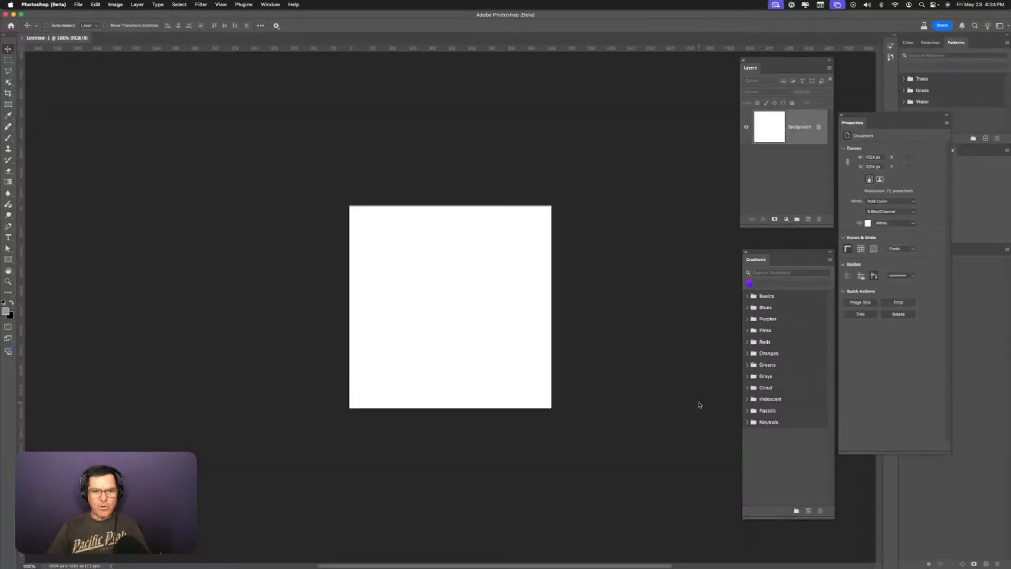
- Add a new layer above the background and paste the copied knight image onto it
key("super+shift+alt+n")
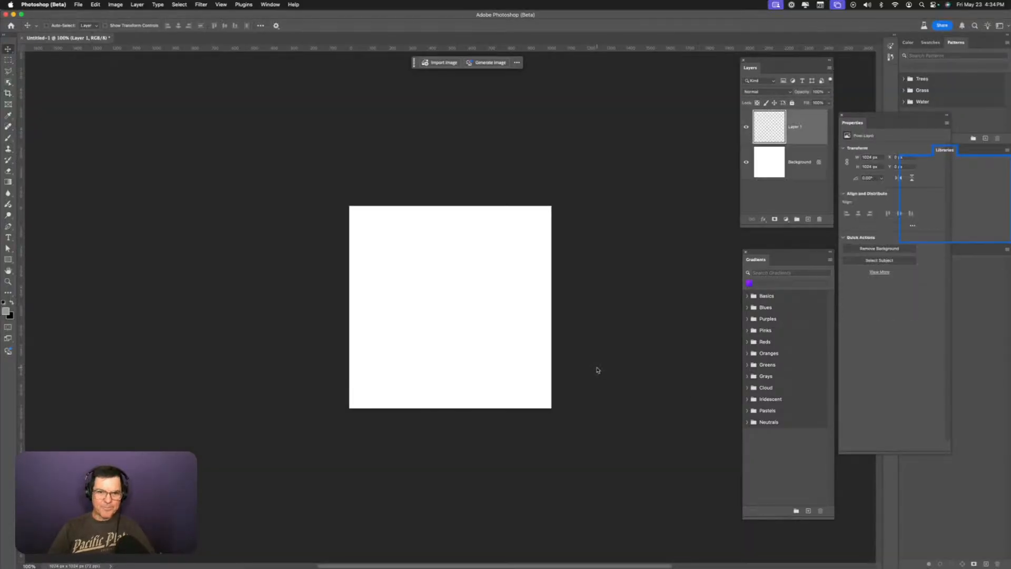
key("super+v")
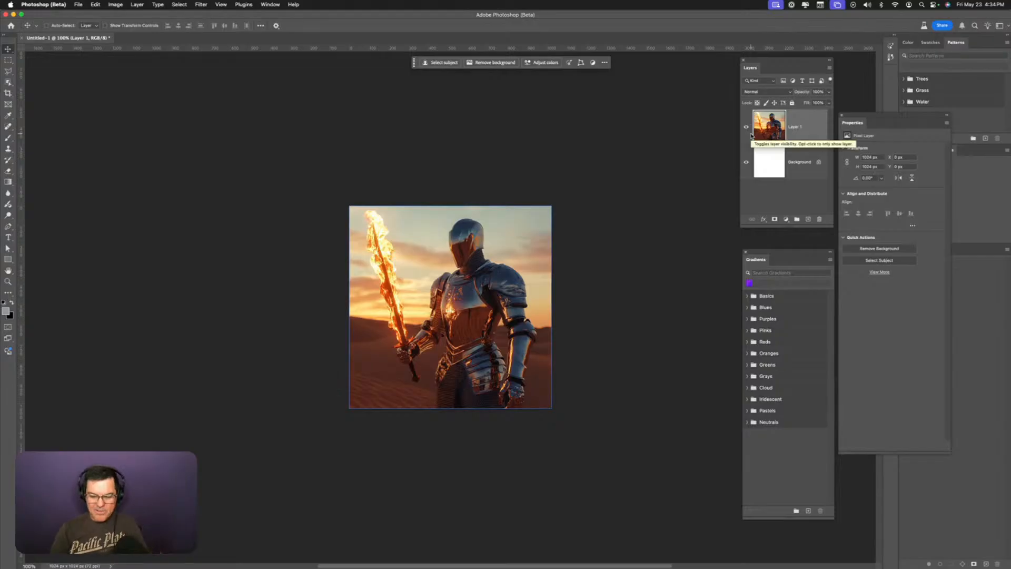
key("super+0")
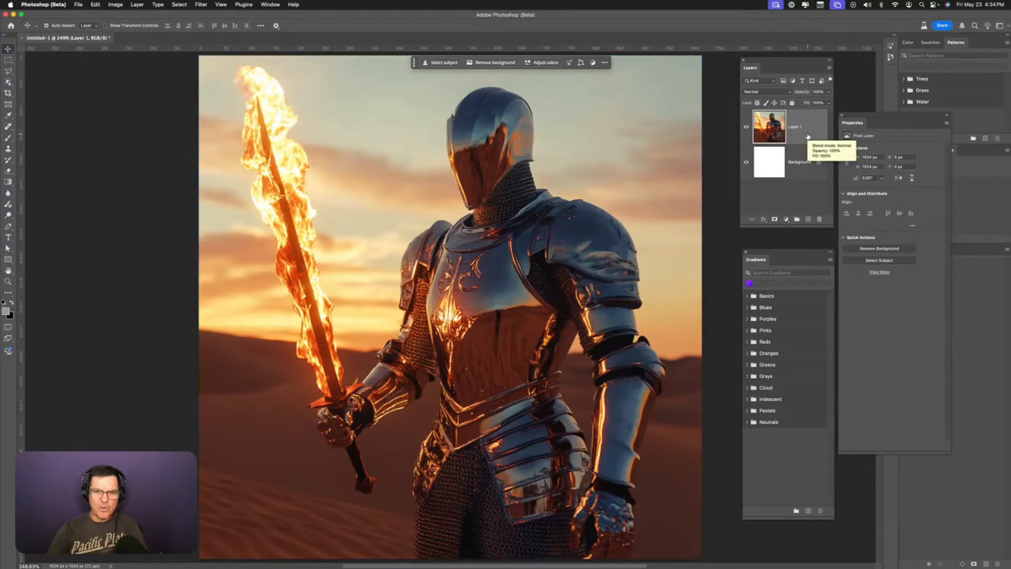
key("super+BackSpace")
key("super+z")
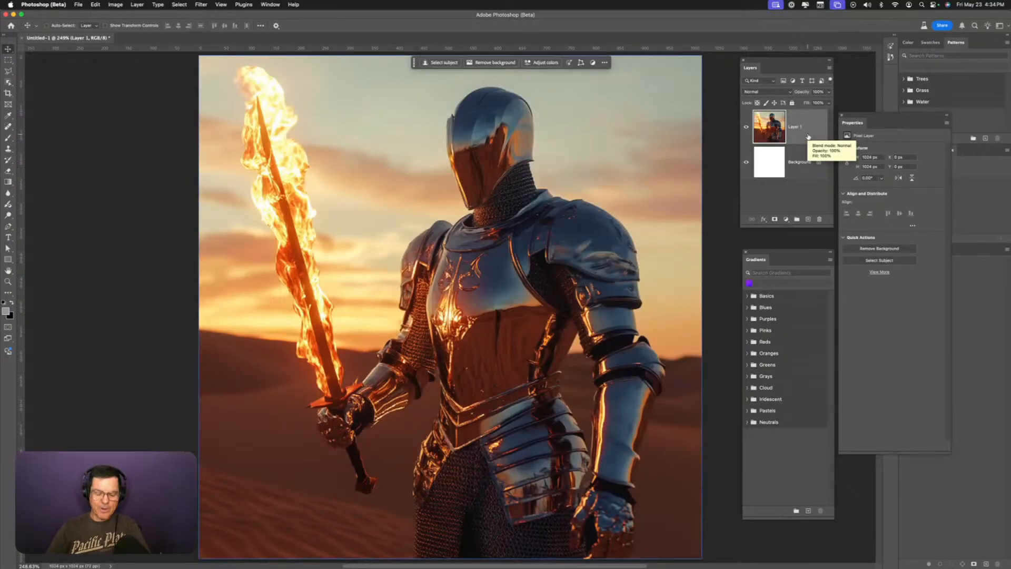
key("super+minus")
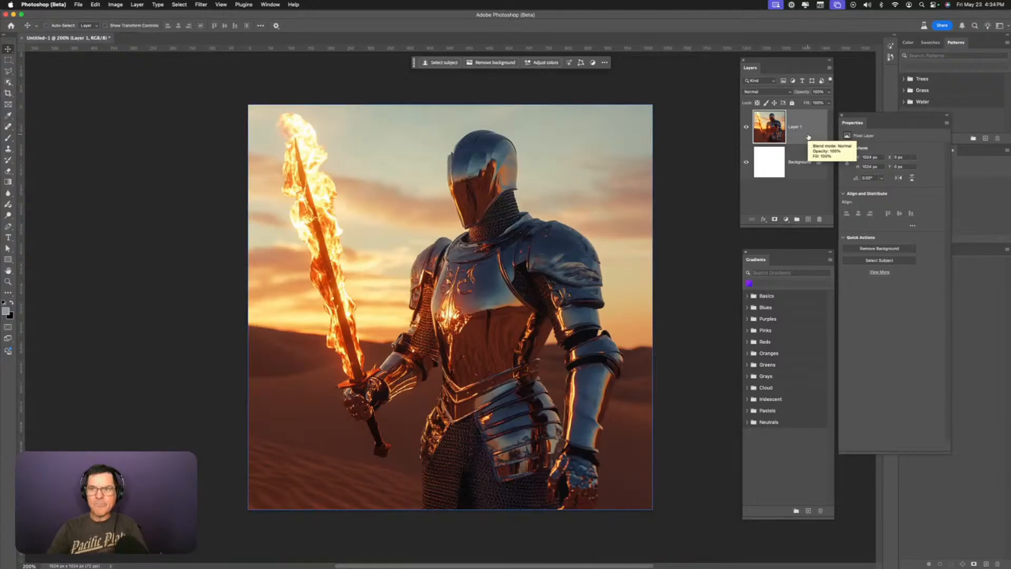
- Launch the Keystroke Pro and Cursor Pro utilities, dismiss their welcome windows and return to the Photoshop document
mouse_move(748, 561)
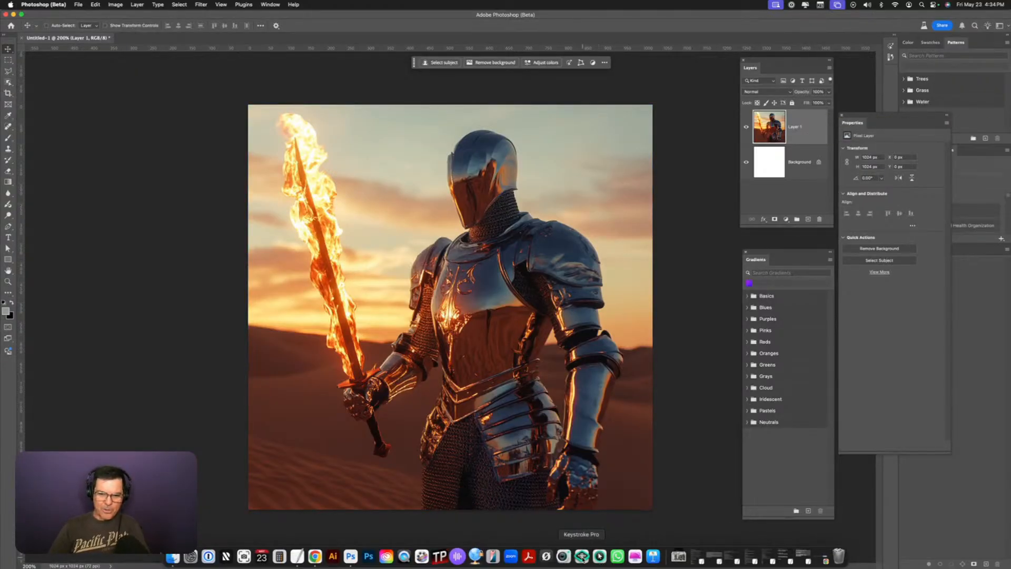
left_click(582, 556)
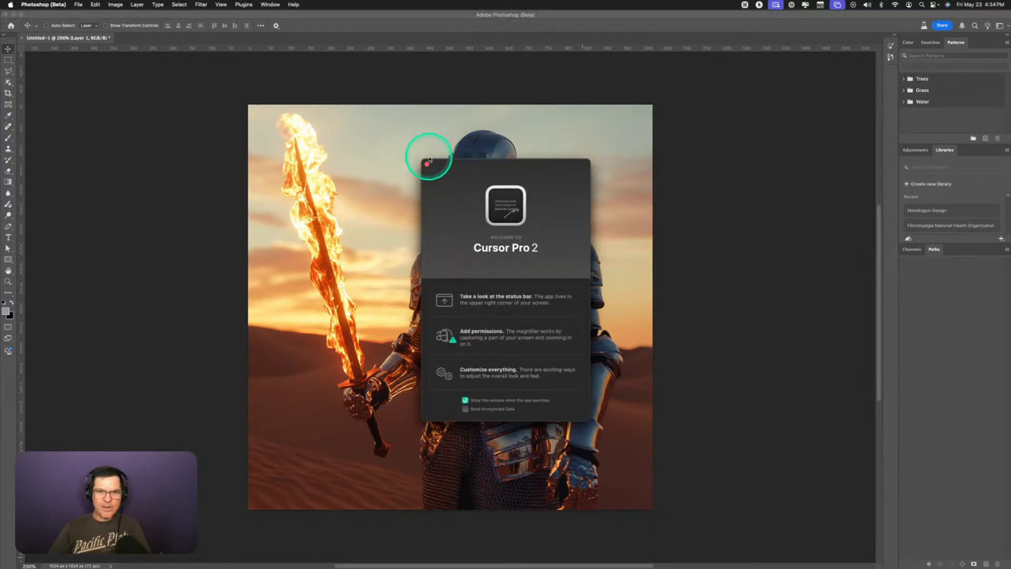
left_click(427, 166)
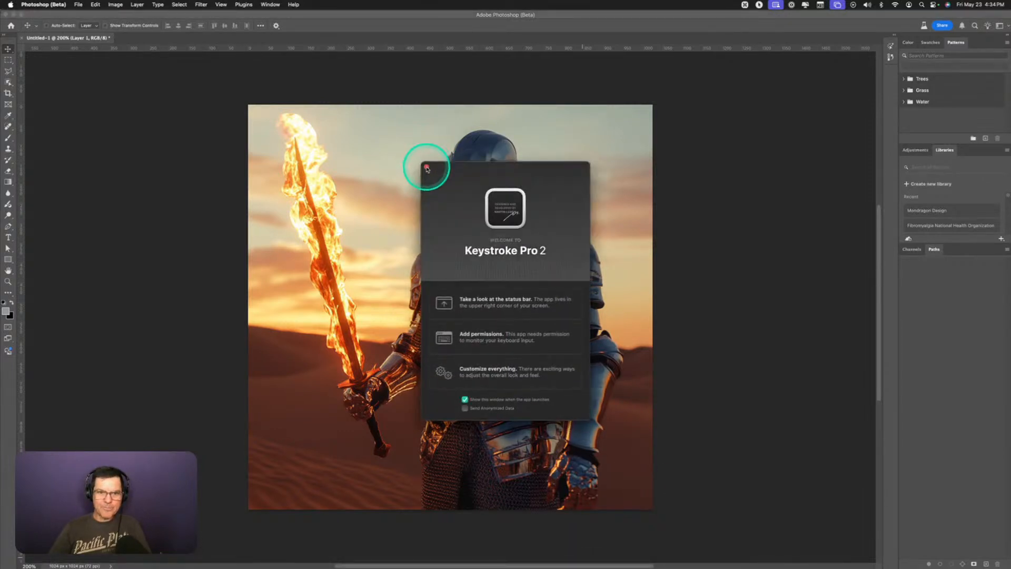
left_click(427, 167)
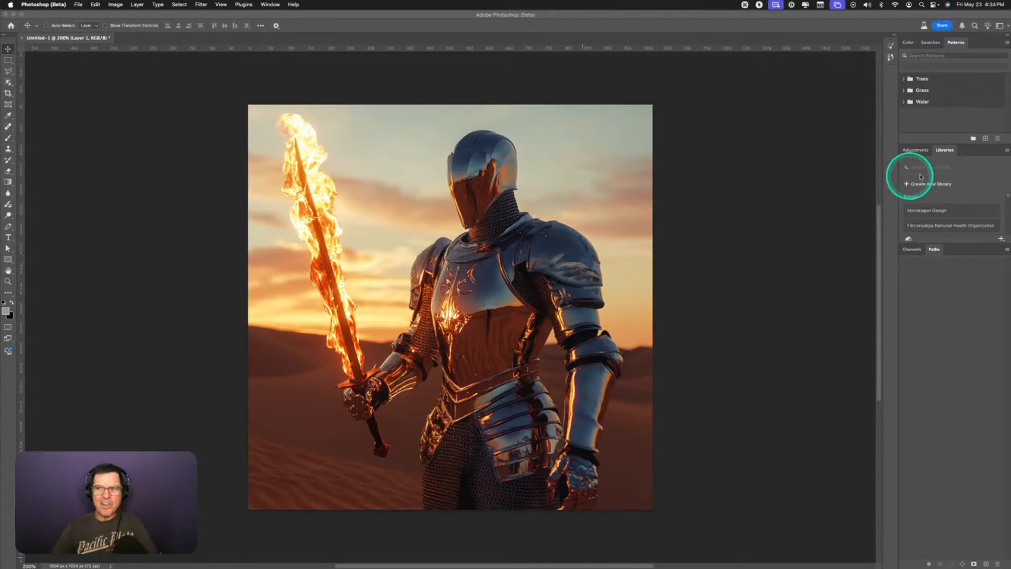
left_click(8, 49)
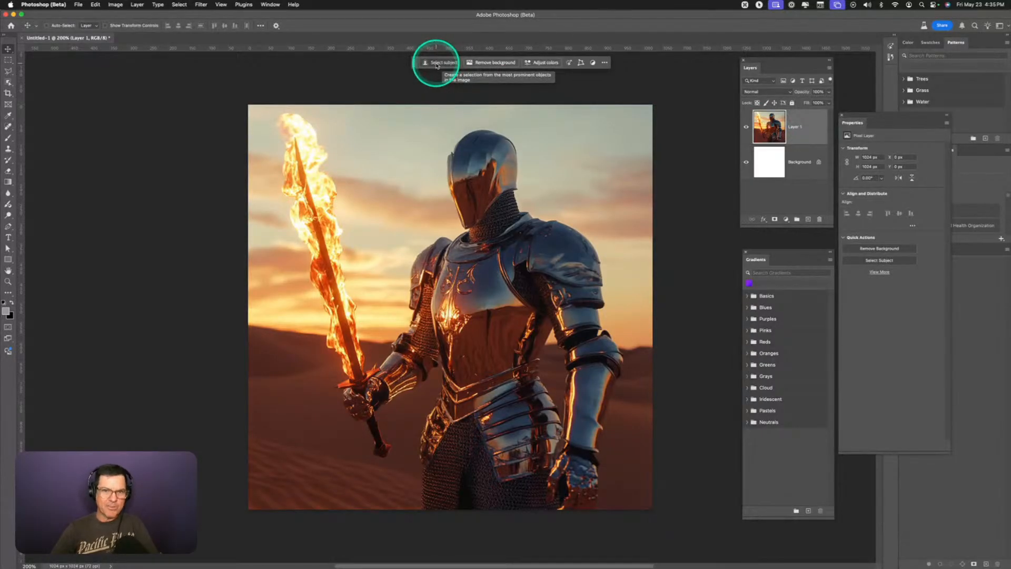
- Select the knight as the subject on Layer 1 and copy it onto a new layer
left_click(437, 64)
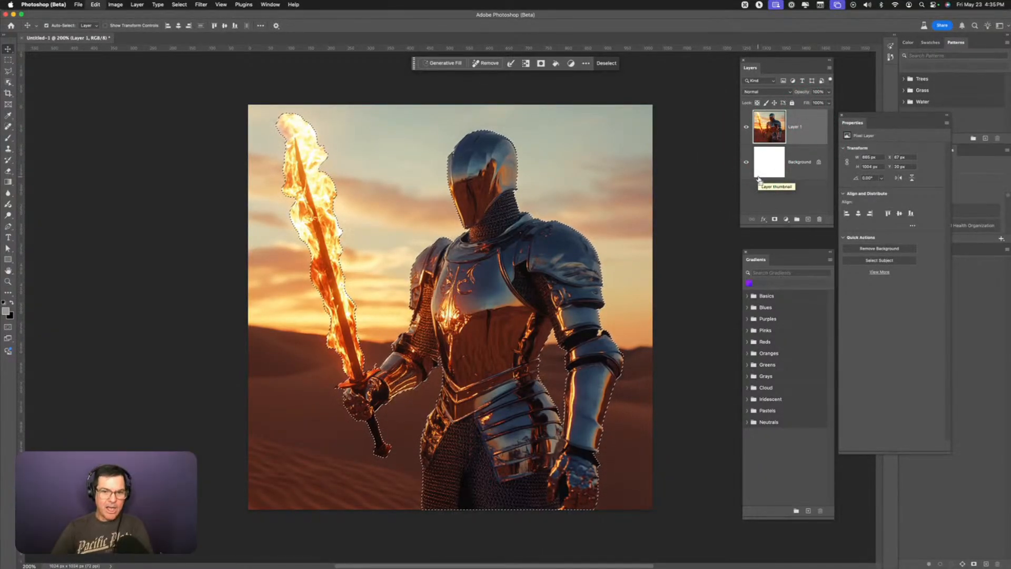
key("super+c")
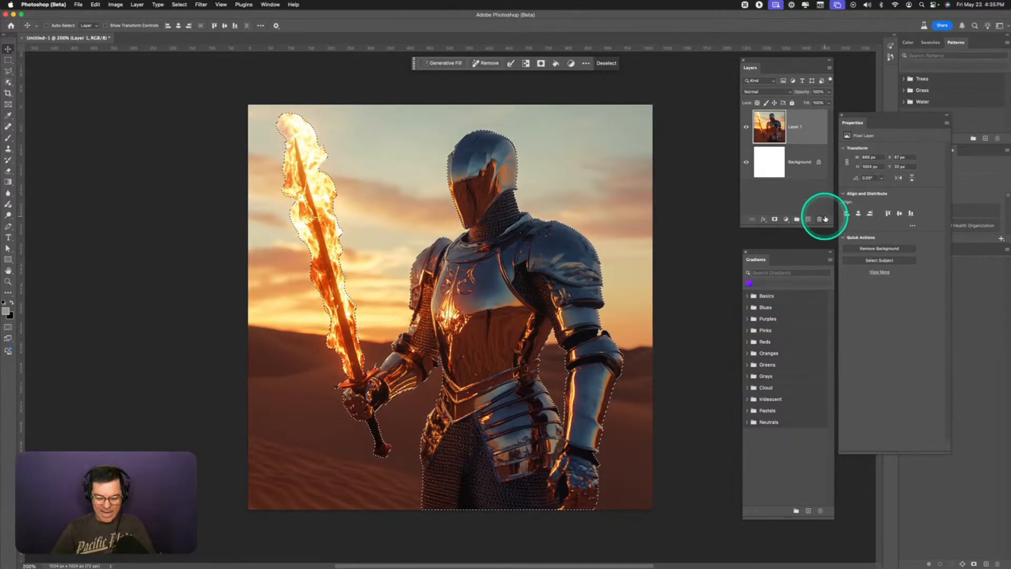
key("super+v")
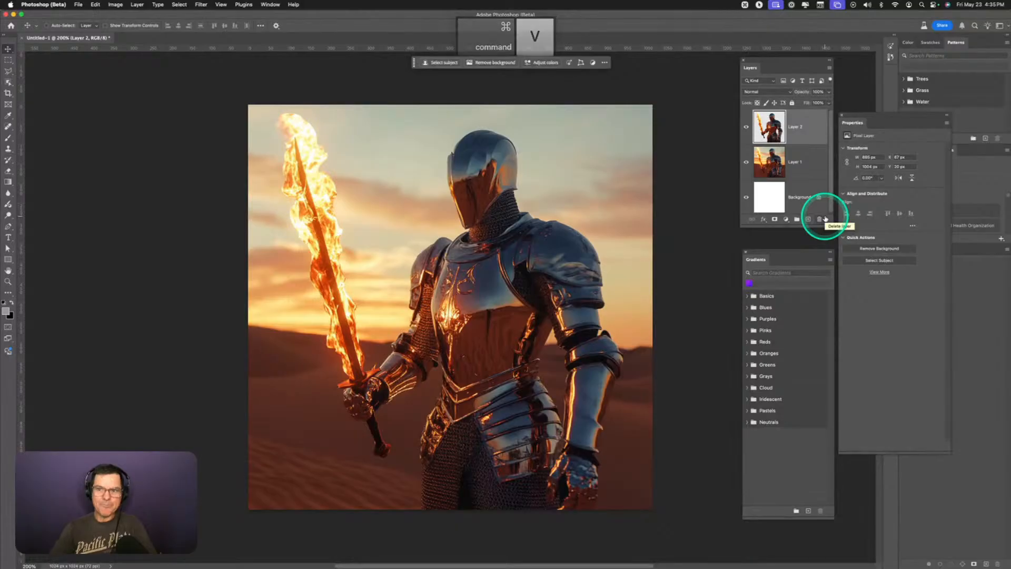
- Inspect the copied knight with Layer 1 and Background hidden, restore those two layers and hide Layer 2
left_click(745, 162)
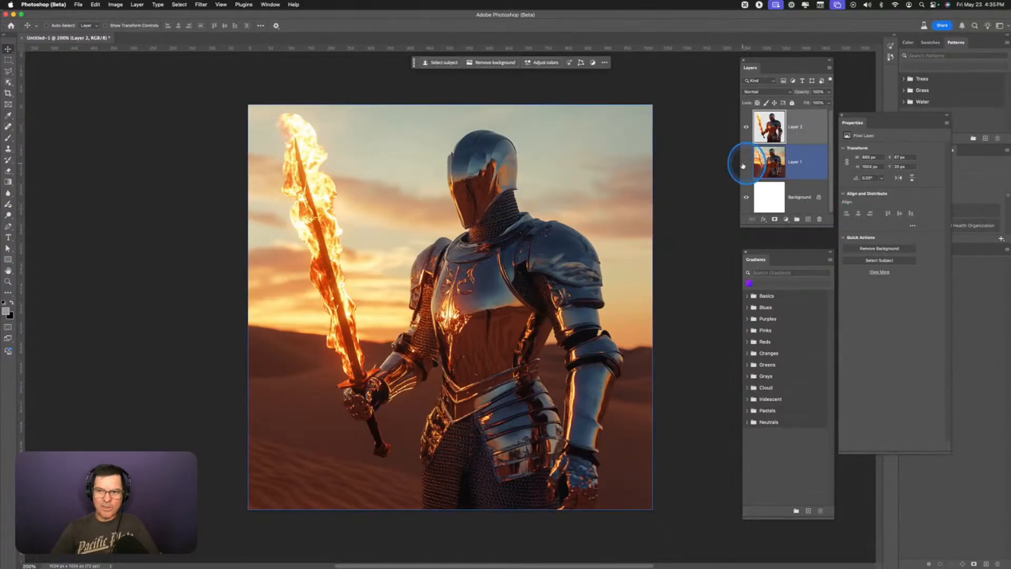
left_click(747, 210)
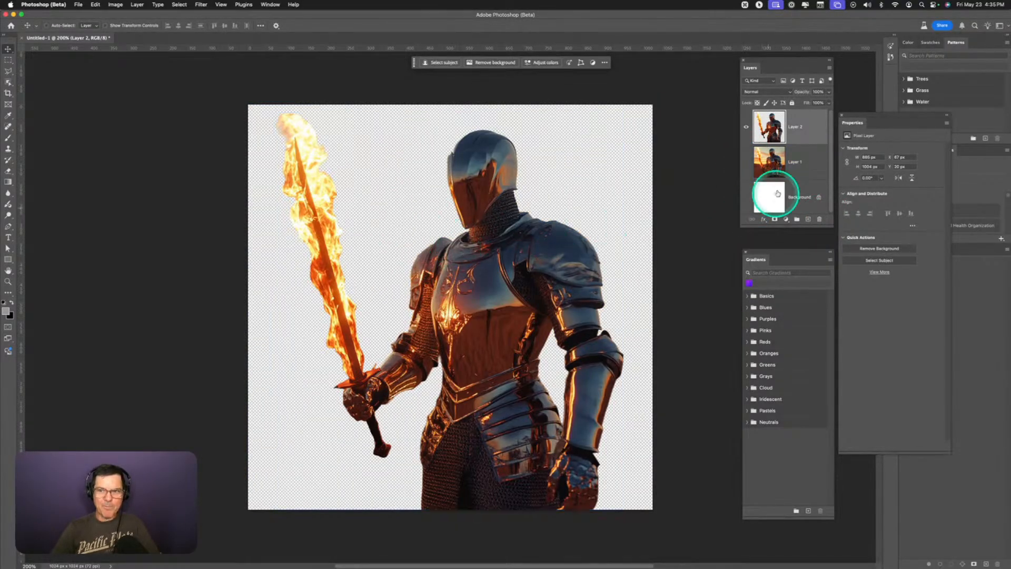
left_click(747, 160)
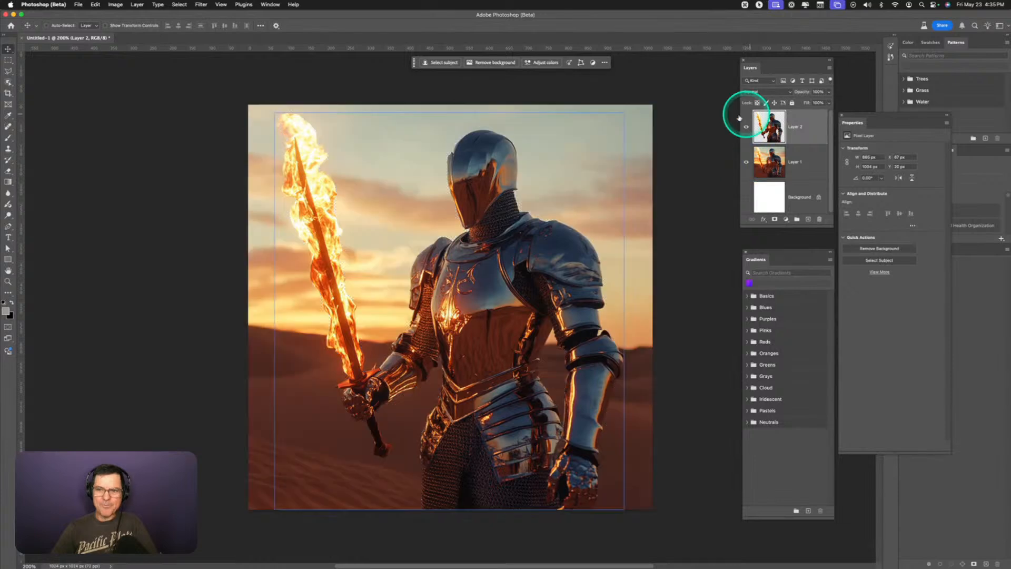
left_click(747, 197)
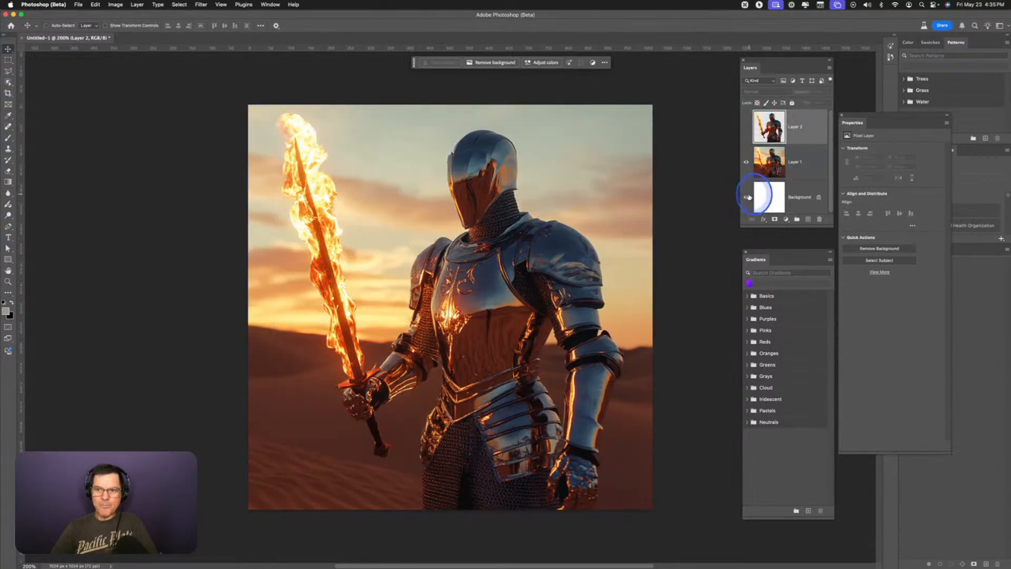
- Remove the background from Layer 1 with a layer mask and display that mask alone on the canvas
left_click(797, 166)
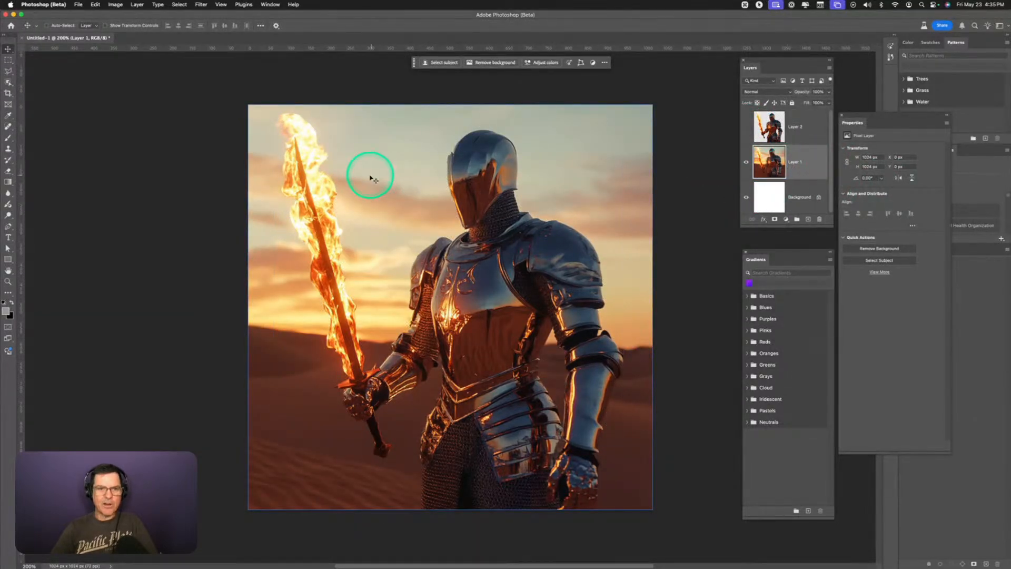
left_click(488, 63)
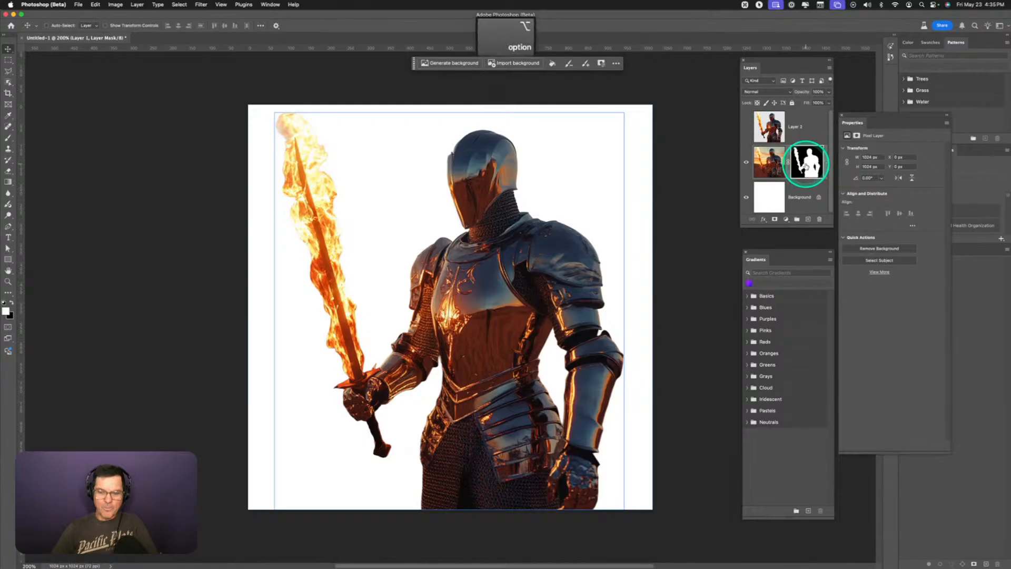
left_click(806, 167, "alt")
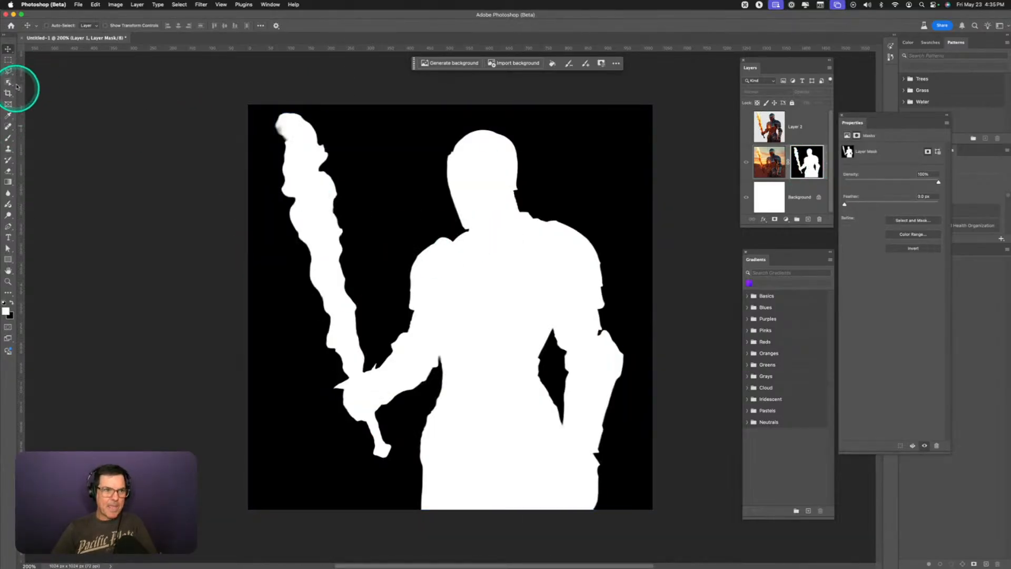
mouse_move(314, 199)
left_mouse_down()
mouse_move(327, 229)
mouse_move(312, 191)
left_mouse_up()
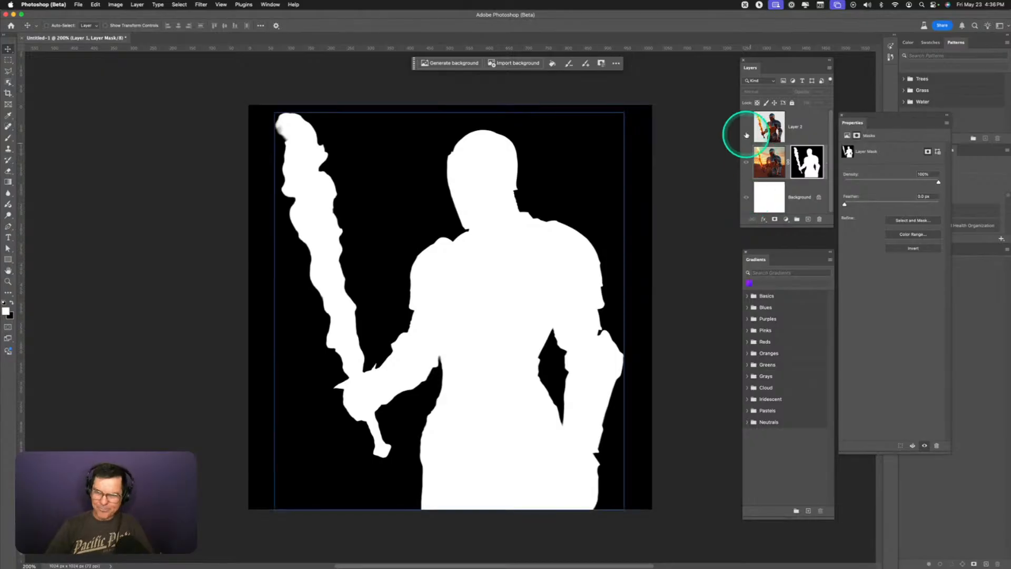
- Return from the mask view to the Layer 1 image and check the cutout with the Background layer hidden and shown
left_click(767, 160)
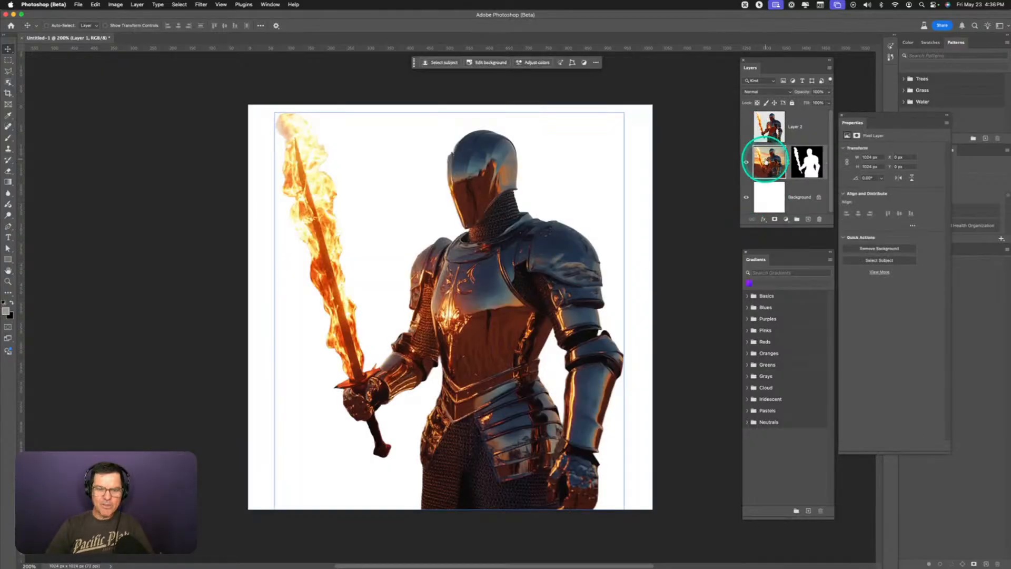
left_click(747, 199)
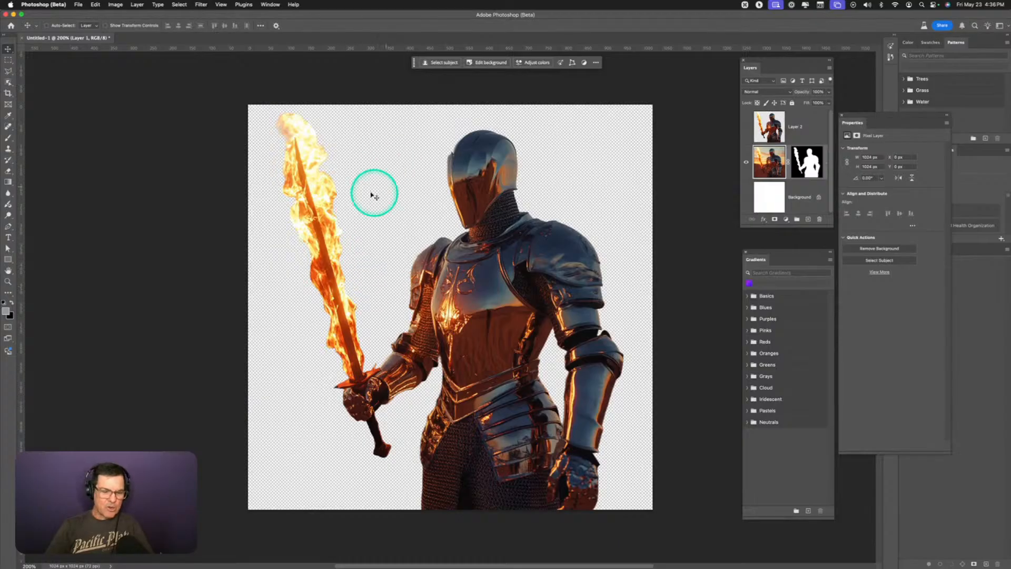
left_click(746, 198)
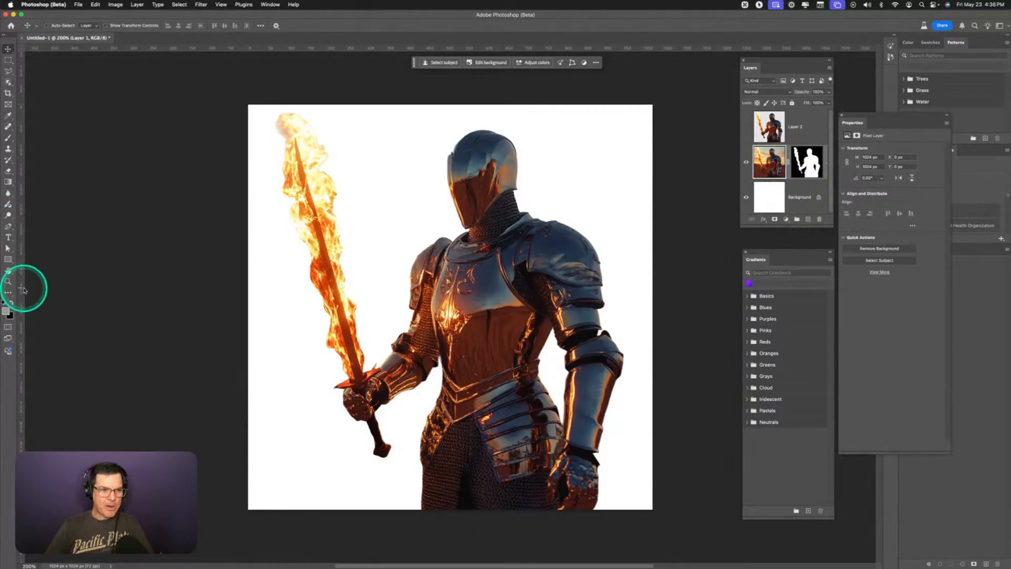
- Confirm light gray #a8a7a7 as the foreground color and fill the Background layer with it
left_click(6, 310)
left_click_drag(647, 258, 543, 121)
left_click_drag(502, 313, 487, 180)
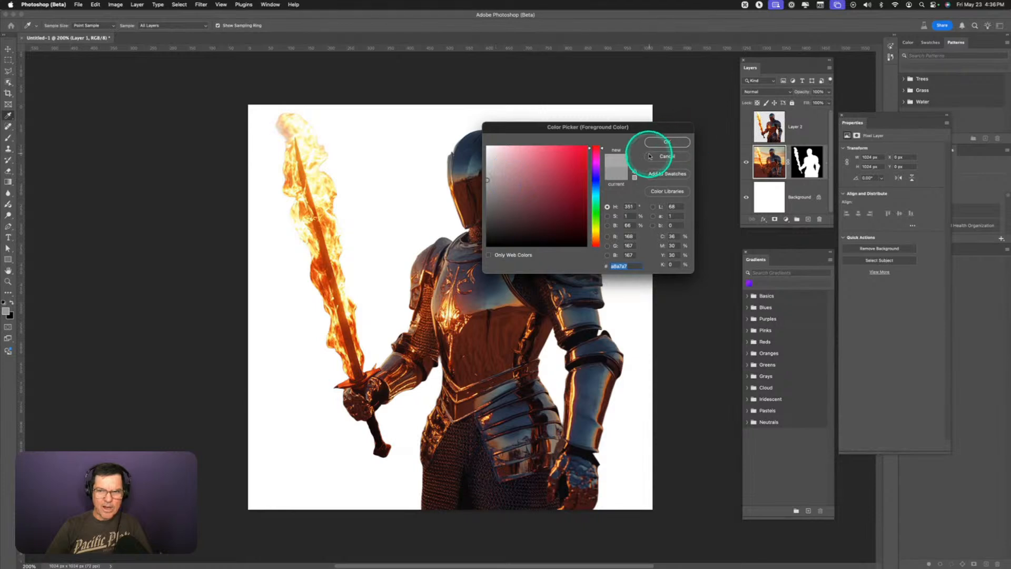
left_click(667, 142)
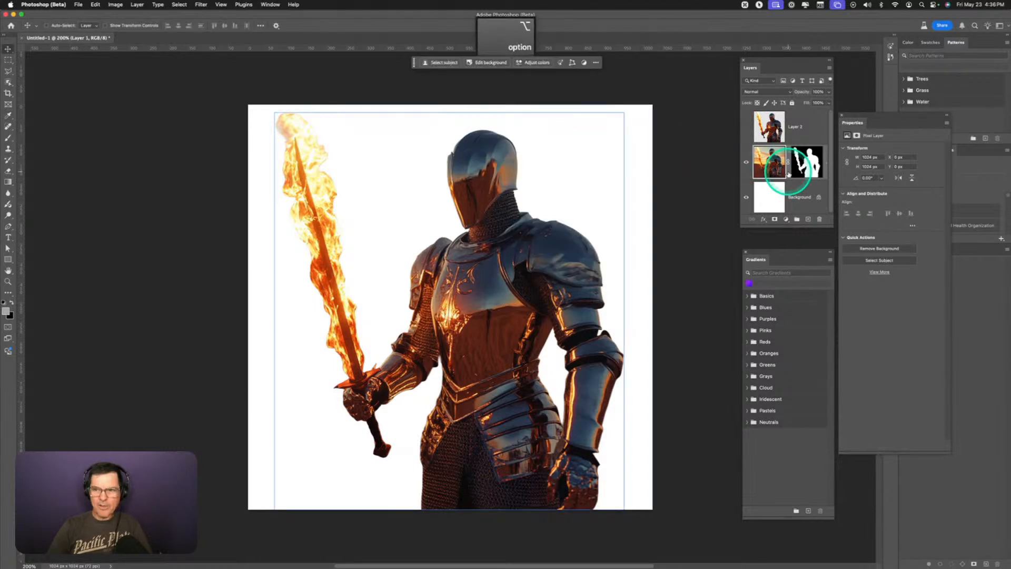
left_click(806, 200)
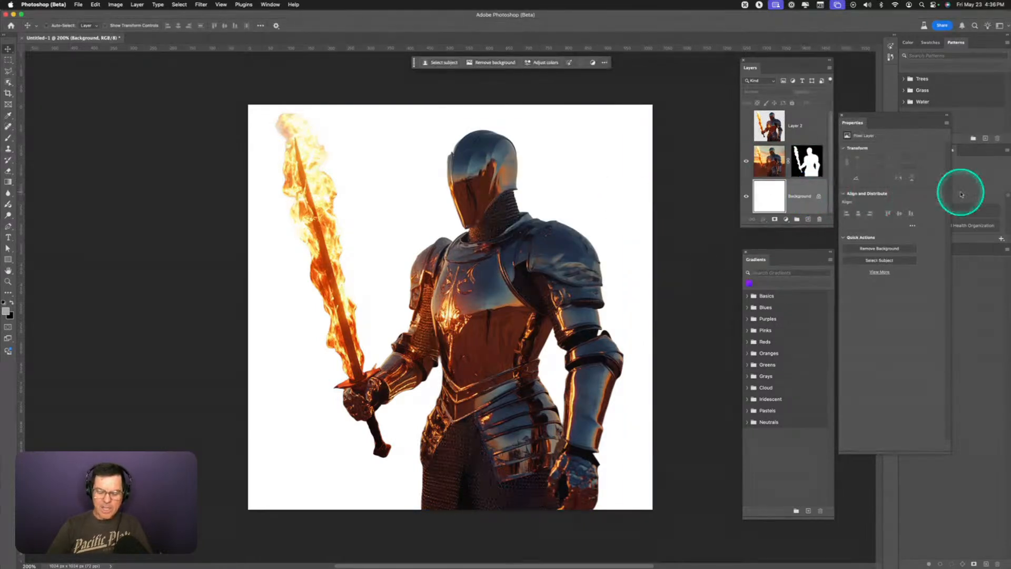
key("alt")
key("alt+BackSpace")
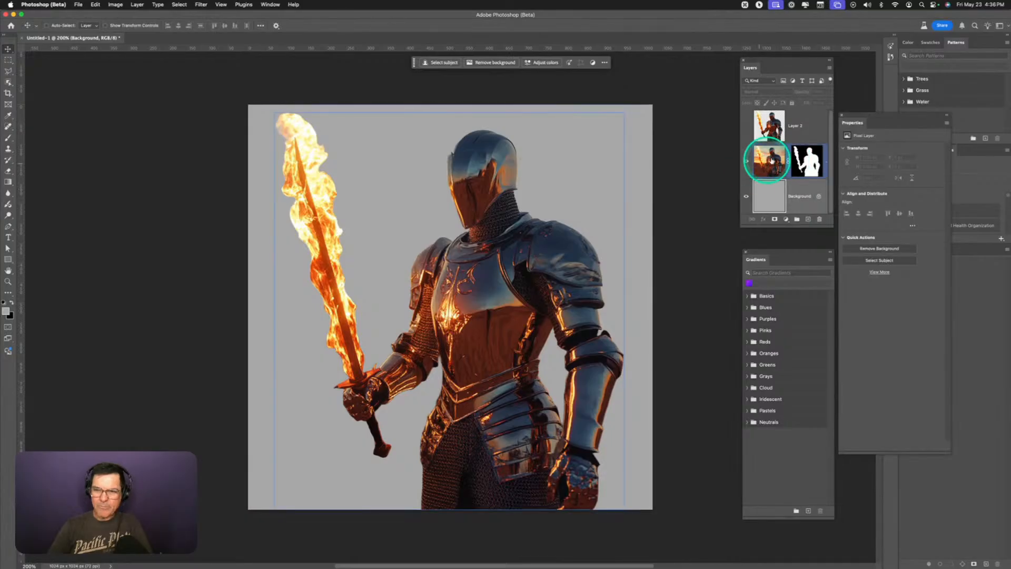
- Compare the knight with and without its background by repeatedly disabling and re-enabling Layer 1's mask, leaving it enabled
key("shift")
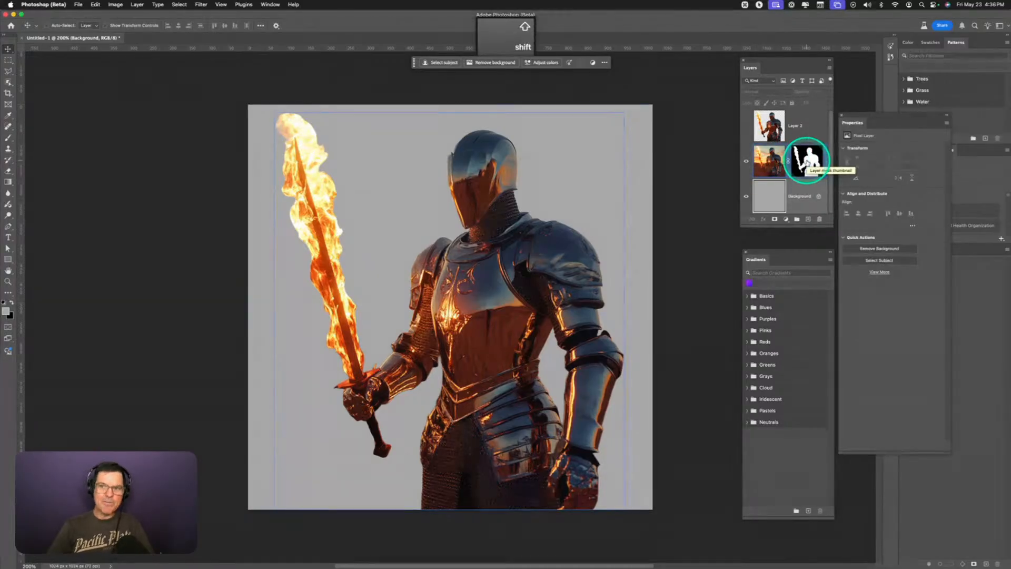
left_click(808, 160, "shift")
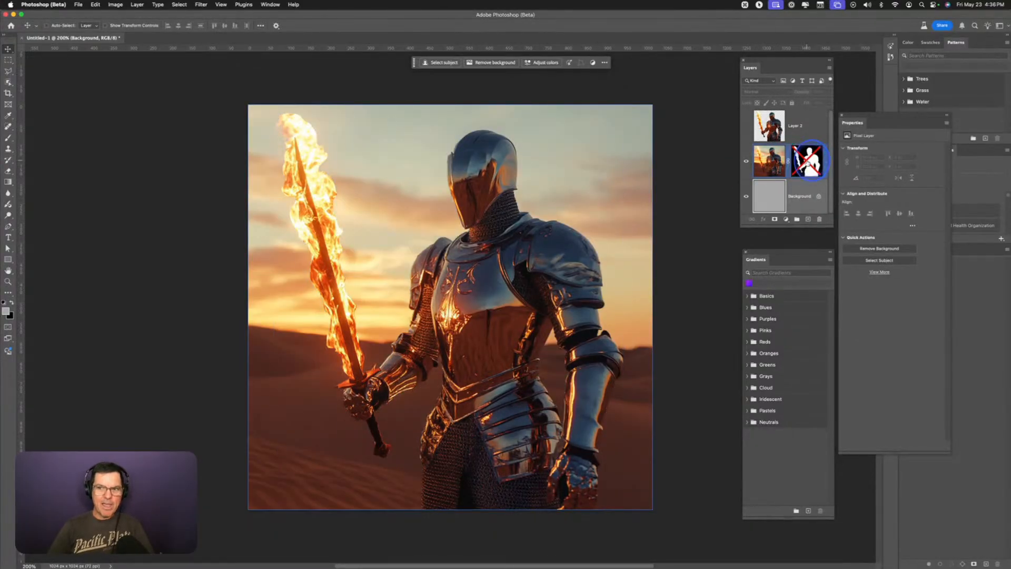
left_click(809, 160, "shift")
left_click(808, 161, "shift")
left_click(808, 162, "shift")
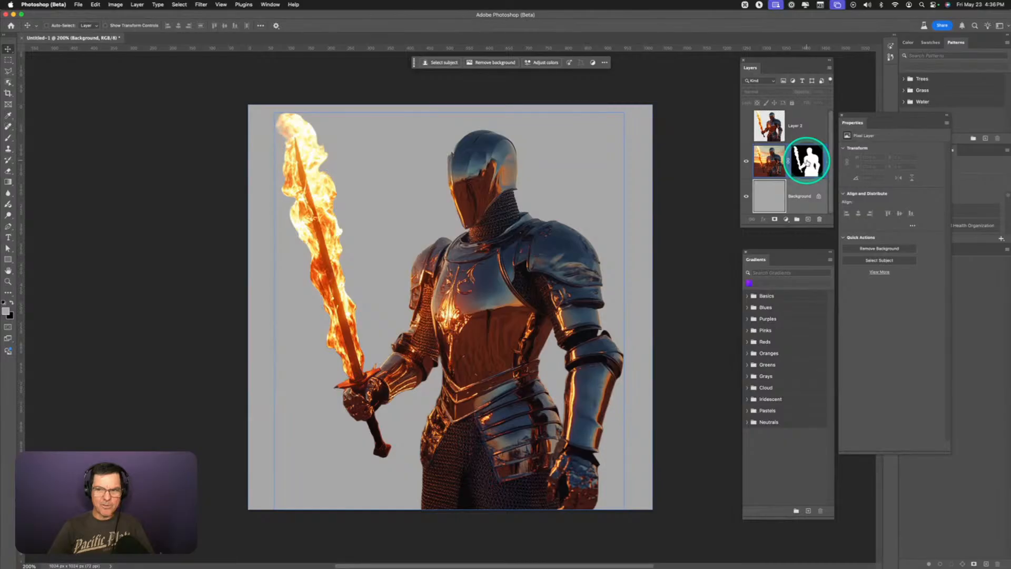
left_click(808, 162, "shift")
left_click(808, 162, "shift")
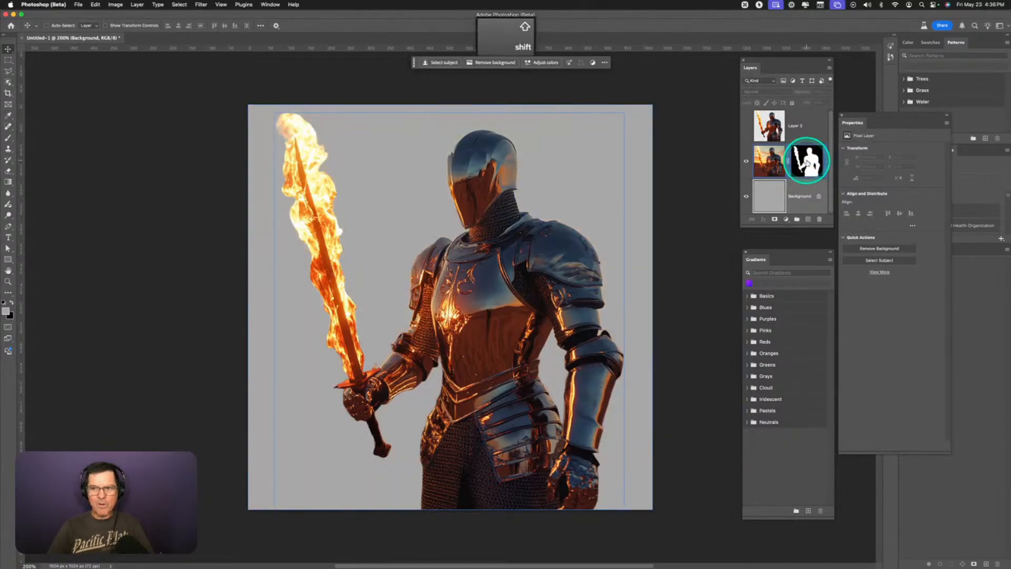
- Display Layer 1's mask alone and apply Levels to it, raising the output black level to about 60
key("alt")
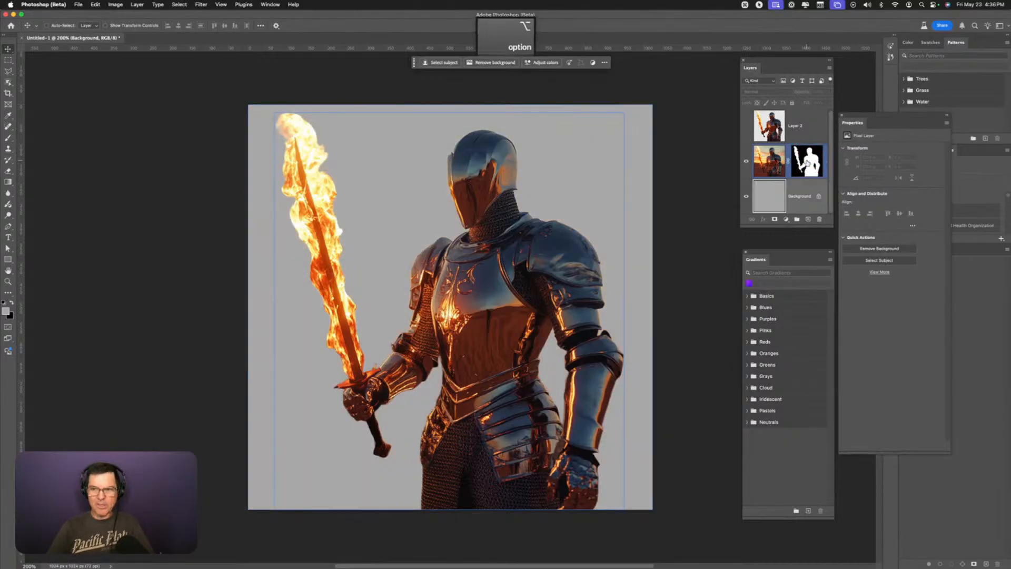
left_click(807, 162, "alt")
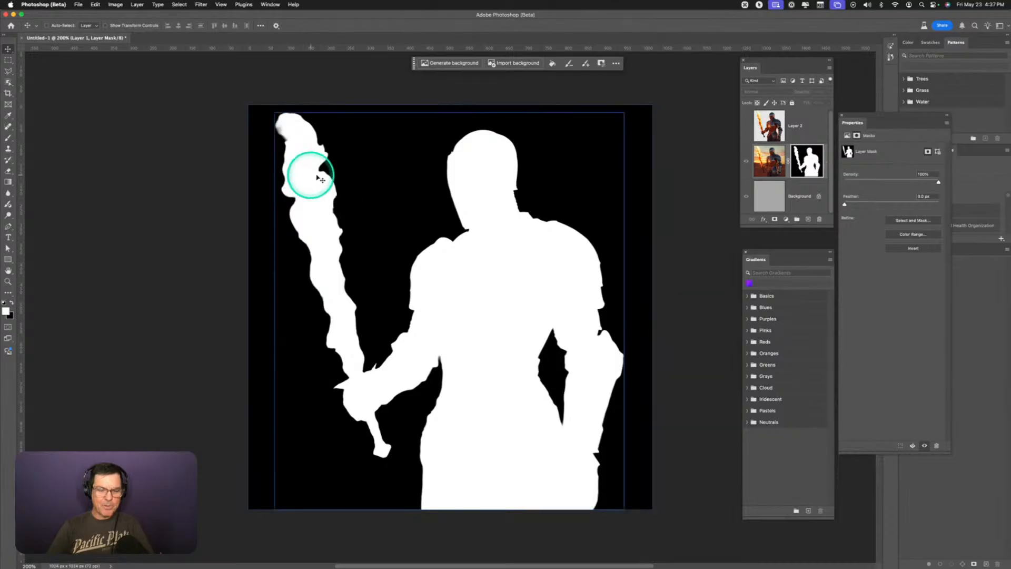
left_click(808, 159)
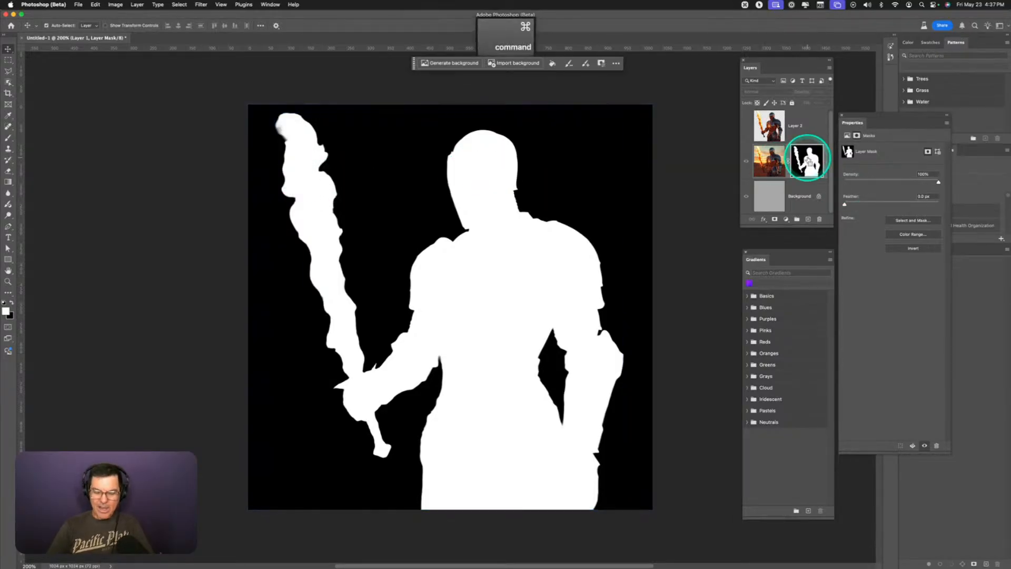
key("super+l")
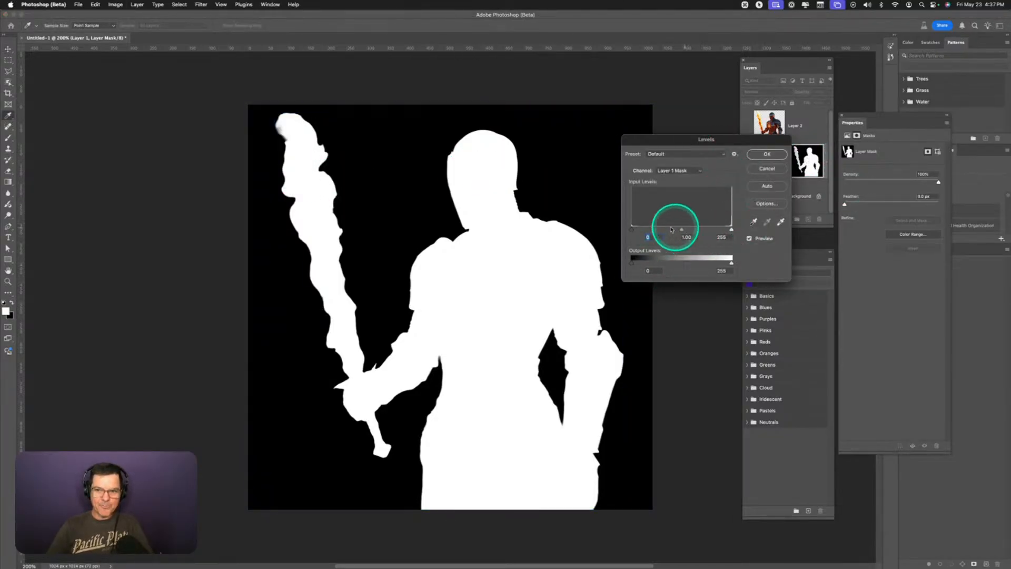
left_click_drag(633, 230, 655, 267)
type("0")
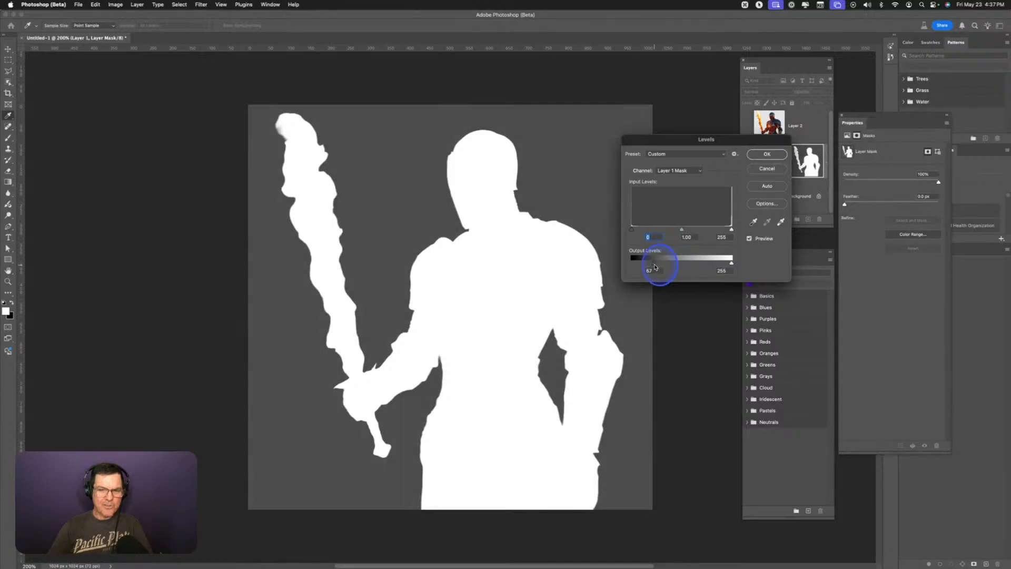
left_click_drag(709, 132, 624, 74)
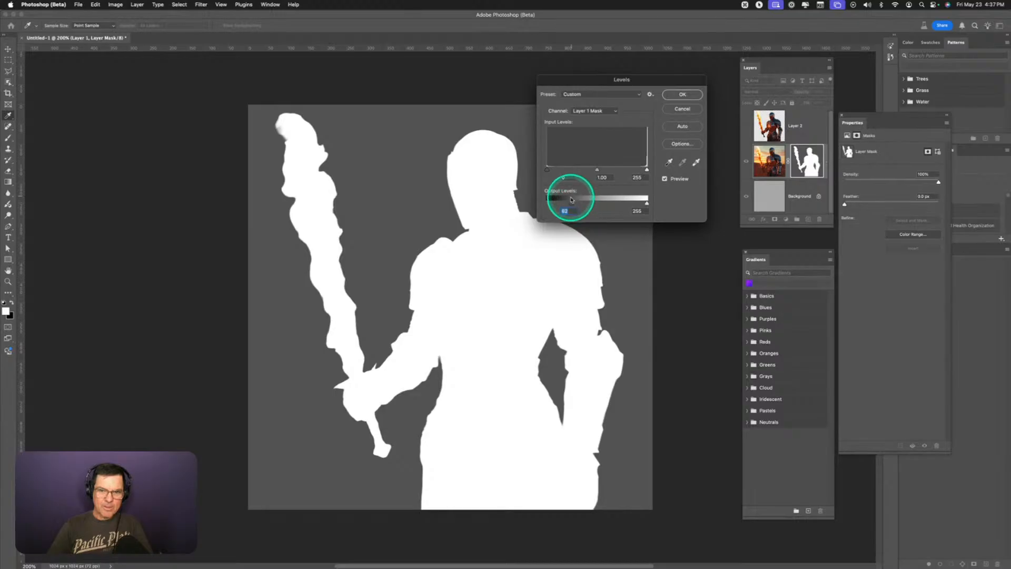
left_click_drag(573, 205, 570, 205)
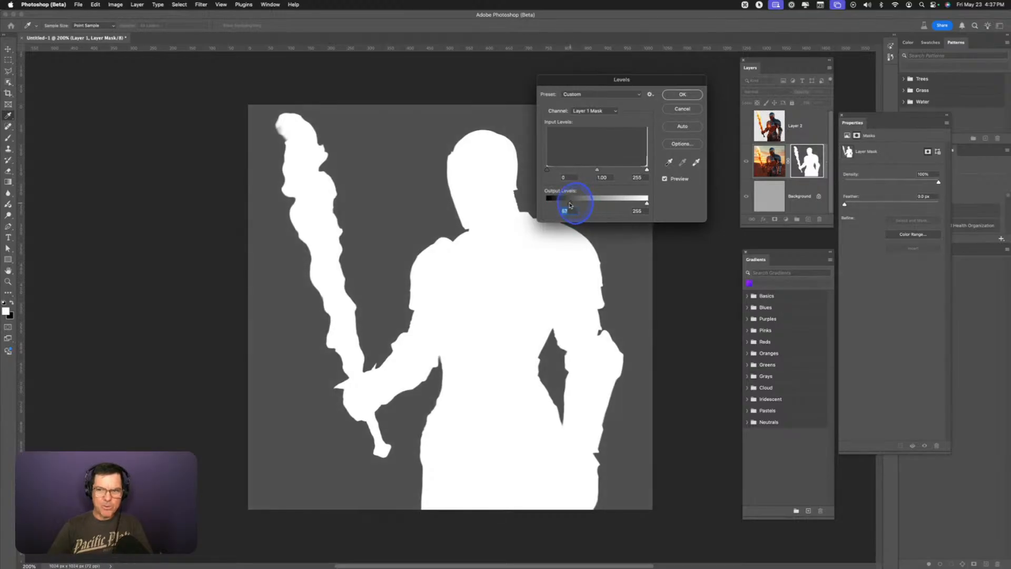
left_click(685, 95)
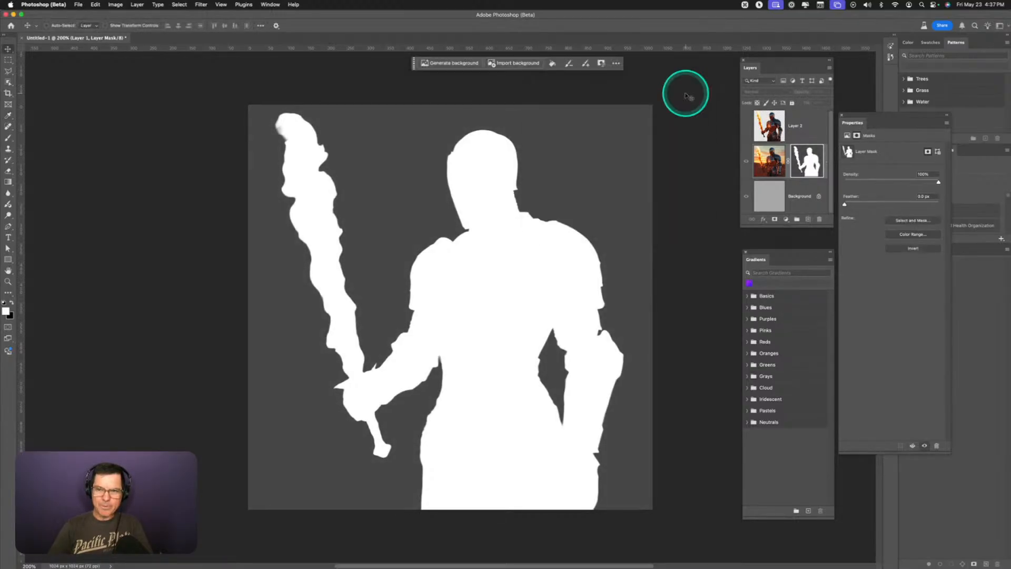
- Return from the mask view to the Layer 1 image and compare it with its mask disabled and re-enabled
left_click(772, 165)
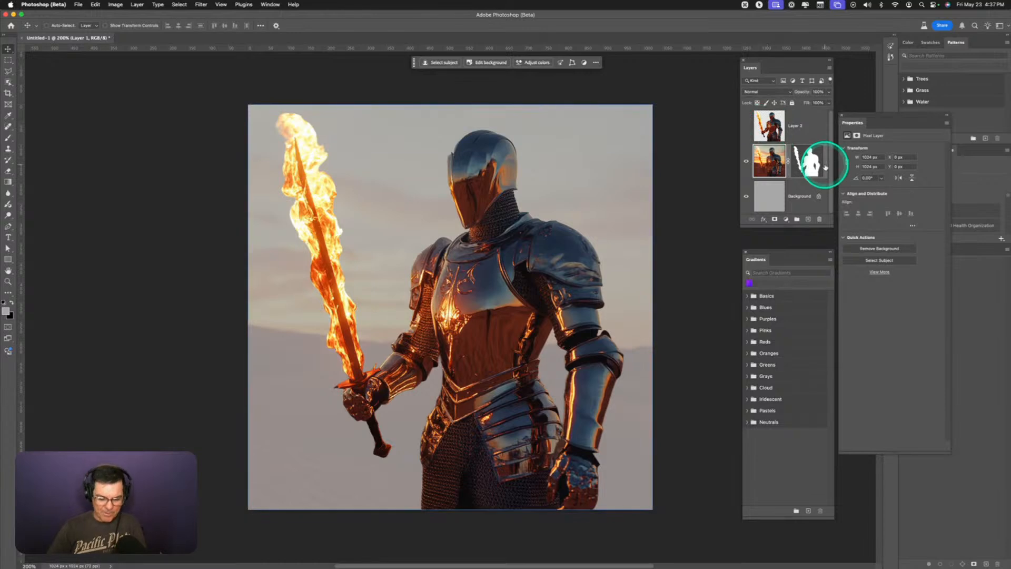
left_click(806, 159, "shift")
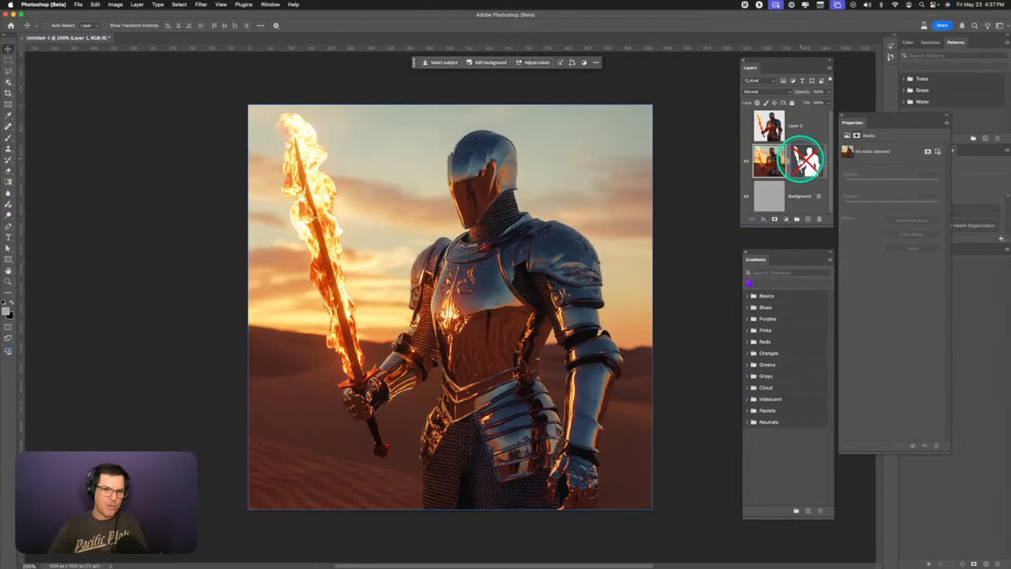
left_click(806, 158, "shift")
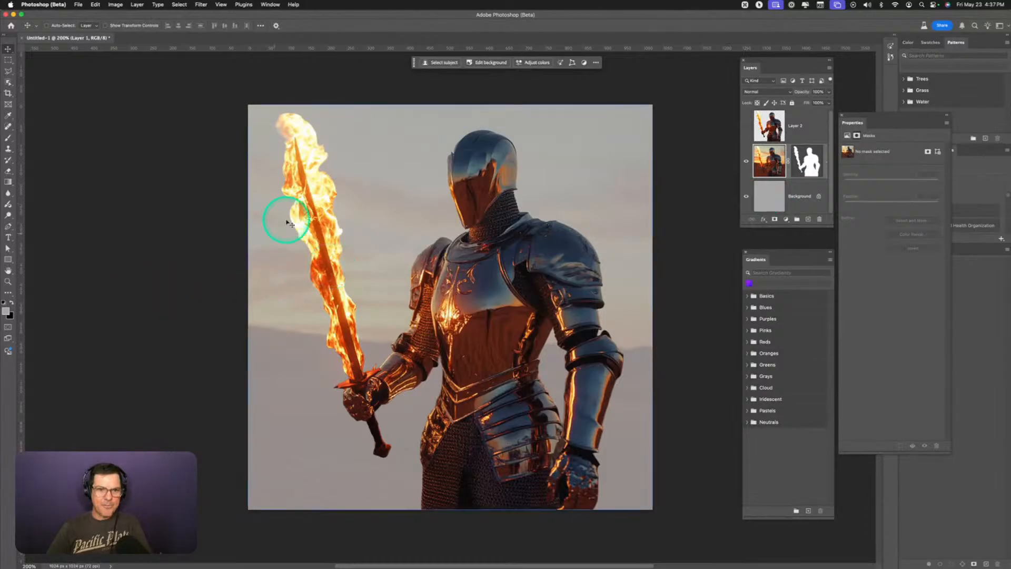
- Sample a dark blue from the knight's armor with the Eyedropper and fill the Background layer with it
left_click(8, 116)
left_click_drag(448, 358, 531, 404)
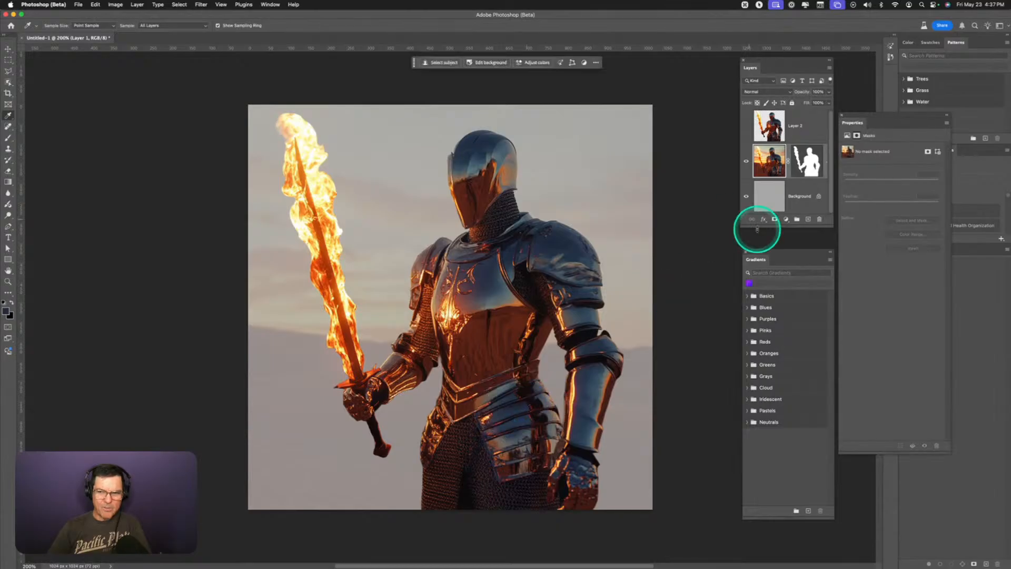
left_click(795, 189)
key("alt")
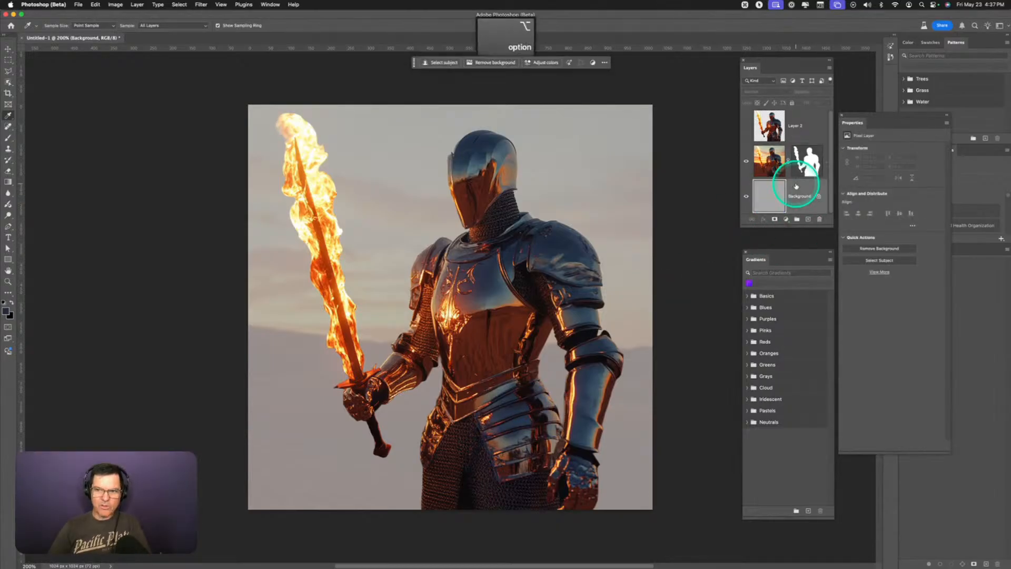
key("alt+BackSpace")
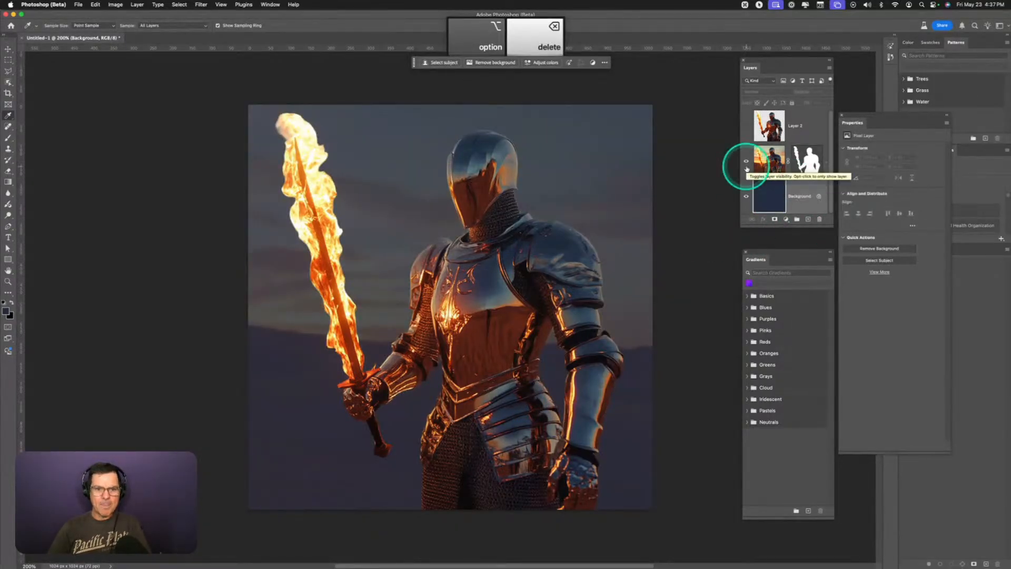
left_click_drag(756, 163, 810, 163)
key("shift")
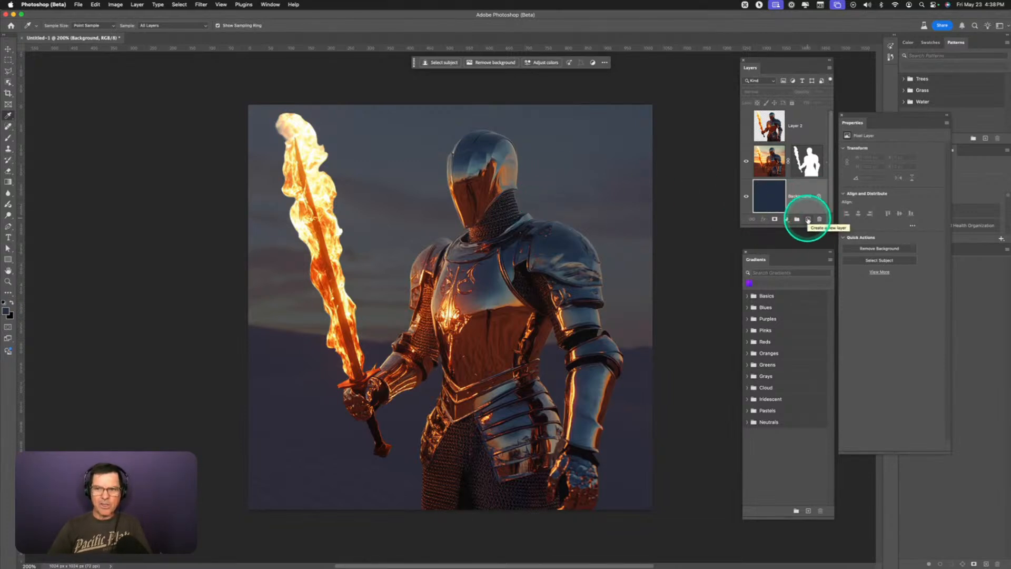
- Add a new layer above Background and set the Gradient tool to the Basics foreground-to-transparent preset with Reverse off
left_click(809, 219)
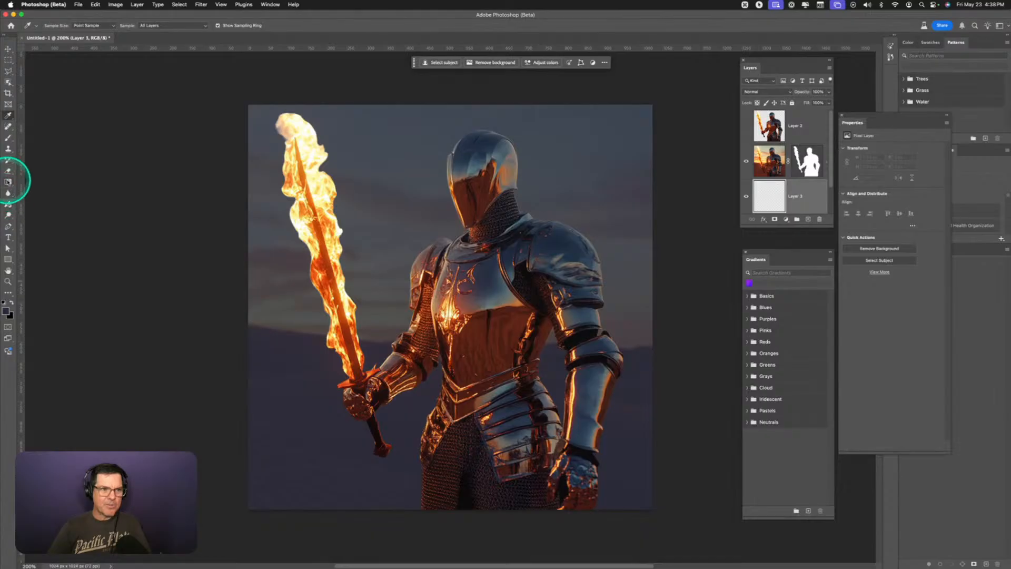
left_click(8, 181)
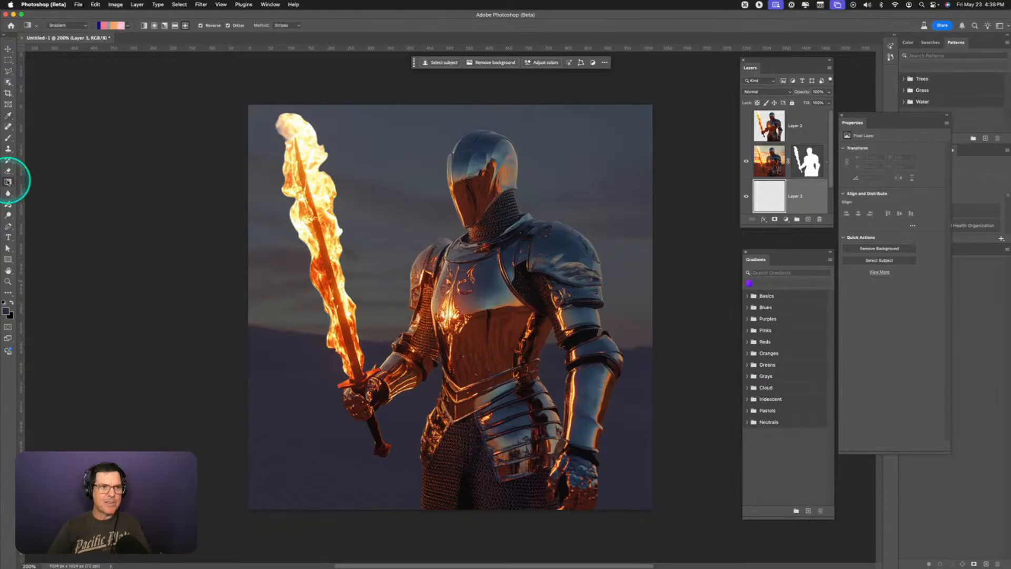
left_click(69, 25)
left_click(66, 25)
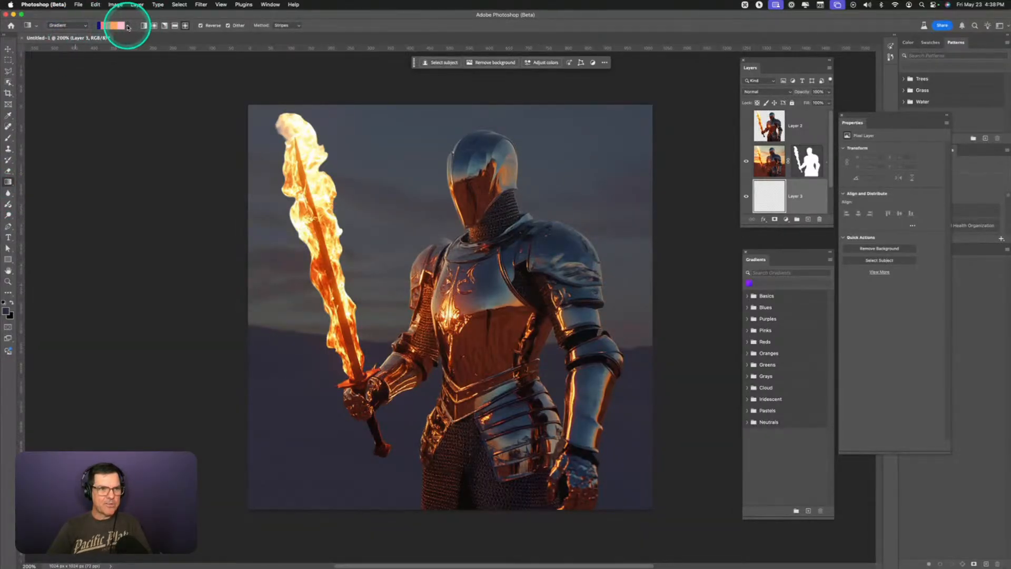
left_click(127, 25)
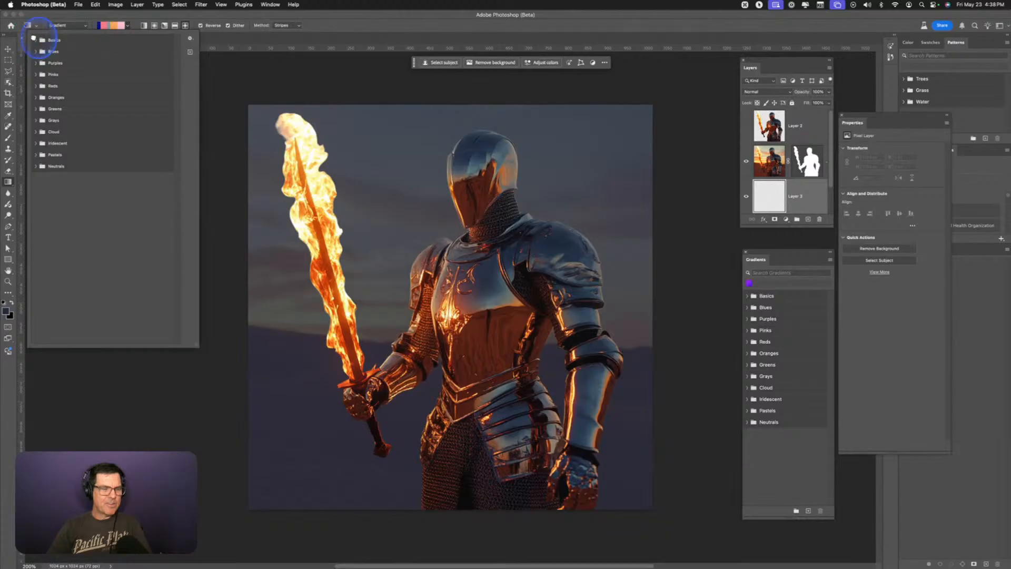
left_click(34, 39)
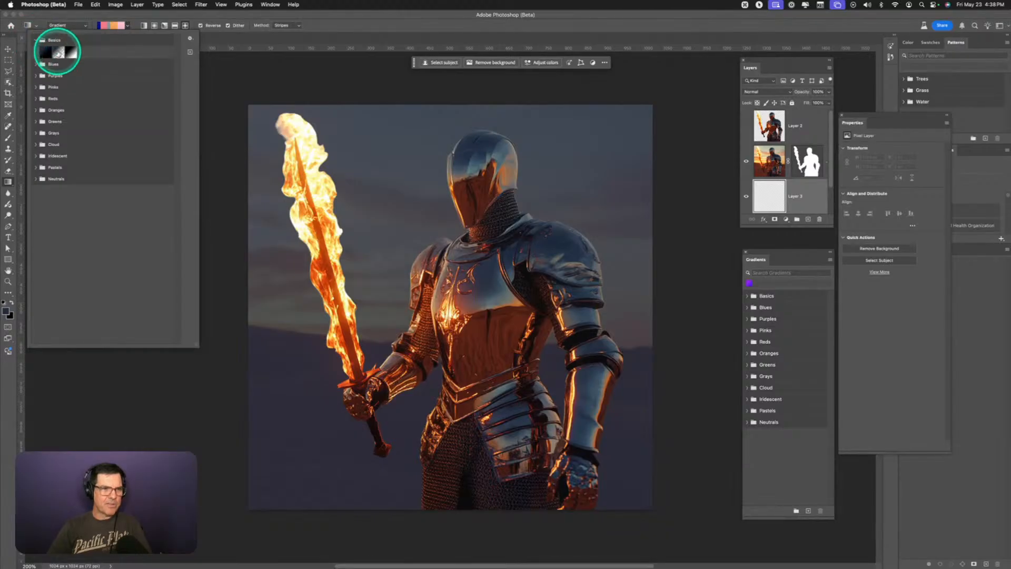
left_click(57, 52)
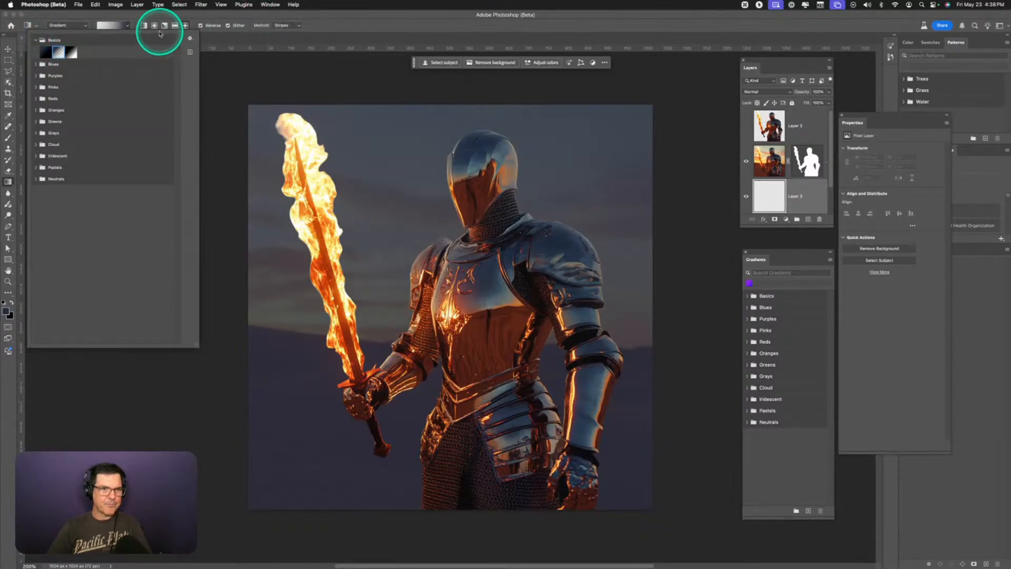
left_click(355, 19)
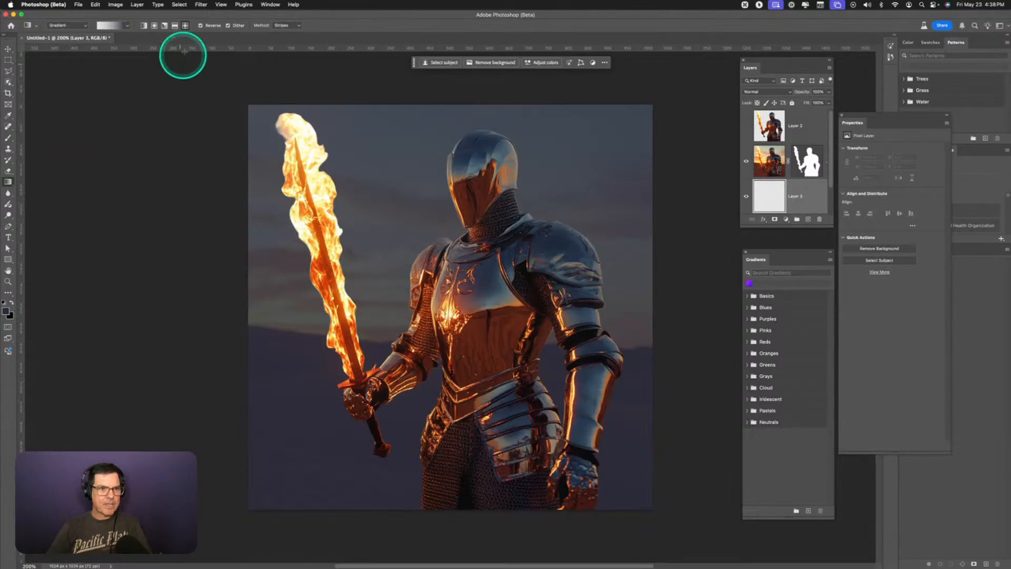
left_click(104, 27)
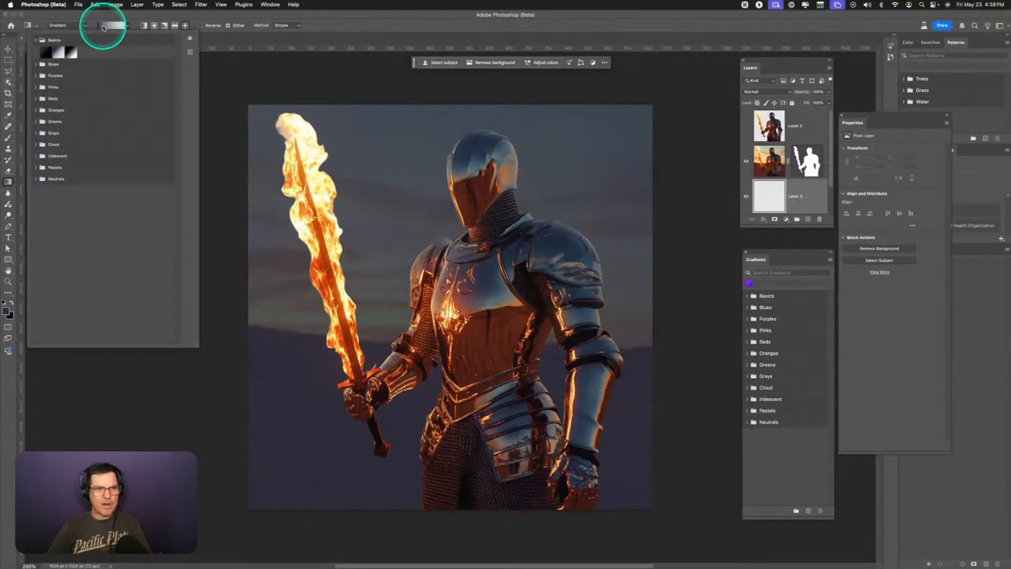
left_click(311, 21)
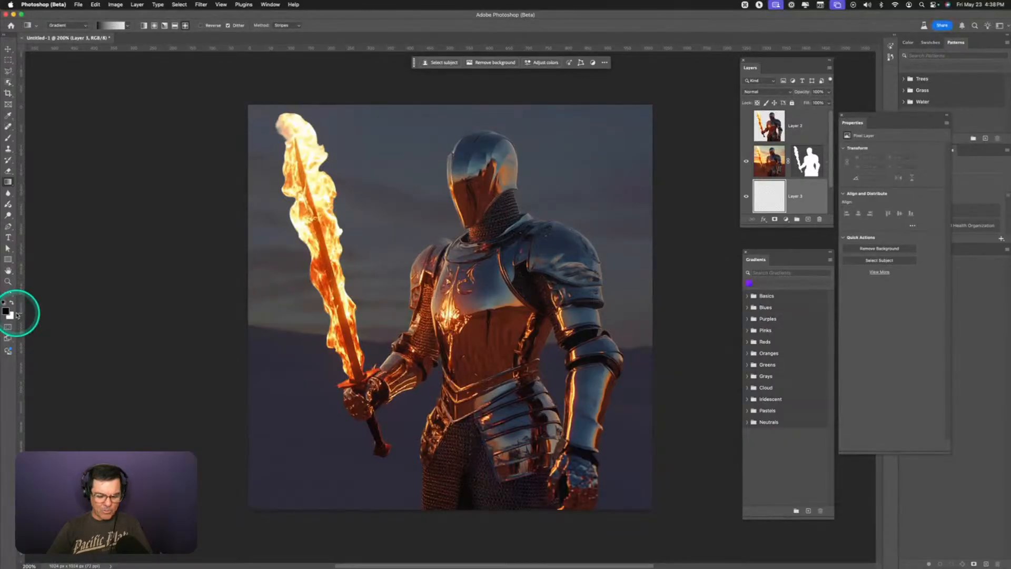
- Try violet-blue #4000ff as the foreground color, swap foreground and background, and return to default black and white
left_click(12, 302)
key("z")
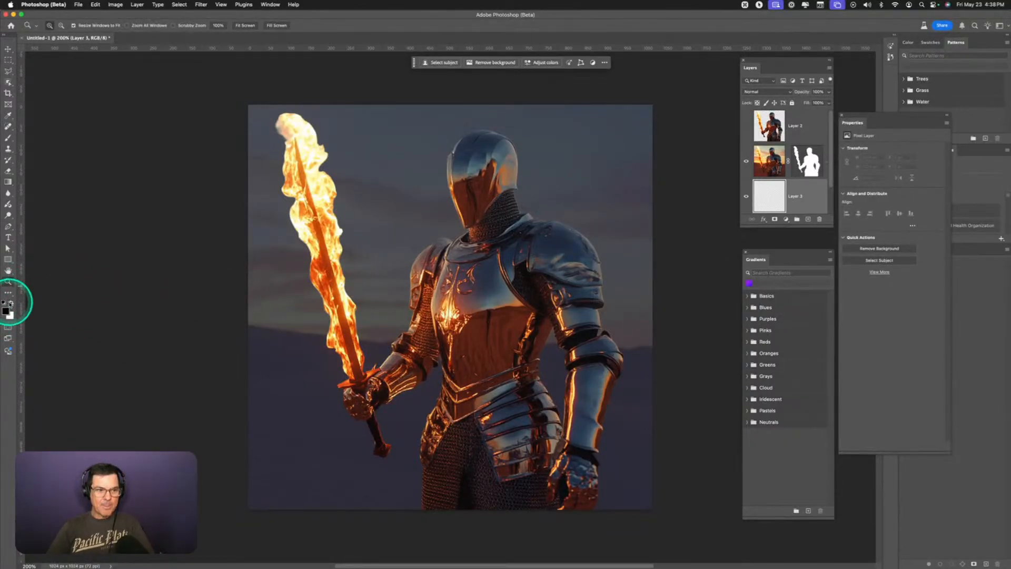
left_click(6, 311)
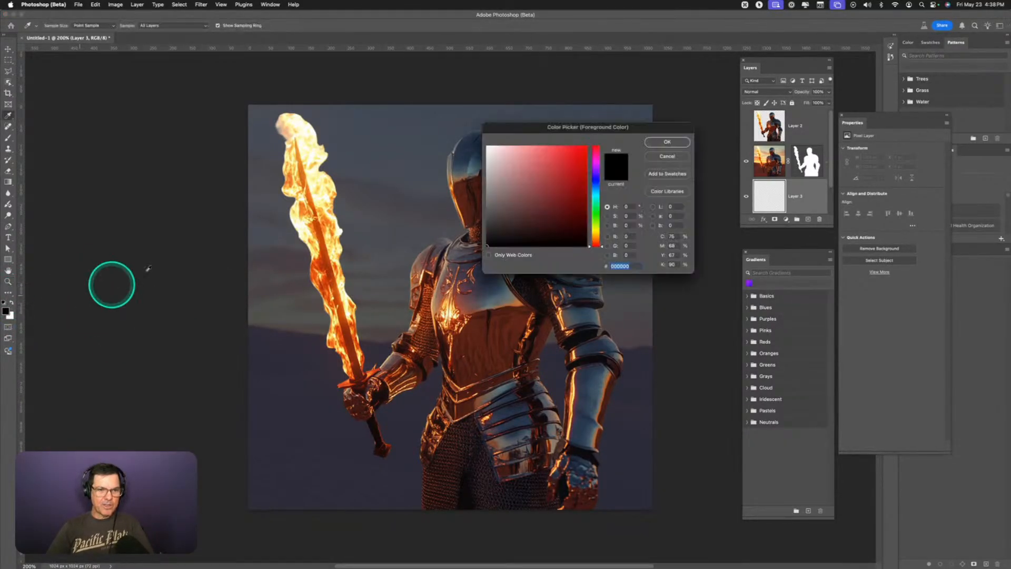
left_click(407, 198)
left_click_drag(535, 181, 588, 135)
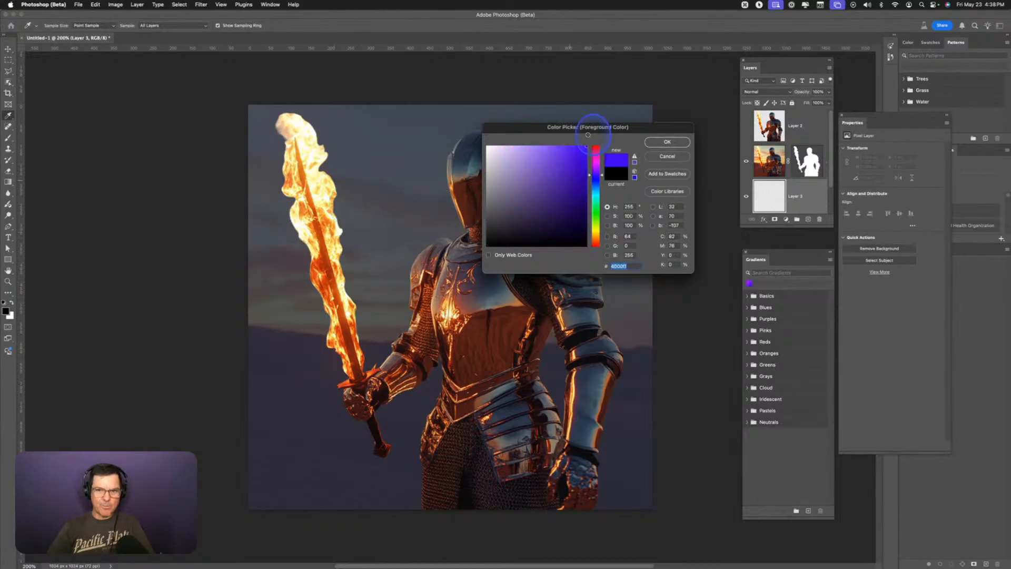
left_click(667, 141)
key("x")
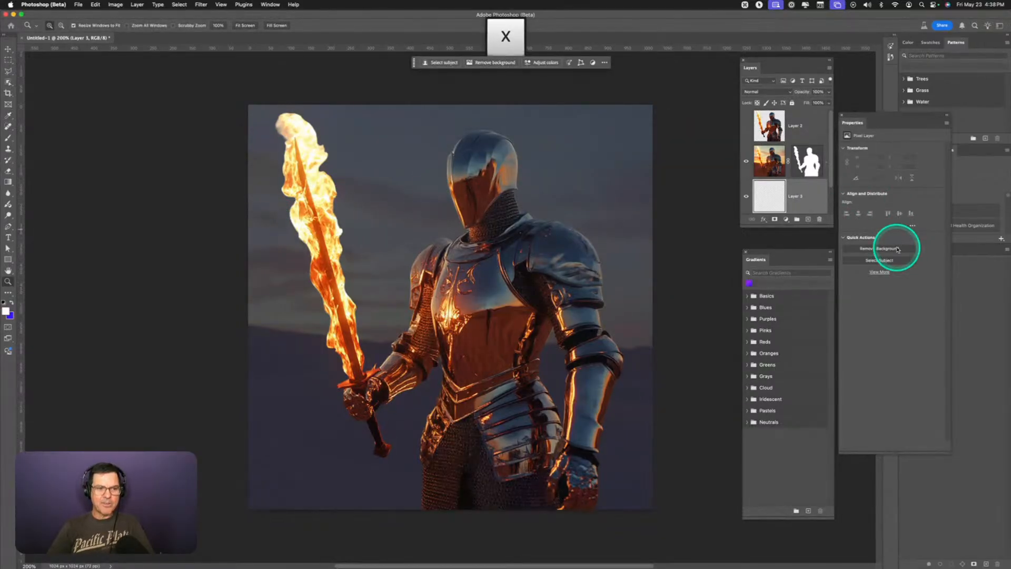
key("x")
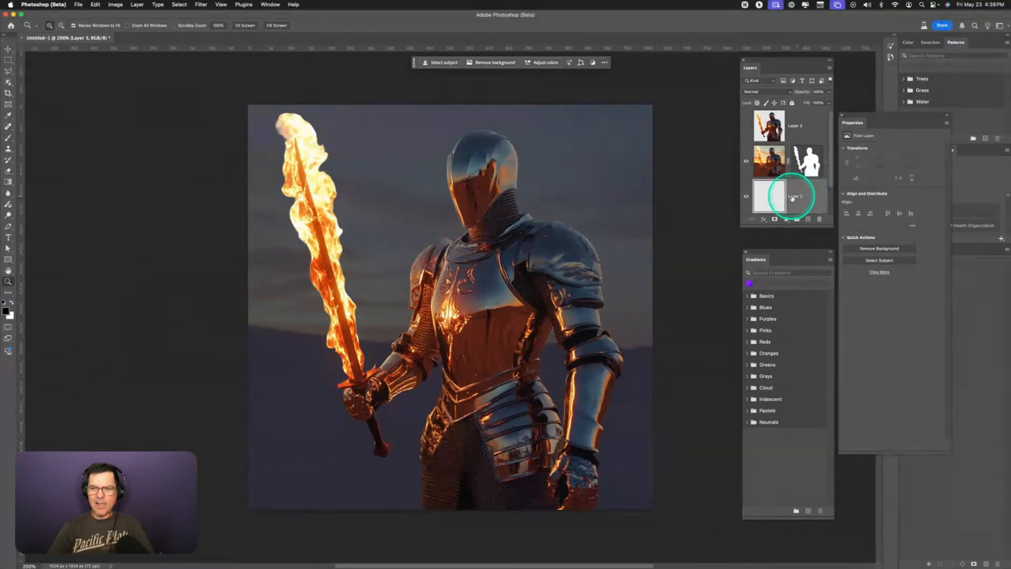
- Rename the new empty layer as Gradient and reactivate the Gradient tool
type("Gr")
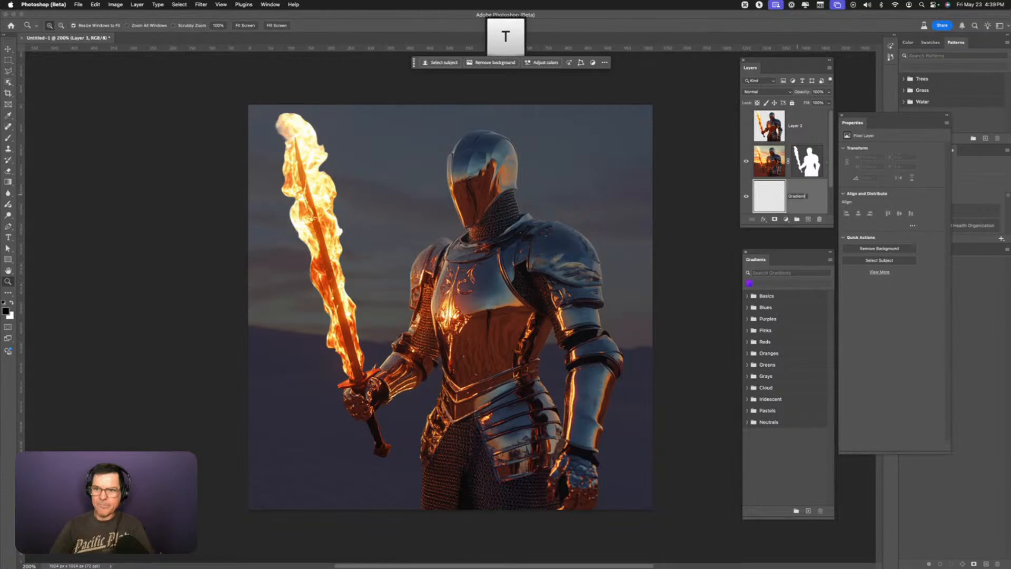
type("adient")
key("Return")
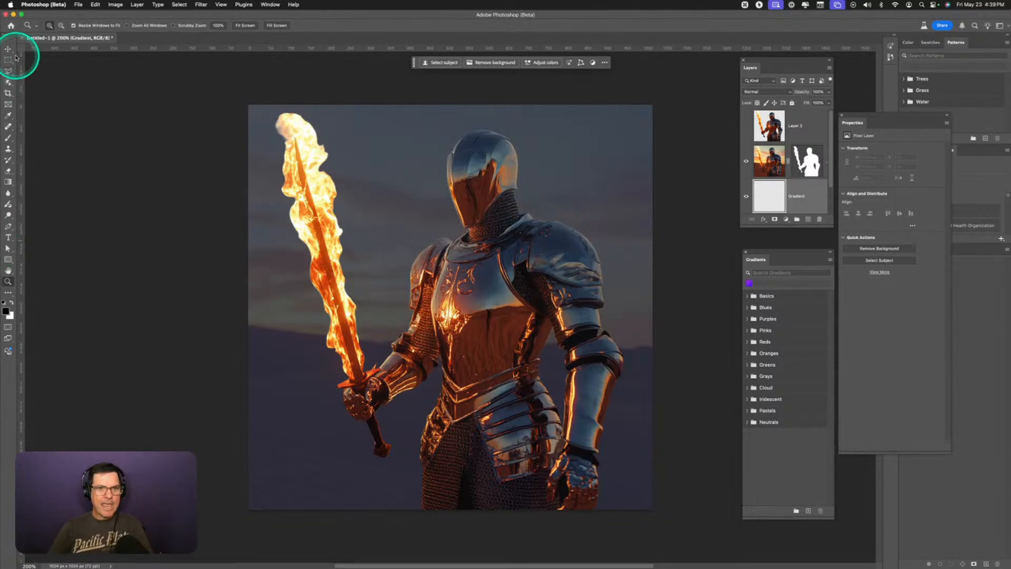
left_click(8, 181)
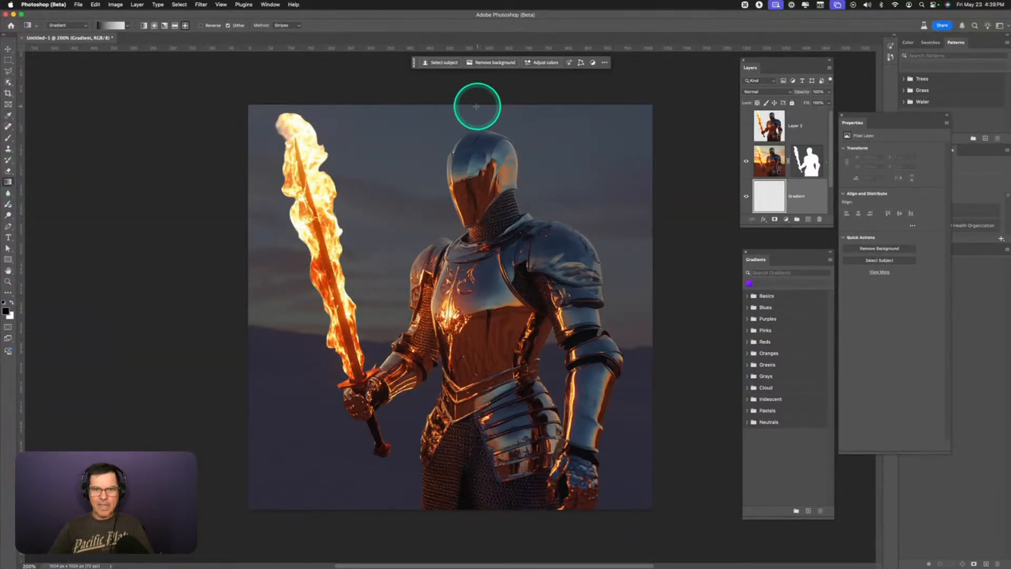
- Try black diamond gradients with the Stripes method drawn downward from the upper part of the canvas, and undo them
left_click_drag(469, 108, 458, 219)
key("super+z")
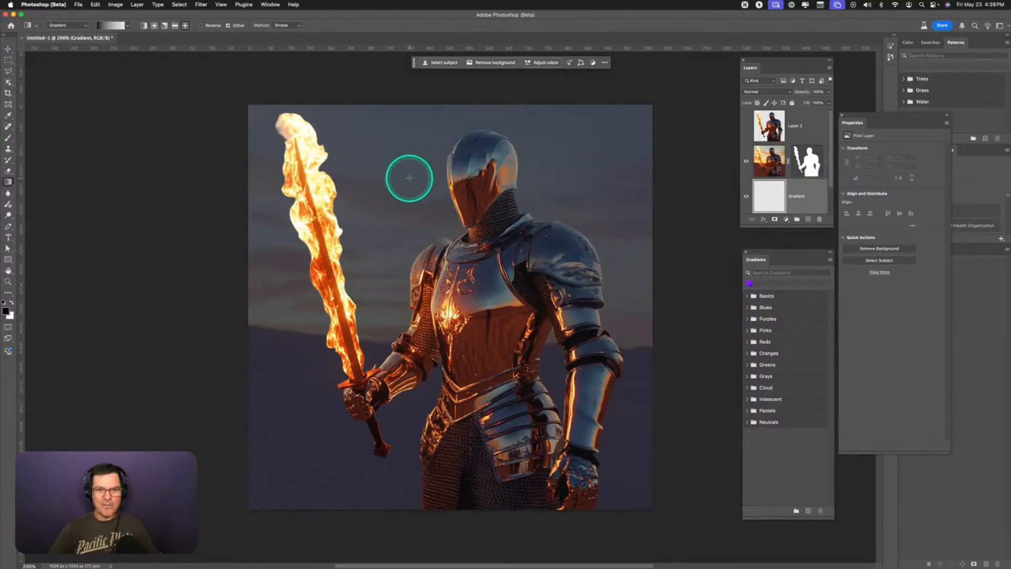
left_click_drag(389, 156, 389, 358)
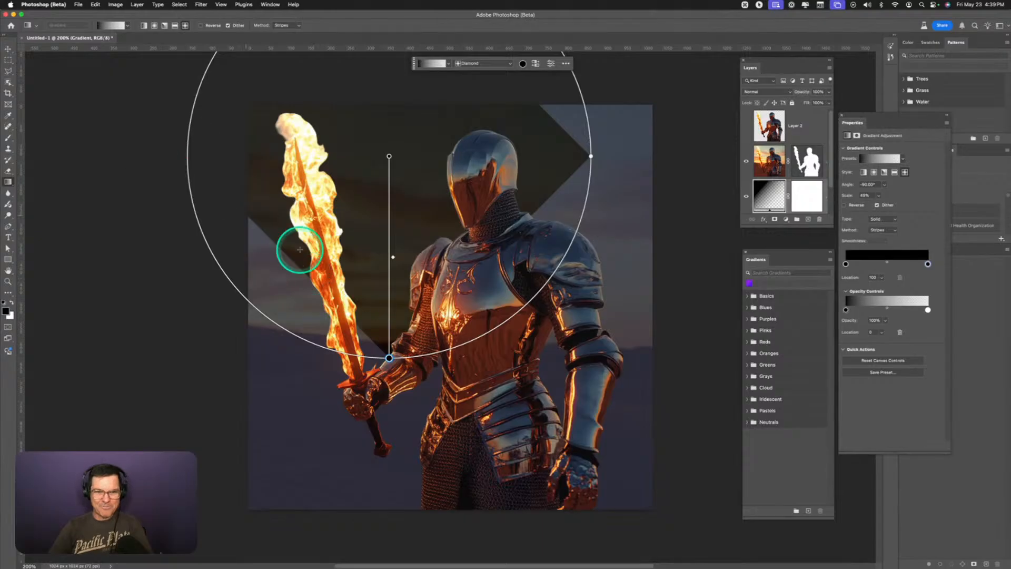
key("super+z")
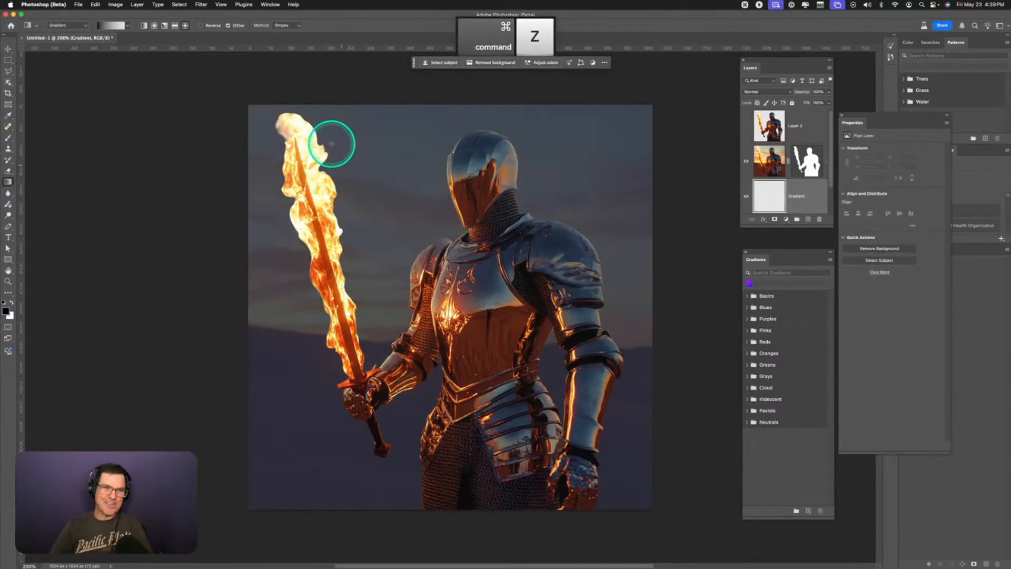
- Switch the gradient to linear style and Linear method, and draw it from the canvas's top edge straight down to the knight's waist
left_click(282, 26)
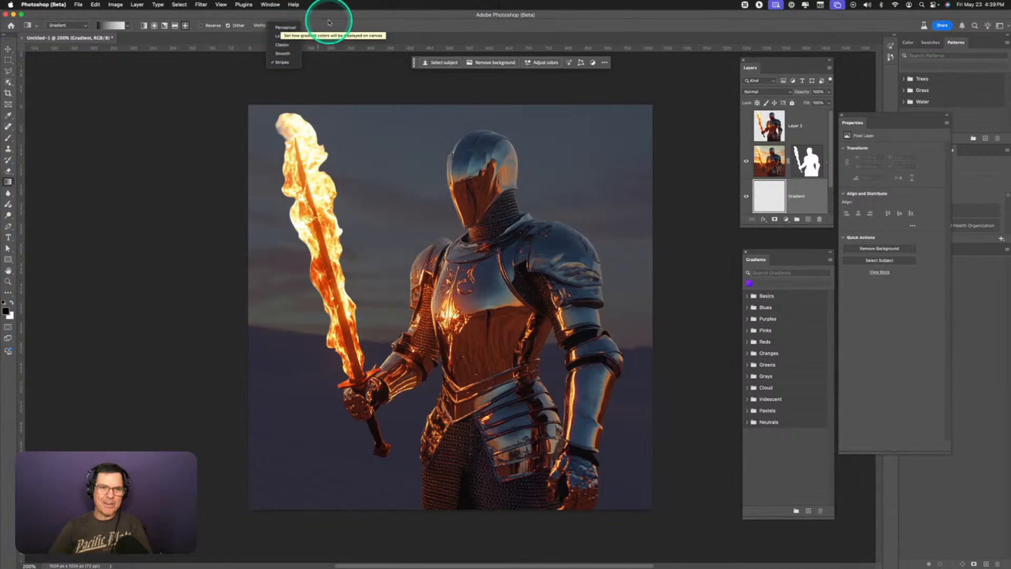
left_click(281, 35)
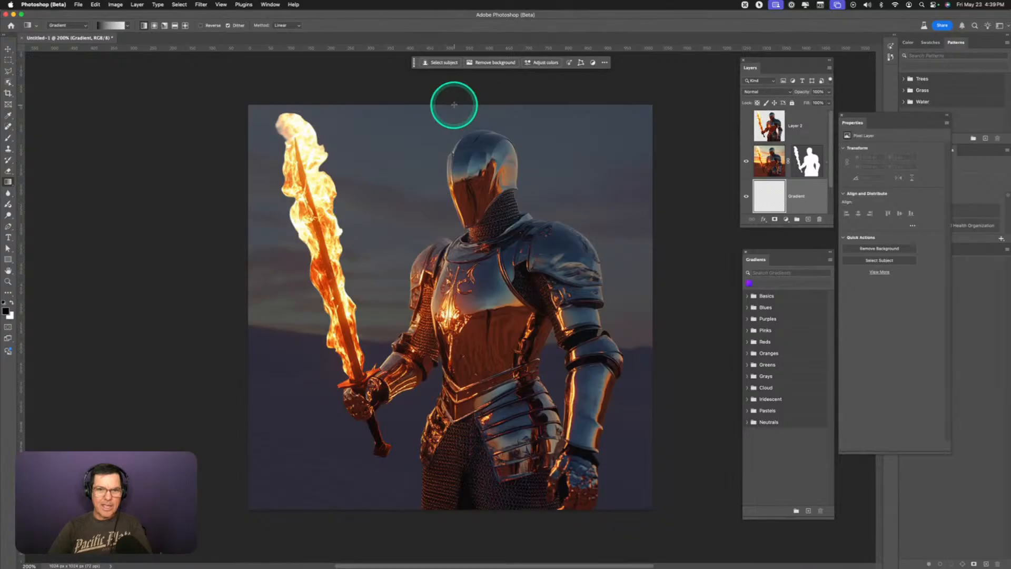
left_click_drag(454, 104, 454, 311)
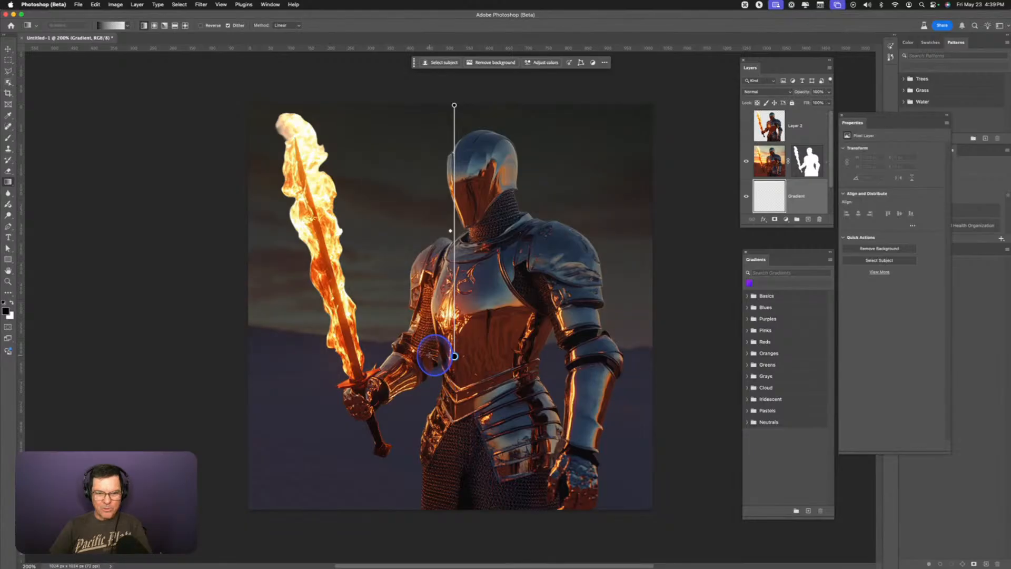
left_click_drag(435, 362, 445, 350)
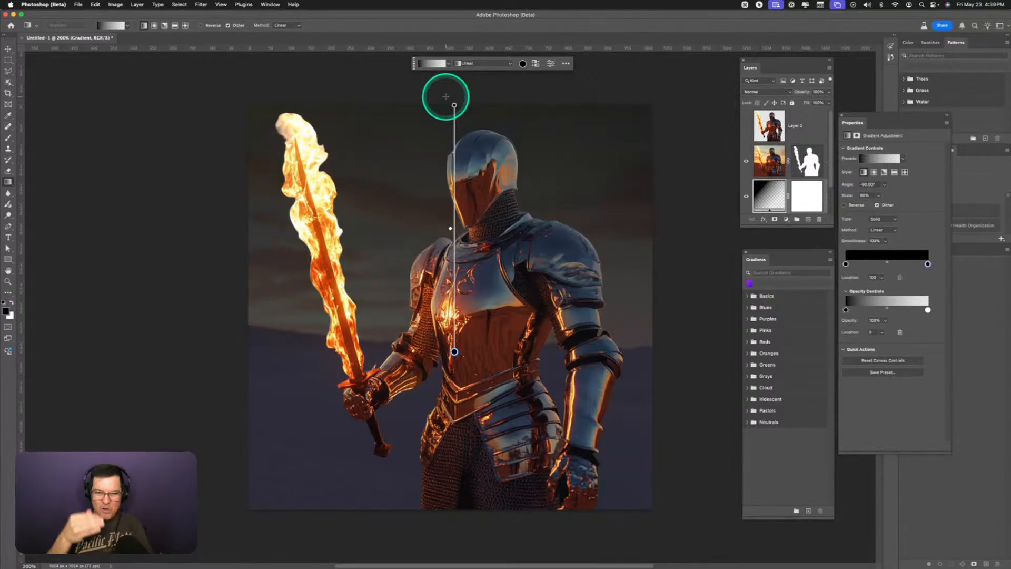
- Set the Gradient layer's blend mode to Multiply and duplicate the layer directly above the original
left_click(771, 94)
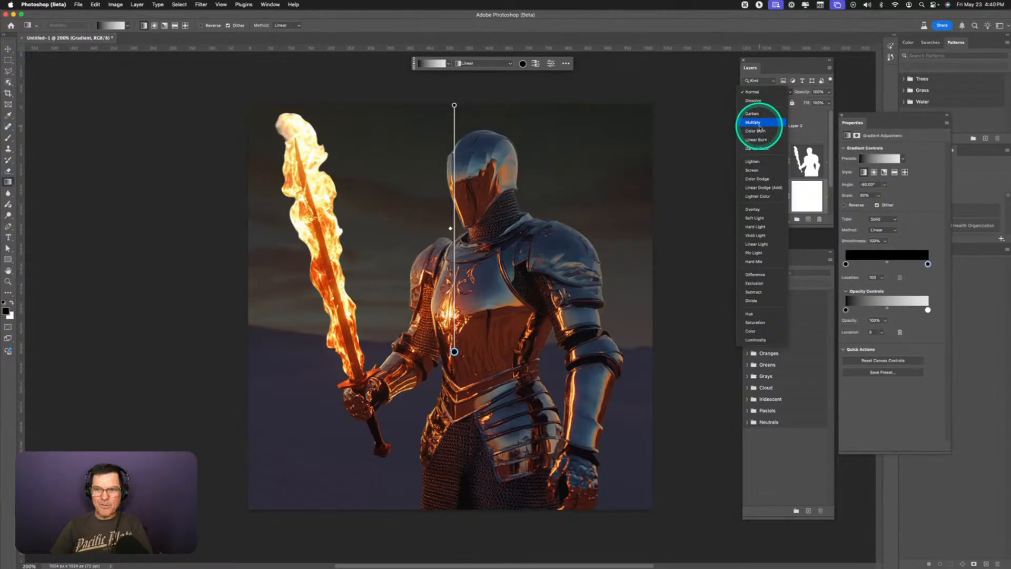
left_click(754, 122)
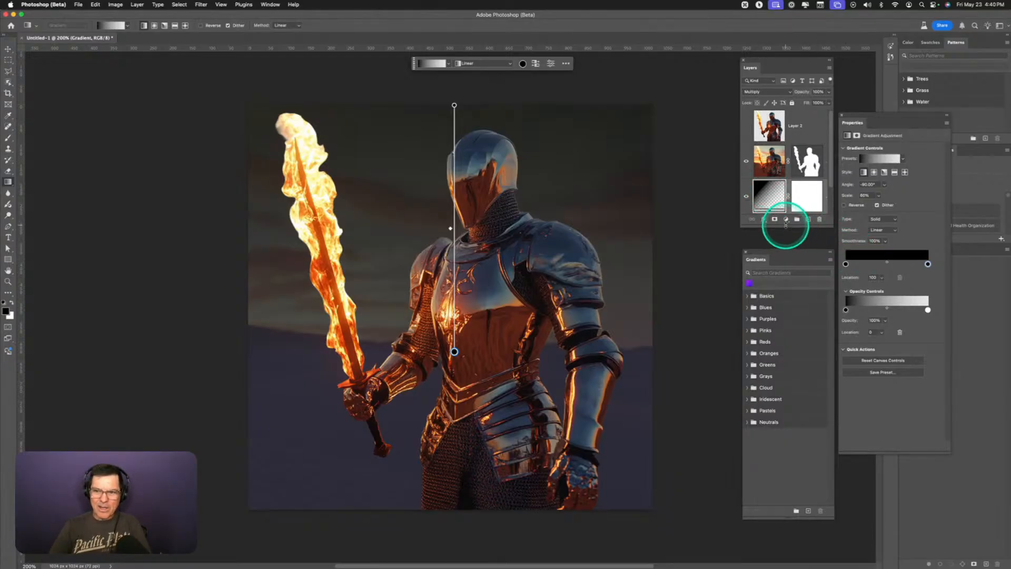
left_click_drag(786, 226, 788, 344)
left_click_drag(762, 210, 809, 337)
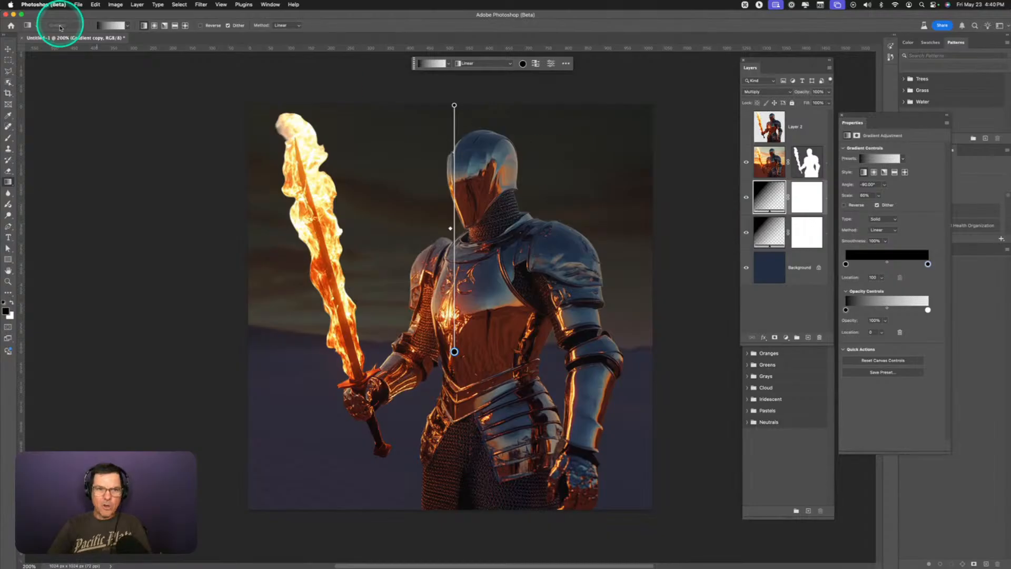
left_click(8, 49)
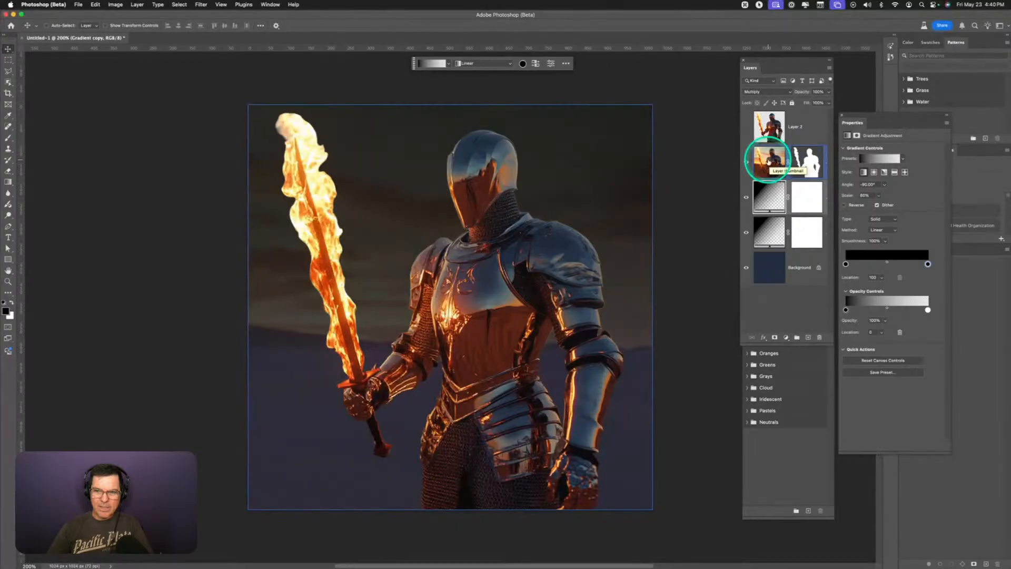
- Duplicate the masked knight layer and the Background layer, renaming the Background copy as BKGRD
left_click_drag(770, 160, 808, 338)
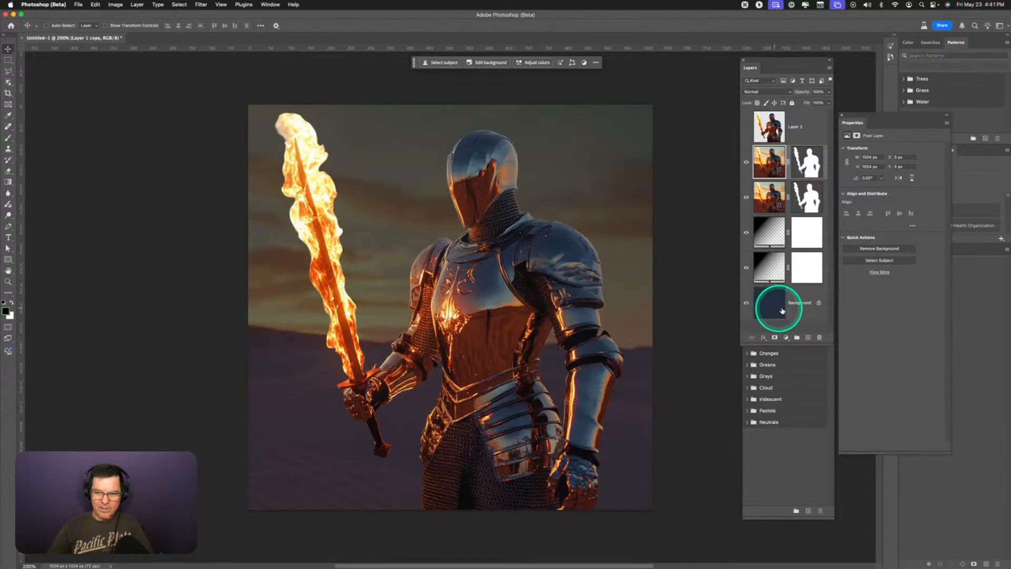
left_click_drag(783, 310, 809, 339)
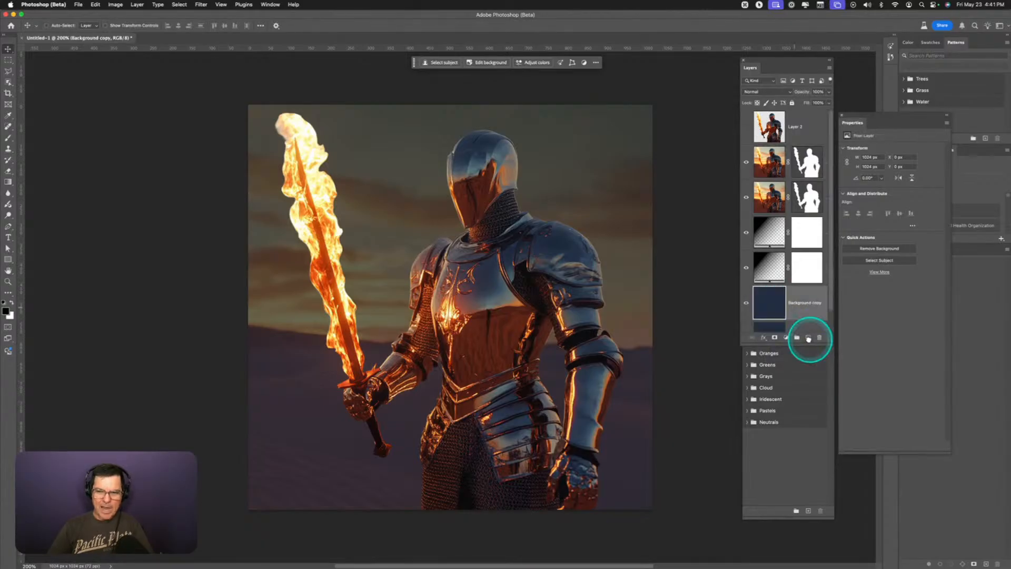
double_click(801, 293)
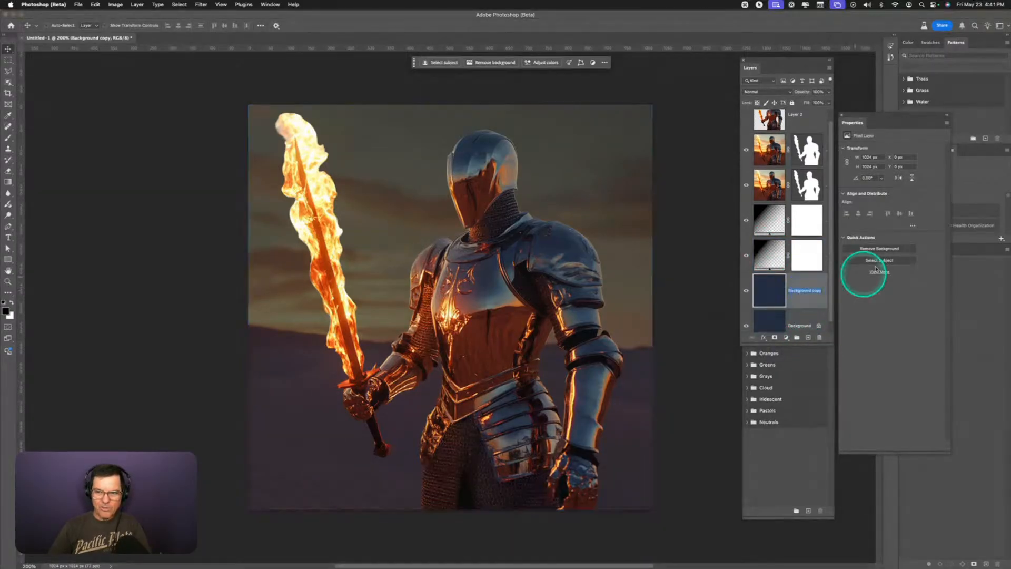
type("BKGRD")
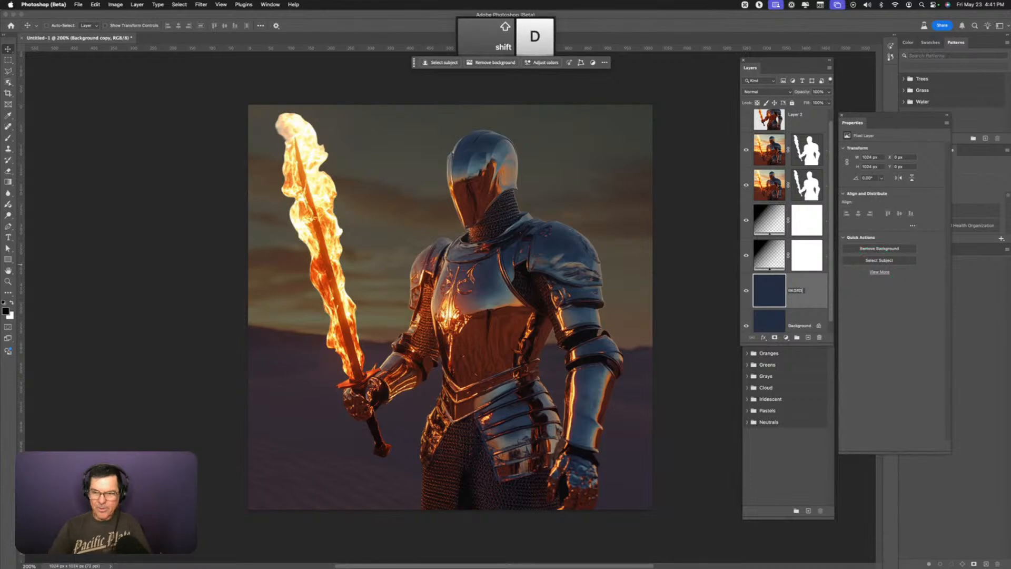
key("Return")
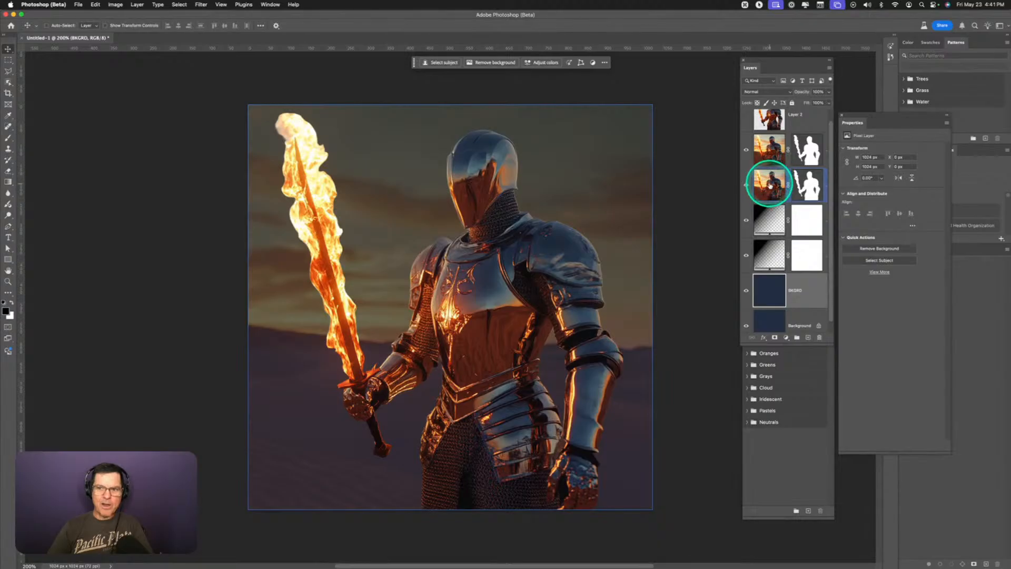
- Move the lower masked knight layer between BKGRD and Background, and hide it
left_click_drag(768, 187, 802, 308)
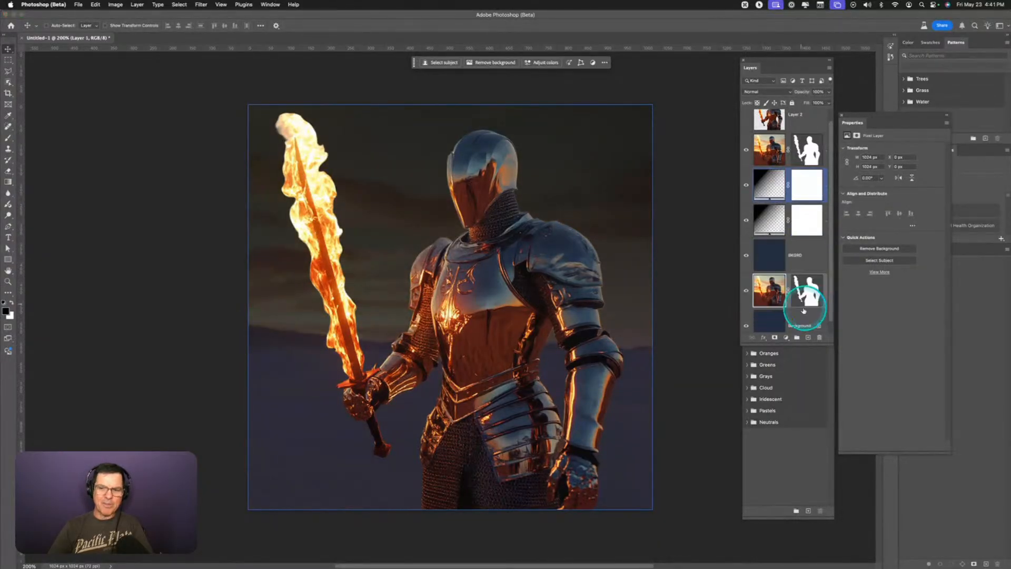
left_click(746, 290)
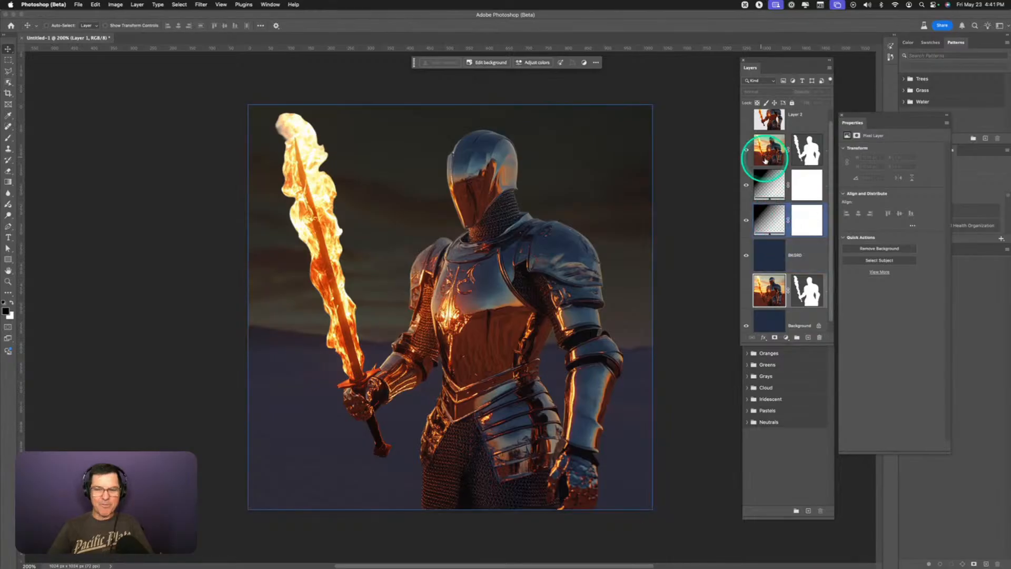
left_click(788, 255)
- Lengthen the layer list so every layer fits, and select the upper masked knight layer's image
left_click(786, 337)
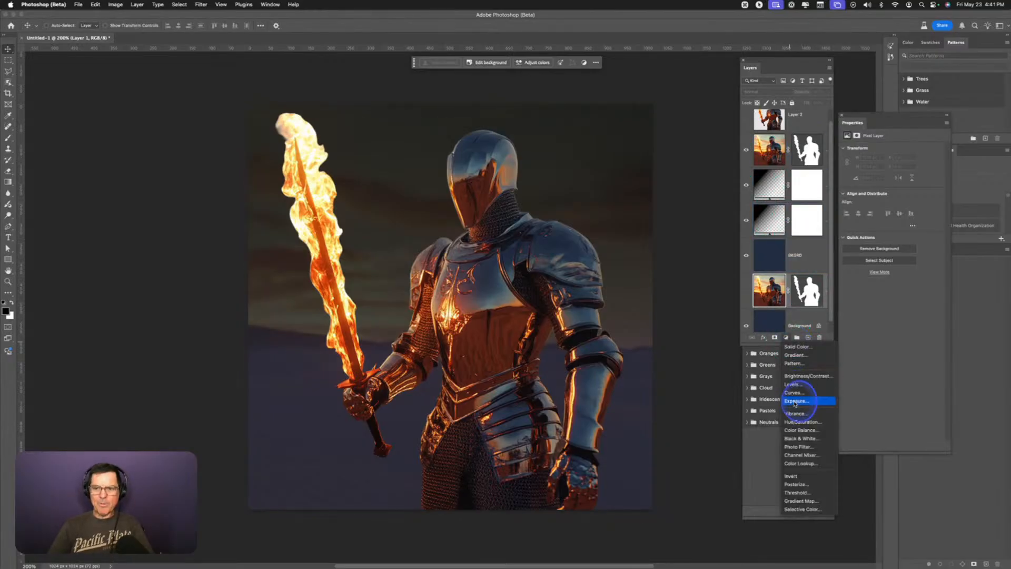
left_click(903, 361)
left_click_drag(790, 343, 799, 489)
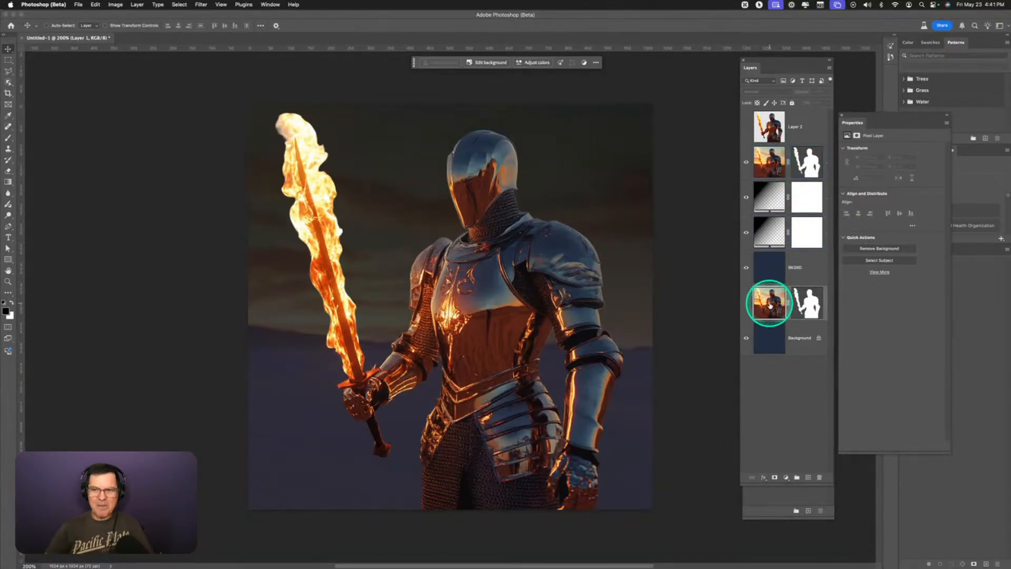
left_click(765, 164)
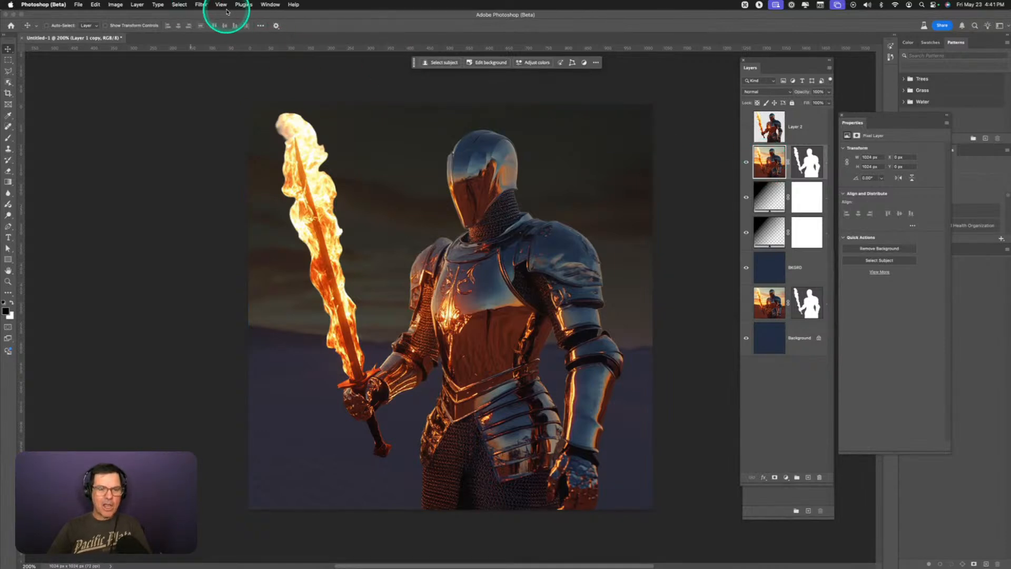
- Try a Levels adjustment on the upper knight layer with midtones 1.03 and white input 187, and cancel it
key("super+l")
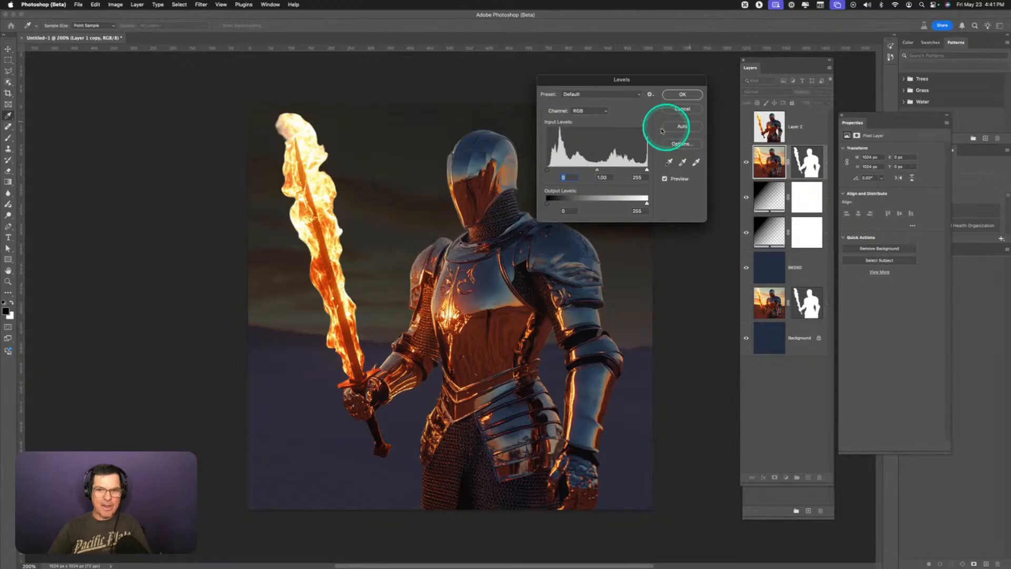
mouse_move(541, 173)
left_mouse_down()
mouse_move(553, 164)
mouse_move(567, 176)
mouse_move(548, 170)
left_mouse_up()
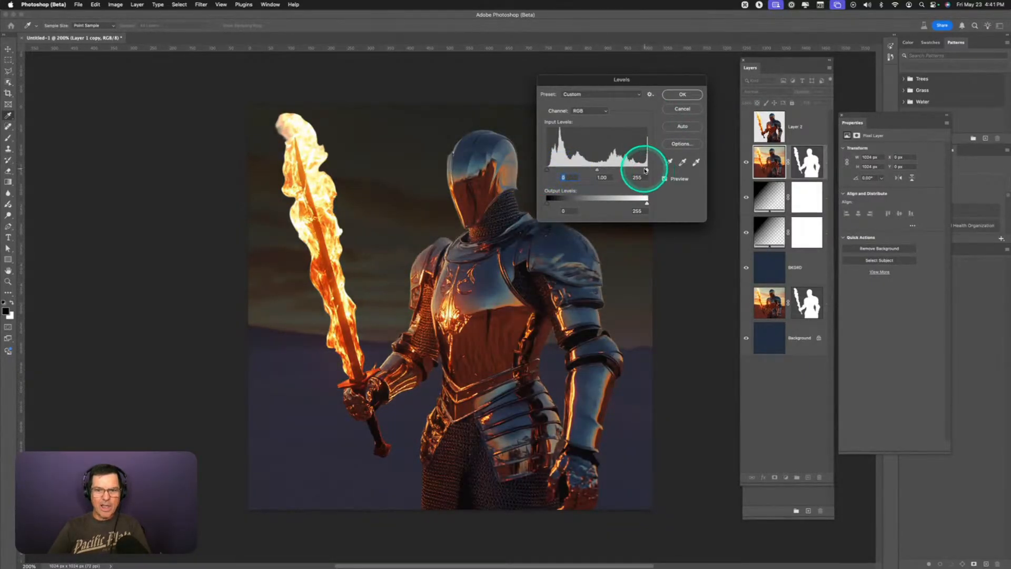
left_click_drag(647, 169, 583, 173)
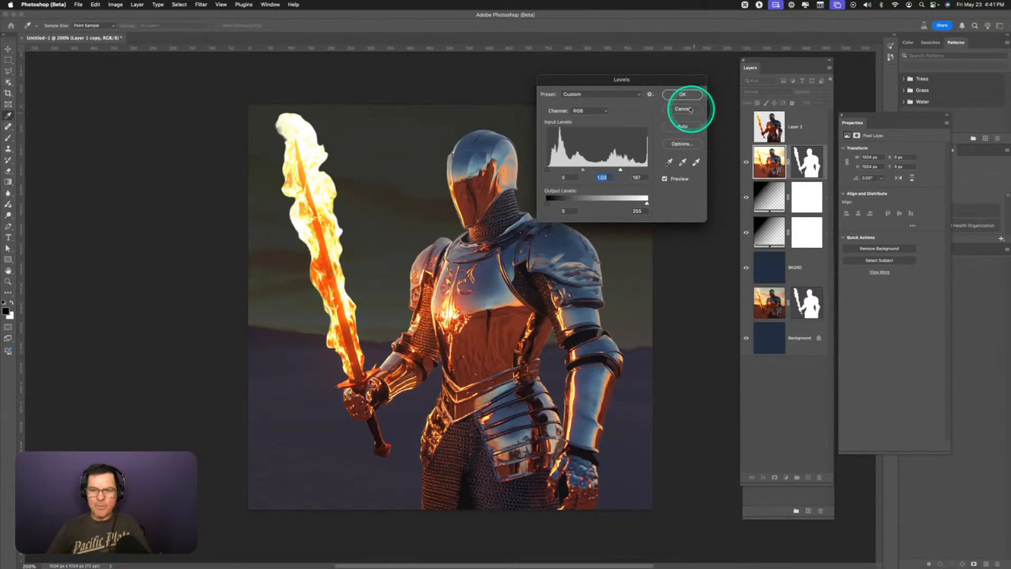
left_click(684, 109)
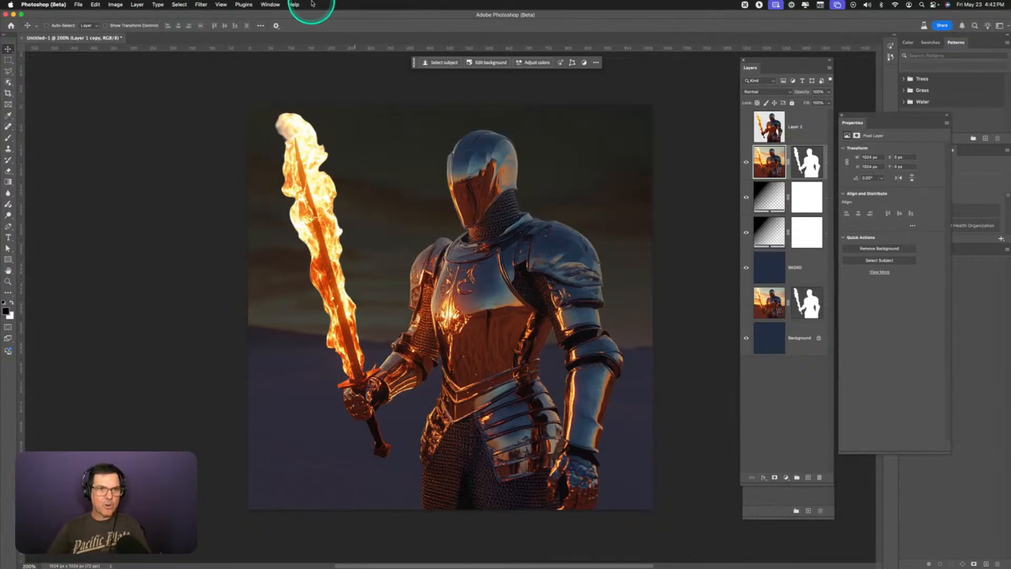
- Find the Curves adjustment through a help search, open it for the knight layer and move its dialog clear of the artwork
left_click(293, 4)
type("curv")
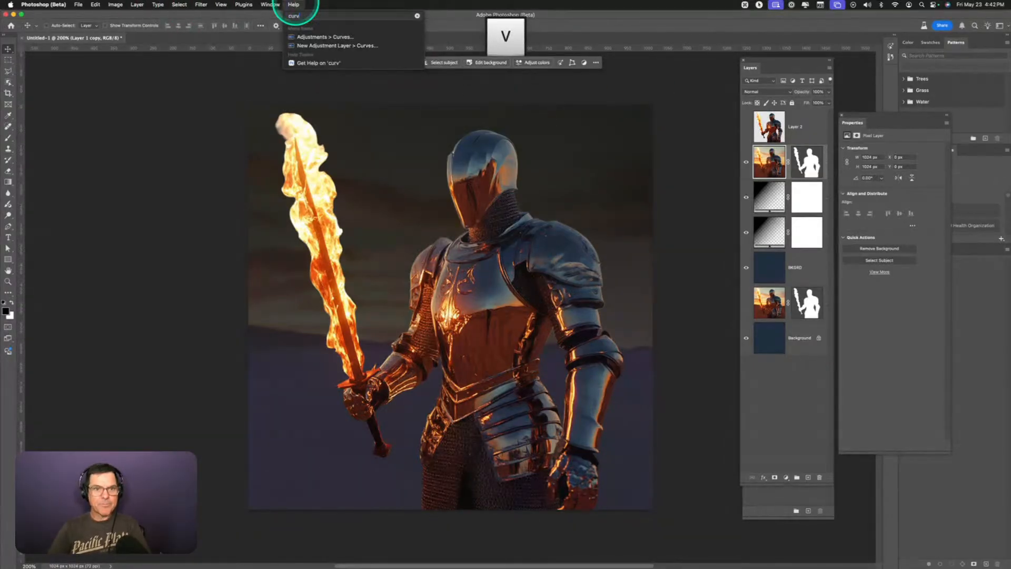
left_click(294, 4)
left_click(293, 5)
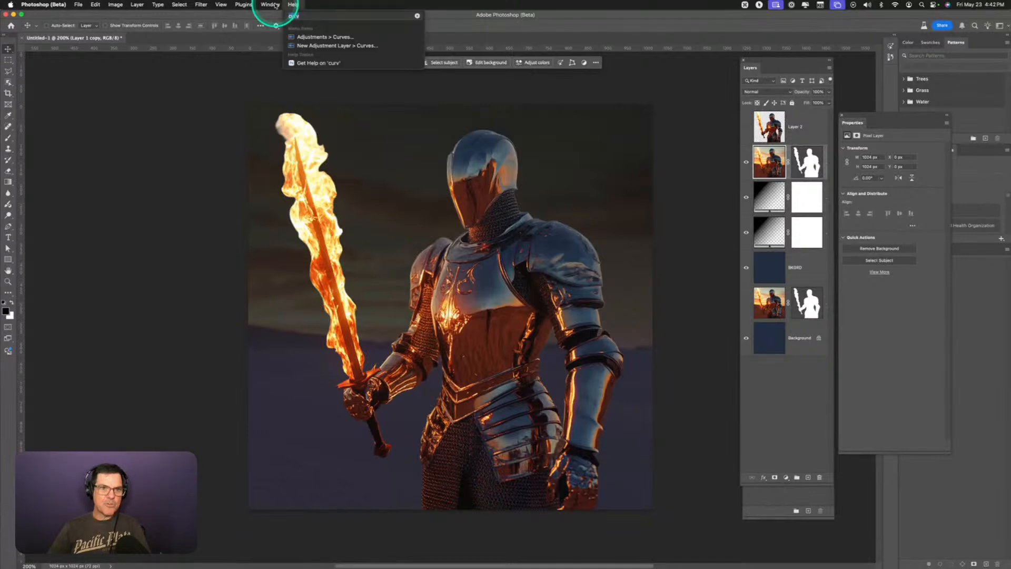
mouse_move(298, 39)
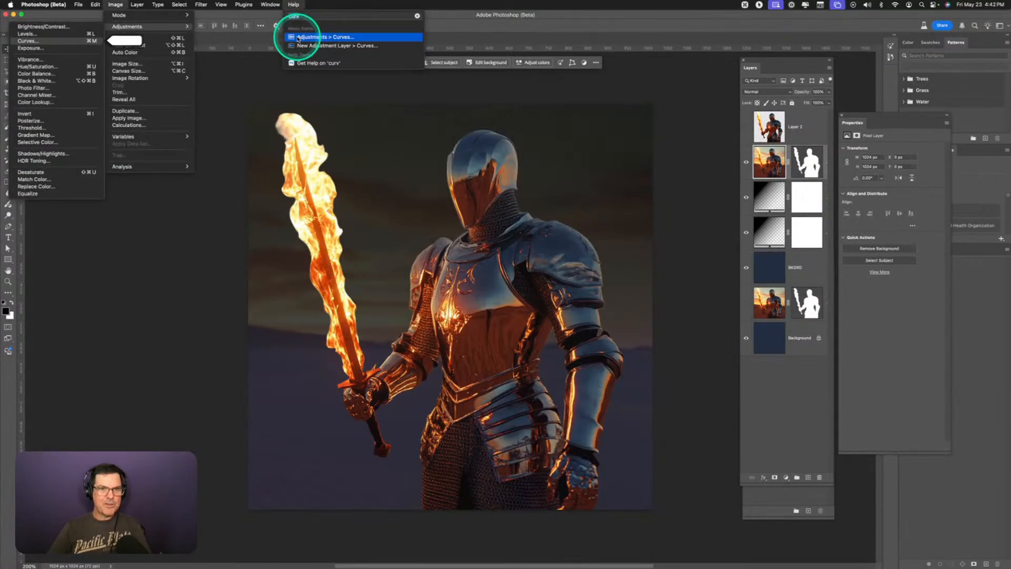
left_click(298, 38)
left_click_drag(493, 130, 735, 87)
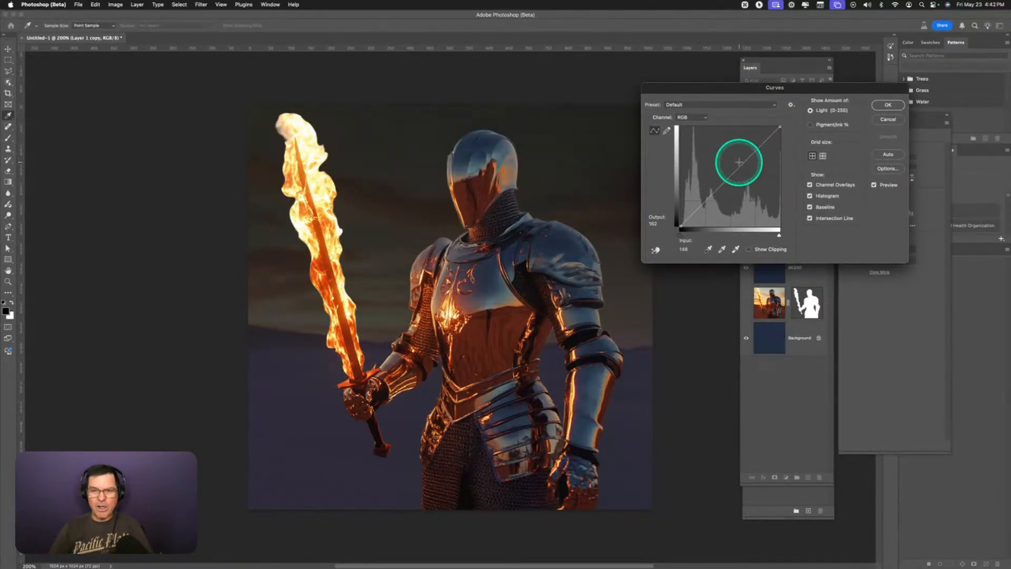
- Try reshaping the RGB curve with a shadow point and a highlight point moved to input 118, output 177, and cancel it
left_click(705, 204)
left_click_drag(704, 204, 710, 202)
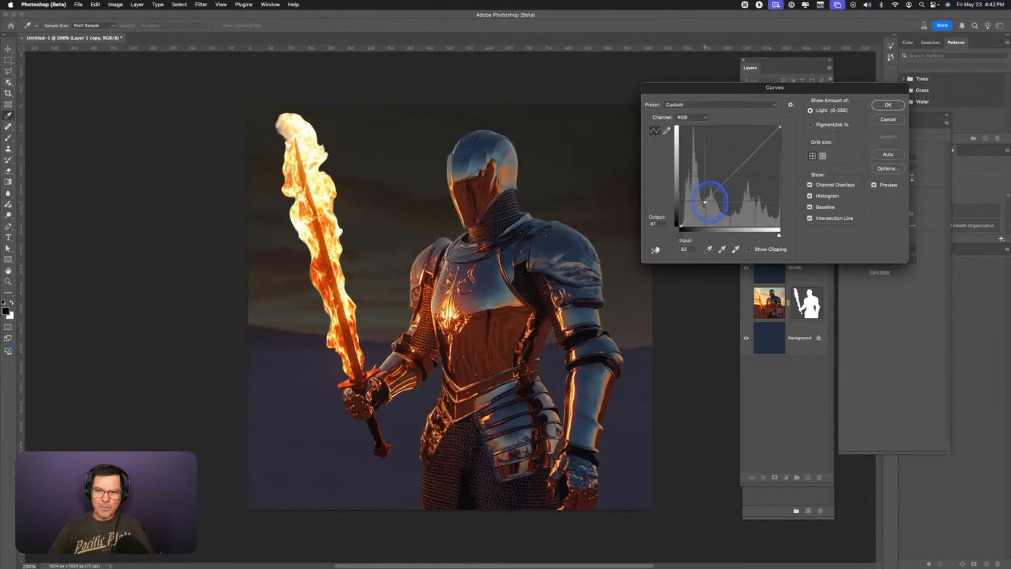
mouse_move(762, 154)
left_mouse_down()
mouse_move(753, 143)
mouse_move(753, 166)
left_mouse_up()
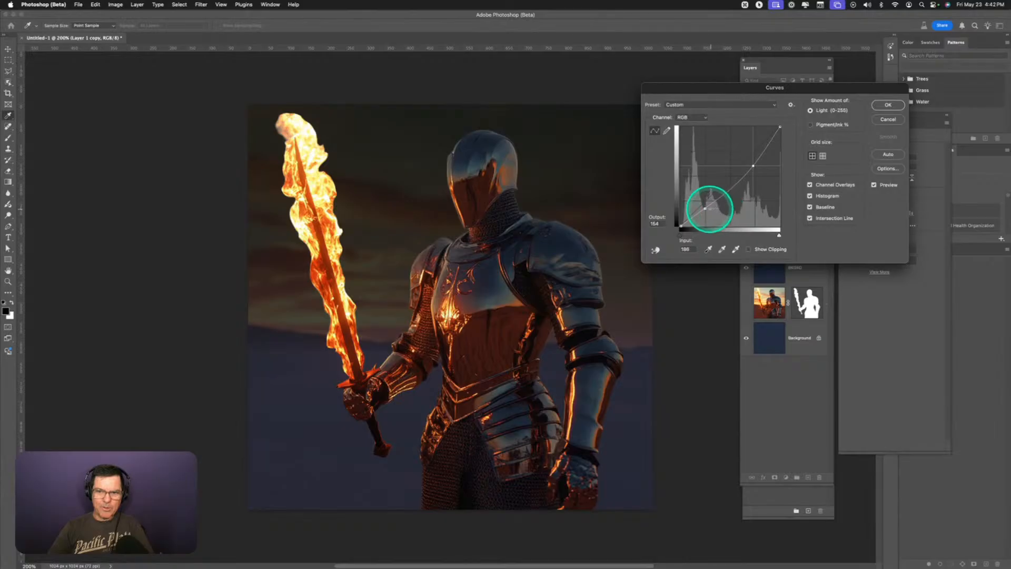
left_click_drag(706, 207, 707, 189)
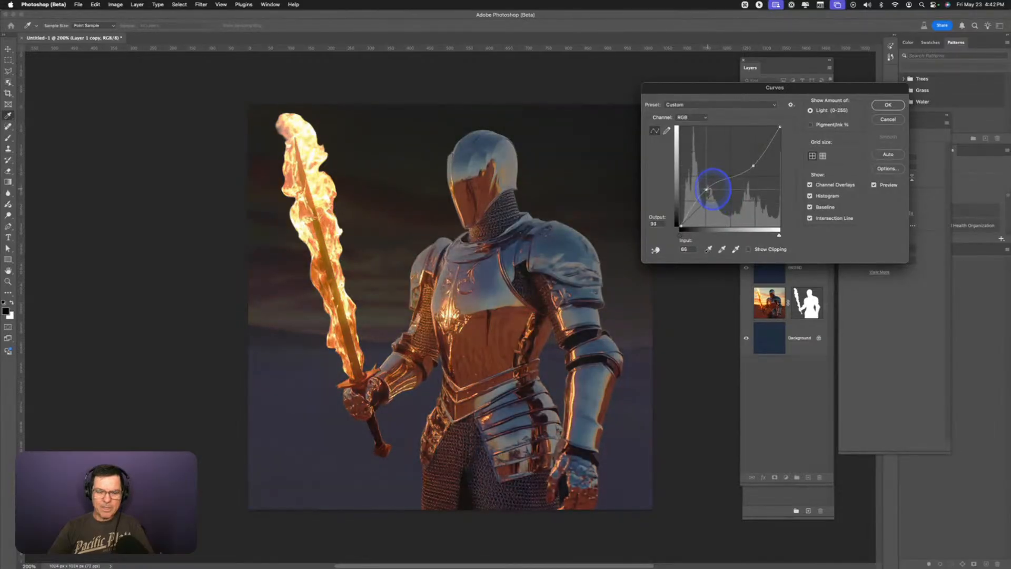
left_click(754, 166)
left_click_drag(755, 166, 727, 157)
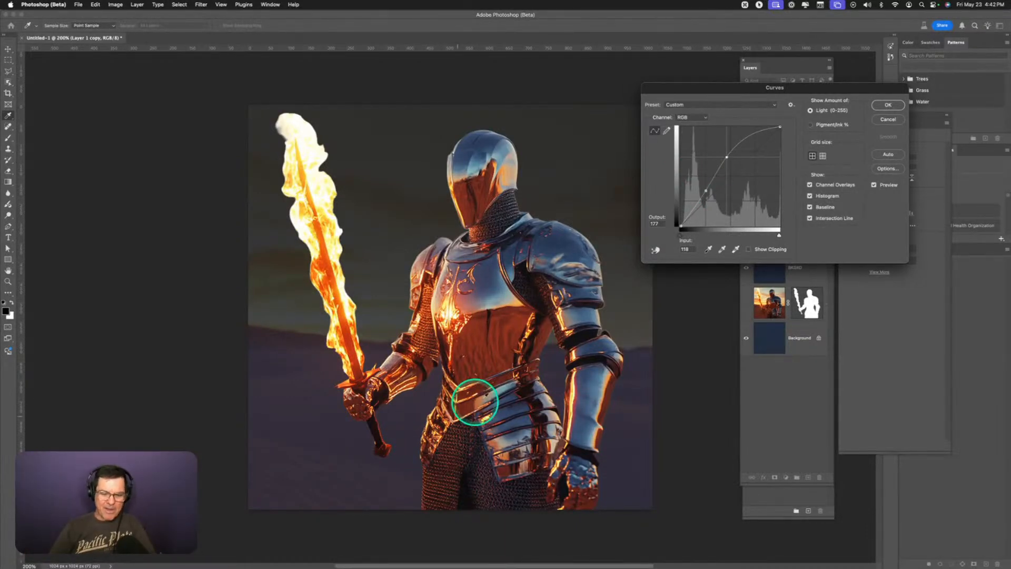
left_click(888, 120)
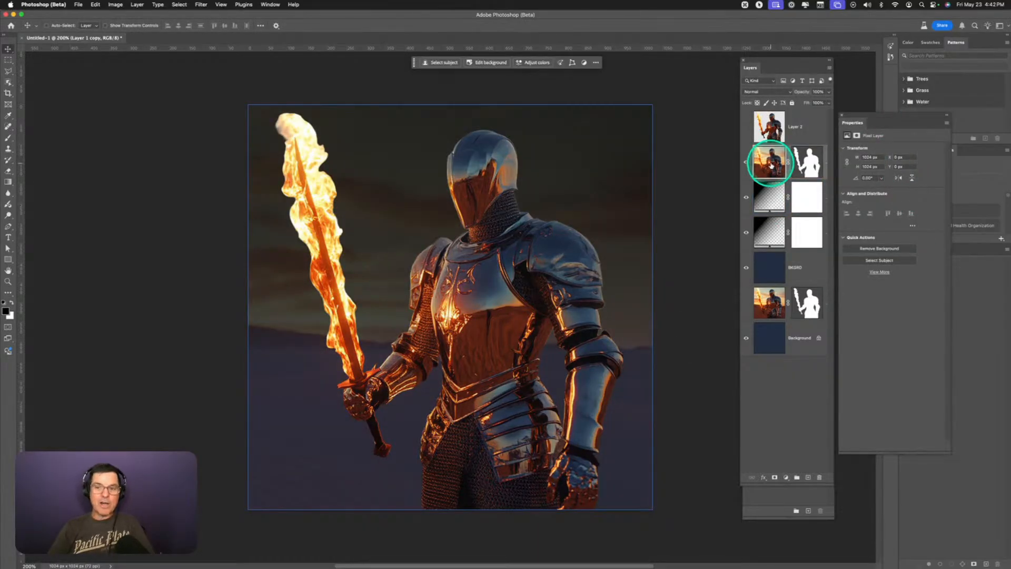
- Open the Camera Raw filter on the upper knight layer and apply the automatic edit settings
left_click(202, 5)
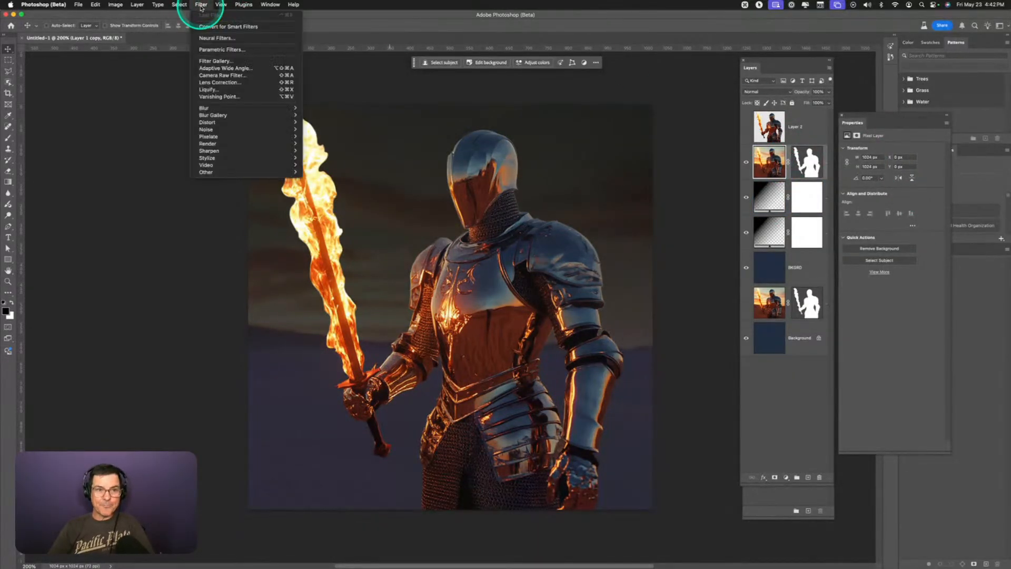
left_click(237, 77)
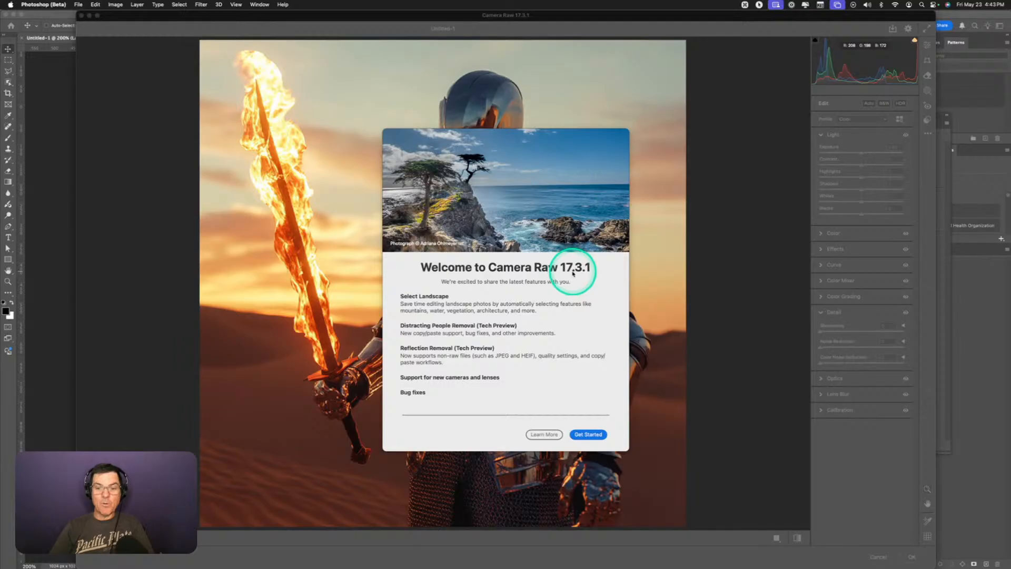
left_click(583, 437)
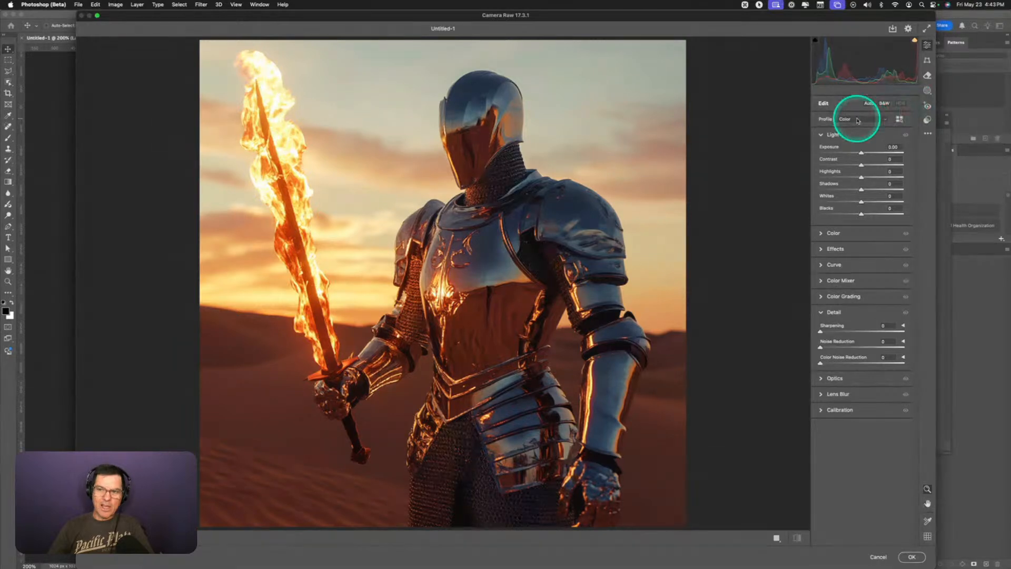
left_click(870, 103)
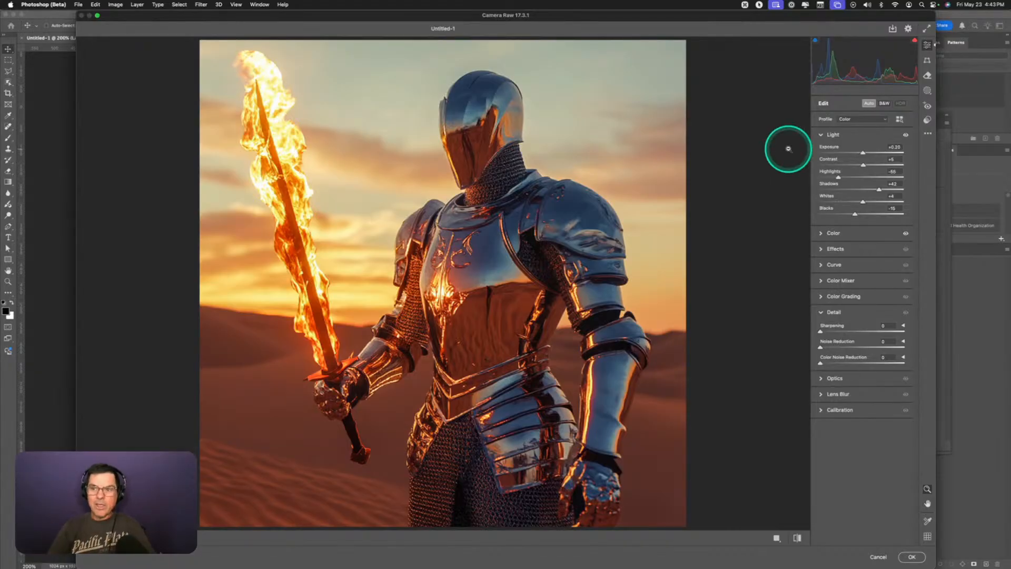
- Set the white balance to Auto and adjust the color temperature to about -8
left_click(821, 134)
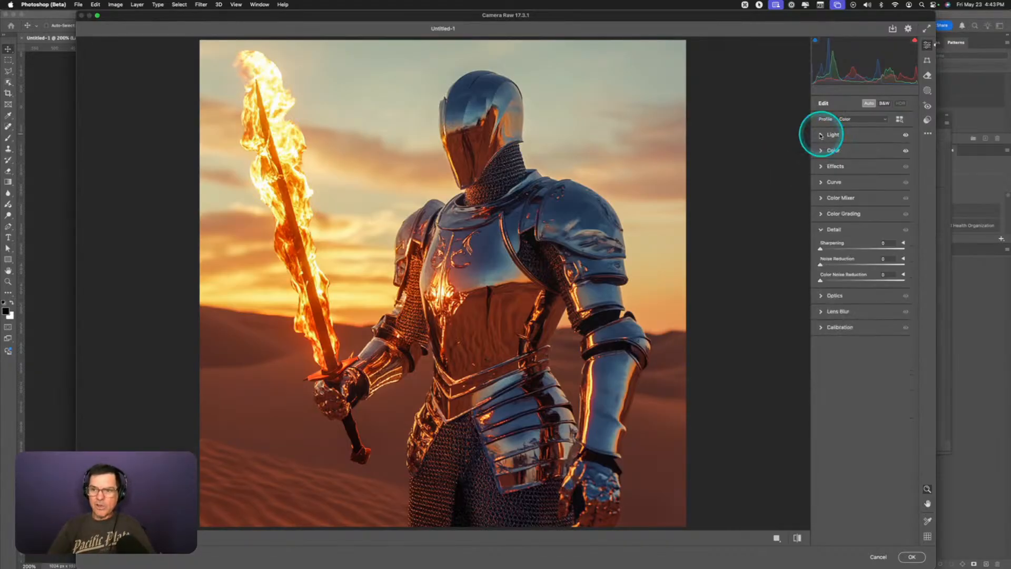
left_click(824, 229)
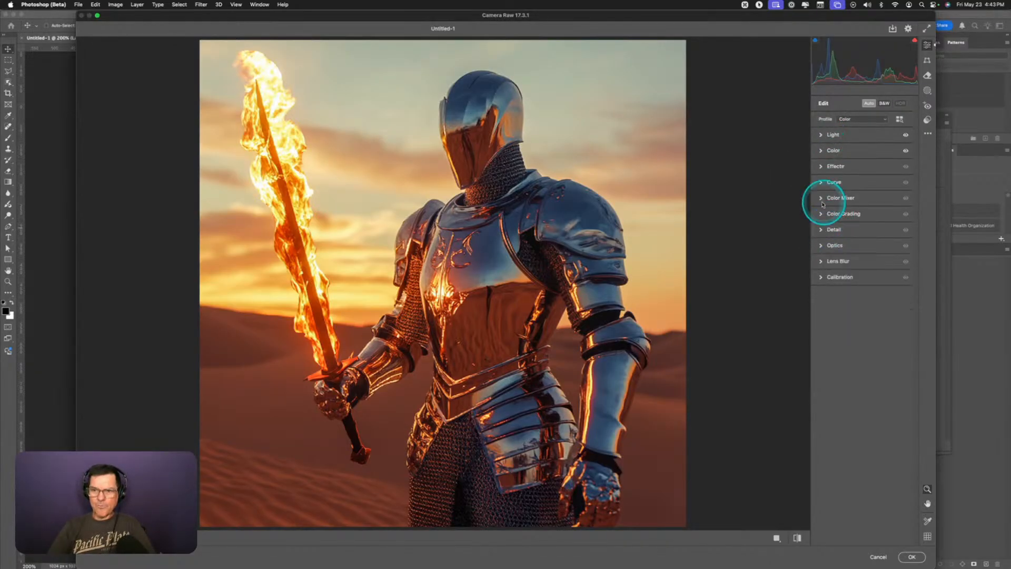
left_click(822, 151)
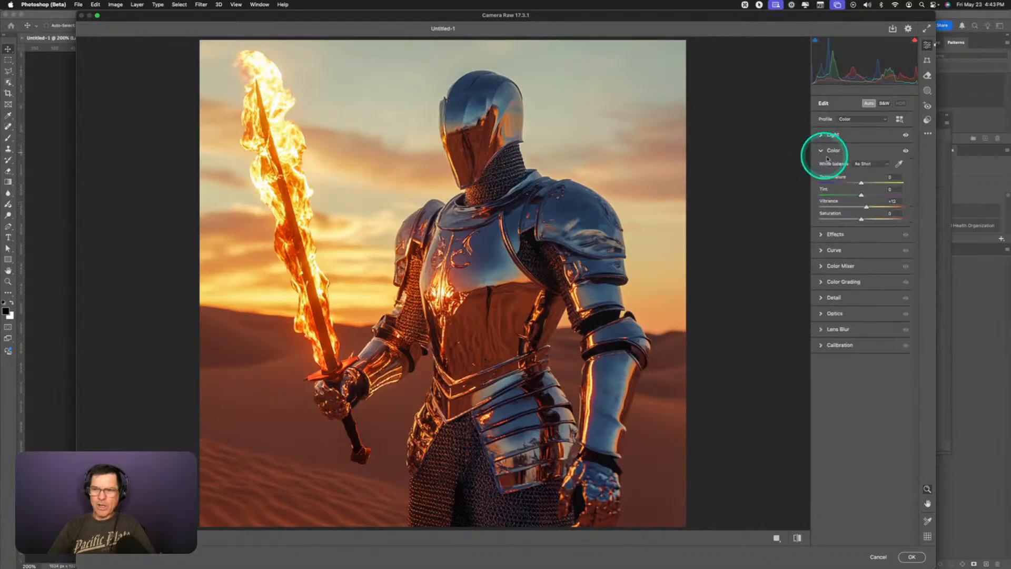
left_click(862, 164)
left_click(866, 172)
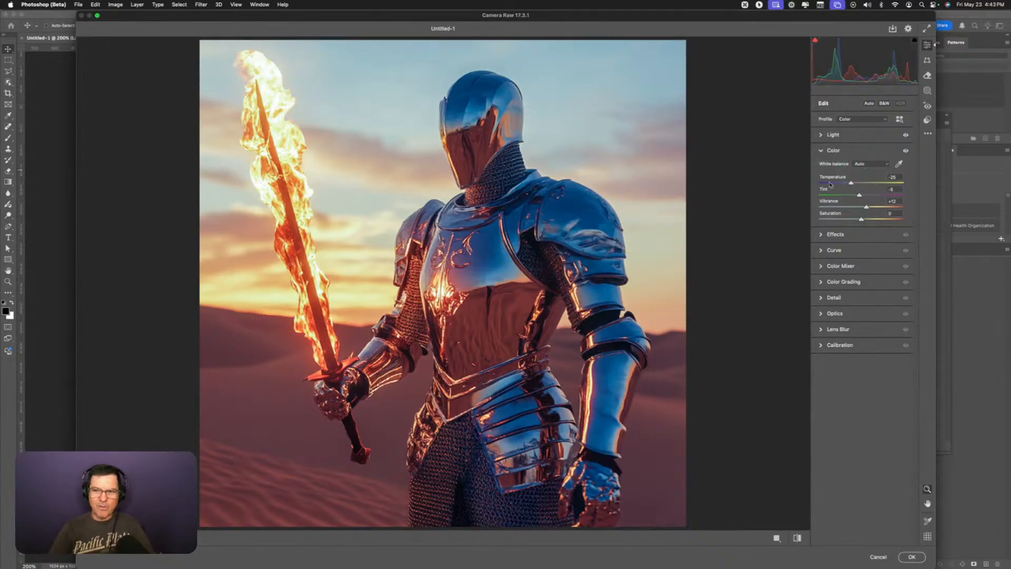
mouse_move(831, 184)
left_mouse_down()
mouse_move(847, 165)
mouse_move(844, 185)
left_mouse_up()
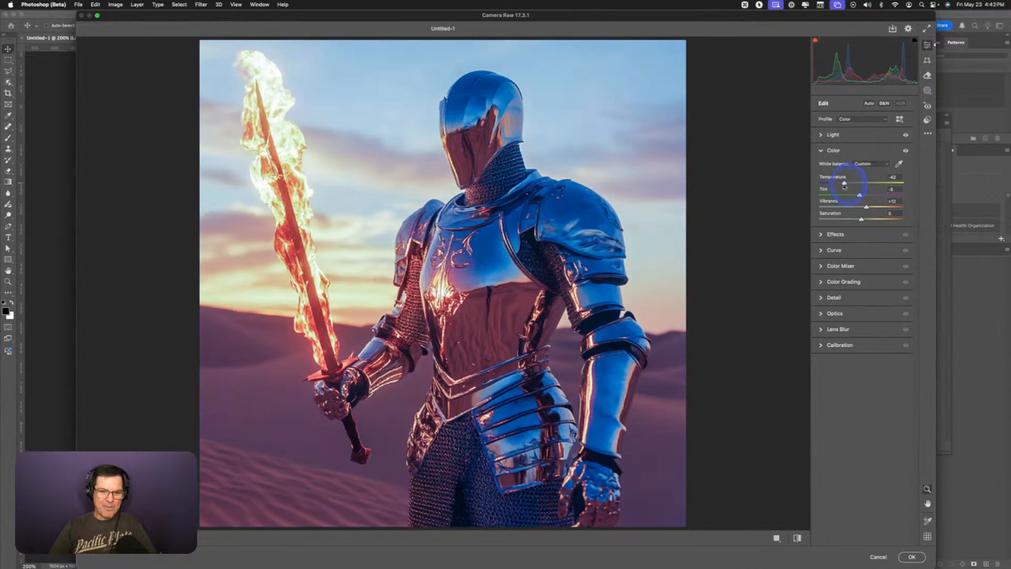
left_click_drag(839, 185, 858, 186)
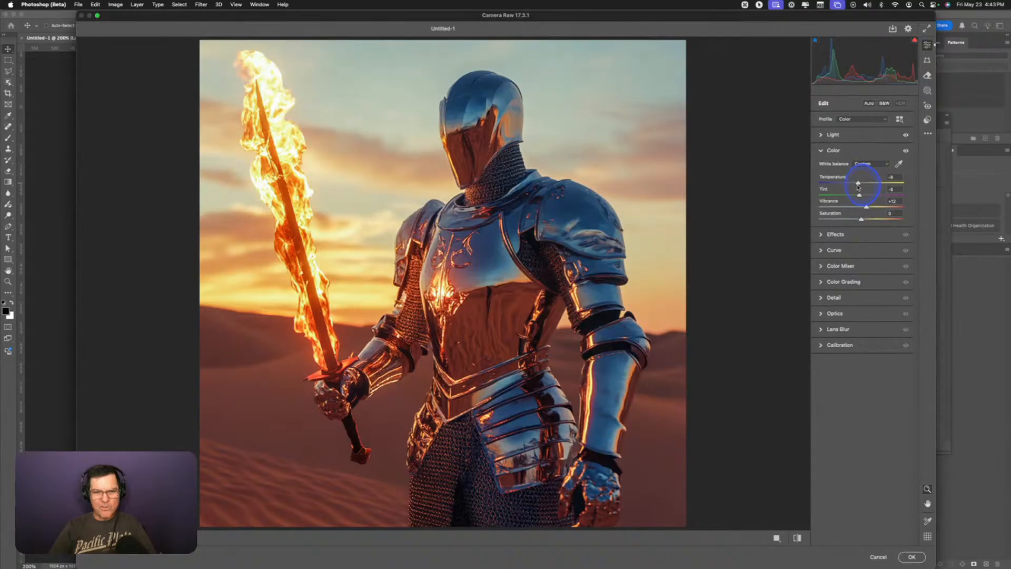
- Raise the knight image's contrast to +51 in the Light settings
left_click(831, 151)
left_click(828, 134)
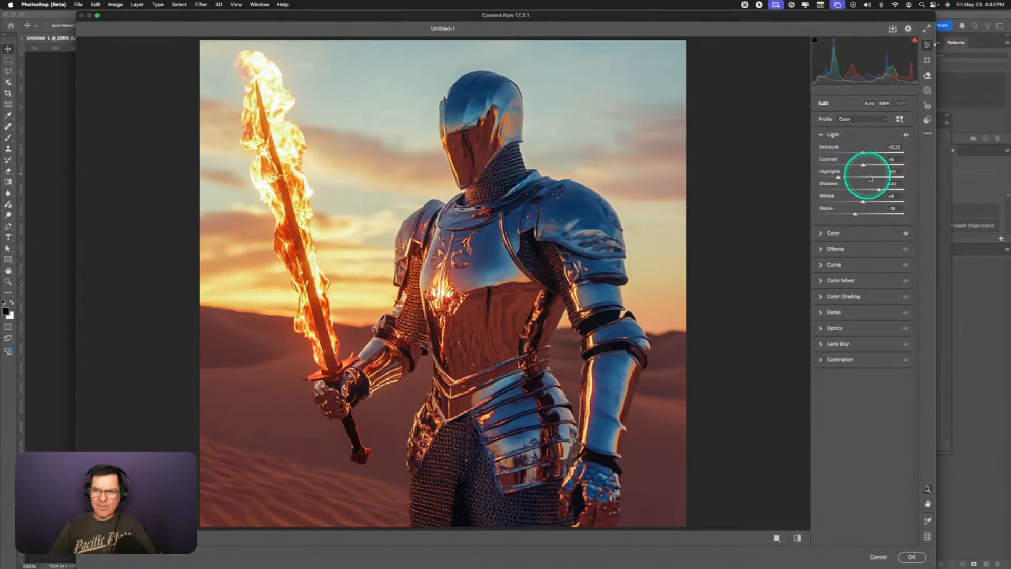
left_click_drag(866, 166, 888, 171)
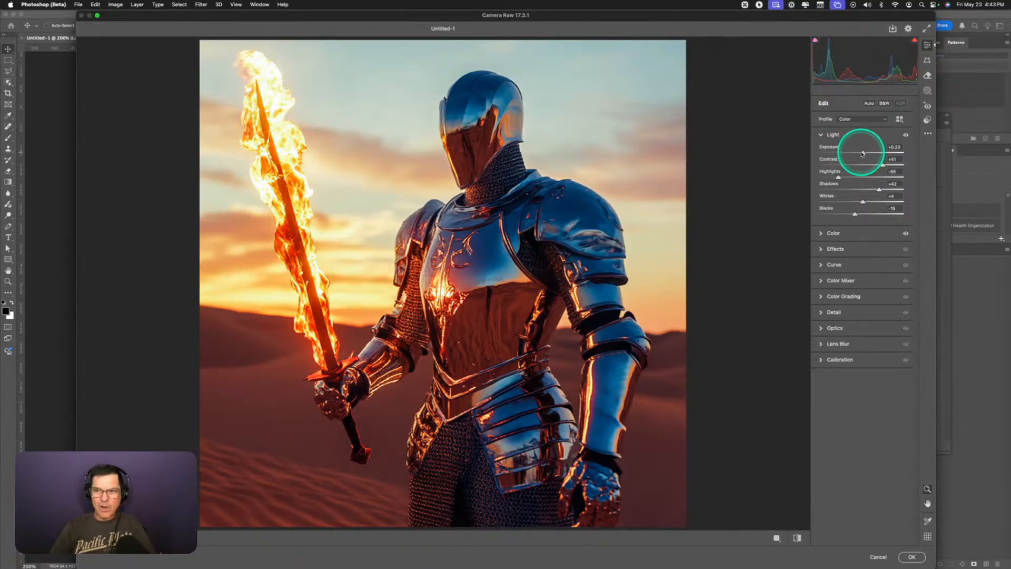
- Raise the knight image's exposure to about +0.50 in the Light settings
left_click_drag(860, 153, 866, 154)
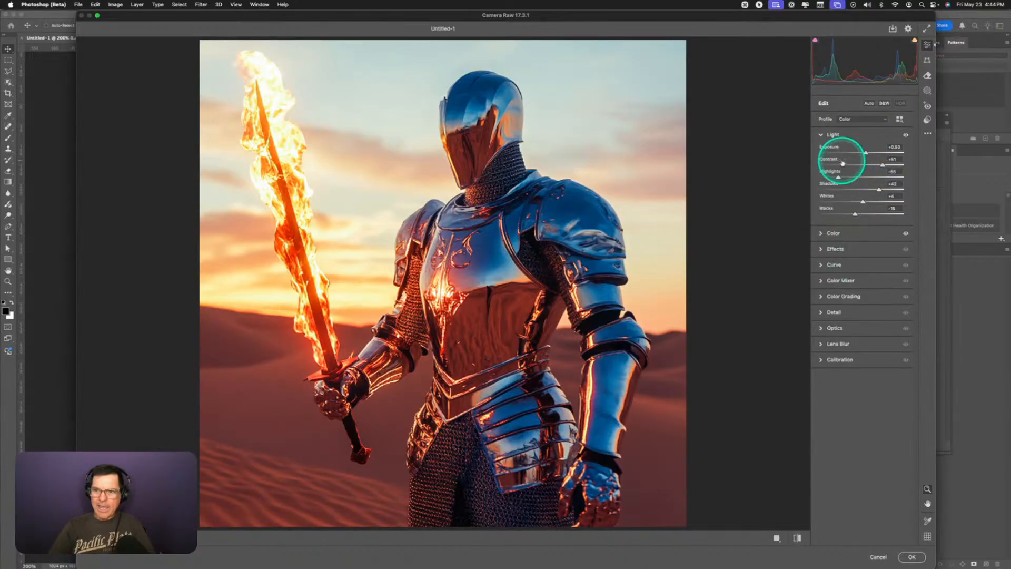
left_click(822, 135)
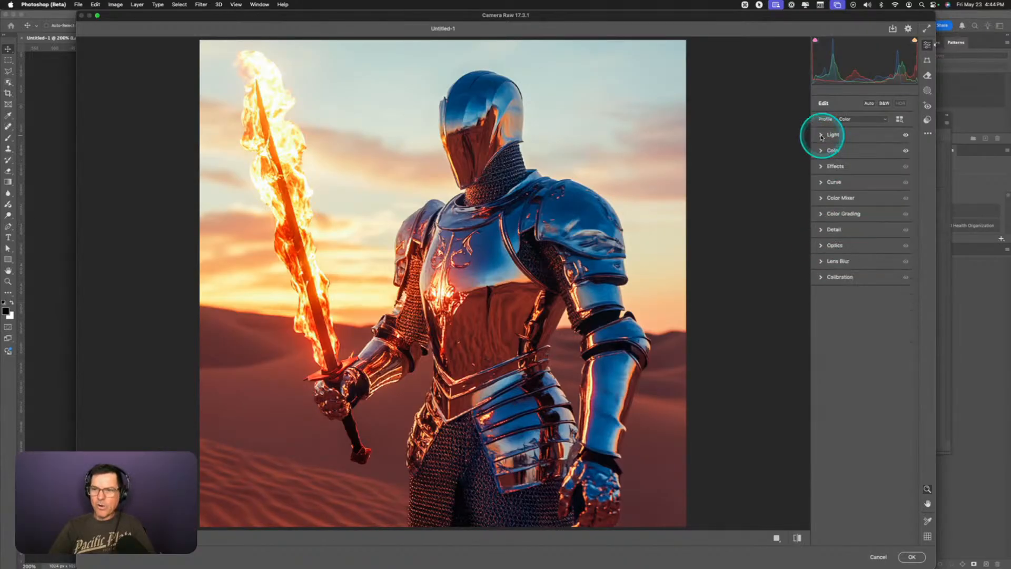
- Set the effects to about +38 clarity, +4 dehaze and 13 grain
left_click(820, 168)
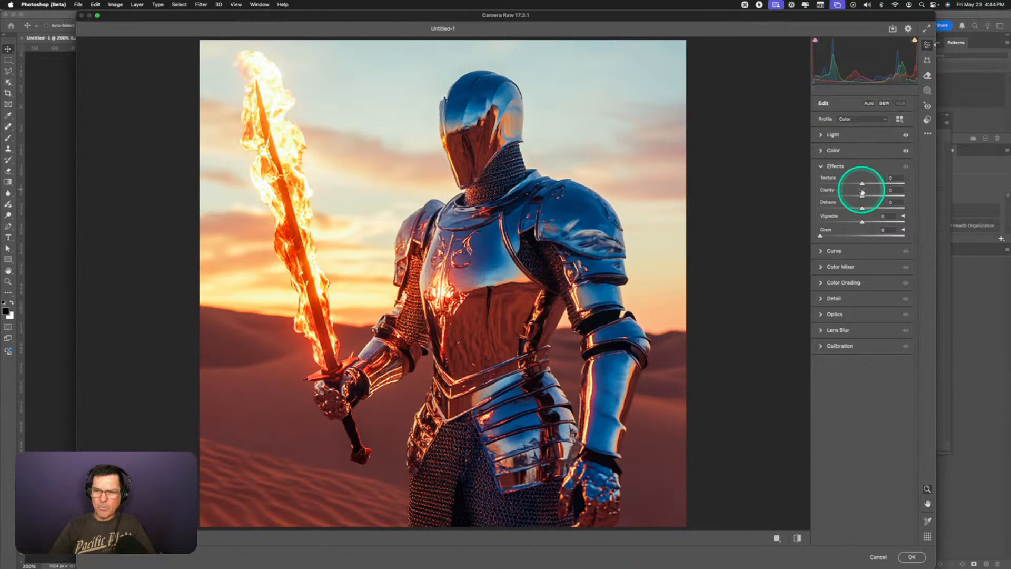
left_click_drag(863, 196, 883, 196)
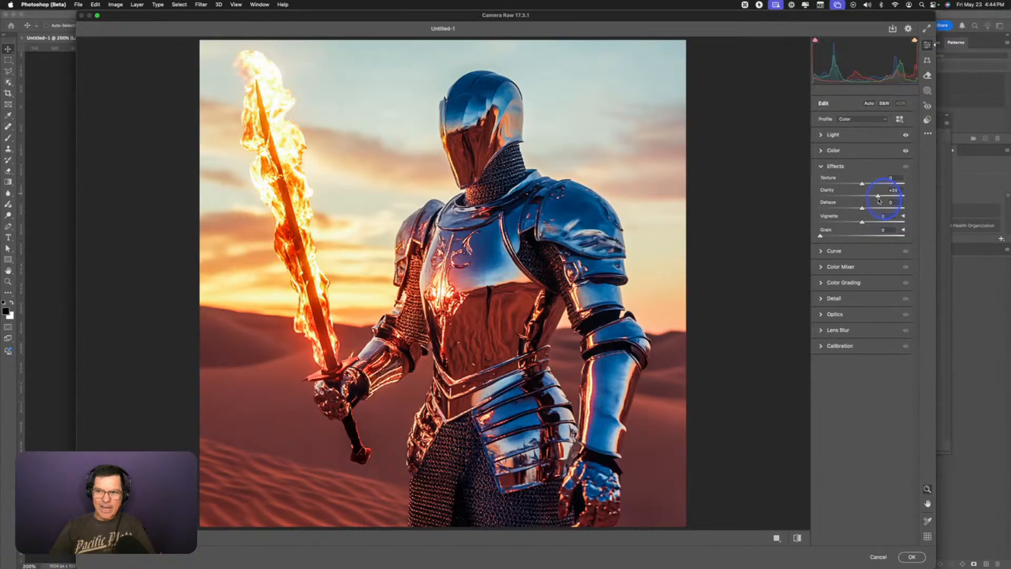
left_click_drag(879, 201, 864, 209)
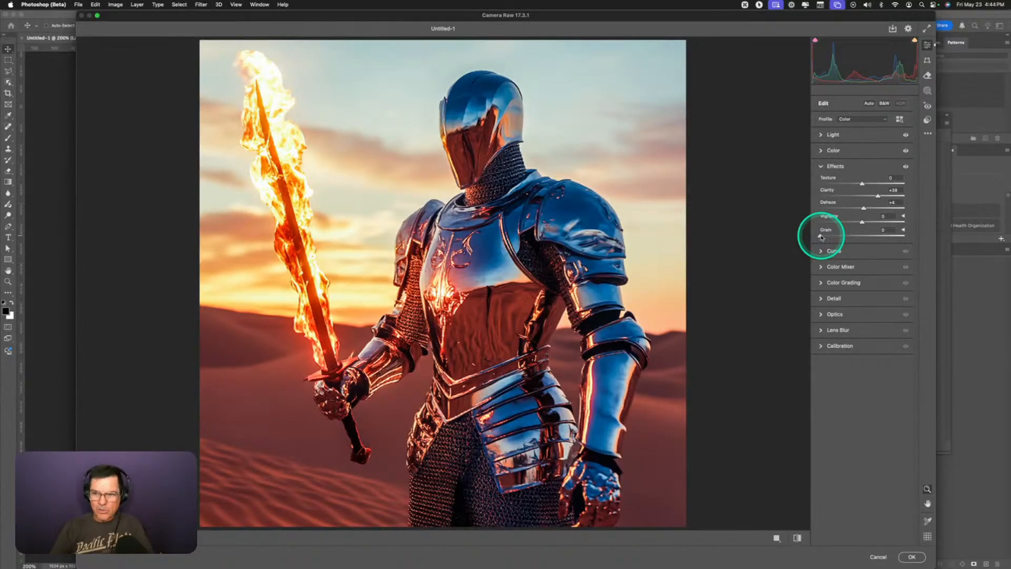
left_click_drag(822, 236, 824, 237)
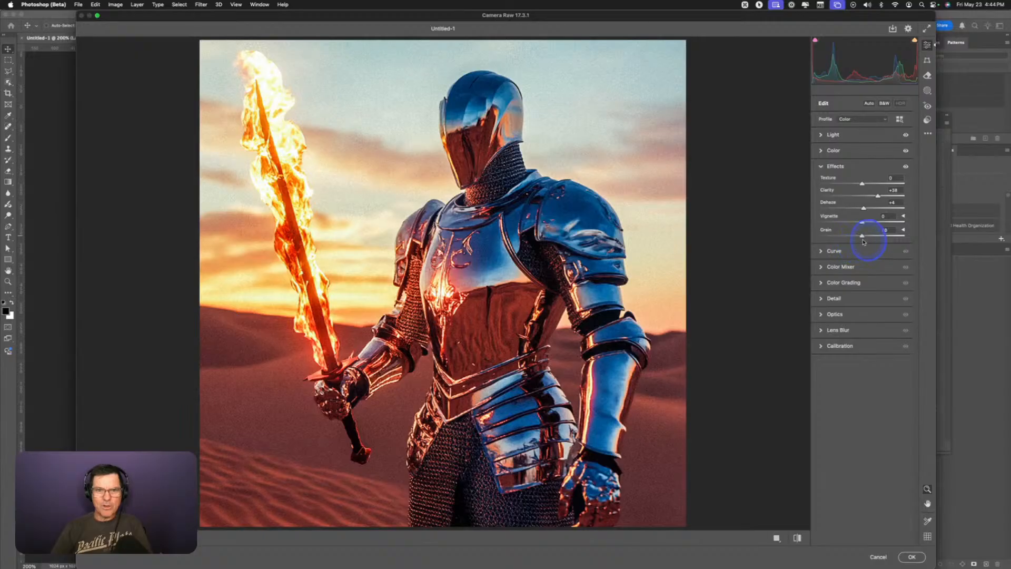
left_click_drag(921, 242, 936, 243)
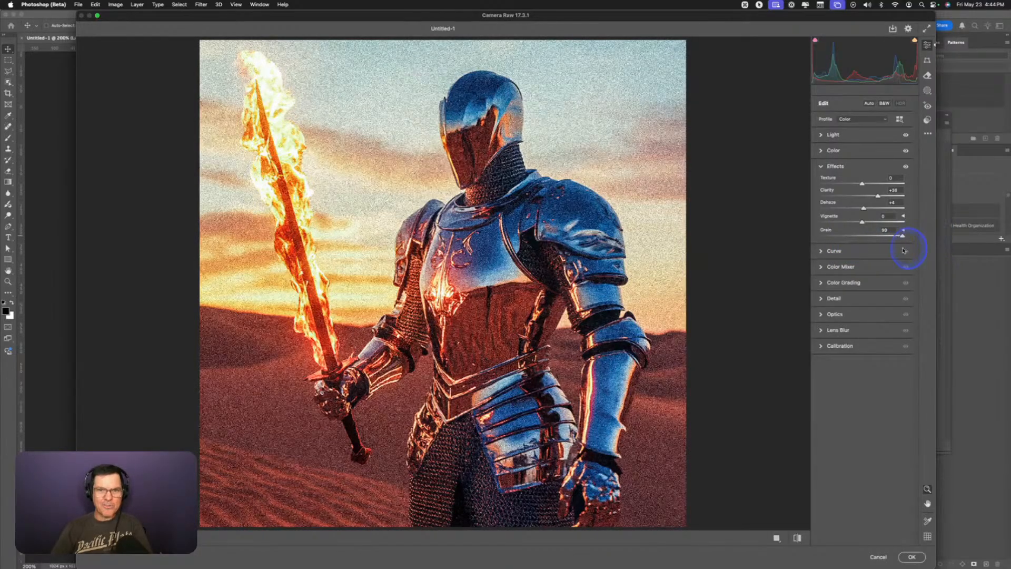
left_click_drag(849, 243, 846, 243)
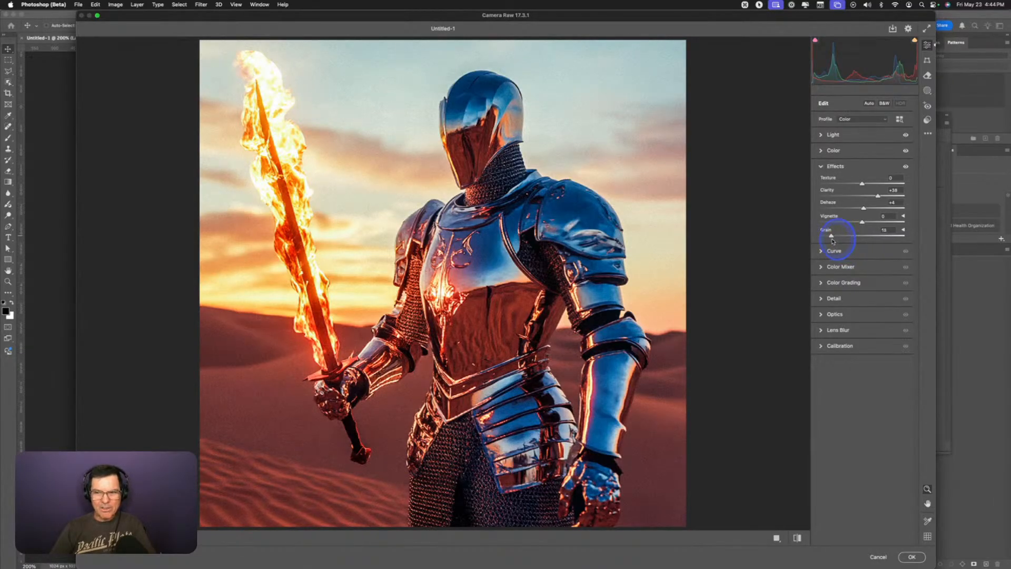
- Set the detail adjustments to 52 sharpening, 47 noise reduction and 21 color noise reduction
left_click(823, 300)
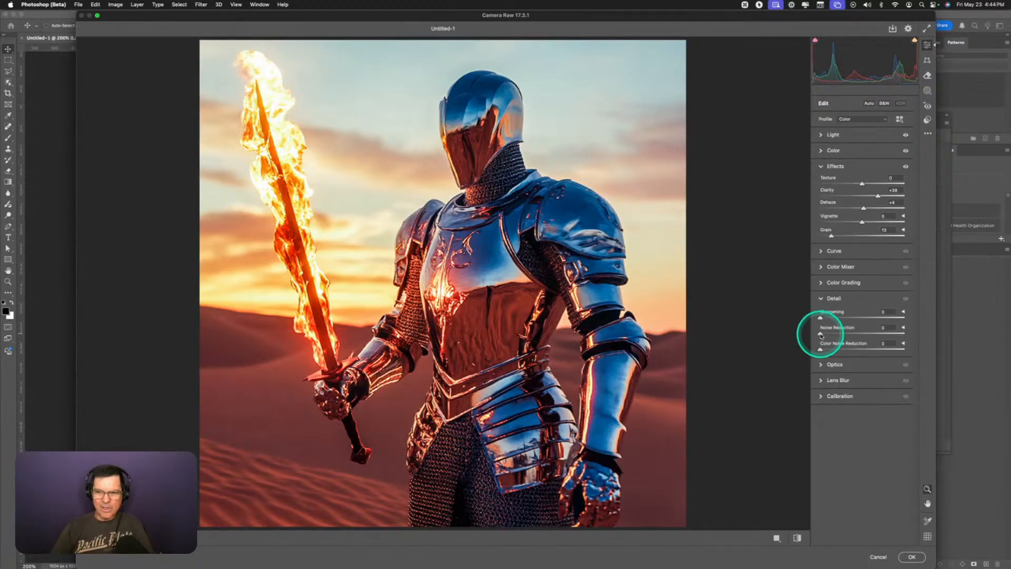
left_click_drag(820, 333, 823, 332)
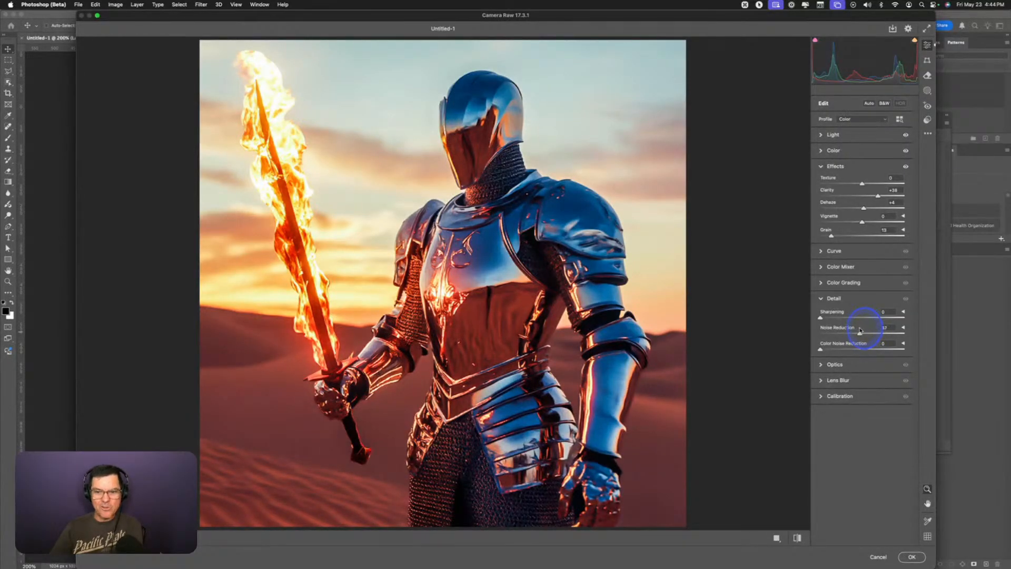
left_click_drag(820, 350, 829, 323)
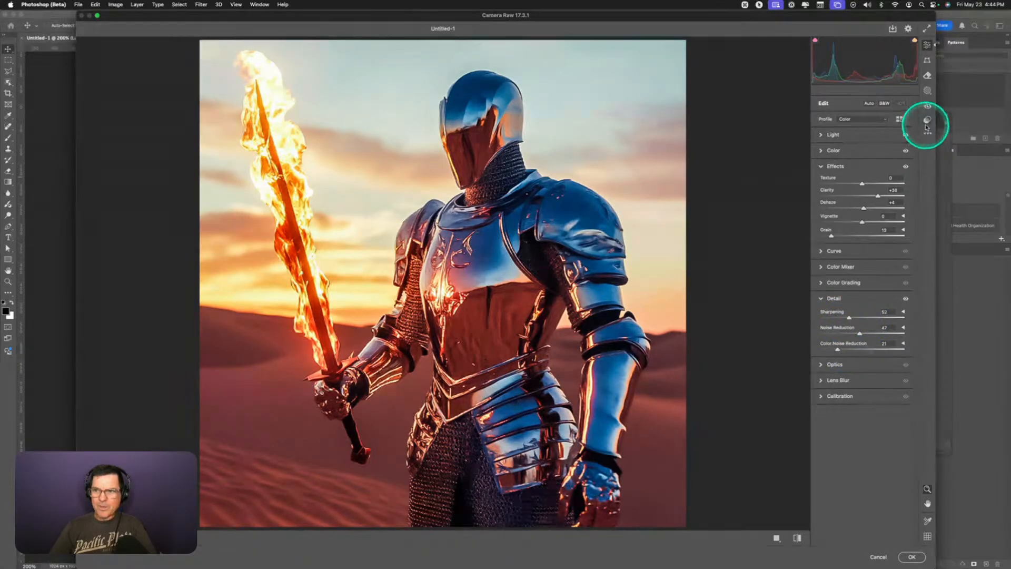
left_click(826, 166)
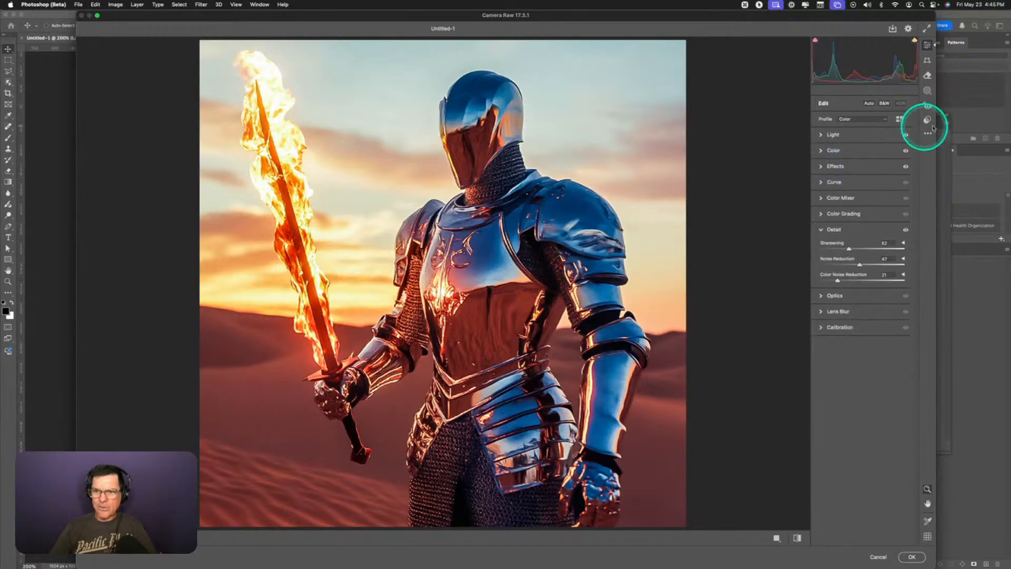
- Compare the image with and without the Light adjustments, and apply the Camera Raw filter
left_click(906, 136)
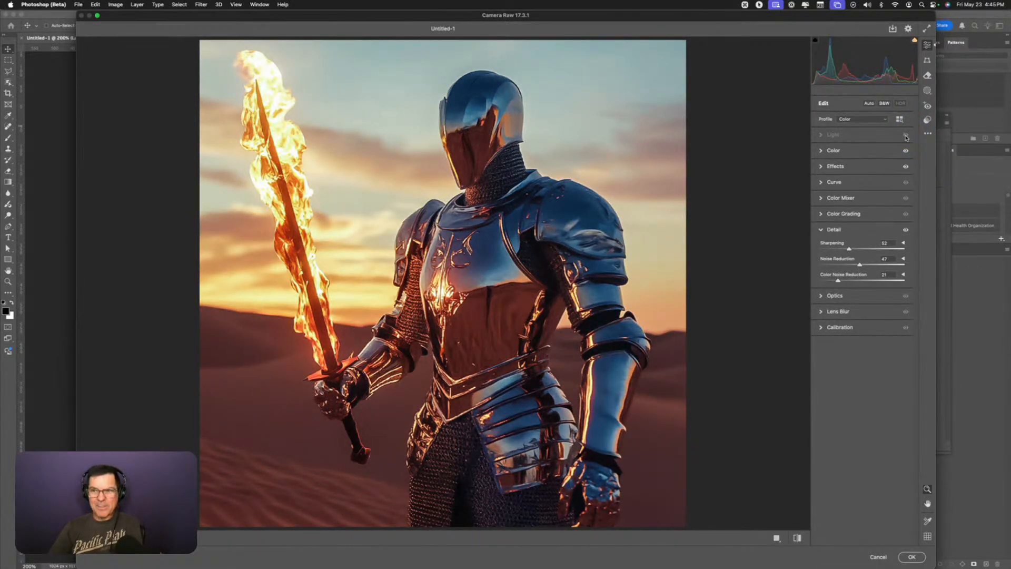
left_click(907, 135)
left_click(906, 136)
left_click(906, 135)
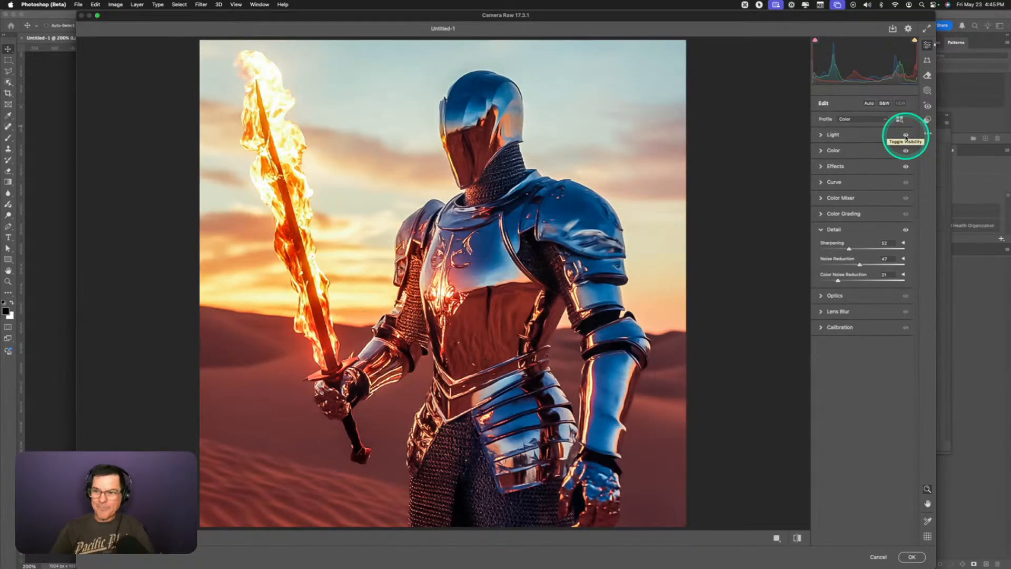
left_click(911, 557)
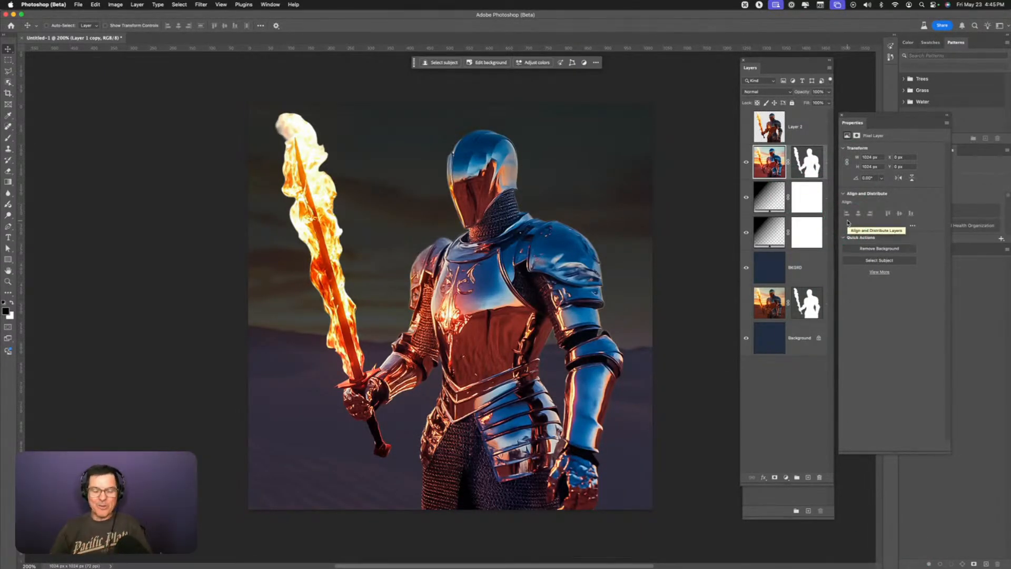
- Delete the upper gradient fill layer and load the basic Foreground to Transparent preset in the remaining gradient fill's editor
left_click_drag(763, 199, 820, 477)
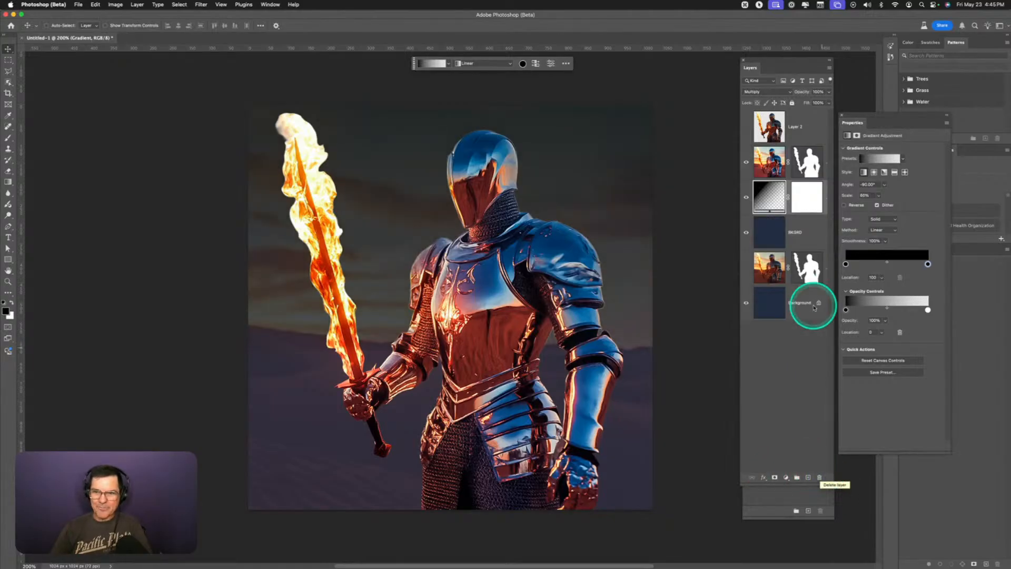
left_click(772, 198)
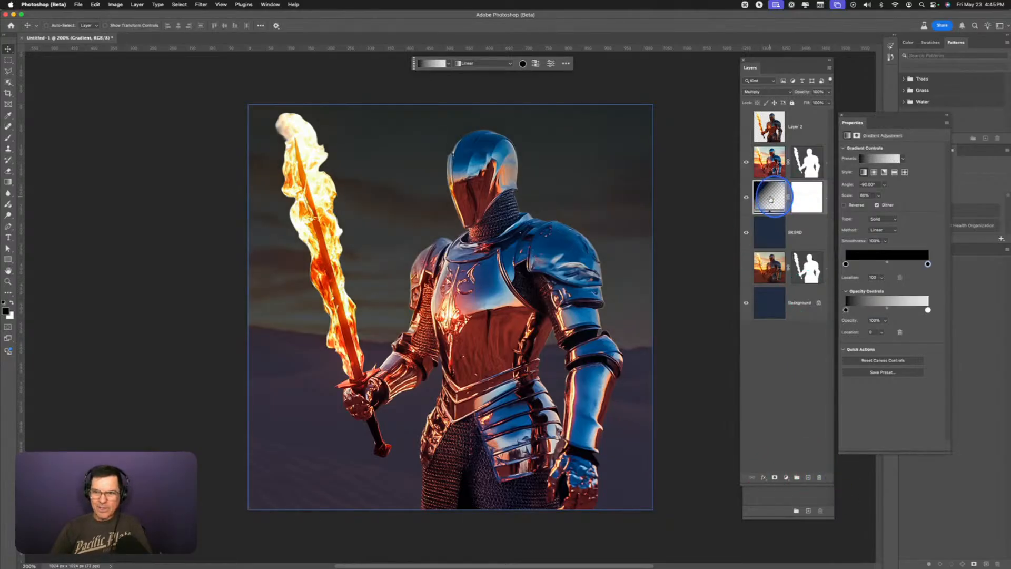
double_click(771, 199)
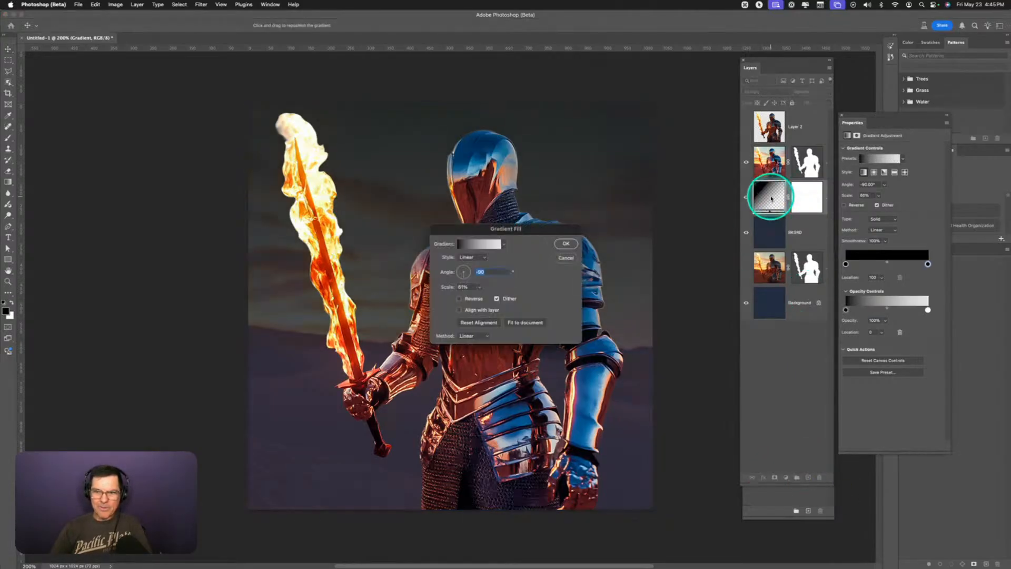
left_click(470, 247)
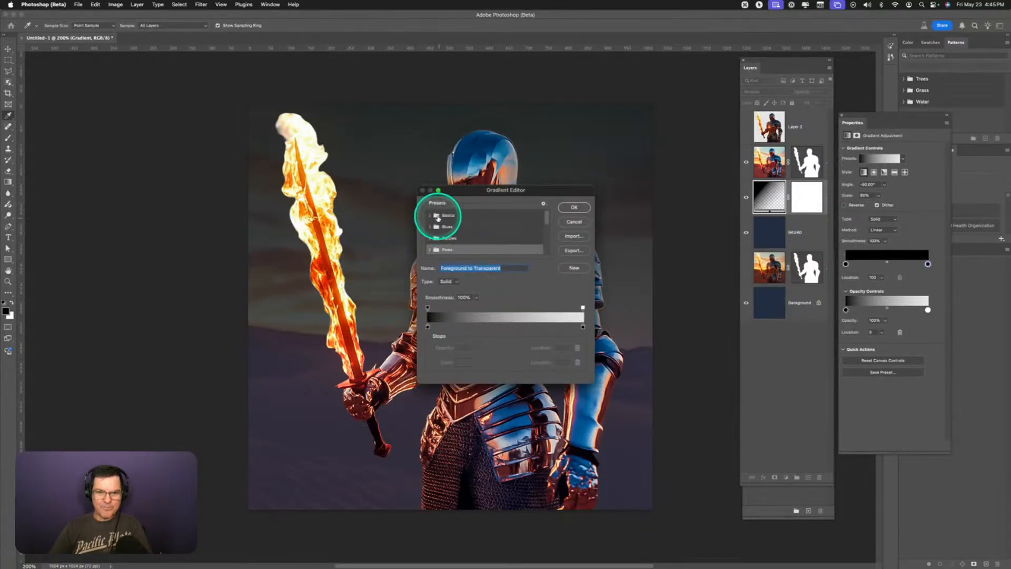
left_click(431, 215)
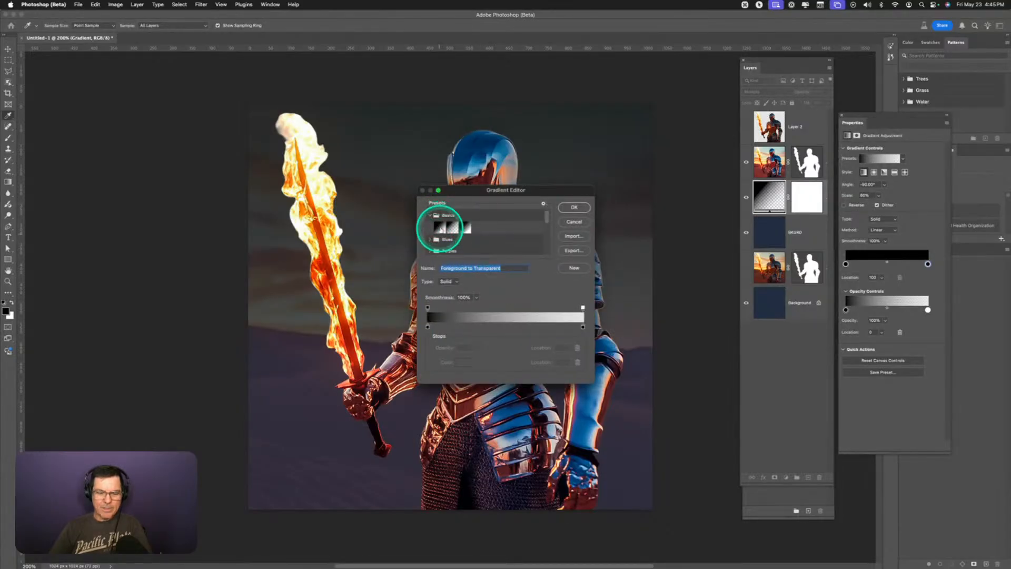
left_click(440, 227)
left_click(452, 227)
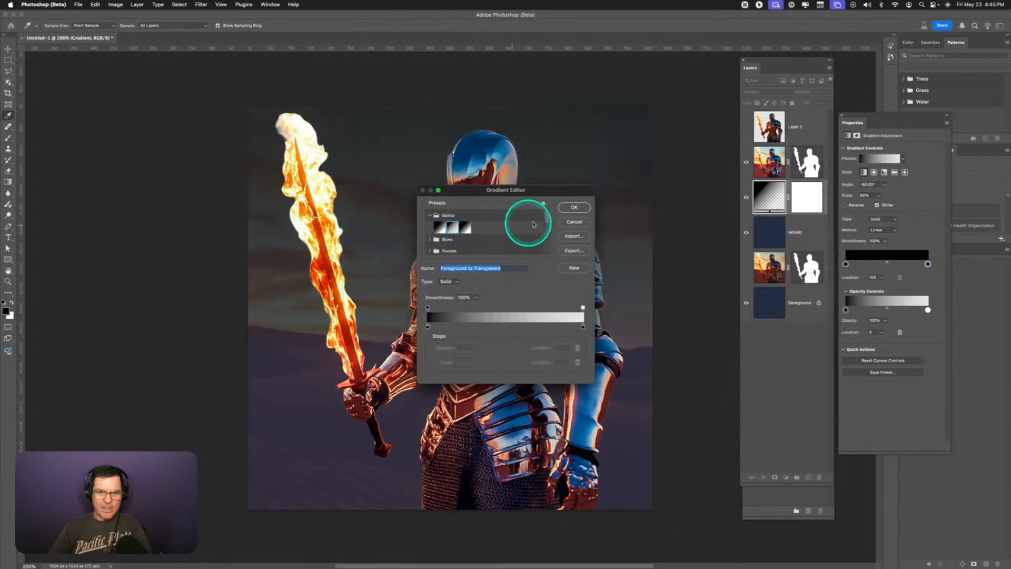
- Change the gradient's starting color stop from black to light orange ffc38c and apply the gradient fill
double_click(427, 328)
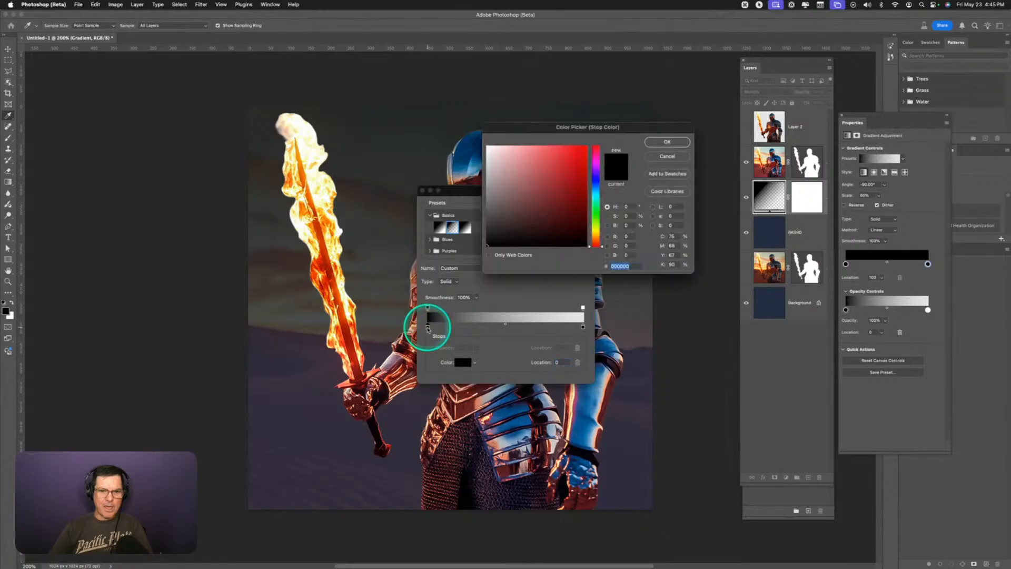
mouse_move(530, 198)
left_mouse_down()
mouse_move(527, 181)
mouse_move(549, 179)
mouse_move(530, 164)
left_mouse_up()
left_click_drag(466, 404, 467, 398)
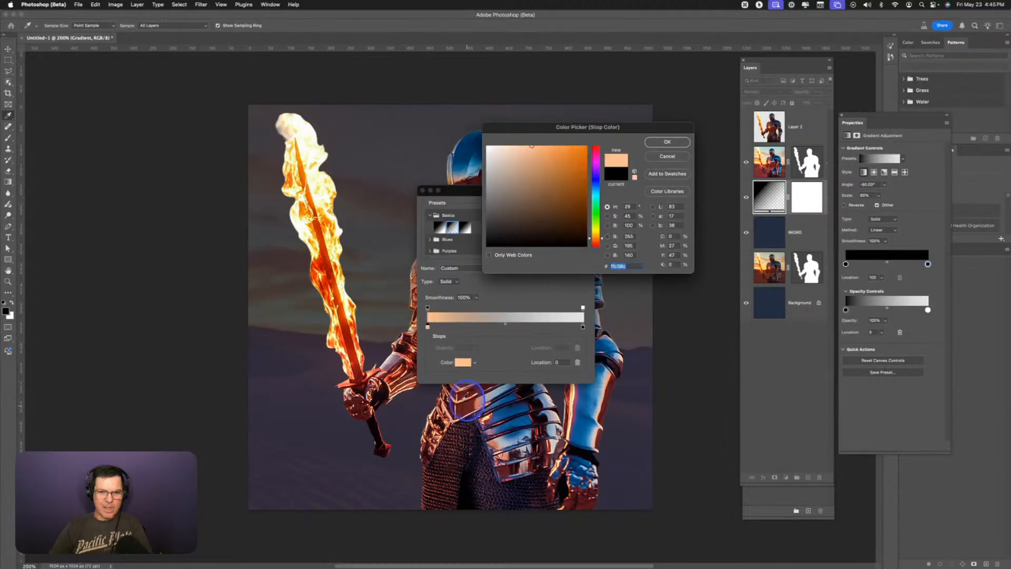
left_click(668, 145)
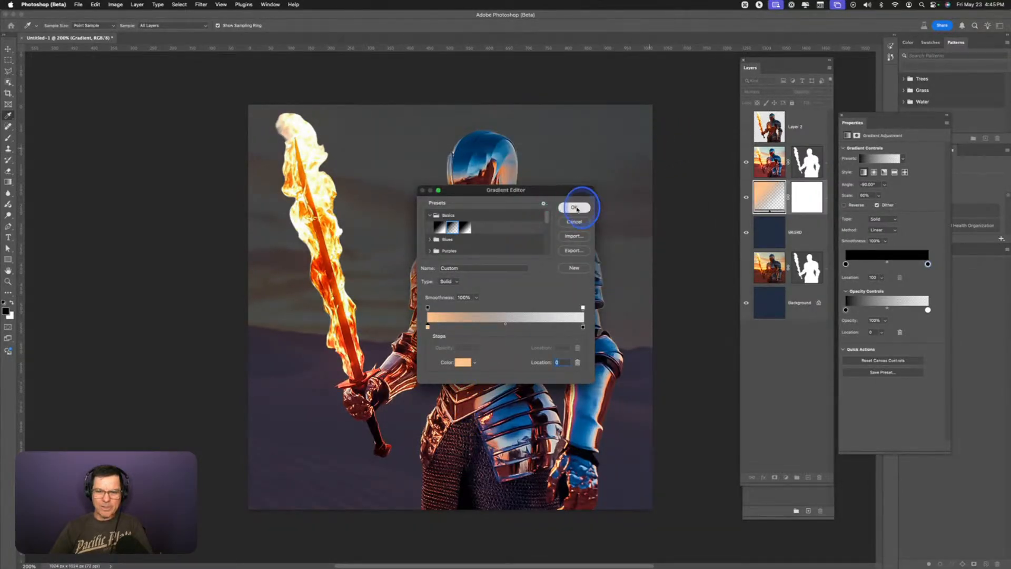
left_click(579, 206)
left_click(566, 244)
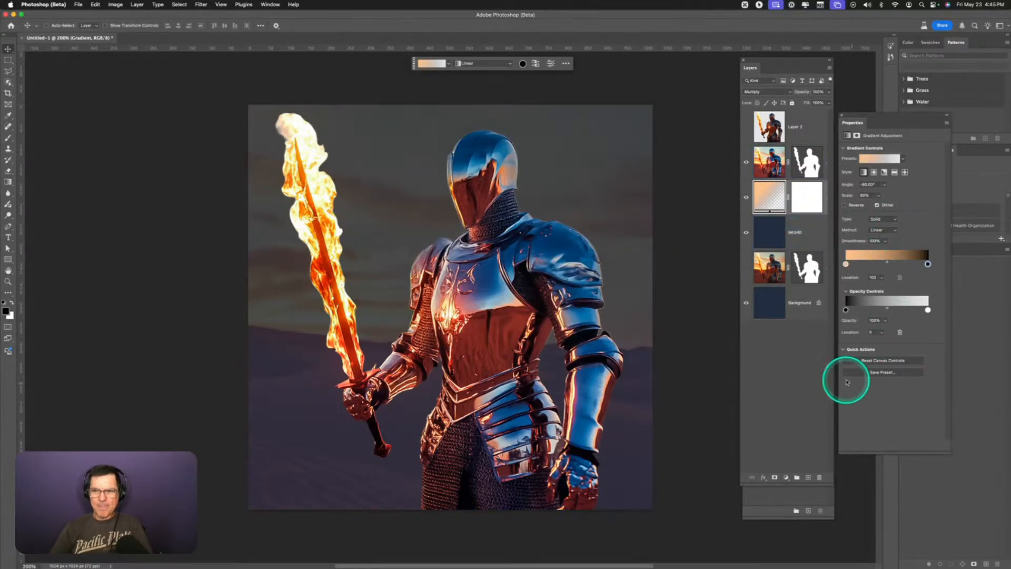
- Isolate the original knight layer, disable its layer mask, and turn on the visibility of all the layers above it
left_click(746, 269, "alt")
left_click(807, 266, "shift")
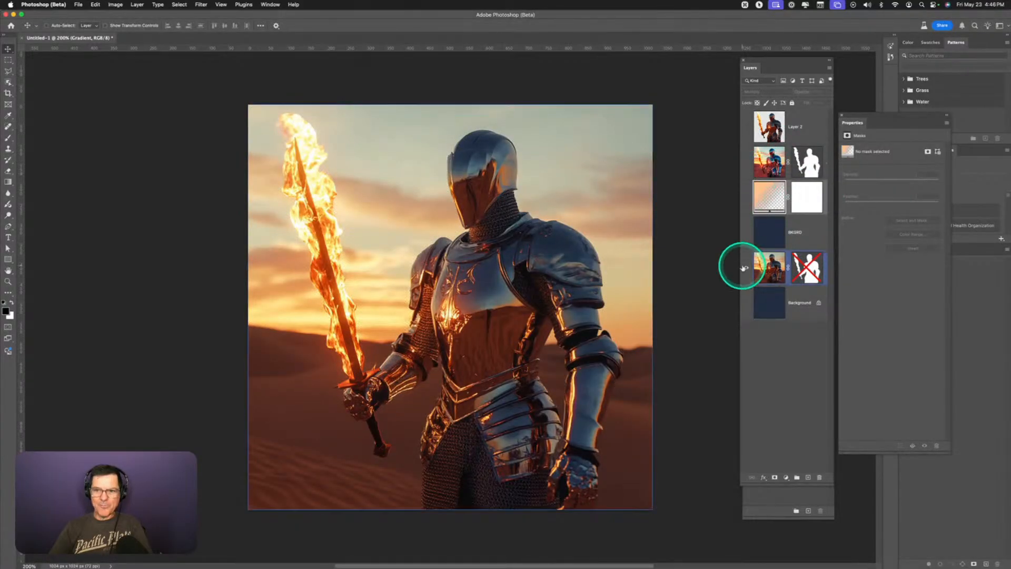
left_click_drag(745, 235, 745, 102)
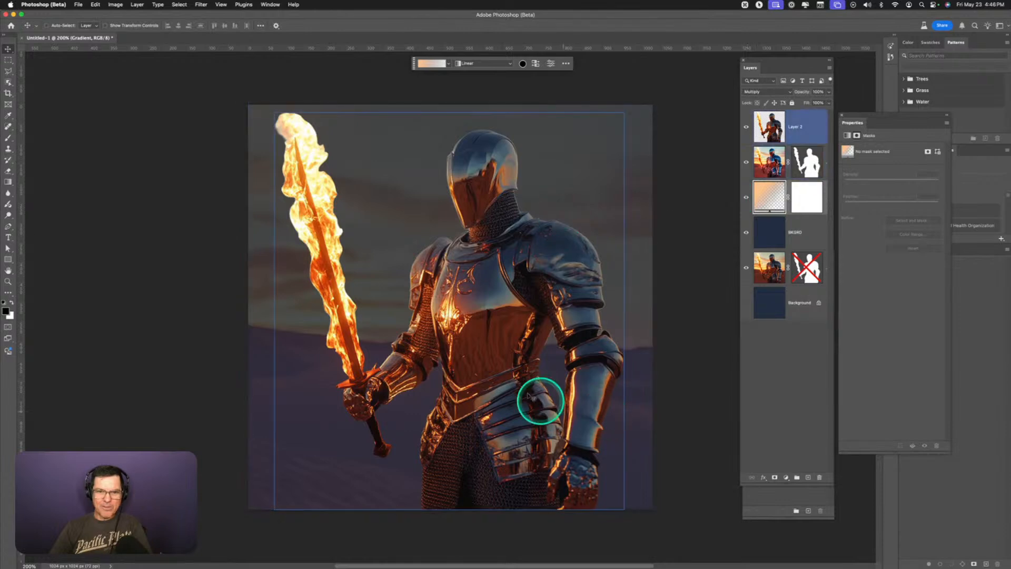
- Hide Layer 2 and move it down the layer stack to just above the Background layer
left_click(778, 165)
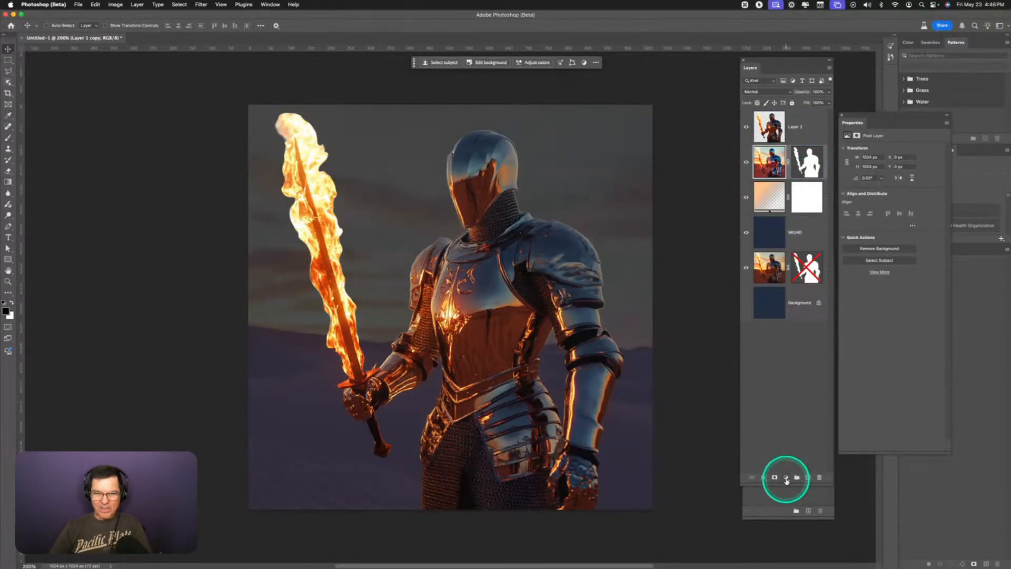
left_click(798, 139)
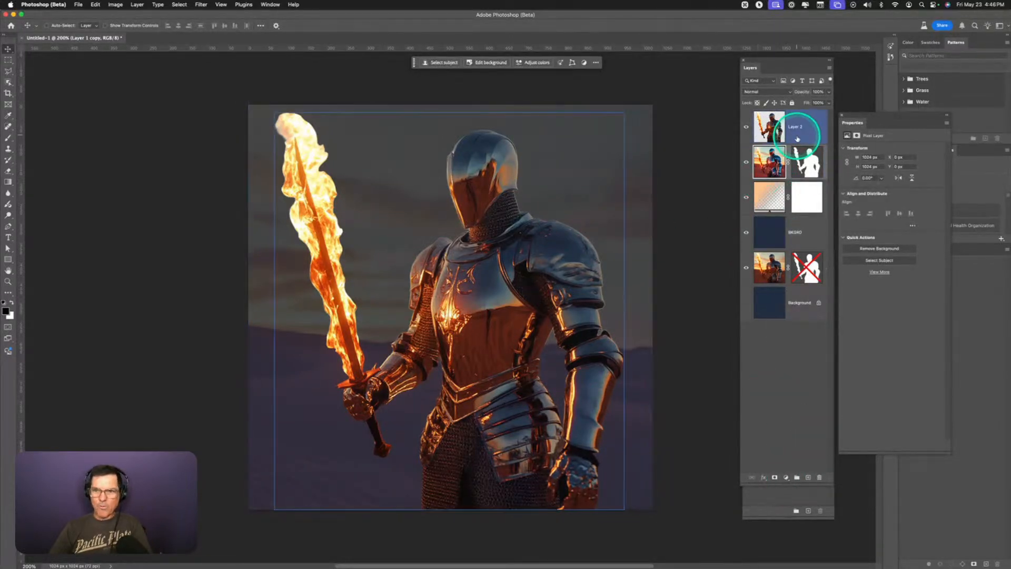
left_click(746, 128)
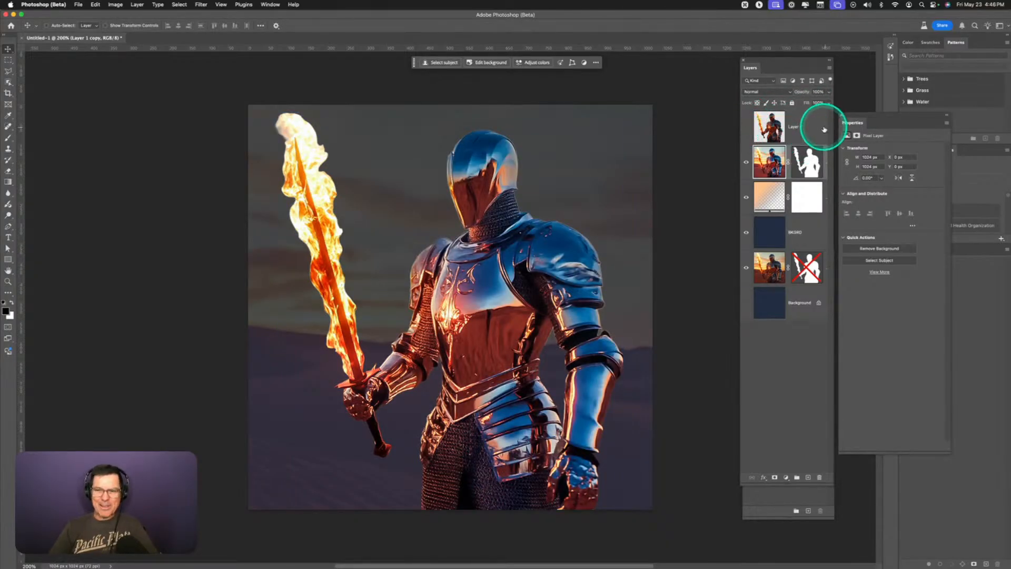
left_click_drag(820, 129, 806, 140)
left_click_drag(806, 286, 806, 284)
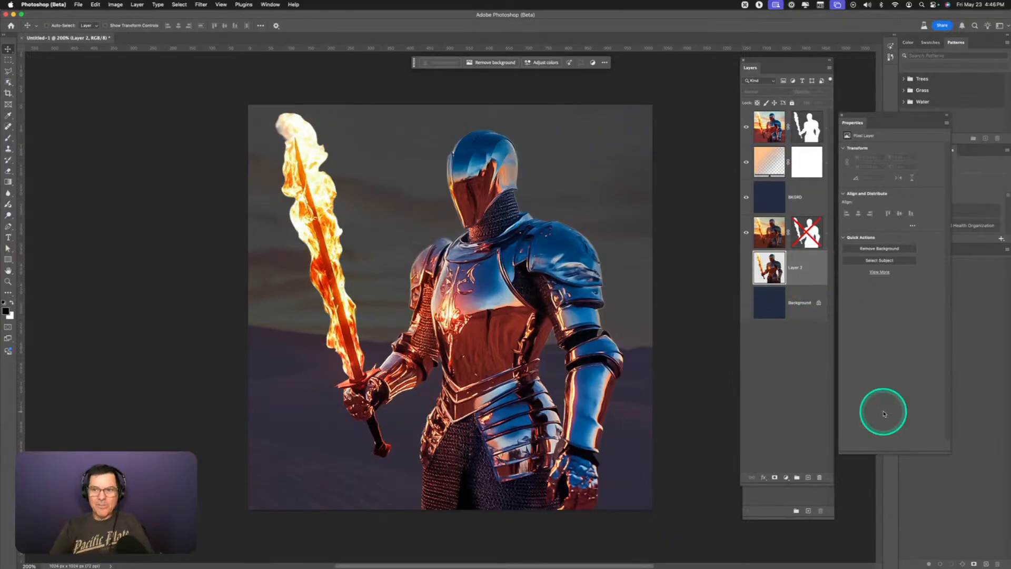
- Compare the original knight image on its own with the full composite
key("alt")
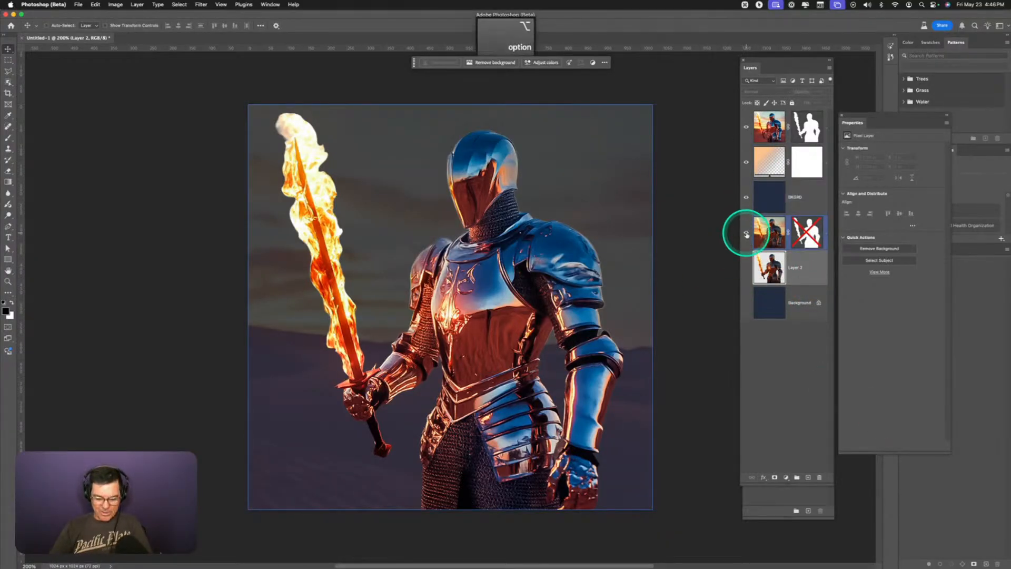
left_click(747, 234, "alt")
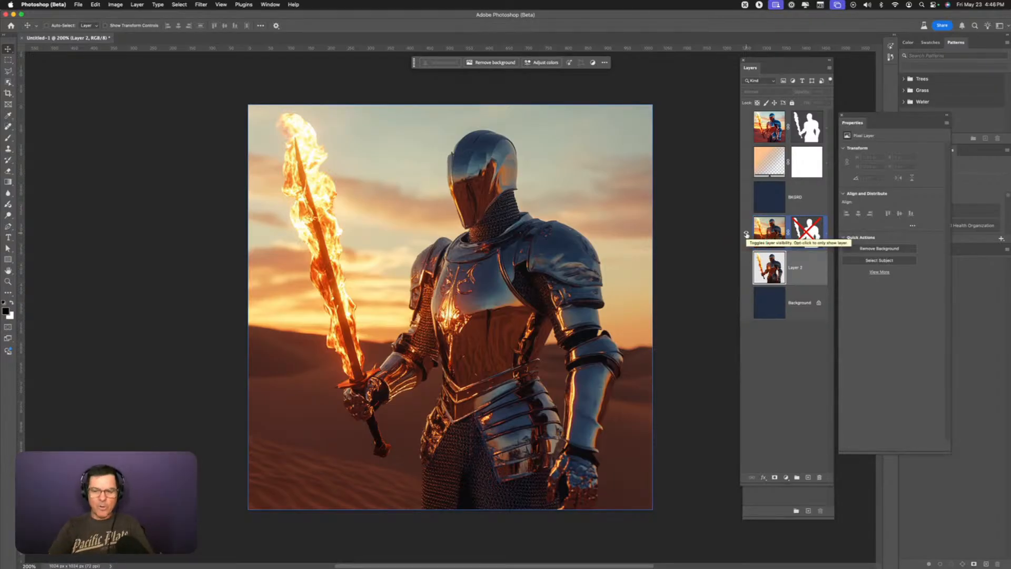
left_click(747, 235, "alt")
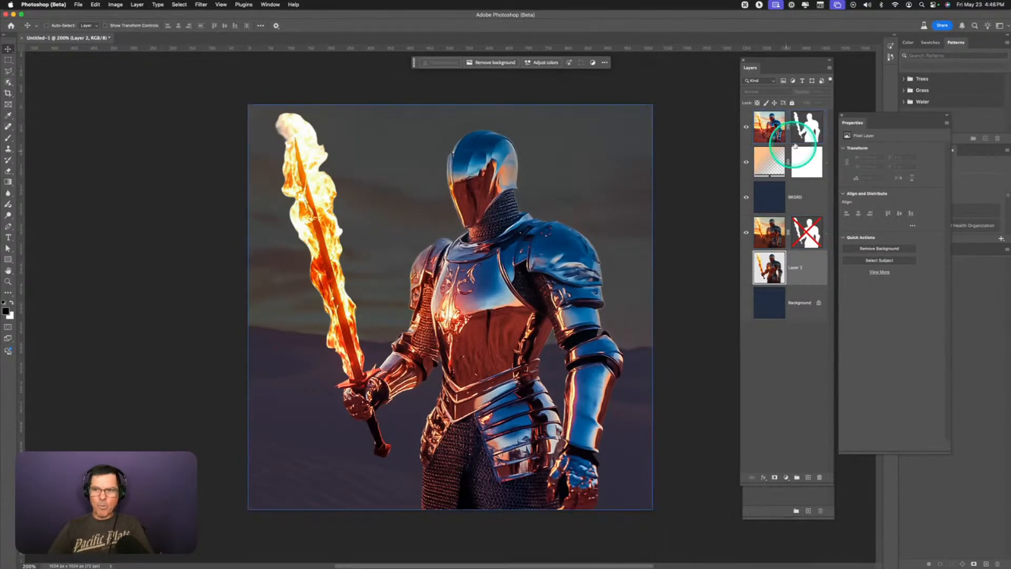
- Display the upper knight layer's mask on the canvas to inspect the cutout
left_click(808, 128)
left_click(809, 126, "alt")
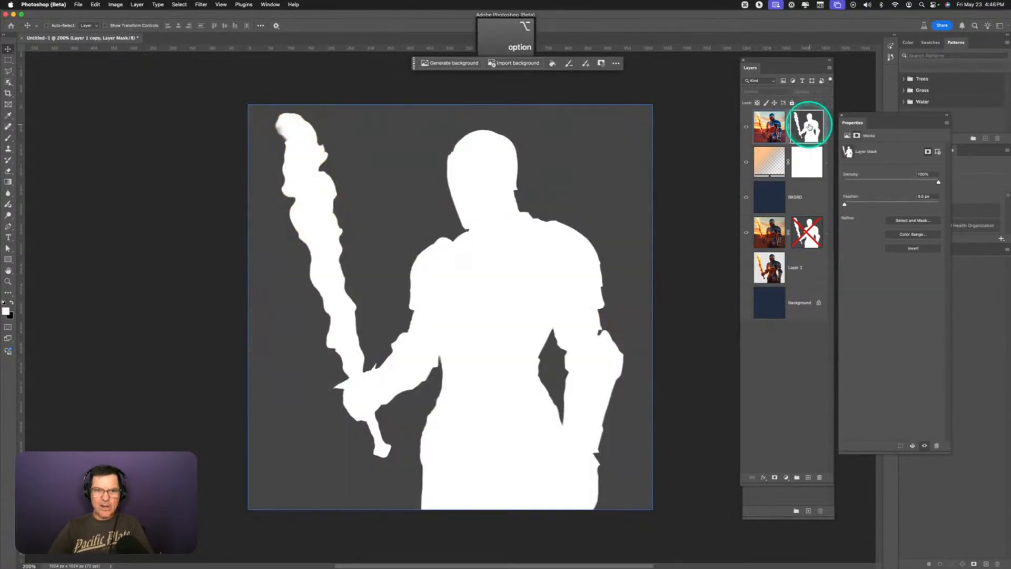
- Return from the mask view to the composite and set up a large Brush with 0% hardness
left_click(810, 126, "alt")
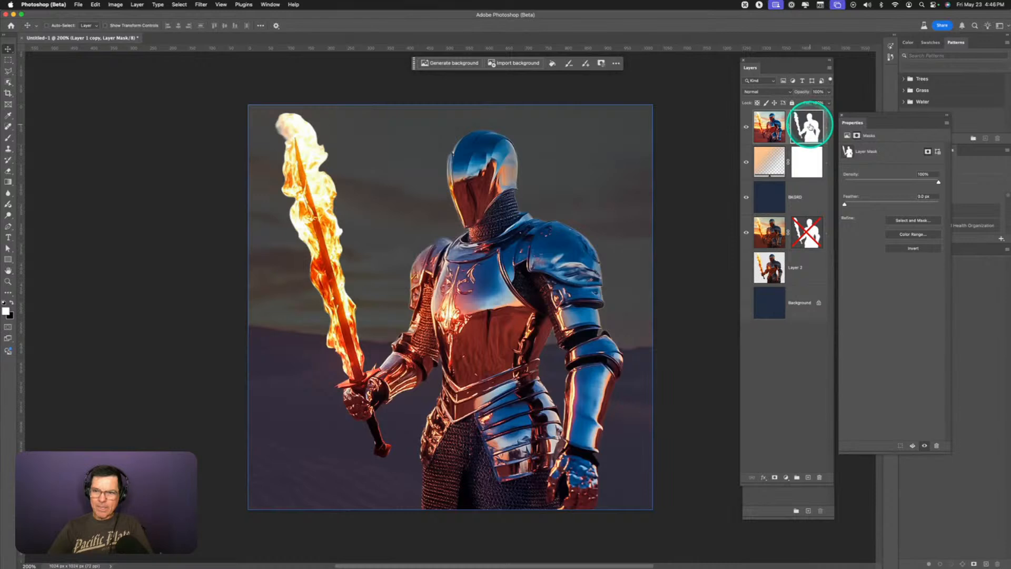
left_click(9, 139)
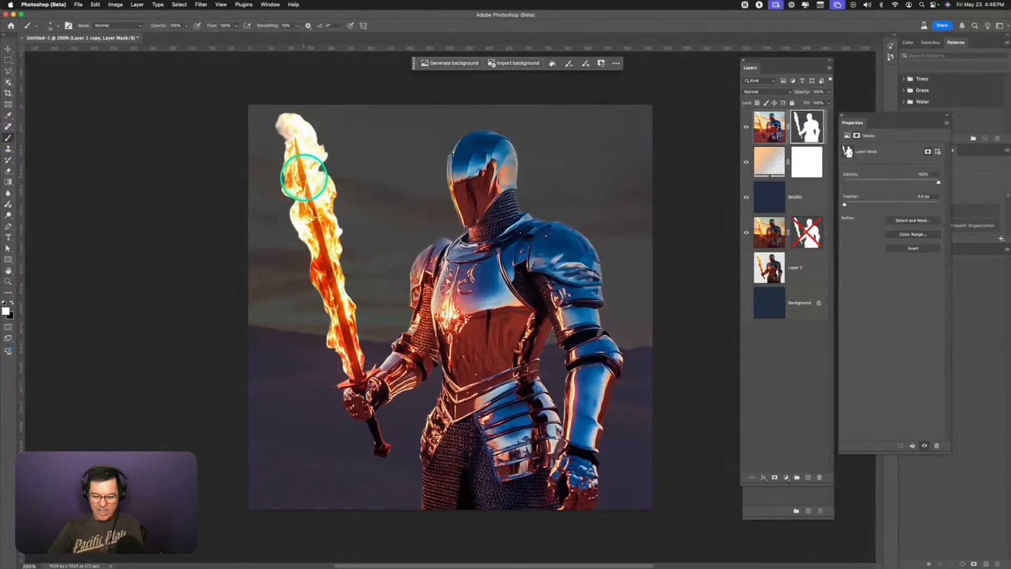
key("bracketright")
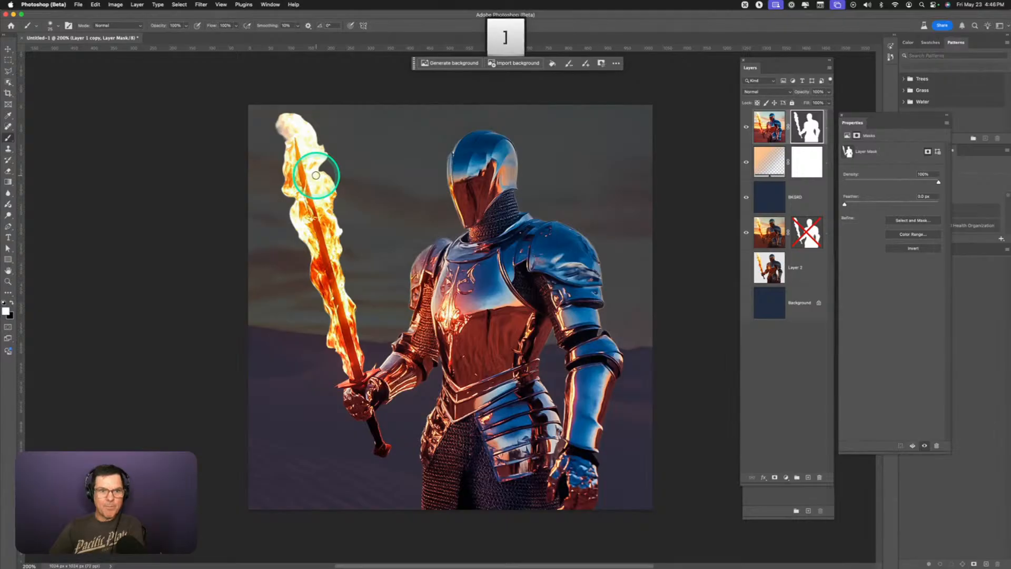
mouse_move(289, 154)
left_mouse_down()
mouse_move(311, 157)
mouse_move(319, 148)
left_mouse_up()
key("super+z")
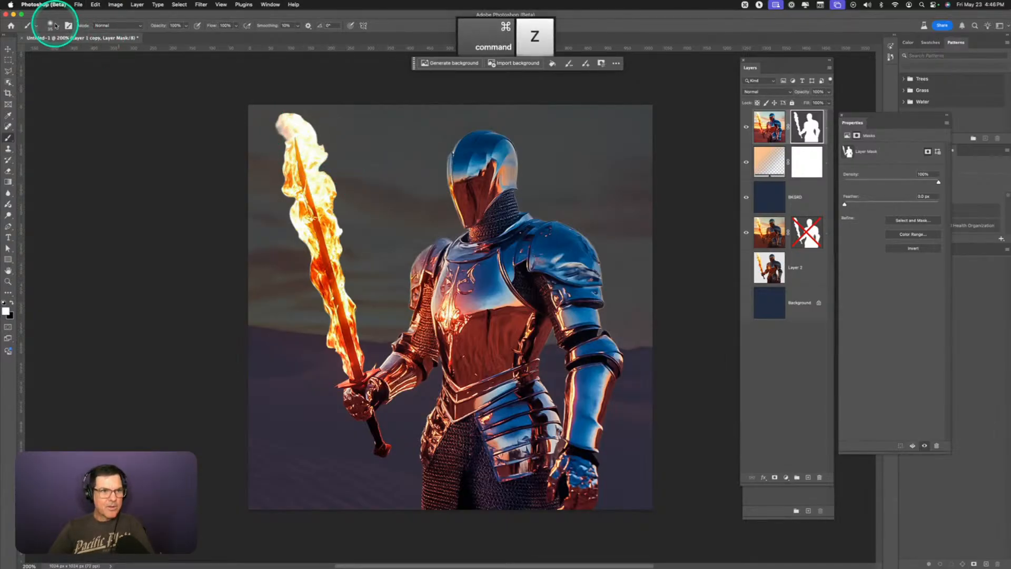
left_click(59, 28)
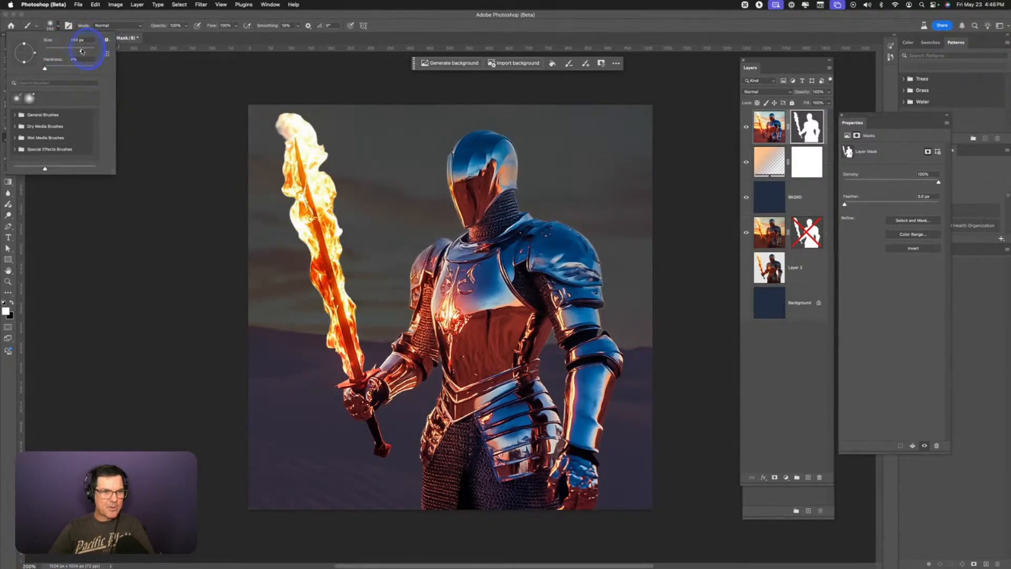
- Try a large soft white dab on the knight layer's mask over the sword's flames, and undo it
left_click(311, 169)
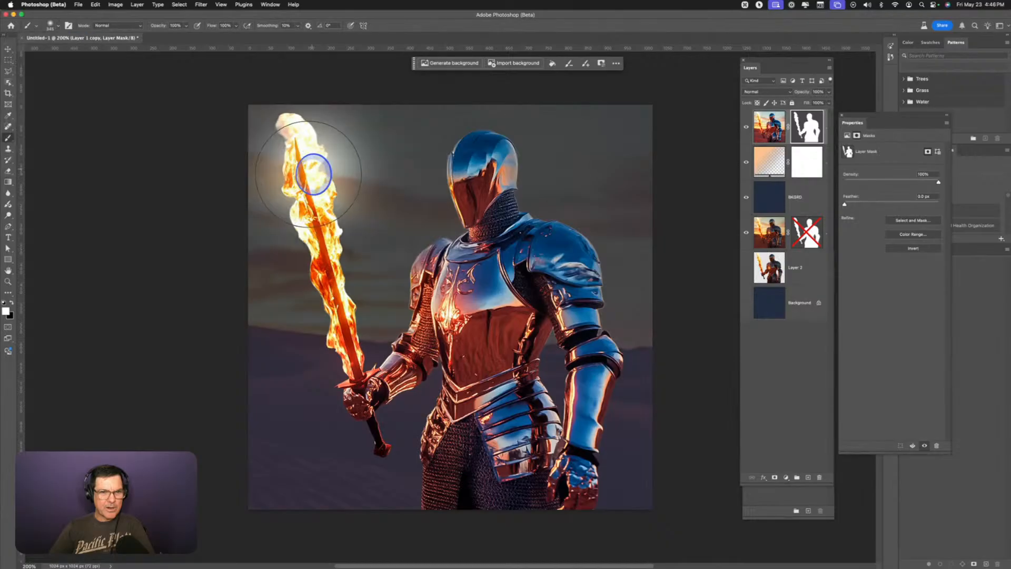
key("super+z")
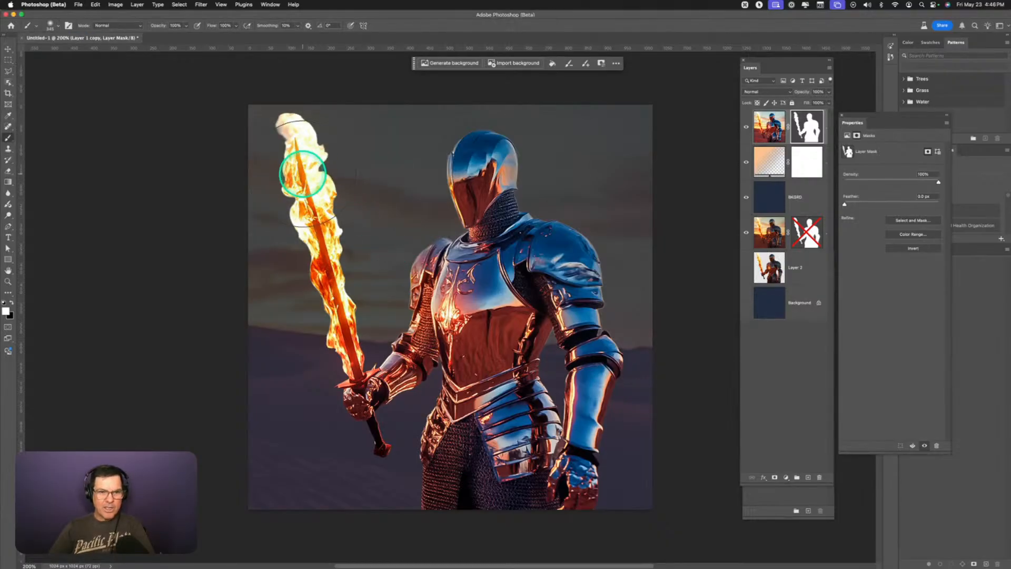
left_click(606, 140)
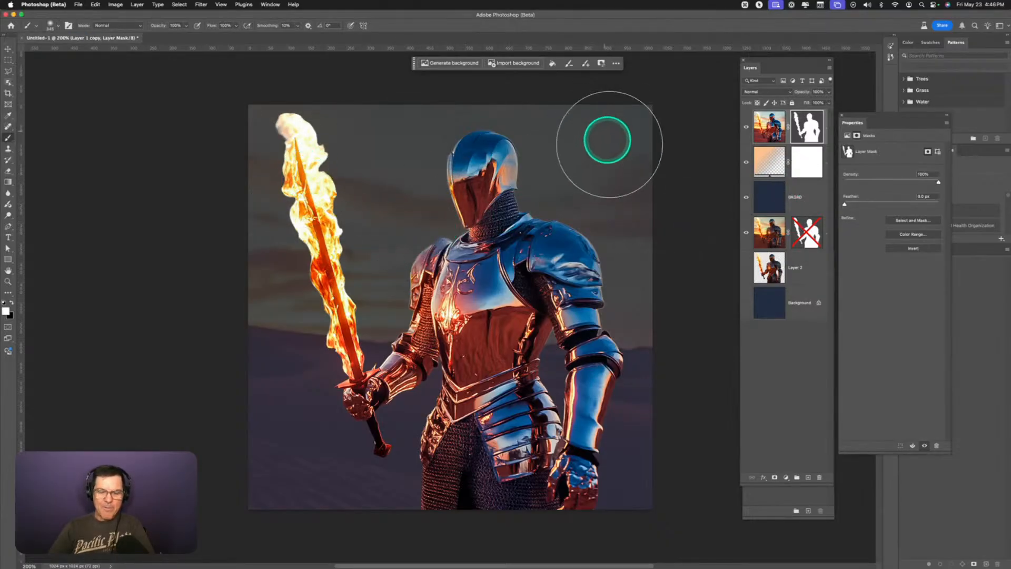
- Display the knight layer's mask on the canvas, try a soft white dab in the empty area beyond the helmet, and undo it
left_click(807, 126, "alt")
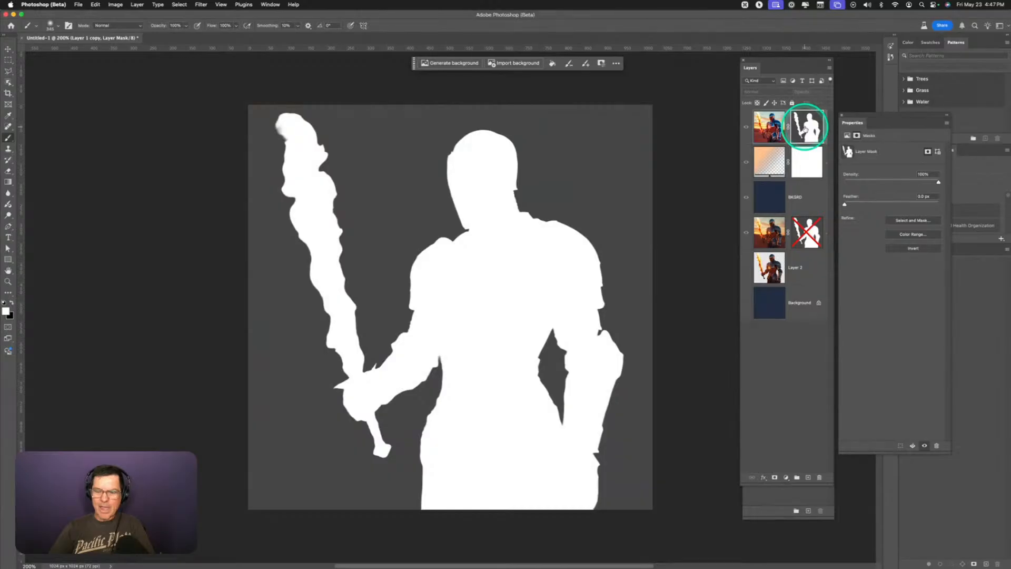
left_click(606, 141)
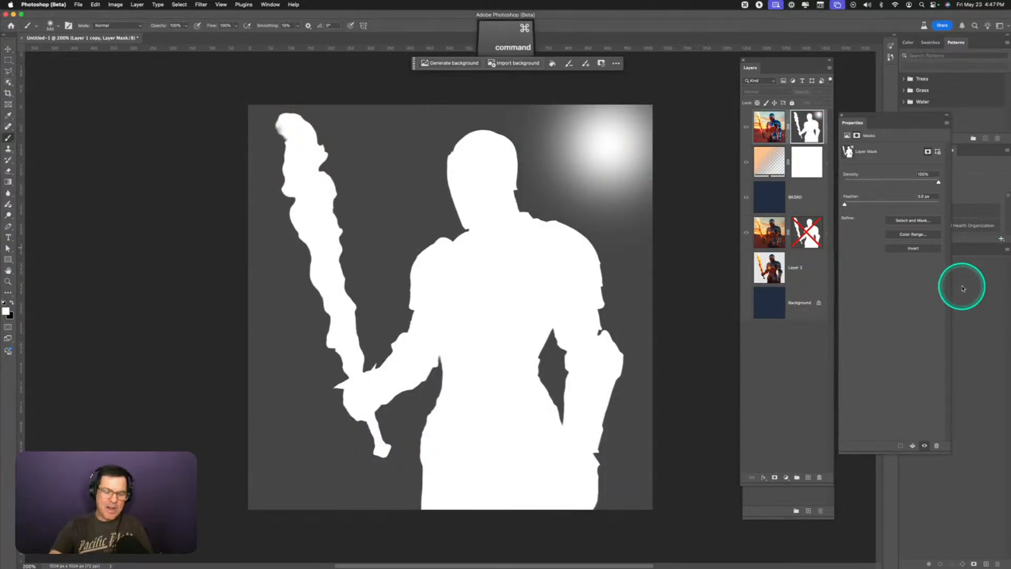
key("super+z")
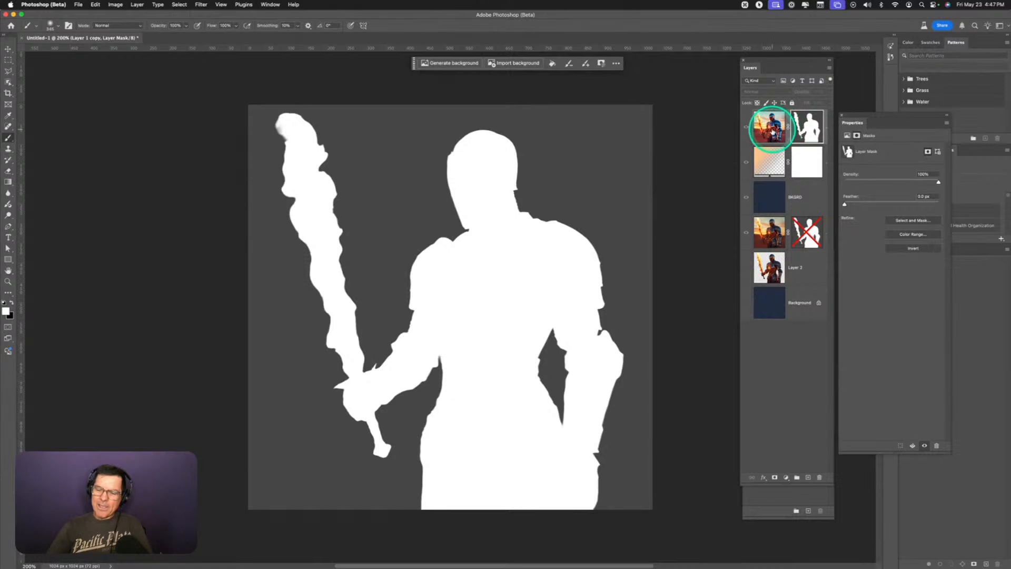
- Try a black dab on the knight layer's image over the flames, undo it, and reselect the layer mask
left_click(769, 126)
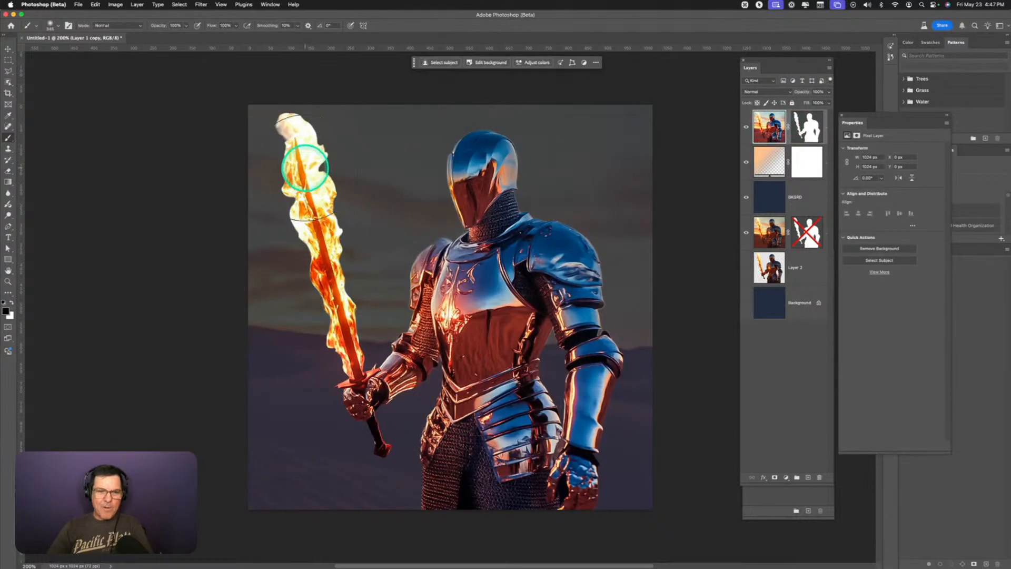
left_click(302, 160)
key("super+z")
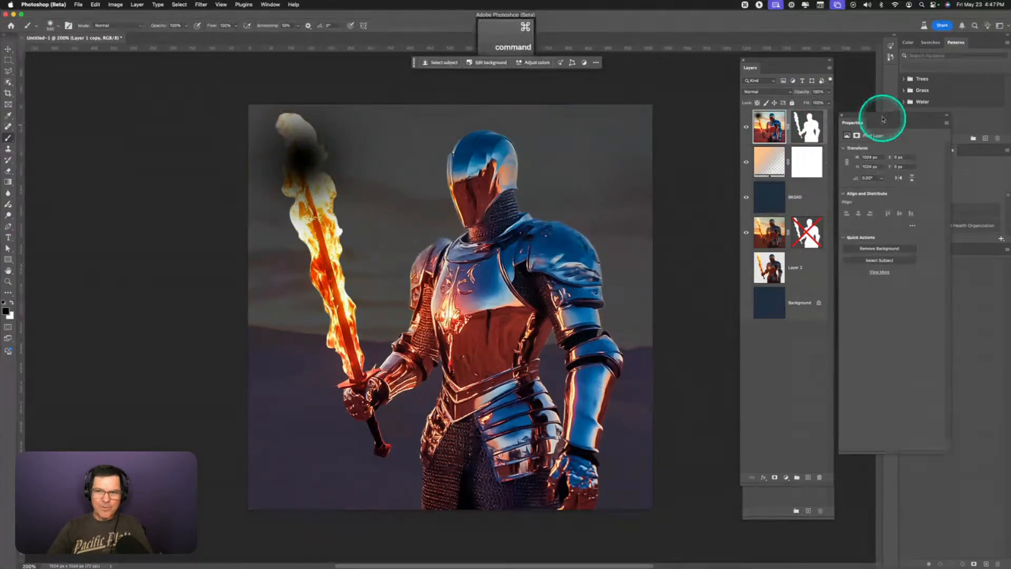
left_click(810, 127)
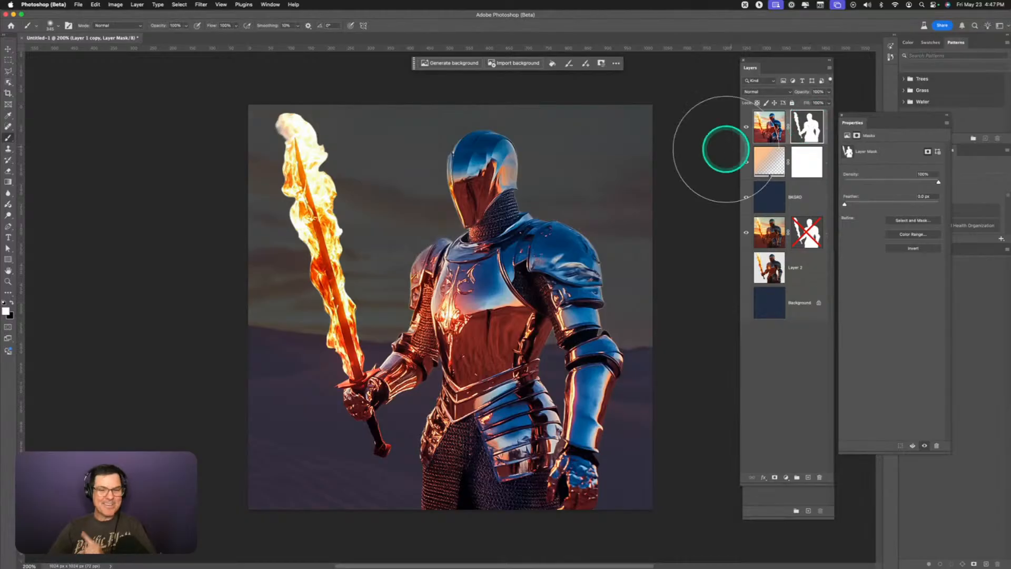
- Try a black brush stroke on the layer's image between the sword and helmet, undo it, and reactivate the mask
left_click(785, 126)
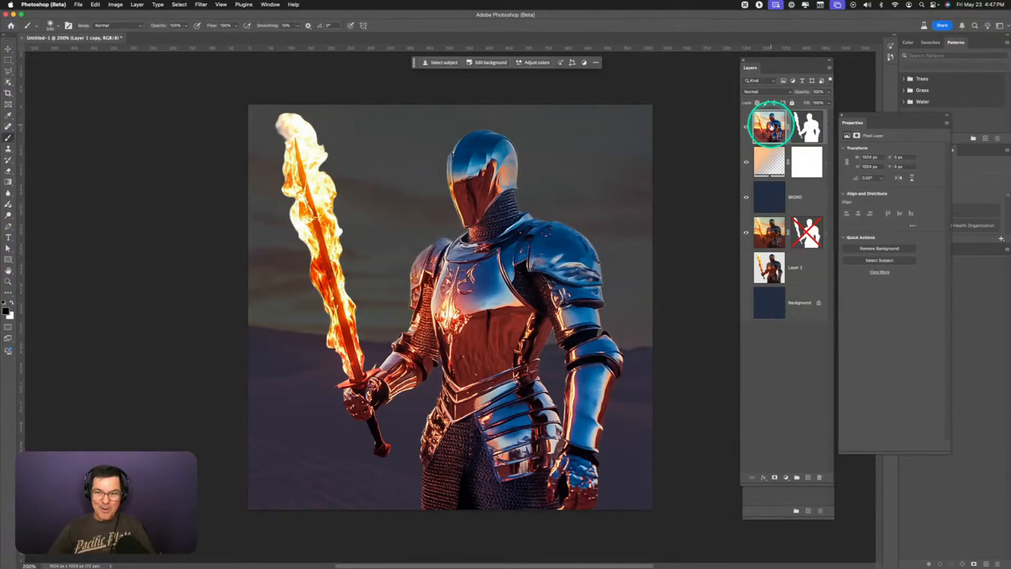
mouse_move(418, 169)
left_mouse_down()
mouse_move(394, 195)
mouse_move(471, 258)
left_mouse_up()
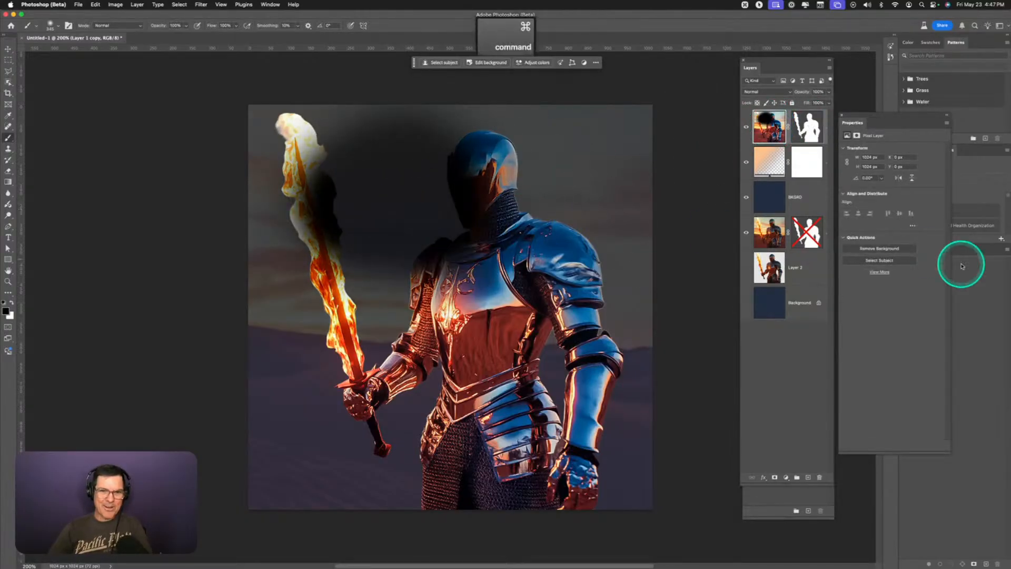
key("super+z")
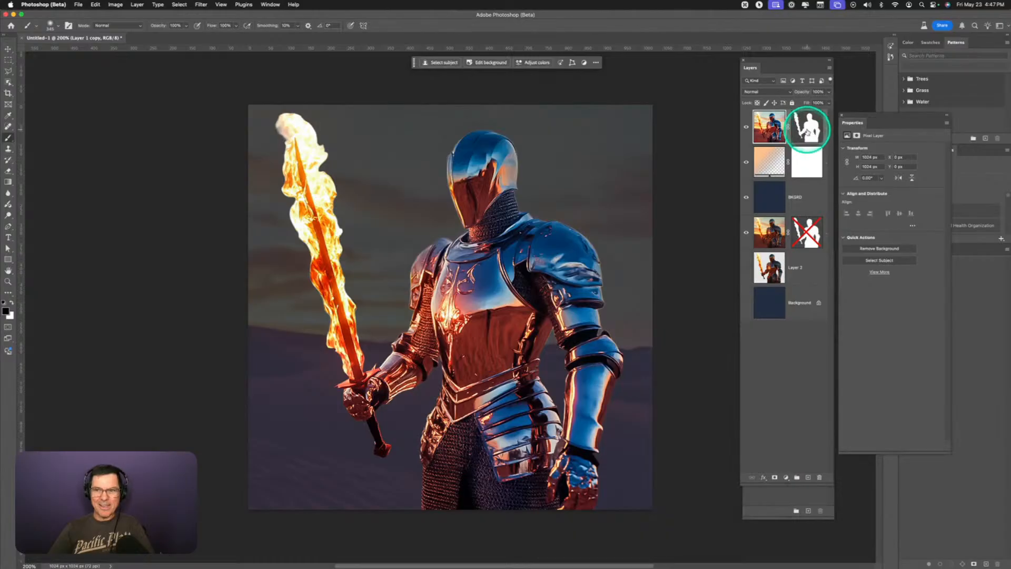
left_click(809, 127)
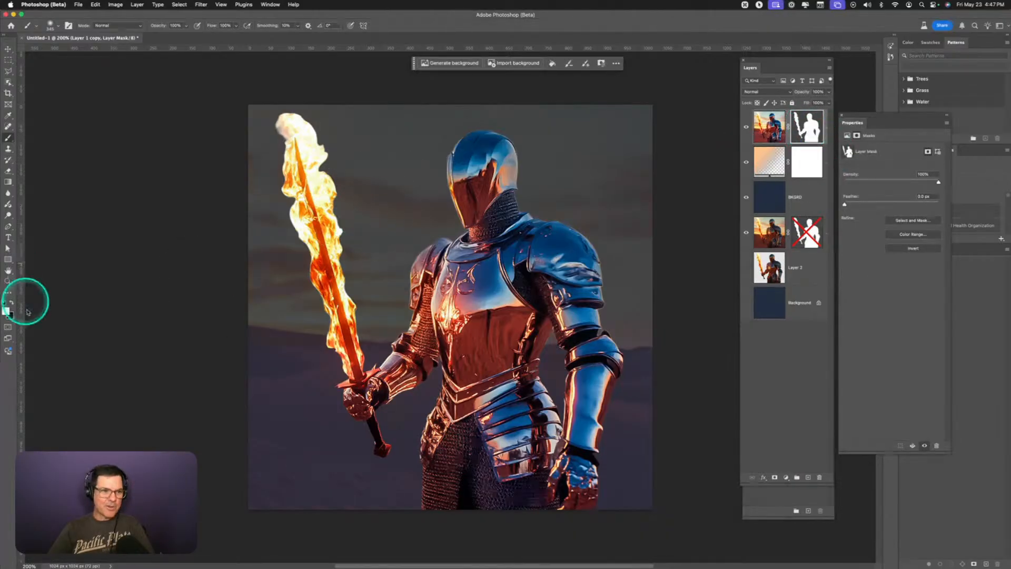
- Paint soft white dabs on the knight layer's mask along the length of the flaming sword to reveal a glow
key("x")
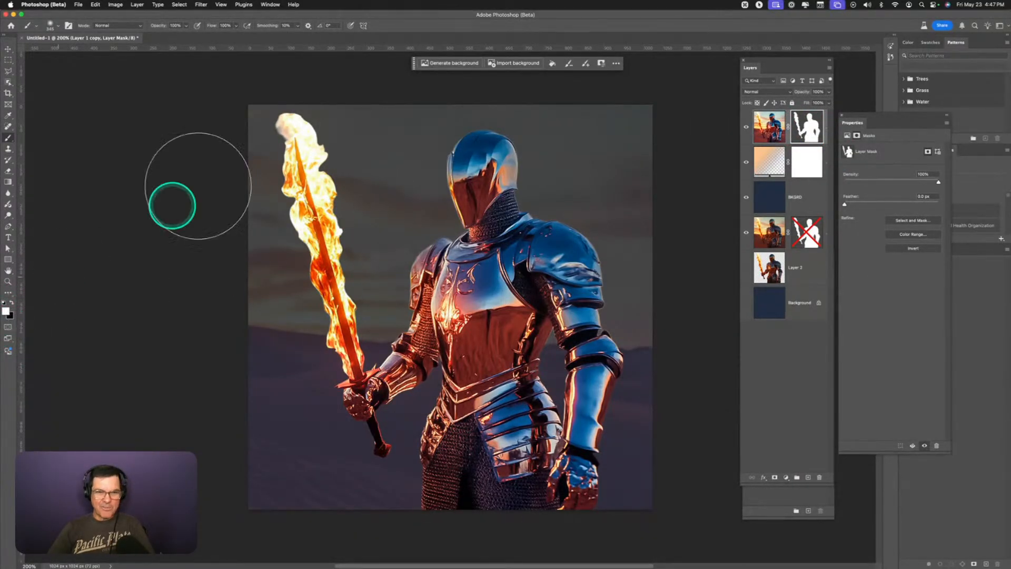
left_click(309, 169)
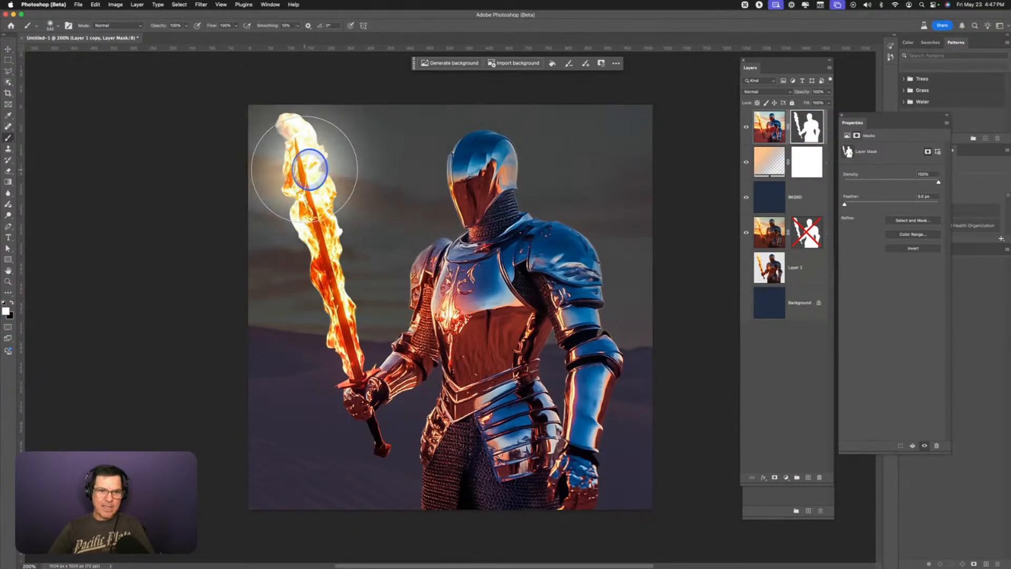
left_click(315, 207)
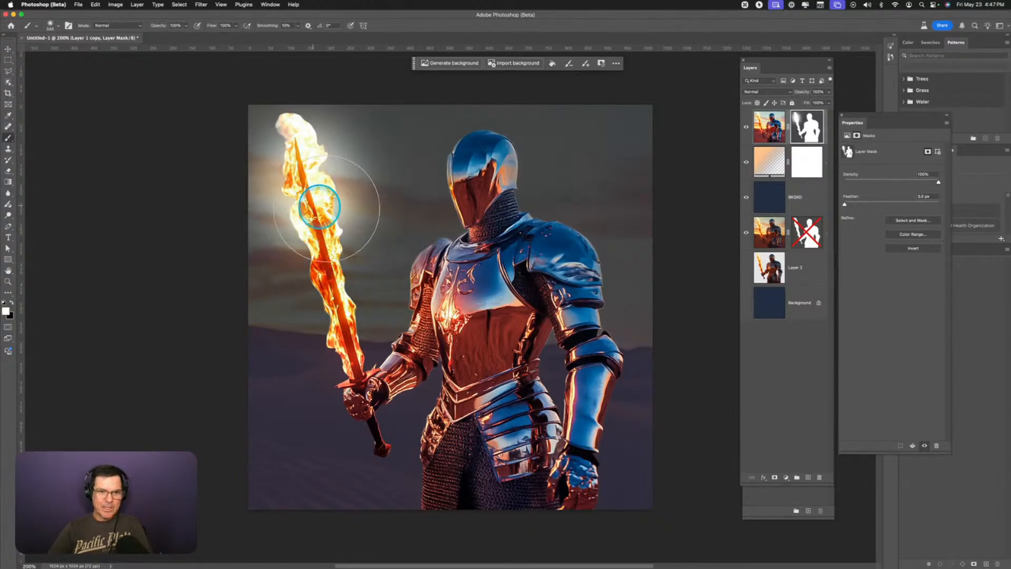
left_click(326, 266)
left_click(337, 298)
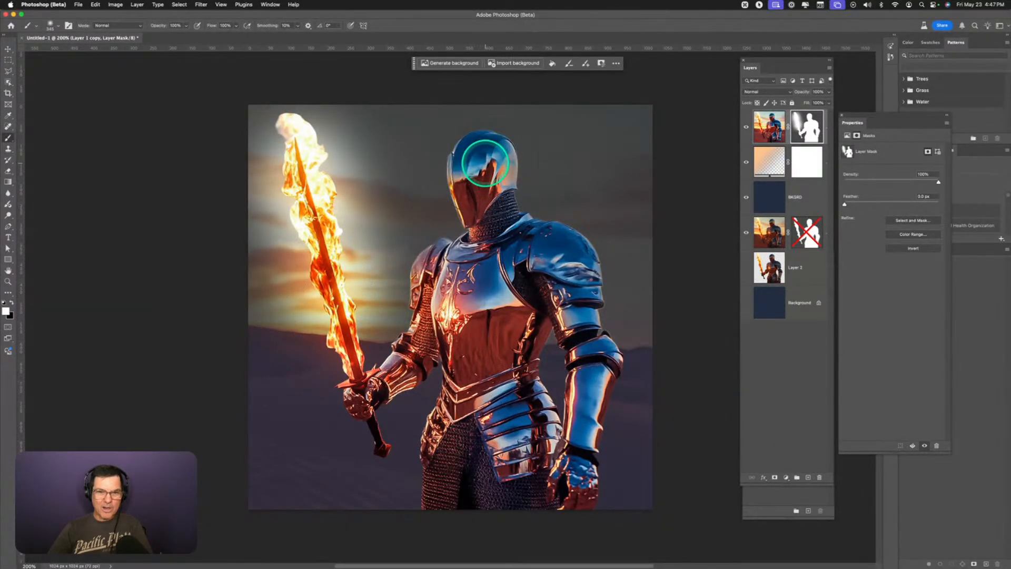
- Paint soft white on the mask over the helmet, shoulder, chest, waist and lowered arm to extend the glow around the knight
left_click(484, 165)
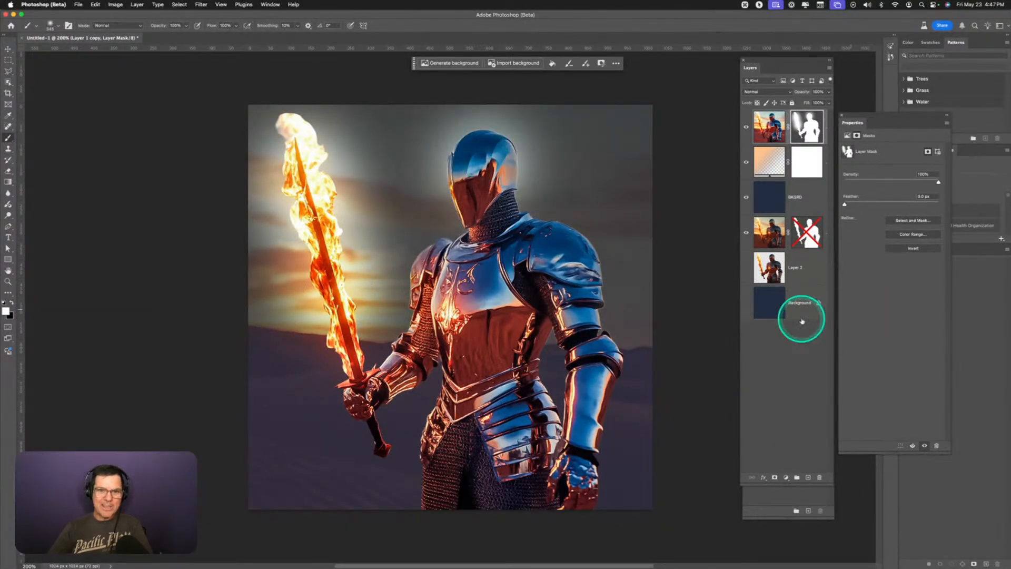
left_click(577, 266)
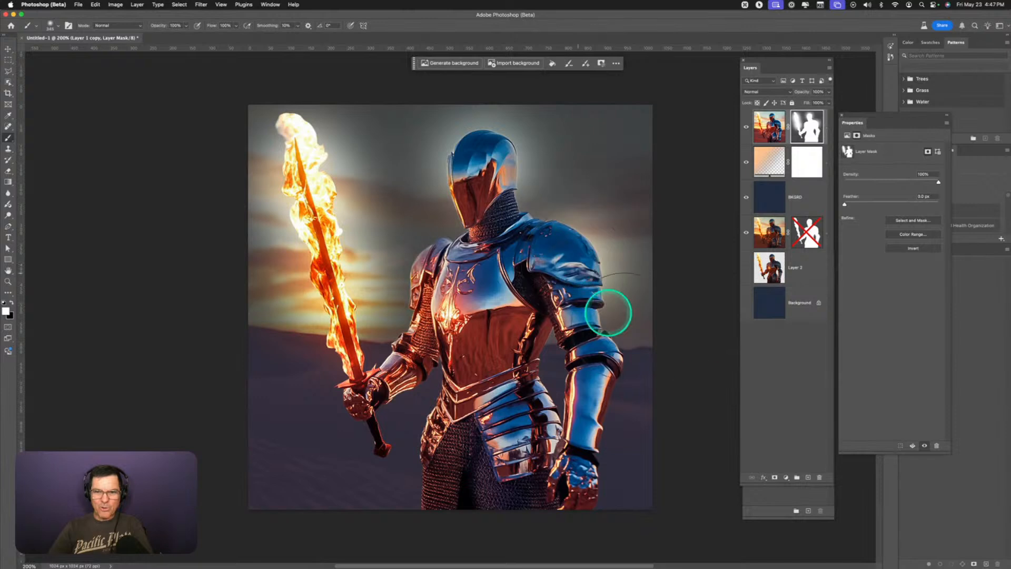
mouse_move(502, 377)
left_mouse_down()
mouse_move(525, 396)
mouse_move(547, 443)
mouse_move(526, 419)
mouse_move(538, 398)
left_mouse_up()
mouse_move(647, 398)
left_mouse_down()
mouse_move(556, 451)
mouse_move(513, 429)
mouse_move(470, 451)
mouse_move(449, 442)
mouse_move(443, 508)
mouse_move(585, 527)
mouse_move(583, 497)
left_mouse_up()
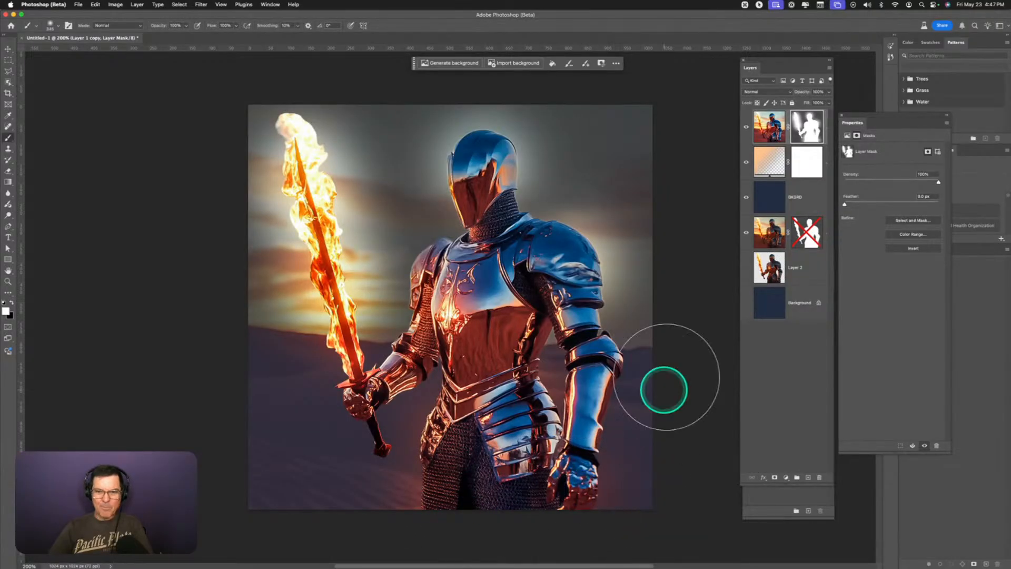
left_click_drag(514, 265, 486, 253)
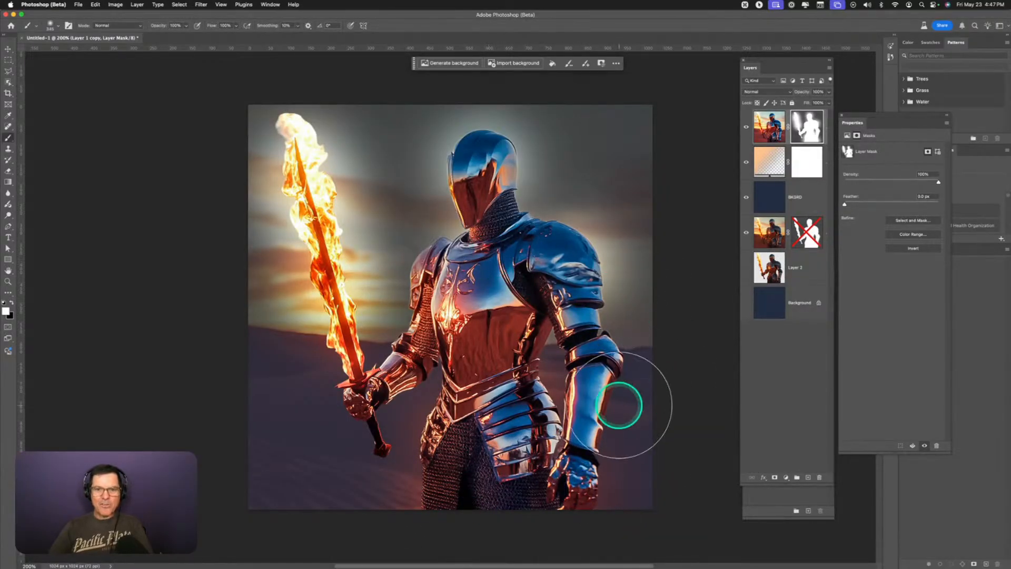